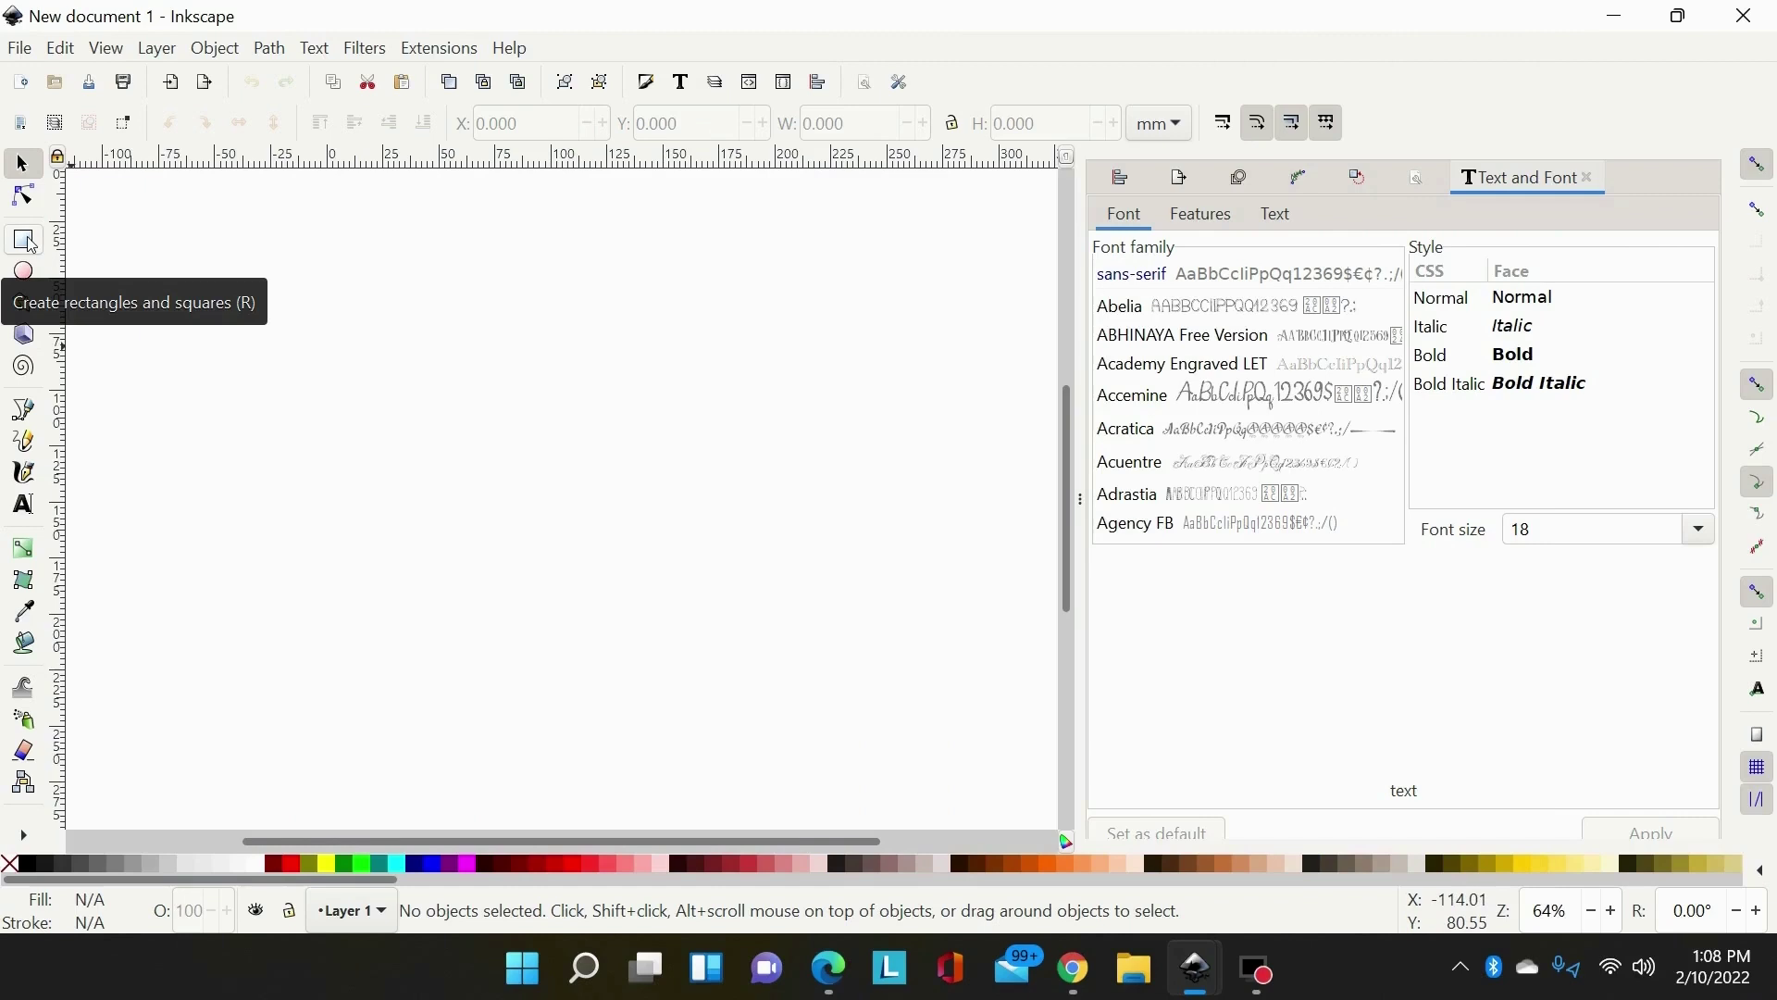
Draw a tall red rectangle, about 120 × 358 mm, over the zoomed-out page.
left_click(30, 243)
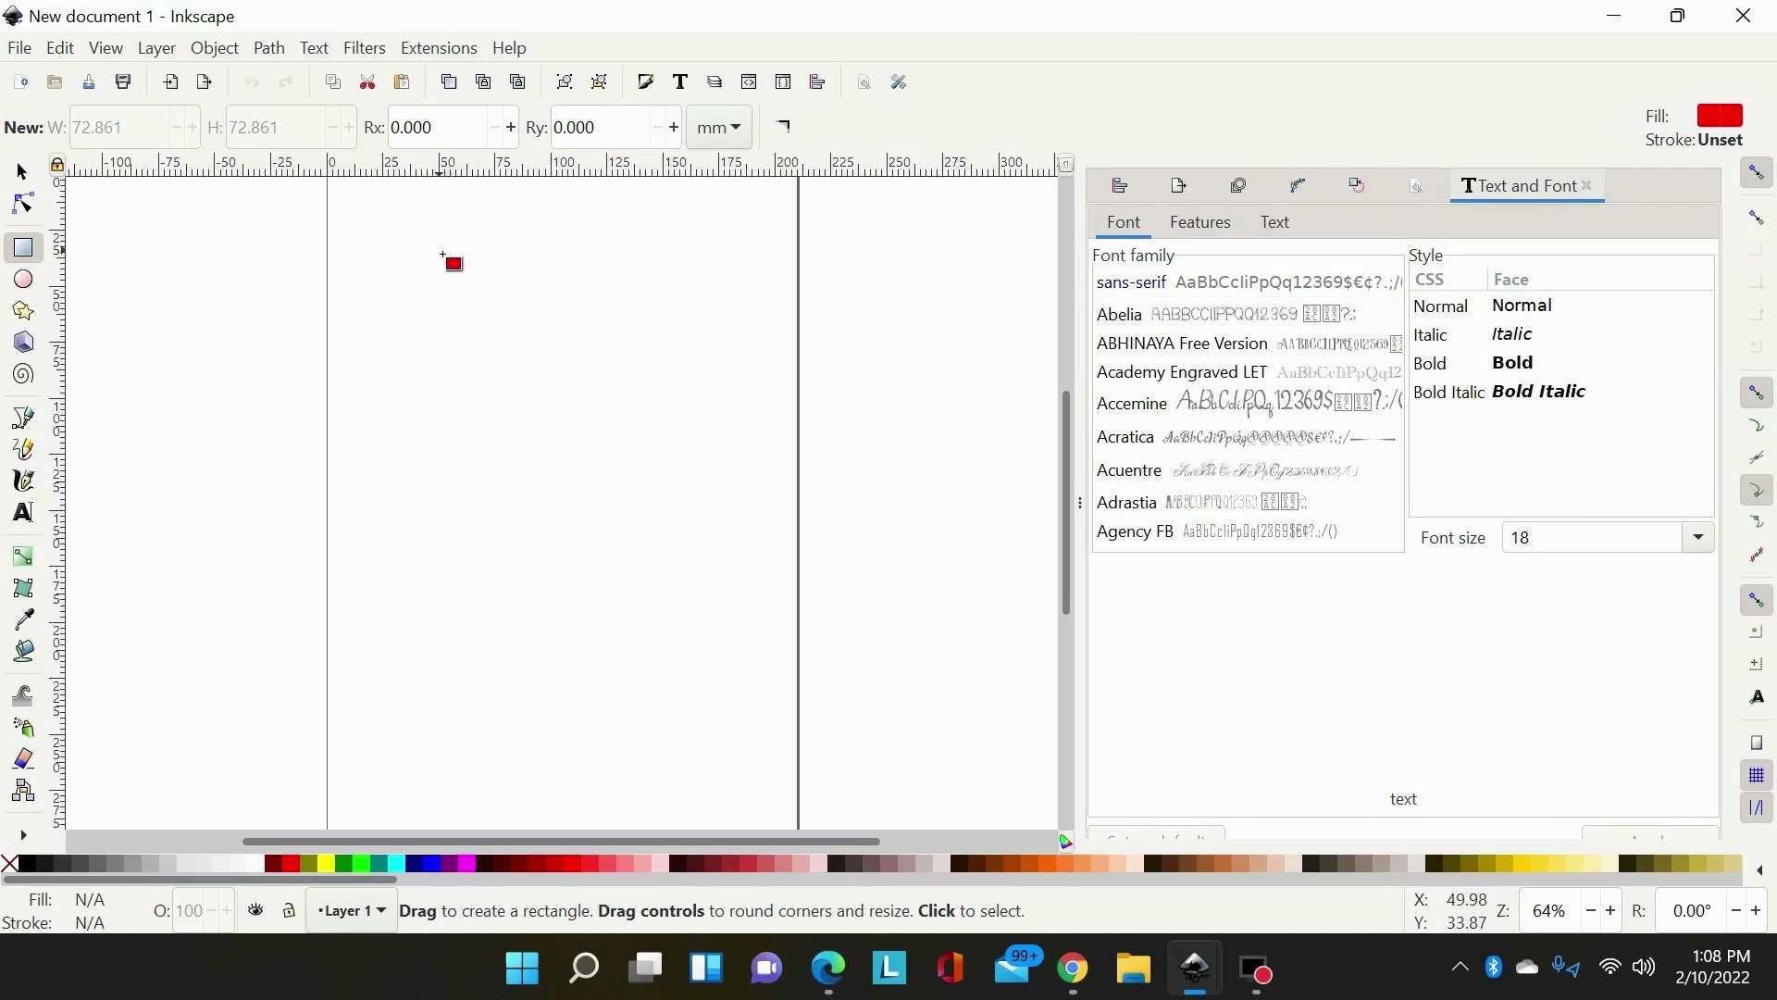
key("minus")
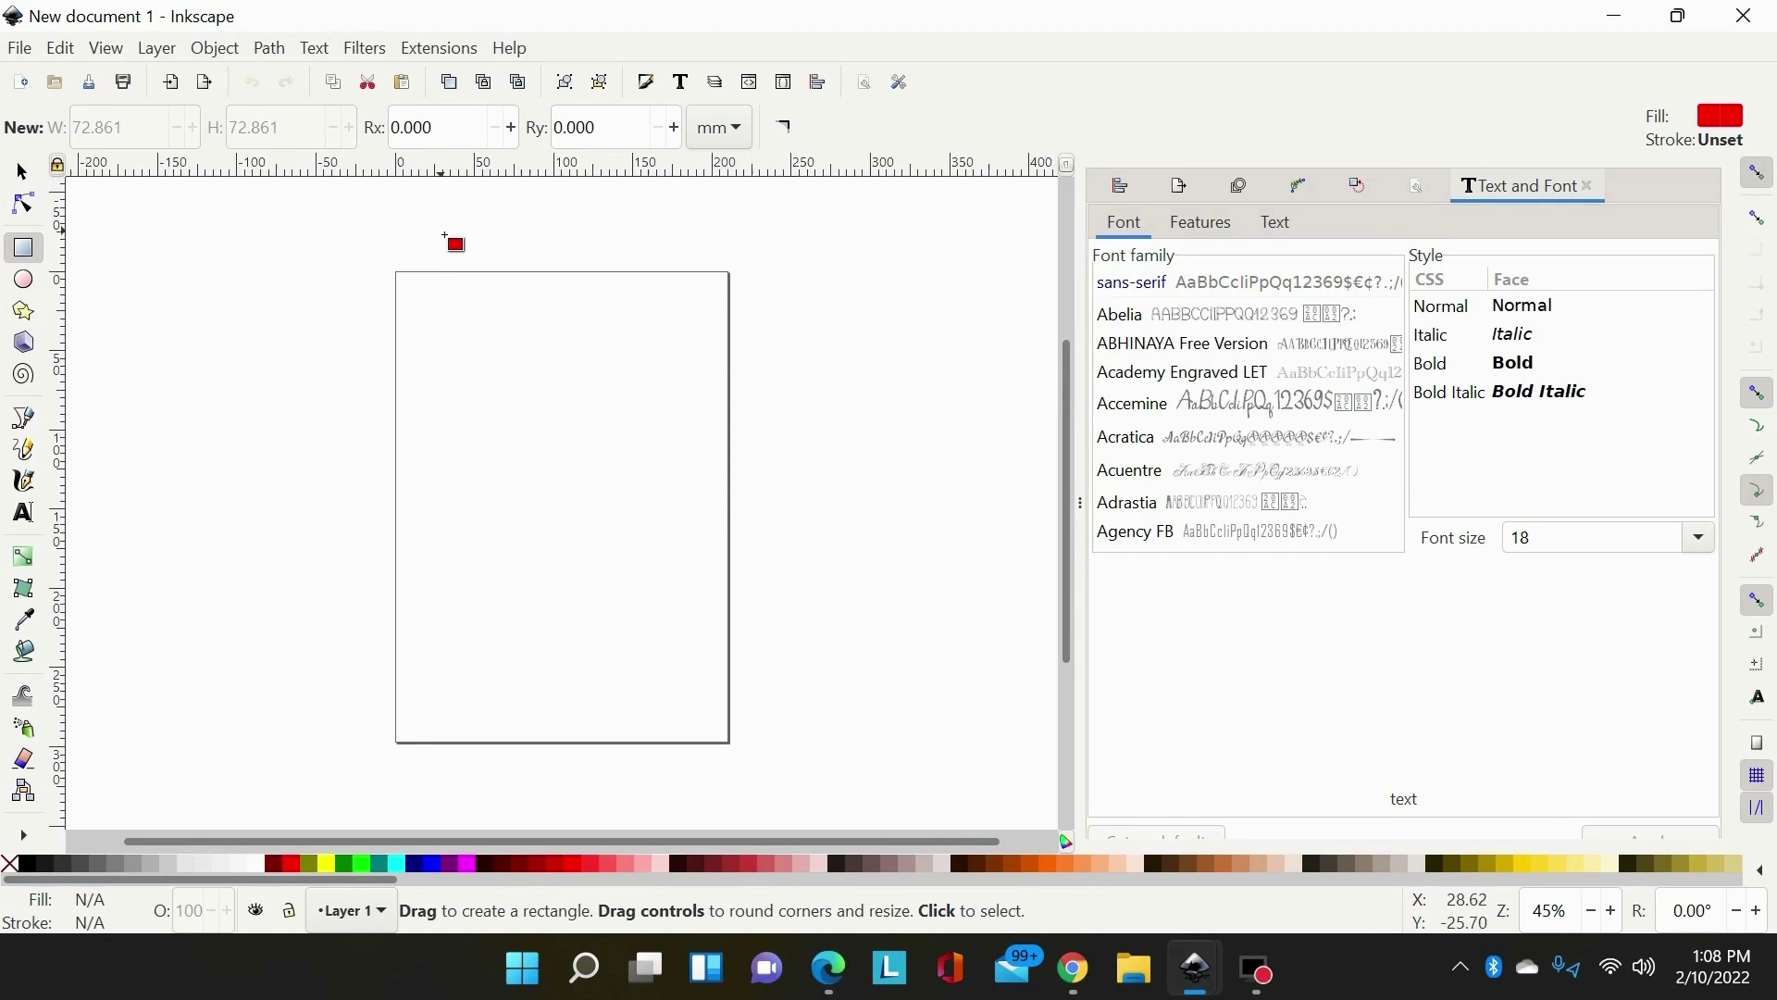
left_click_drag(435, 229, 627, 796)
Switch the toolbar units to inches and resize the rectangle to W 6 in, H 20 in.
left_click(25, 180)
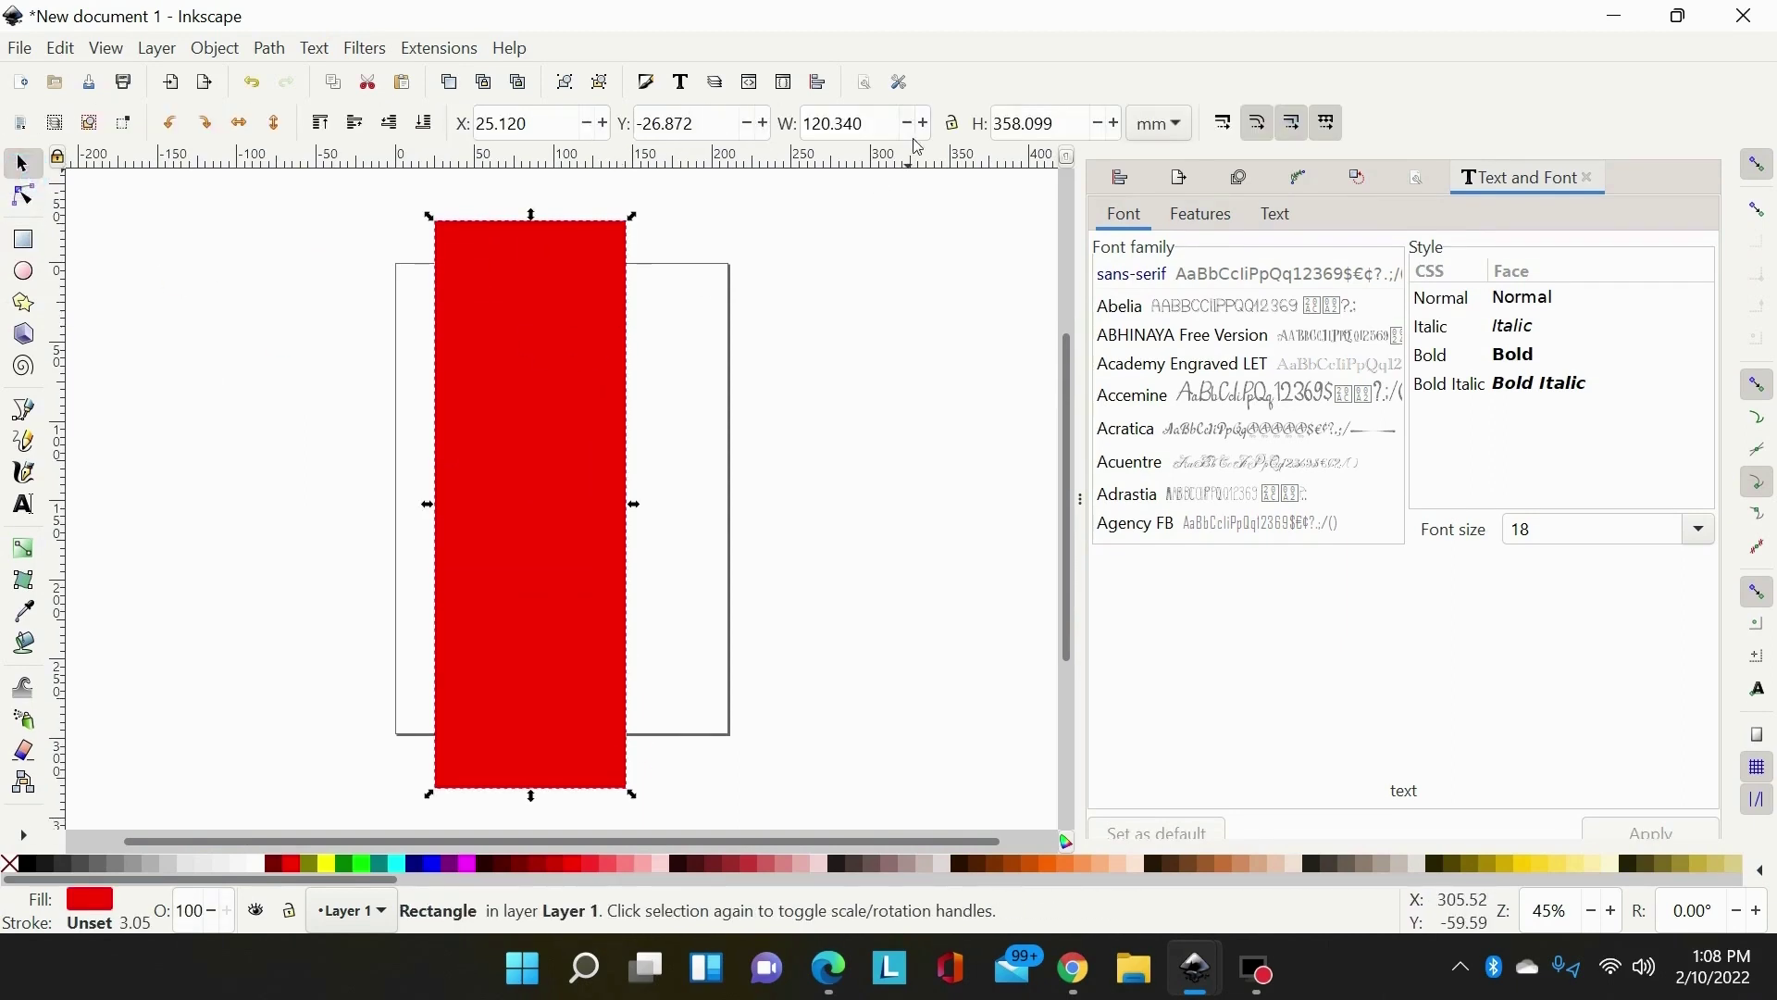
left_click(1174, 123)
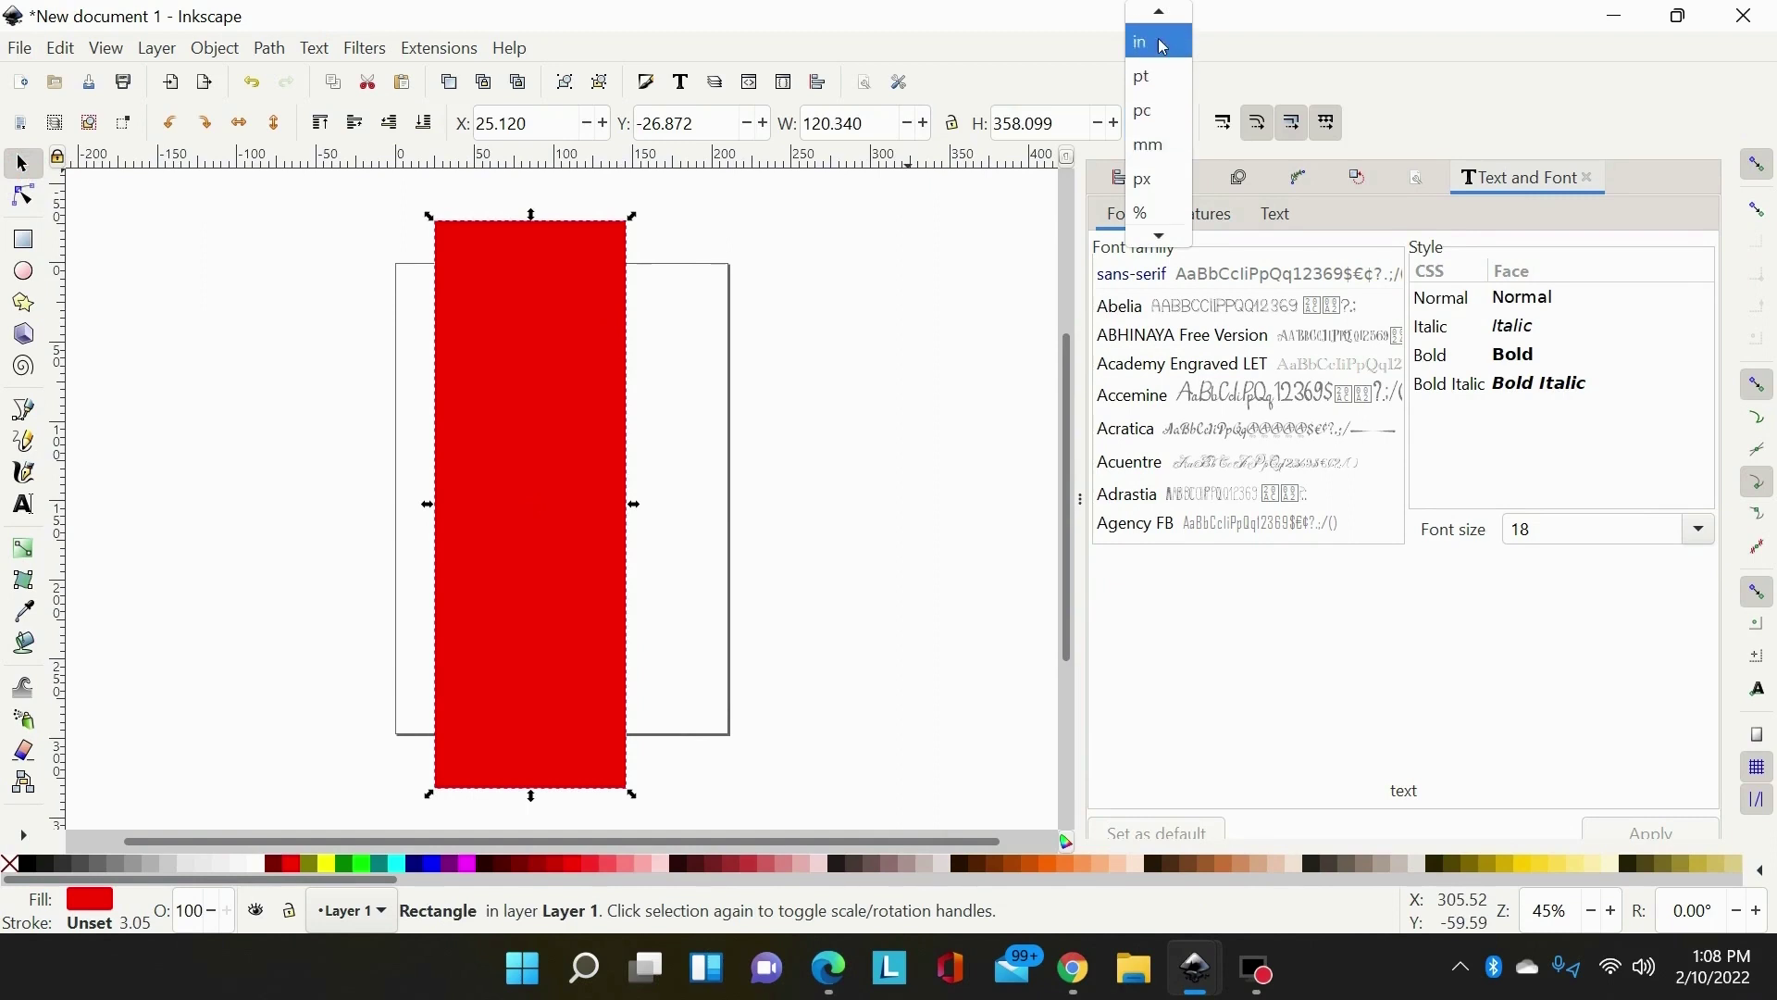
left_click(1148, 44)
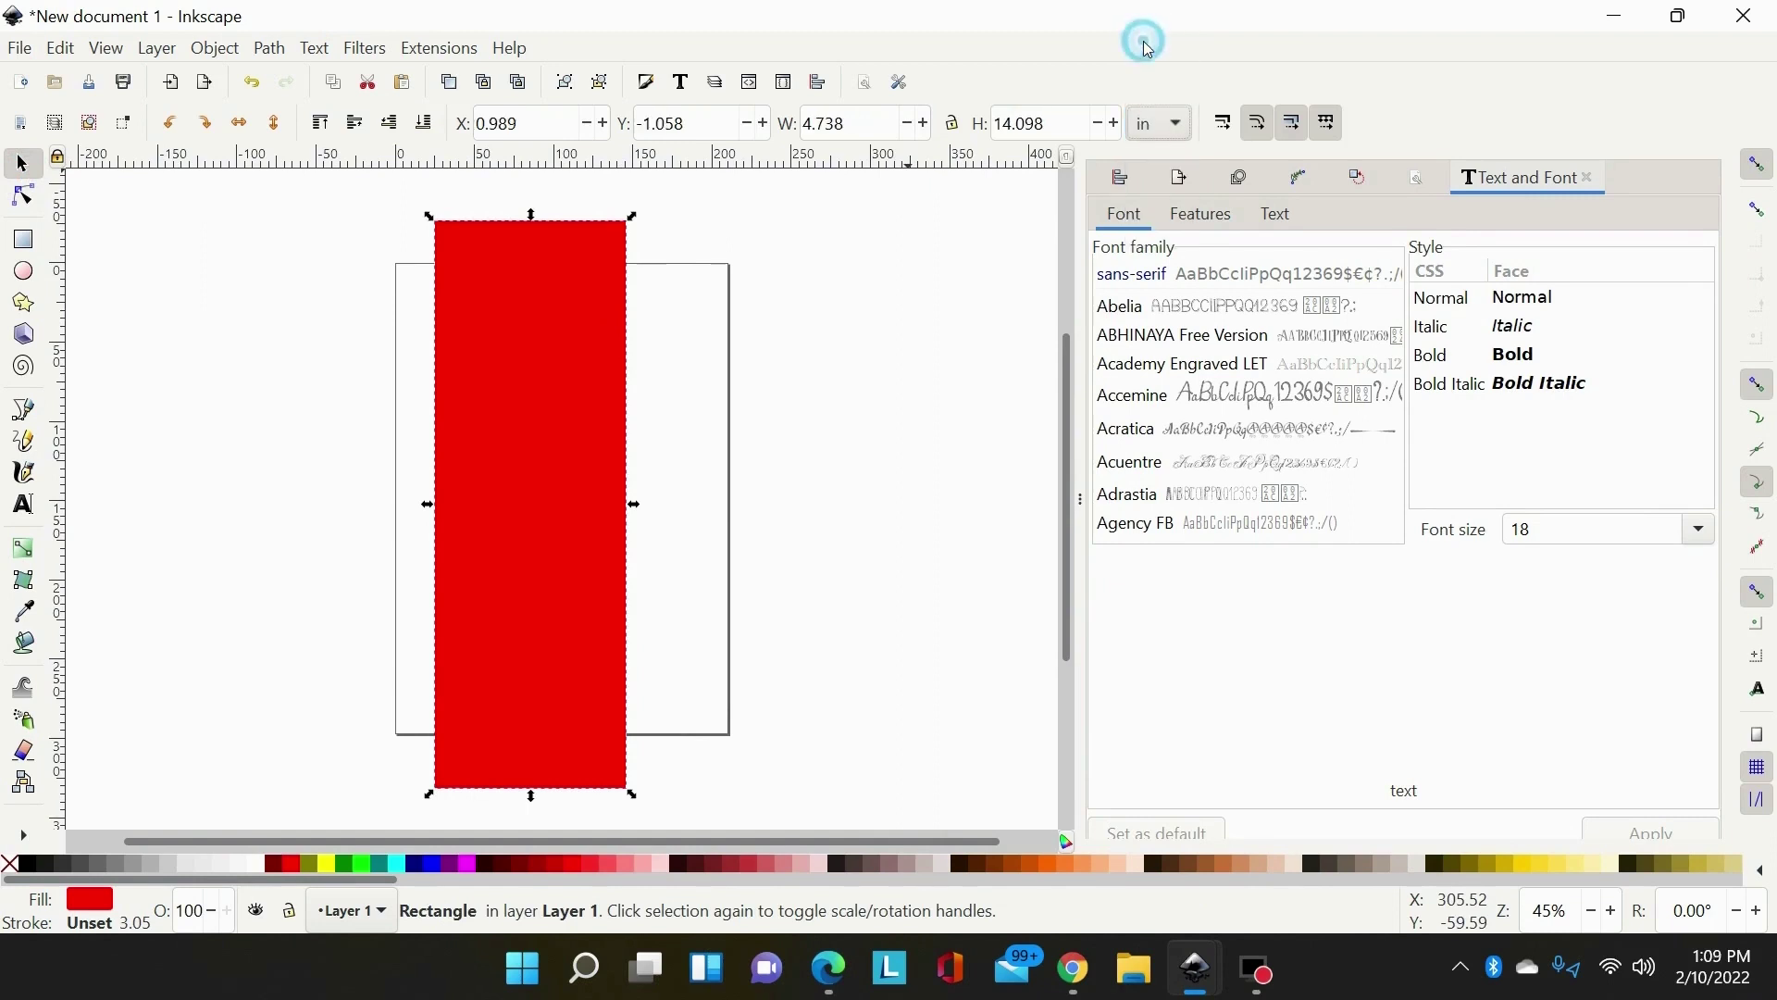
left_click(951, 126)
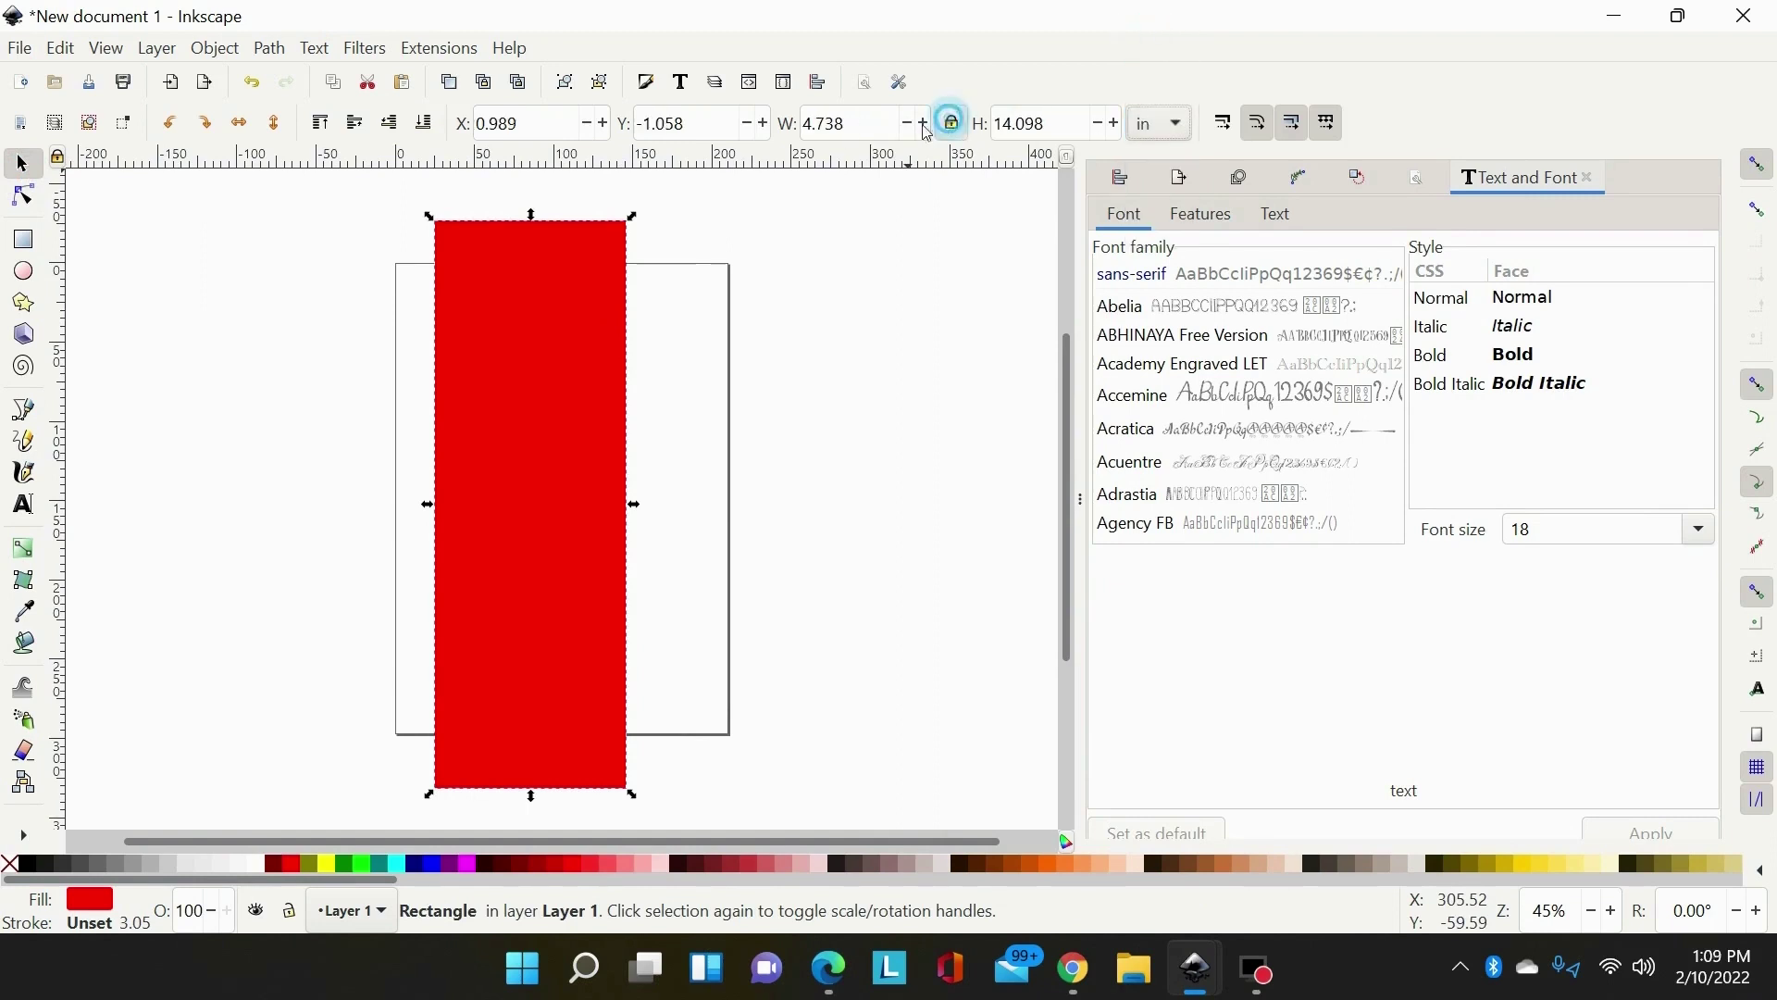
left_click(873, 124)
key("BackSpace")
key("BackSpace")
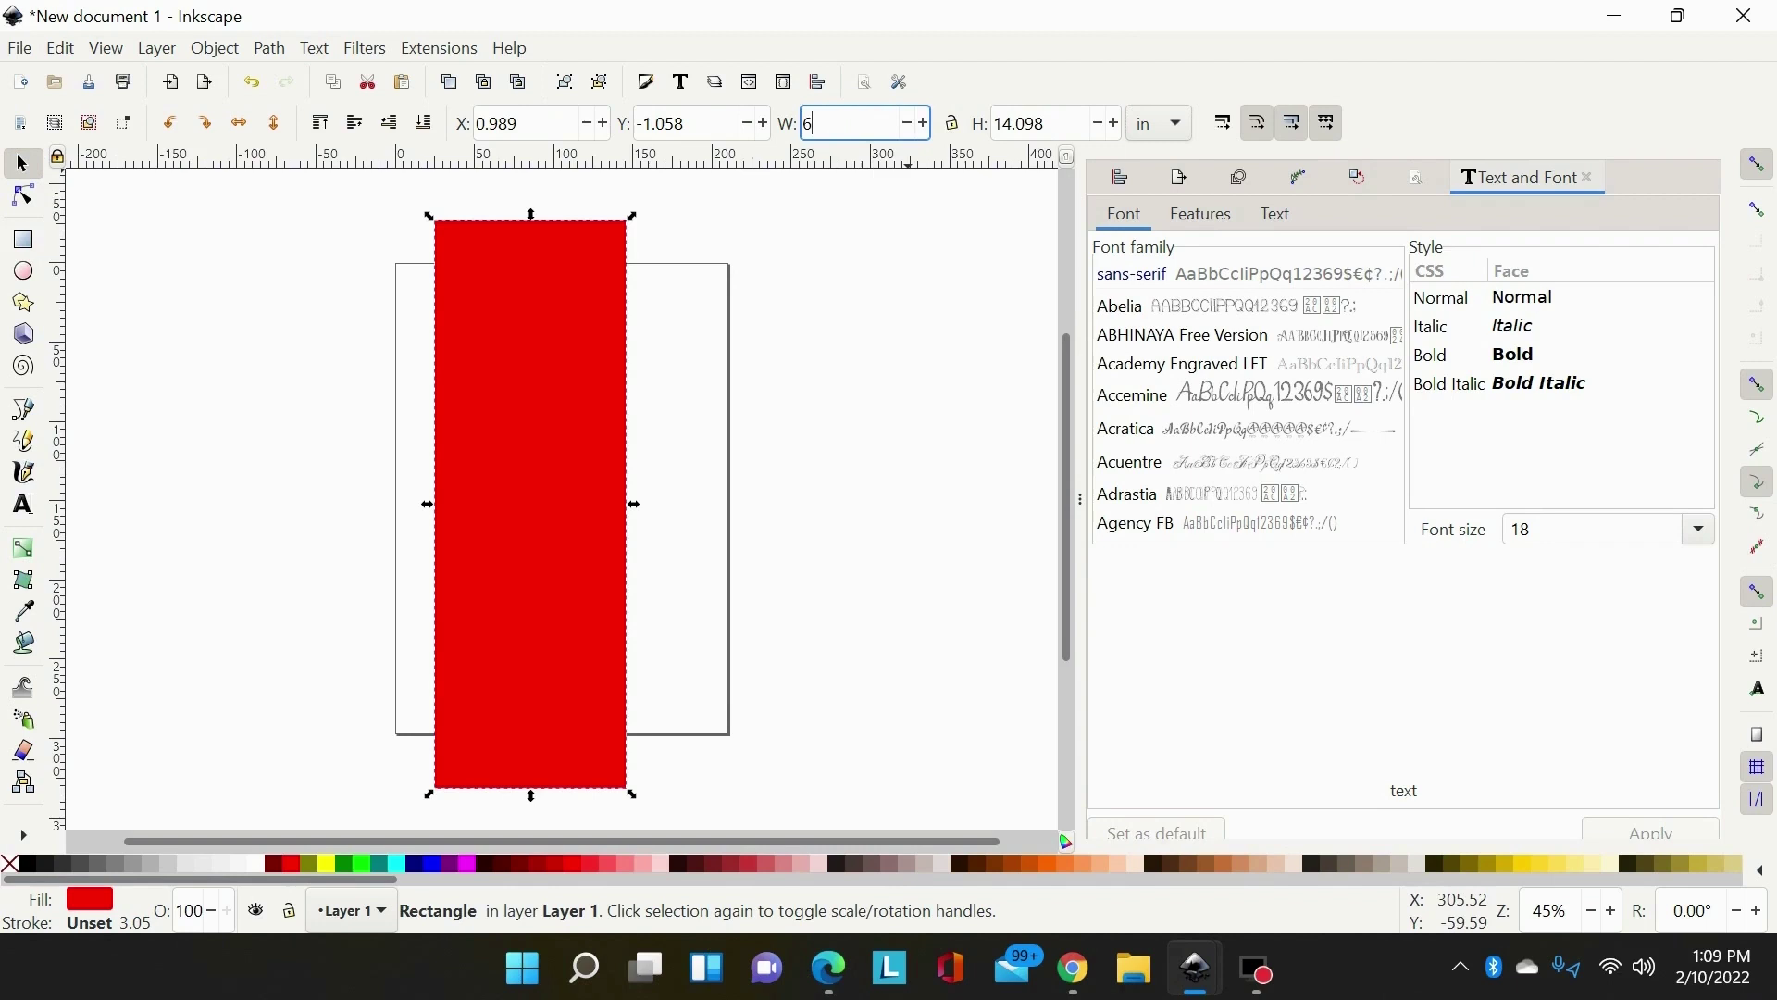
left_click(1058, 130)
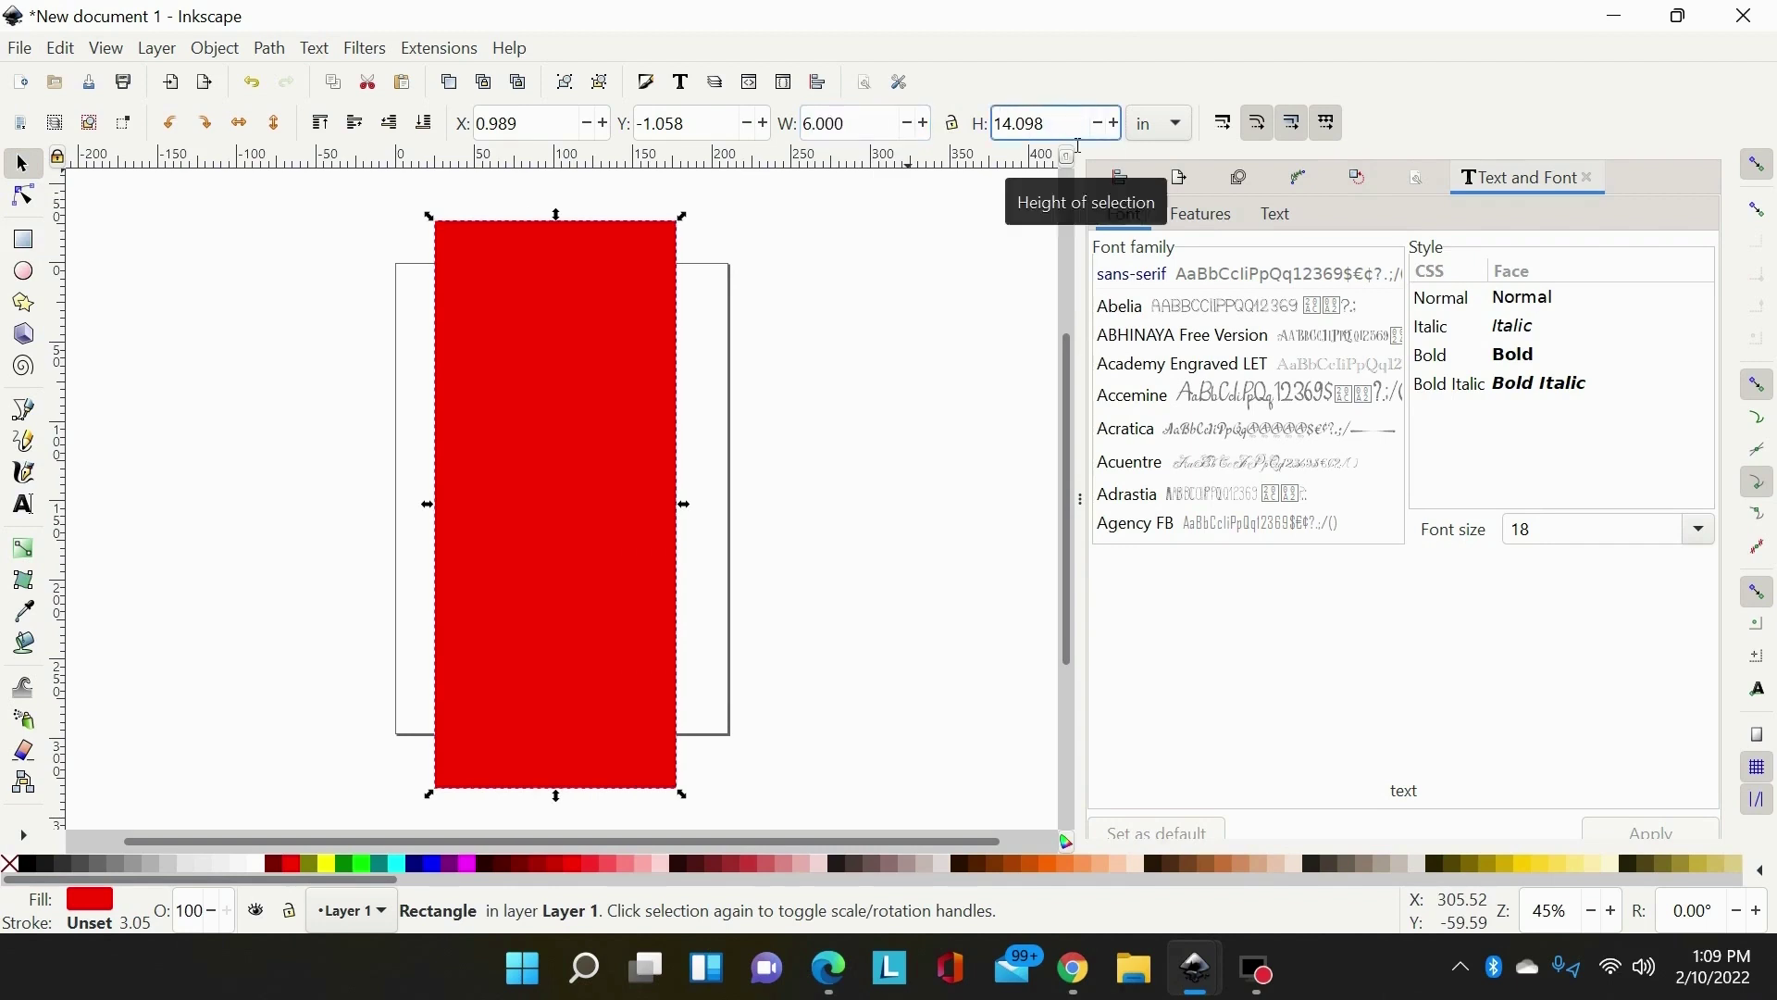
key("BackSpace")
key("BackSpace")
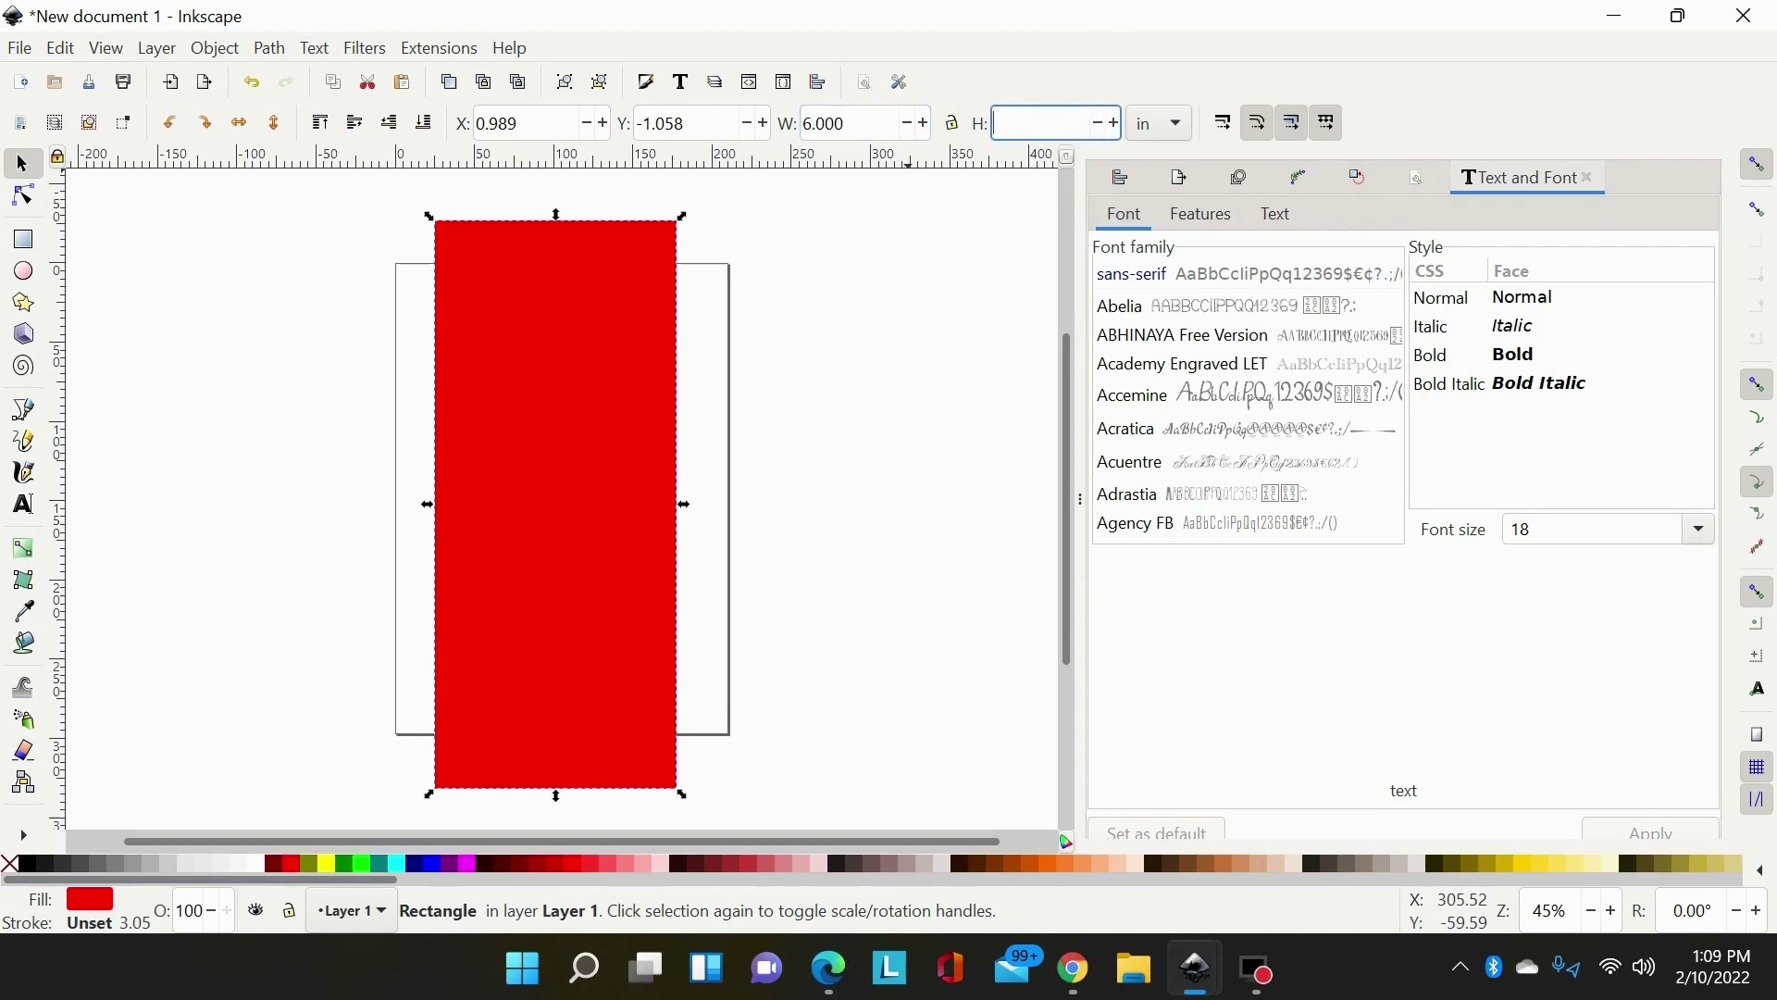
type("20")
key("Return")
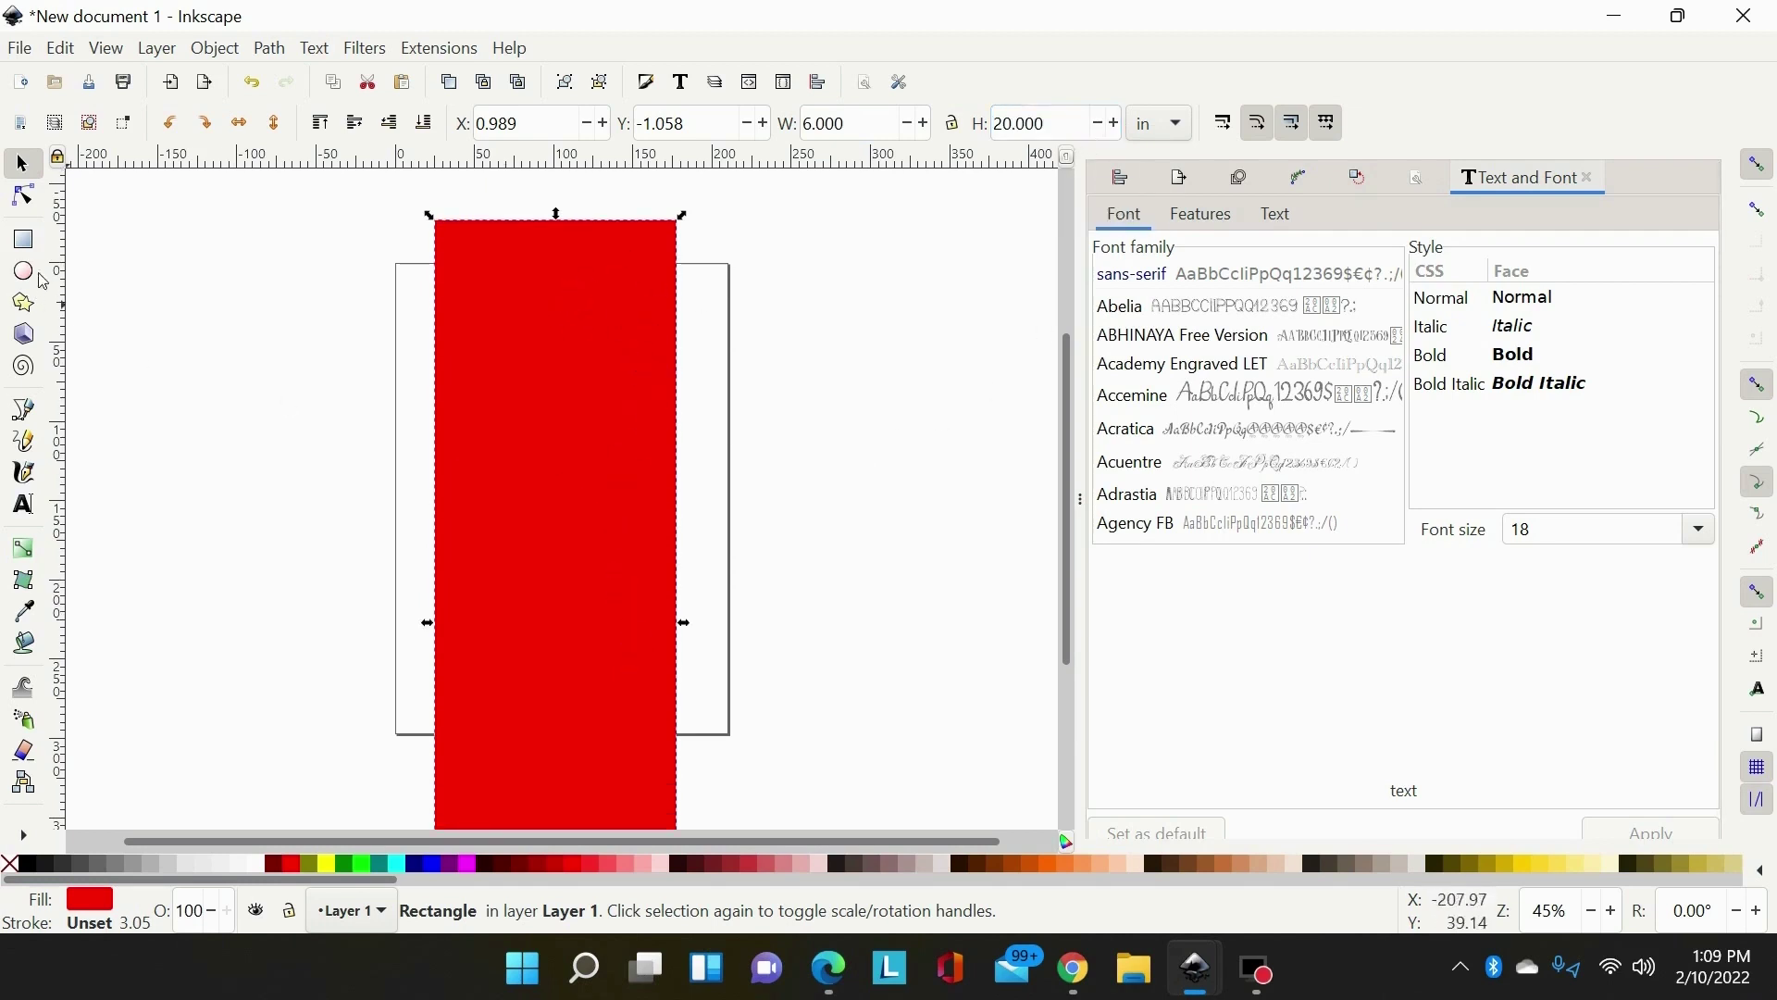
Round the 6 × 20 in rectangle's corners by dragging its rounding handle with the Node tool.
left_click(24, 195)
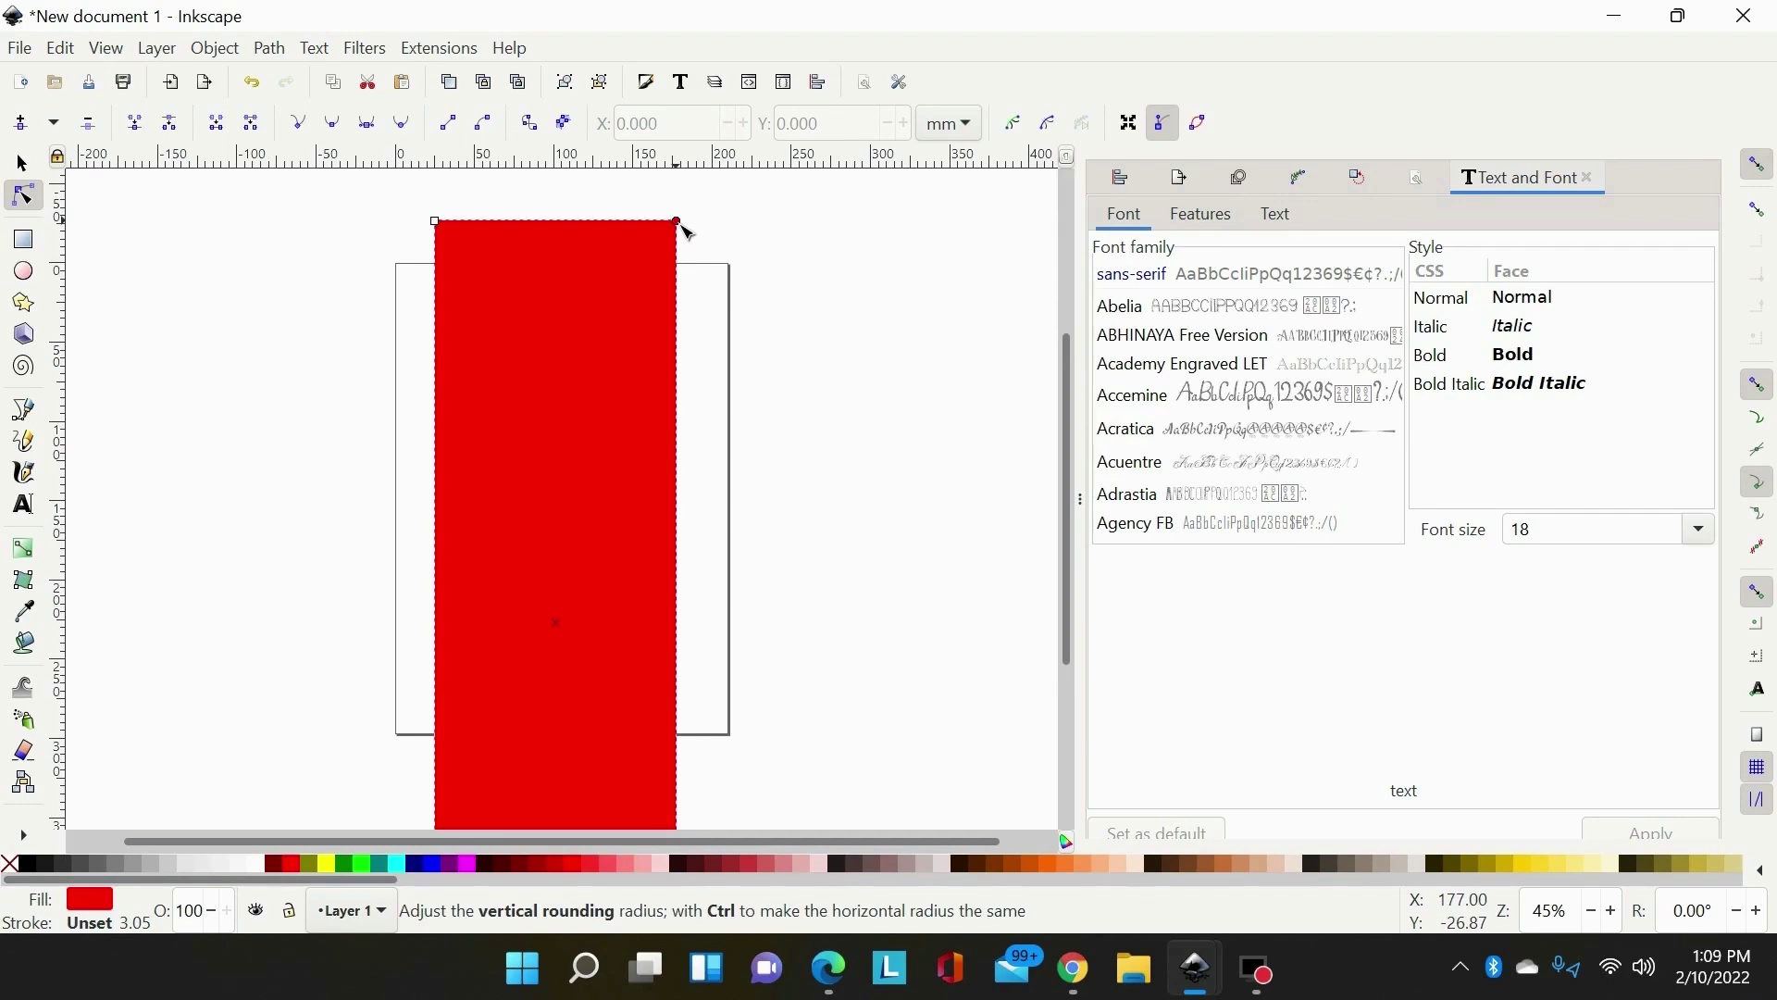
left_click_drag(682, 225, 687, 243)
left_click(772, 243)
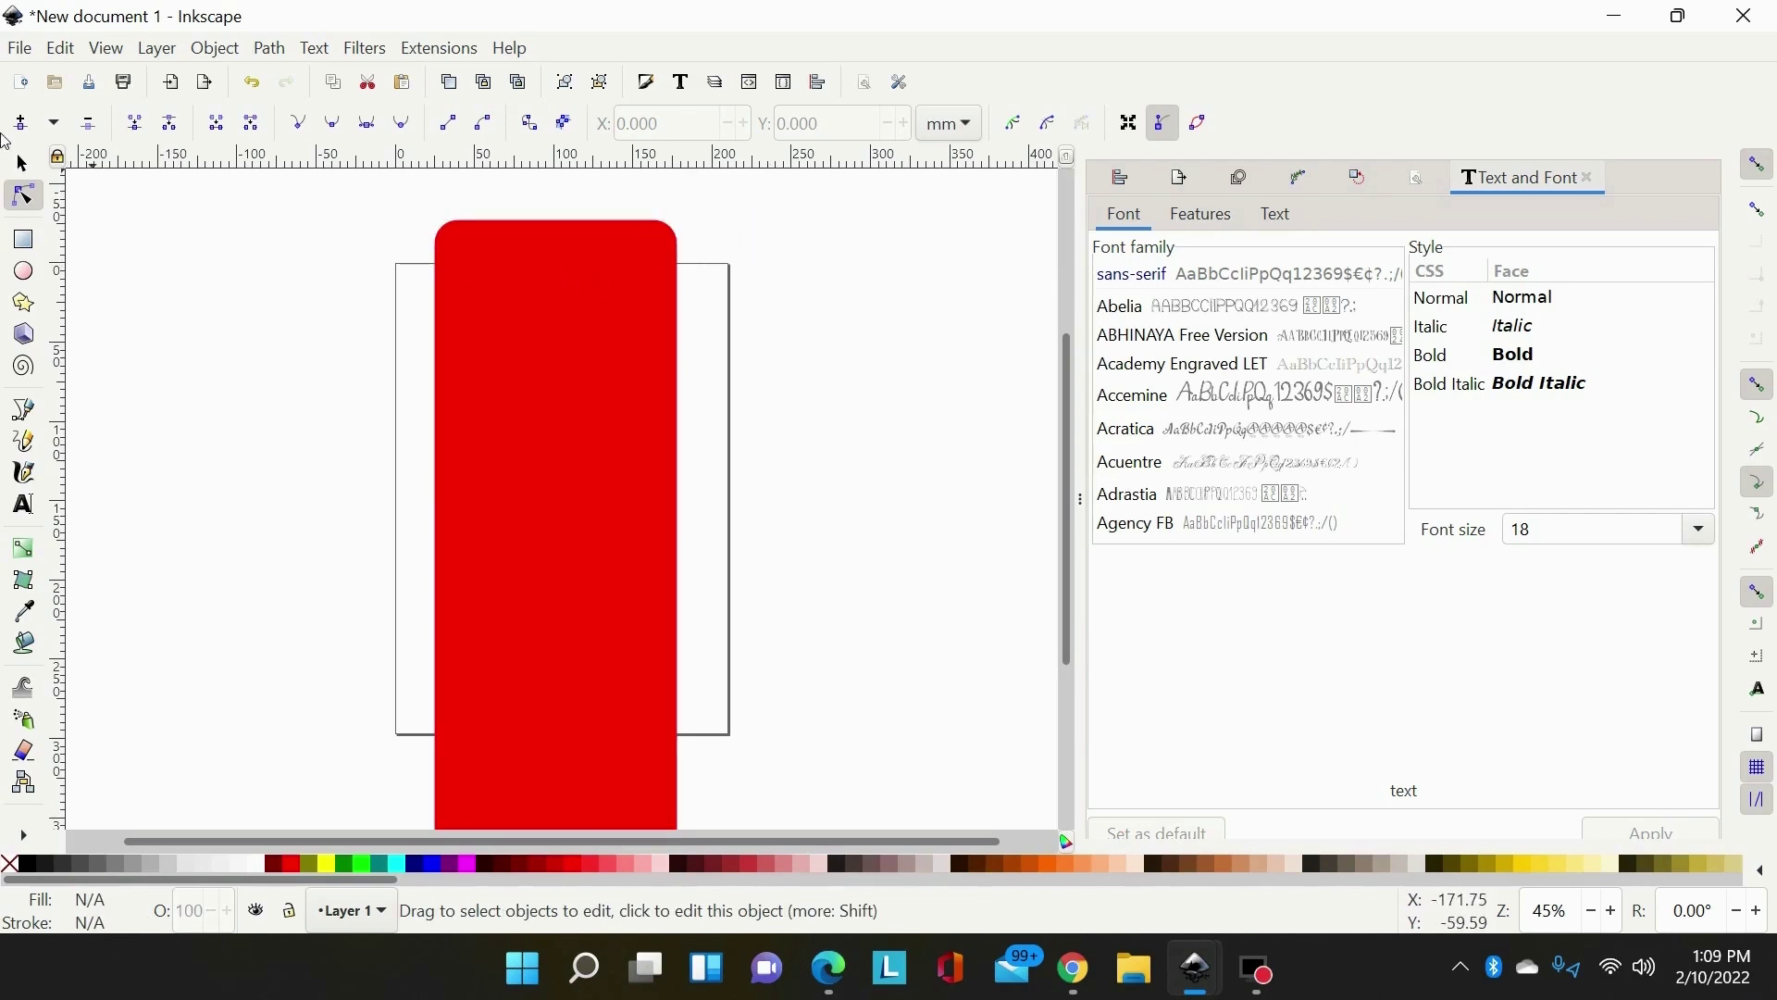
key("s")
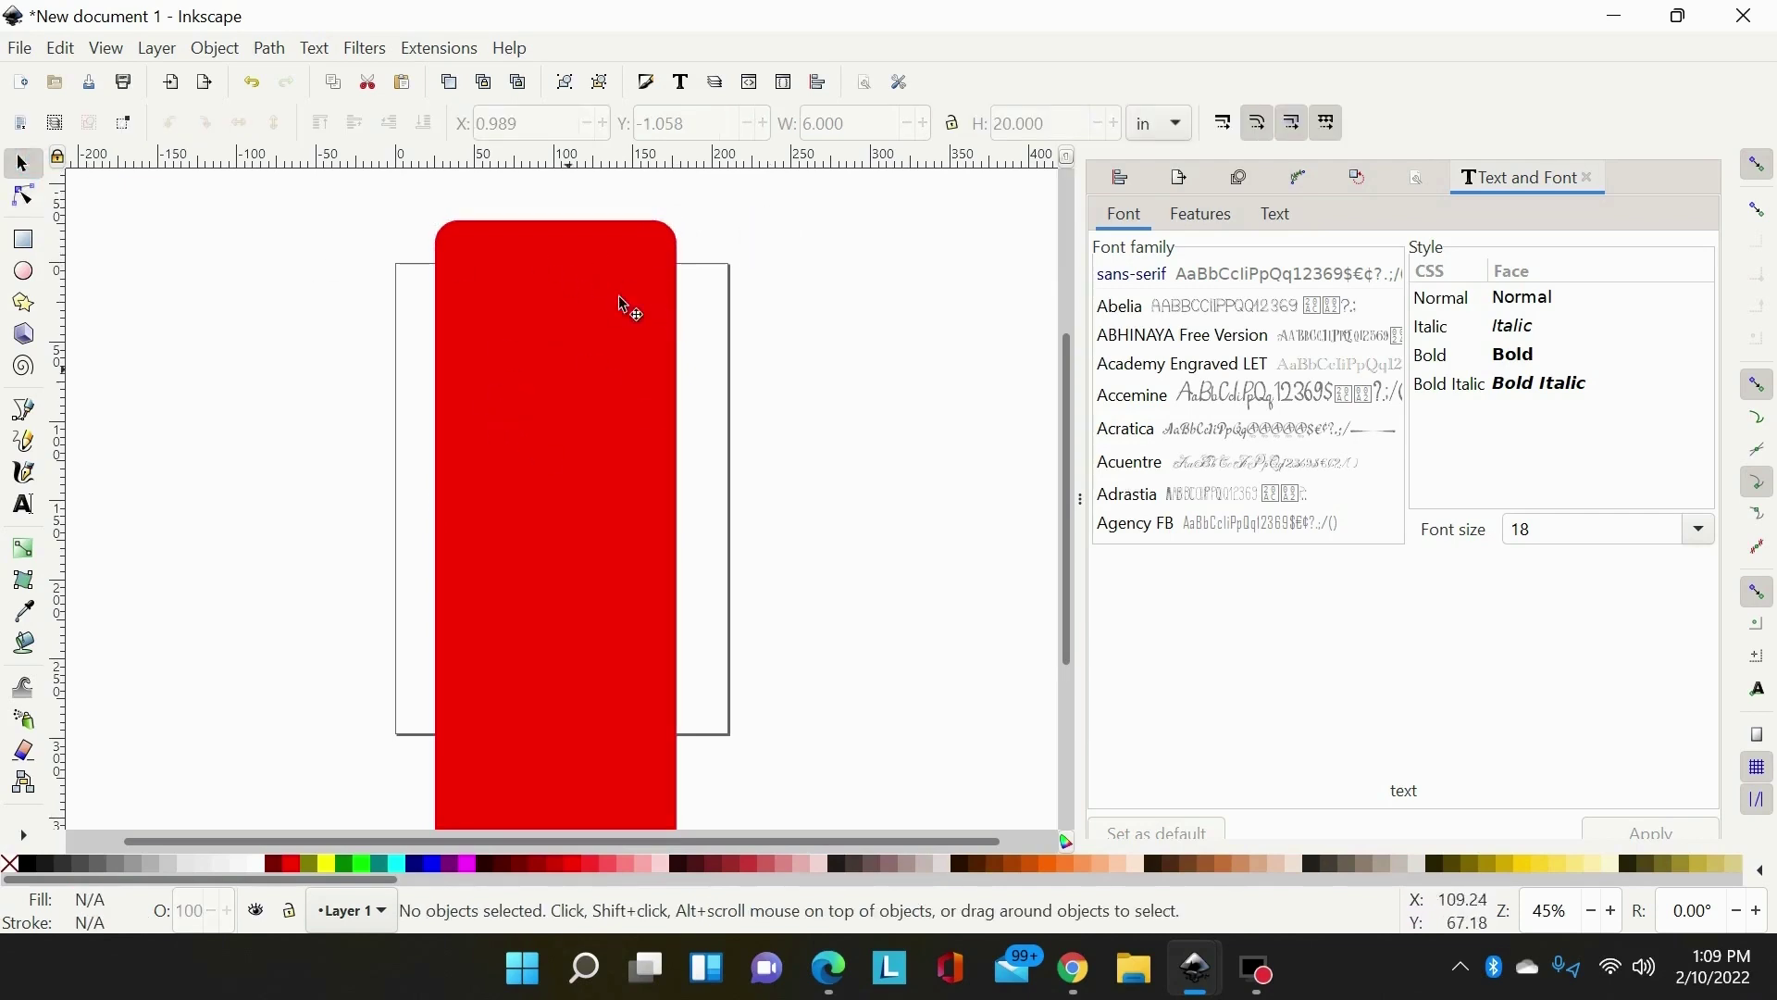
Draw a small square beside the plaque and make its corners sharp.
left_click(629, 352)
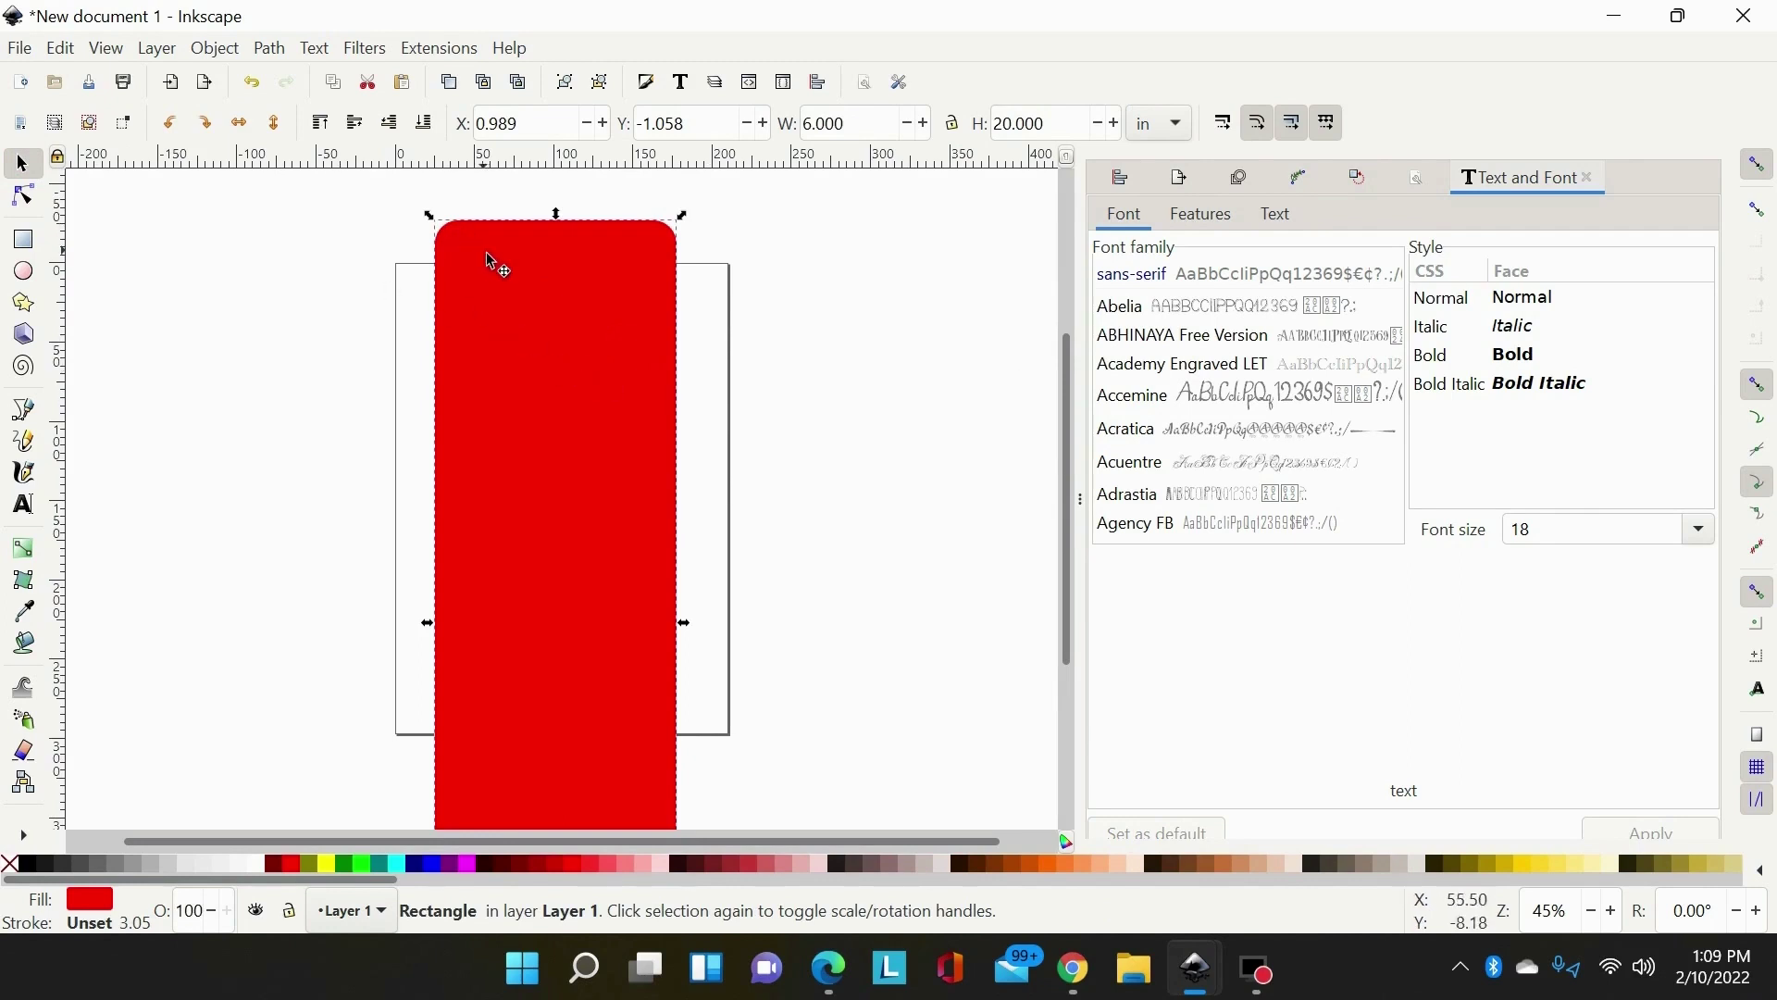
left_click_drag(798, 839, 761, 840)
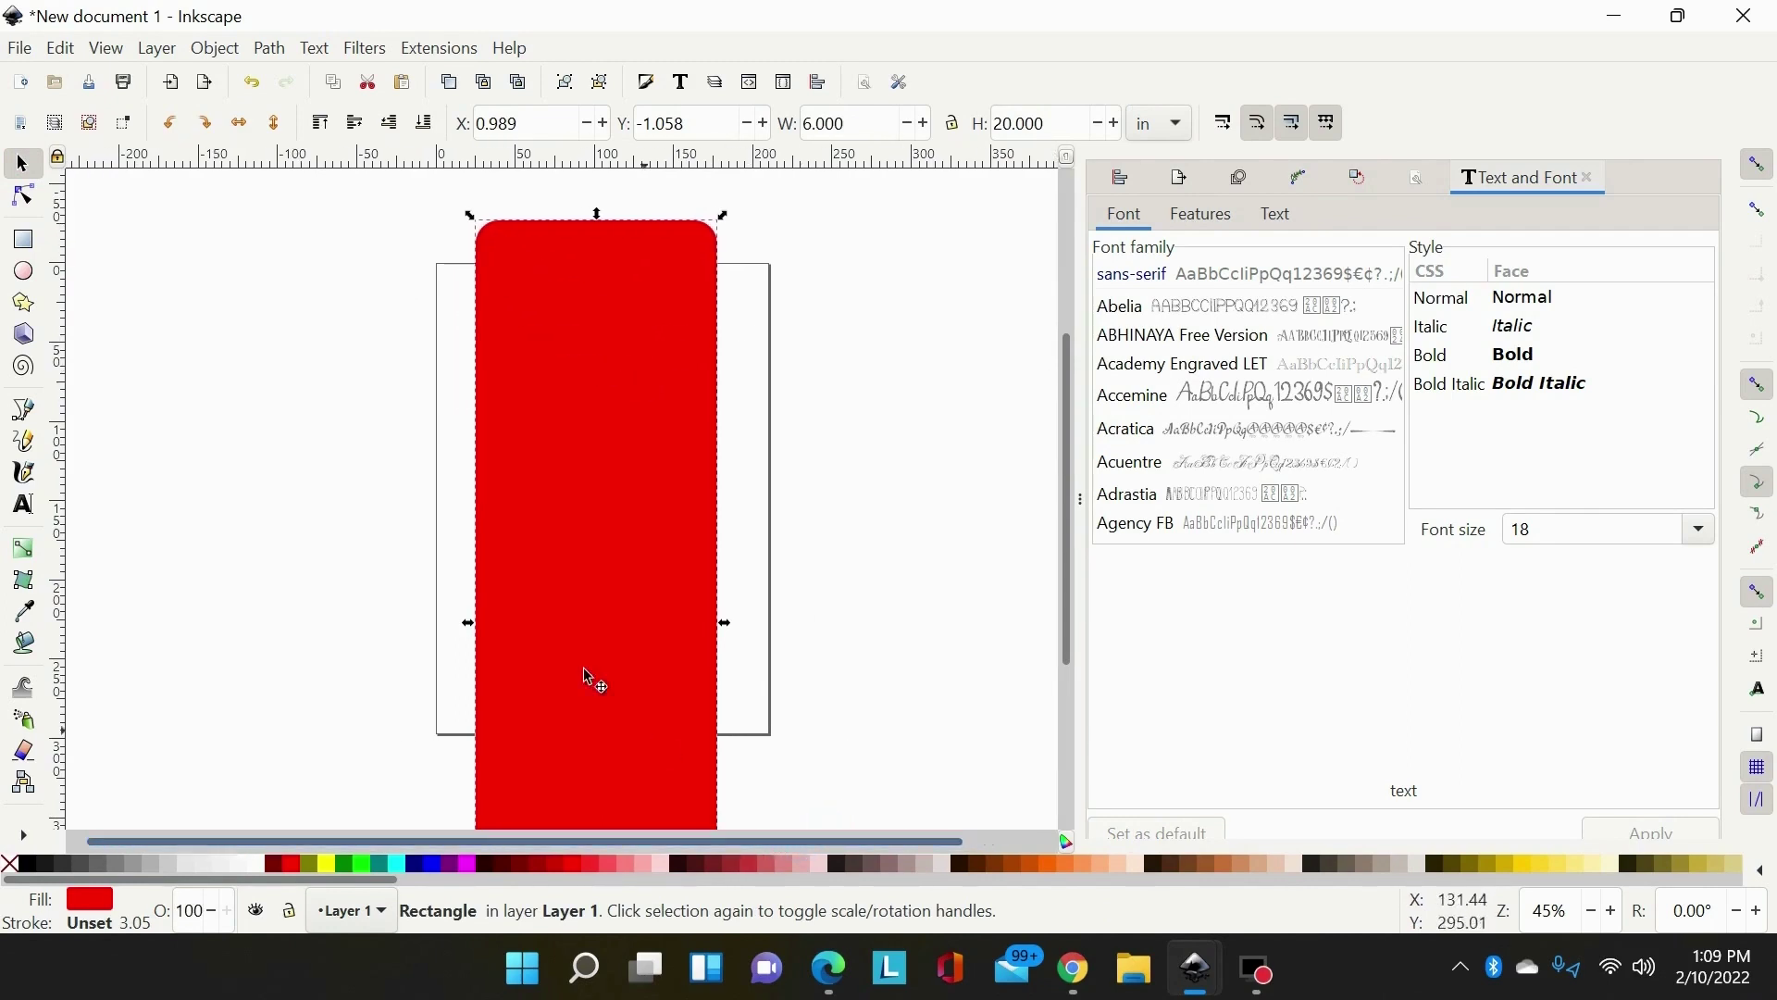
left_click(23, 241)
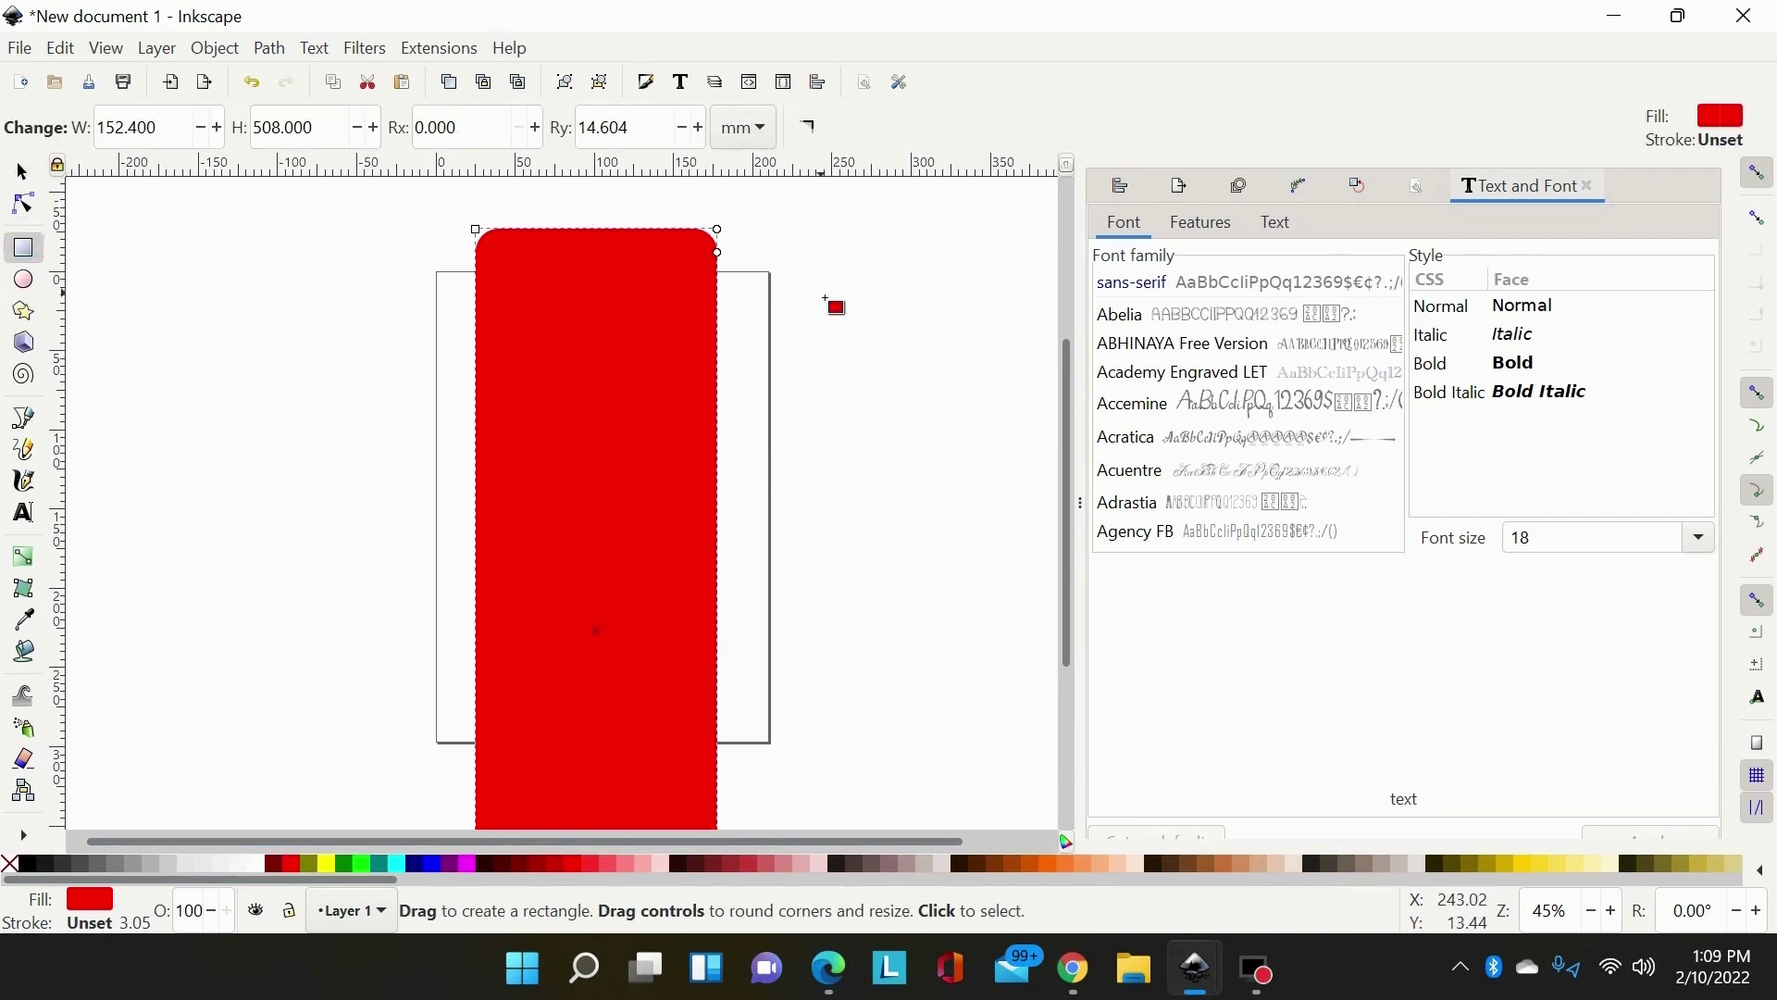
left_click_drag(819, 291, 863, 339)
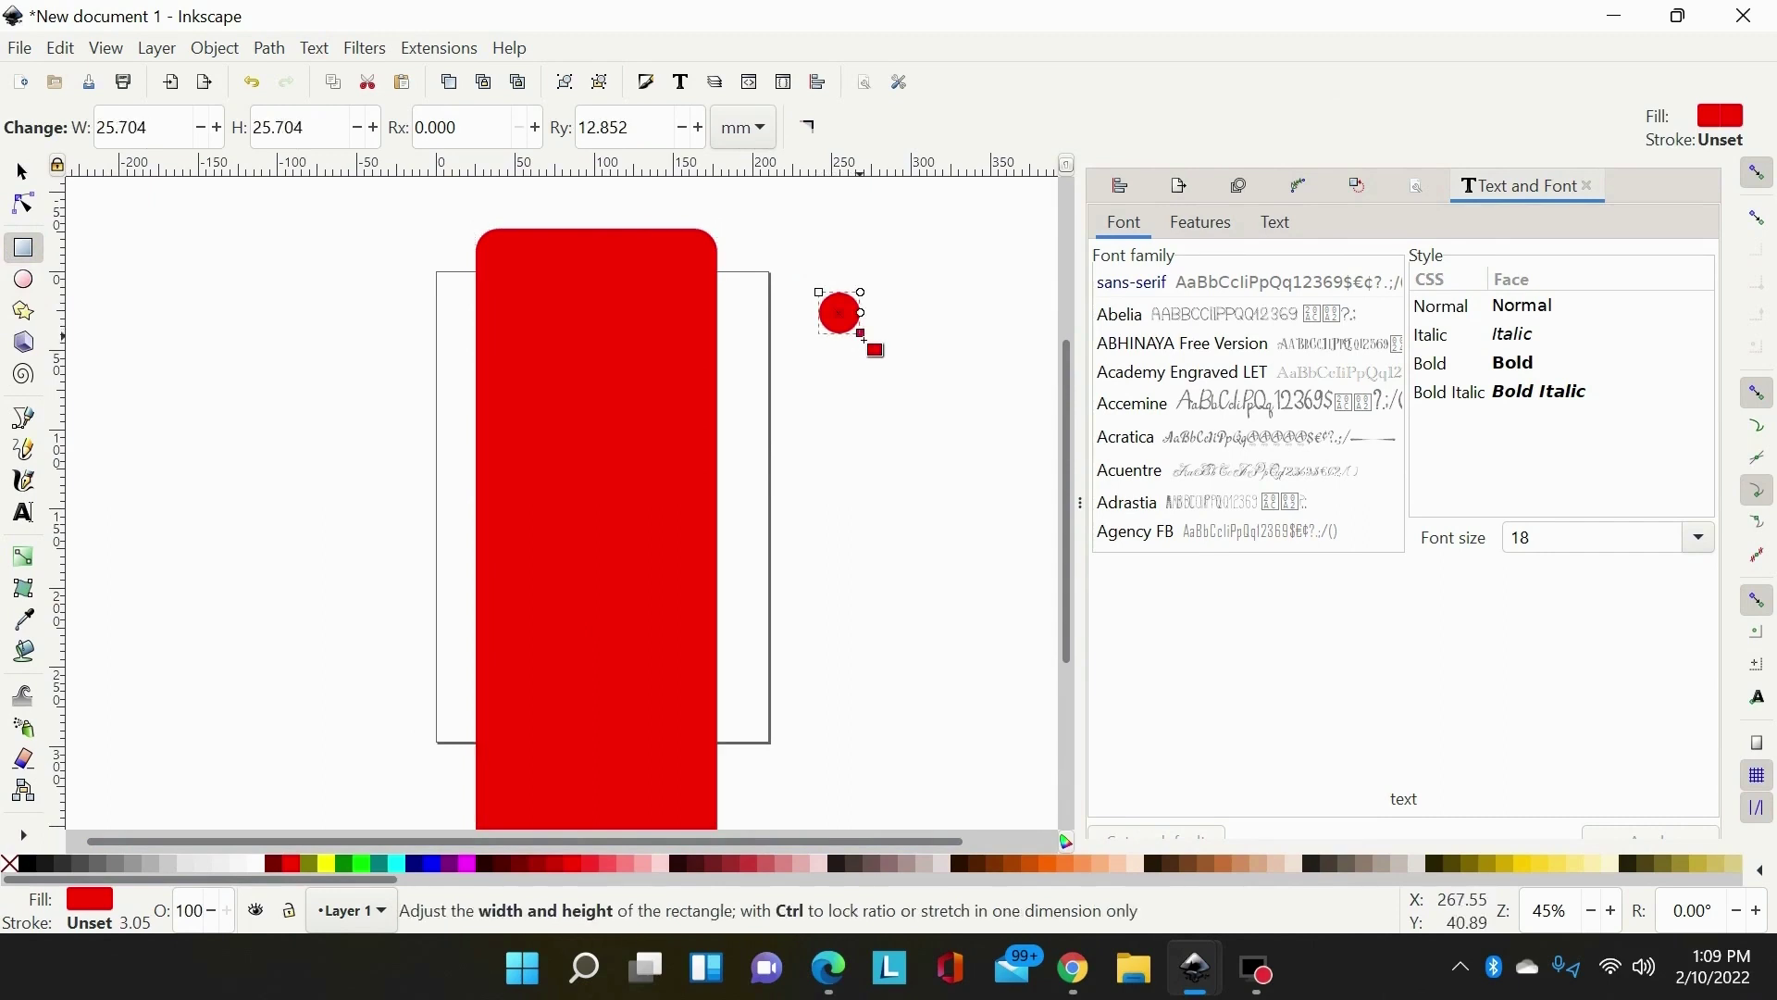
left_click(810, 129)
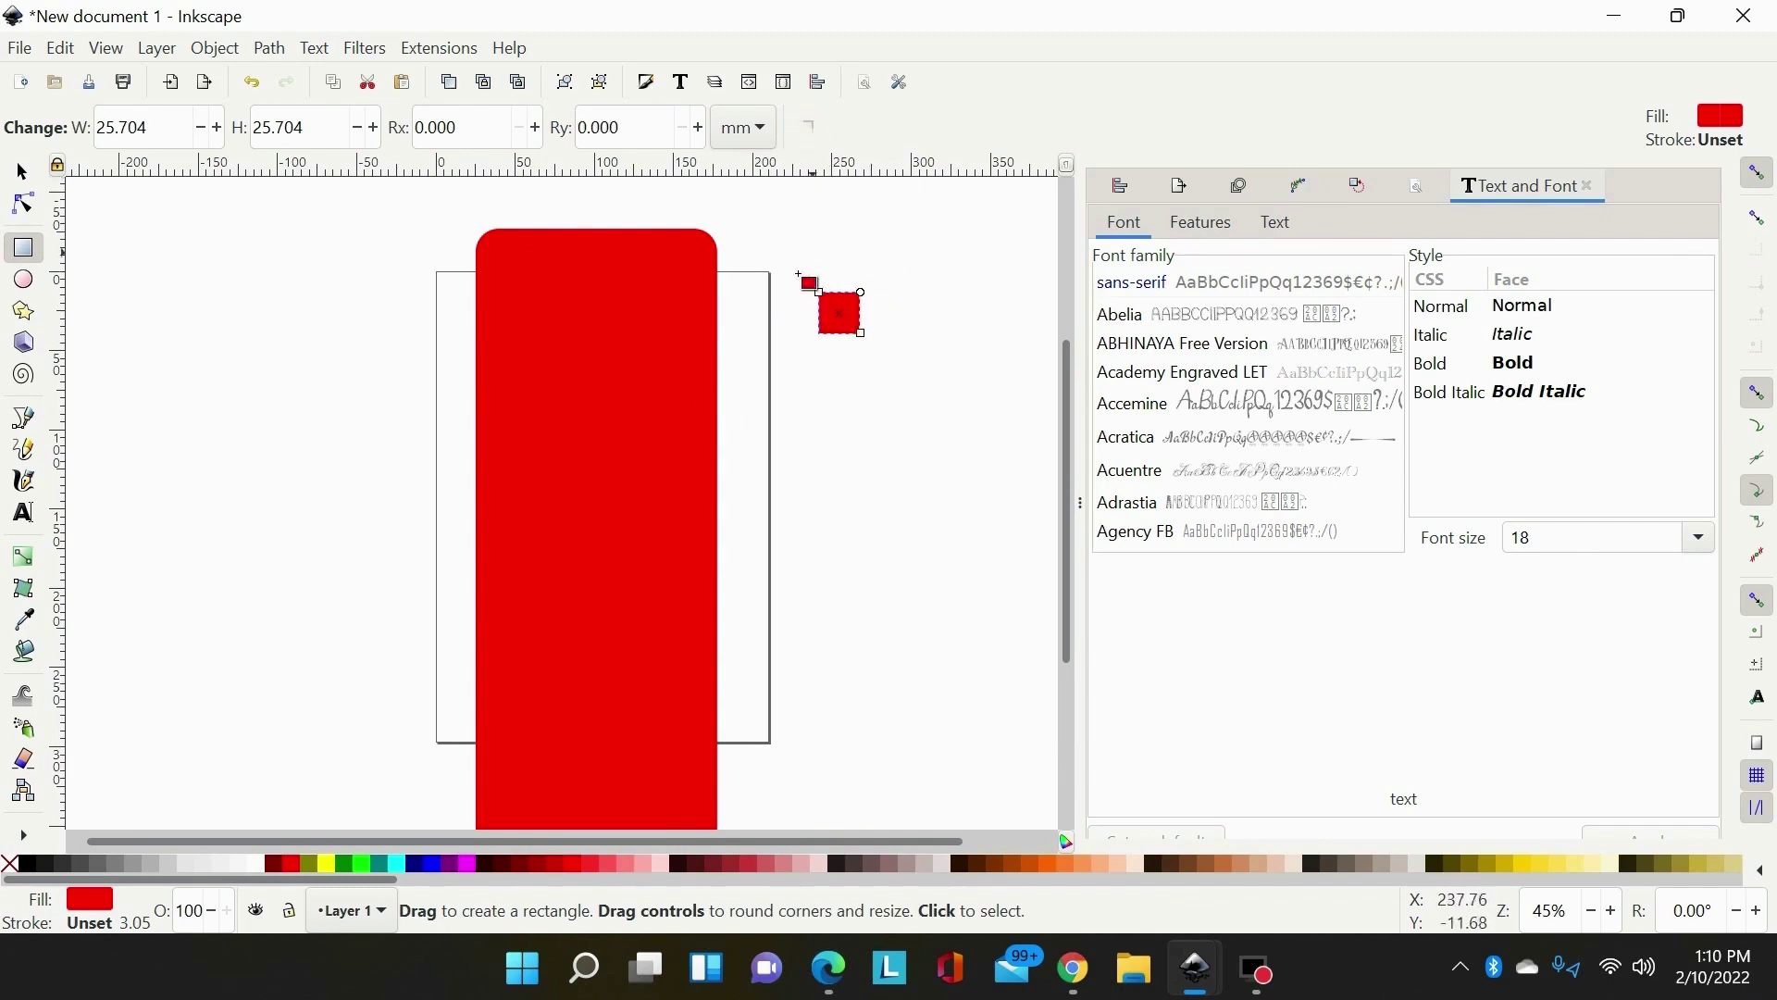
Lock width and height and resize the square to 0.75 × 0.75 in.
left_click(21, 172)
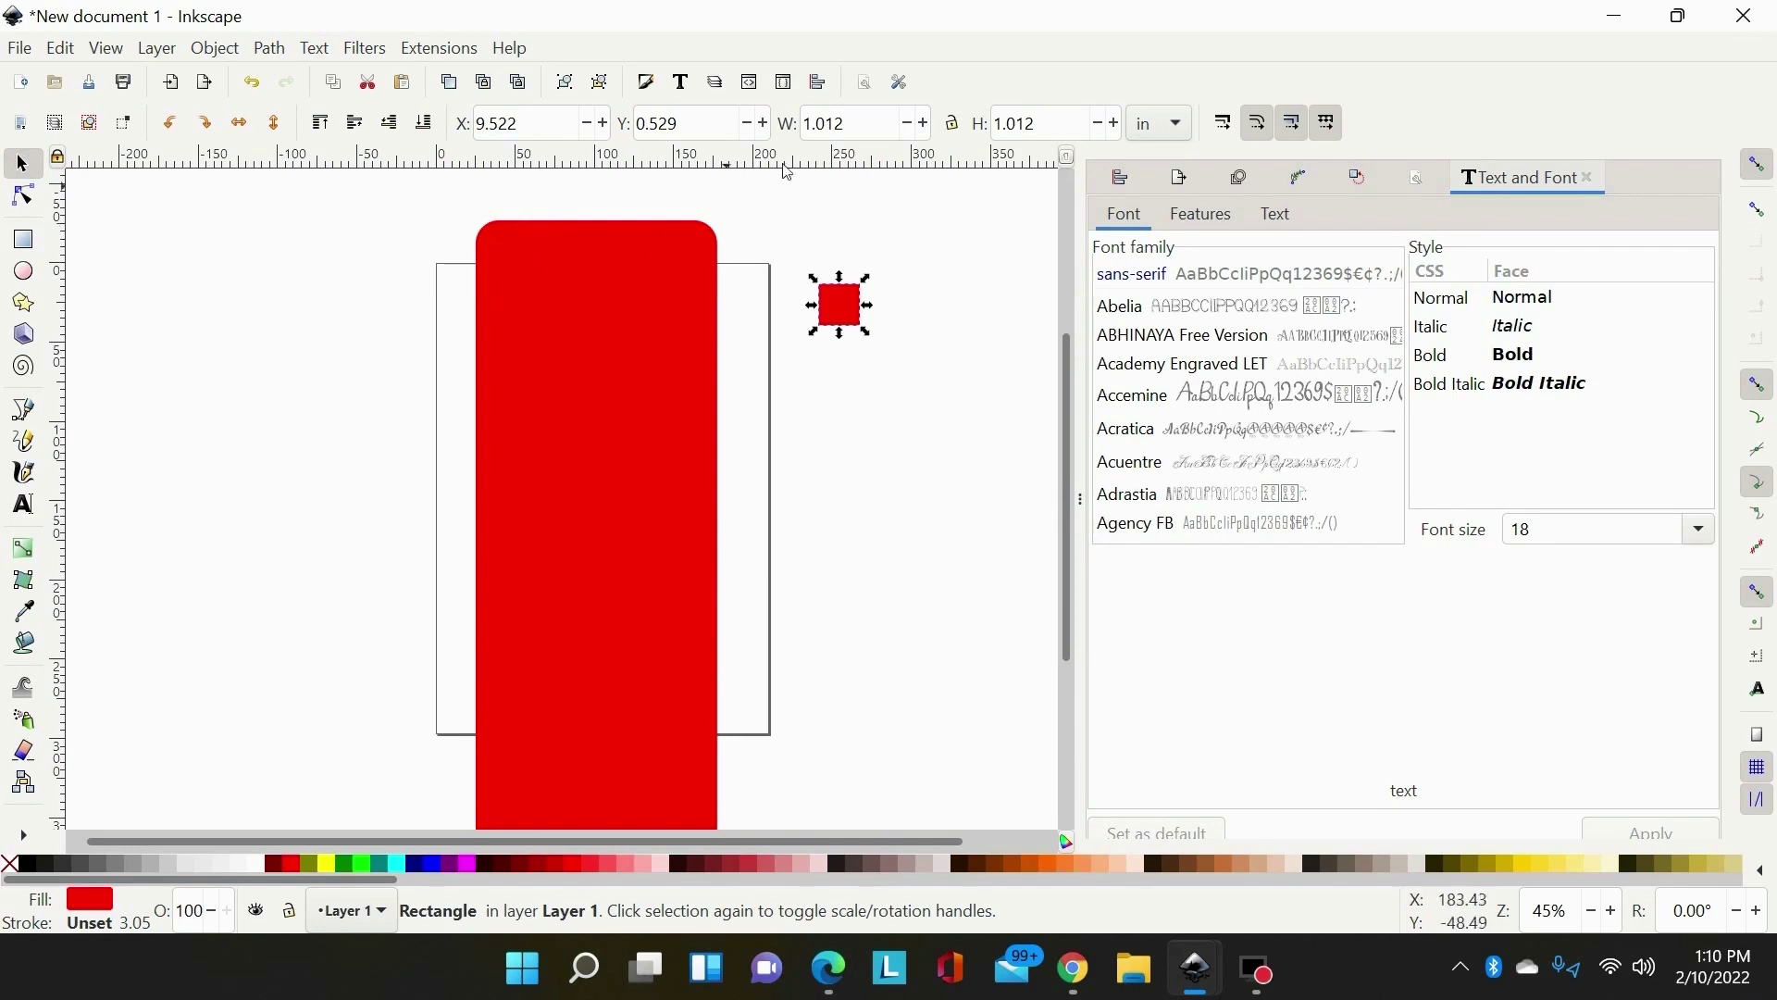
left_click(954, 126)
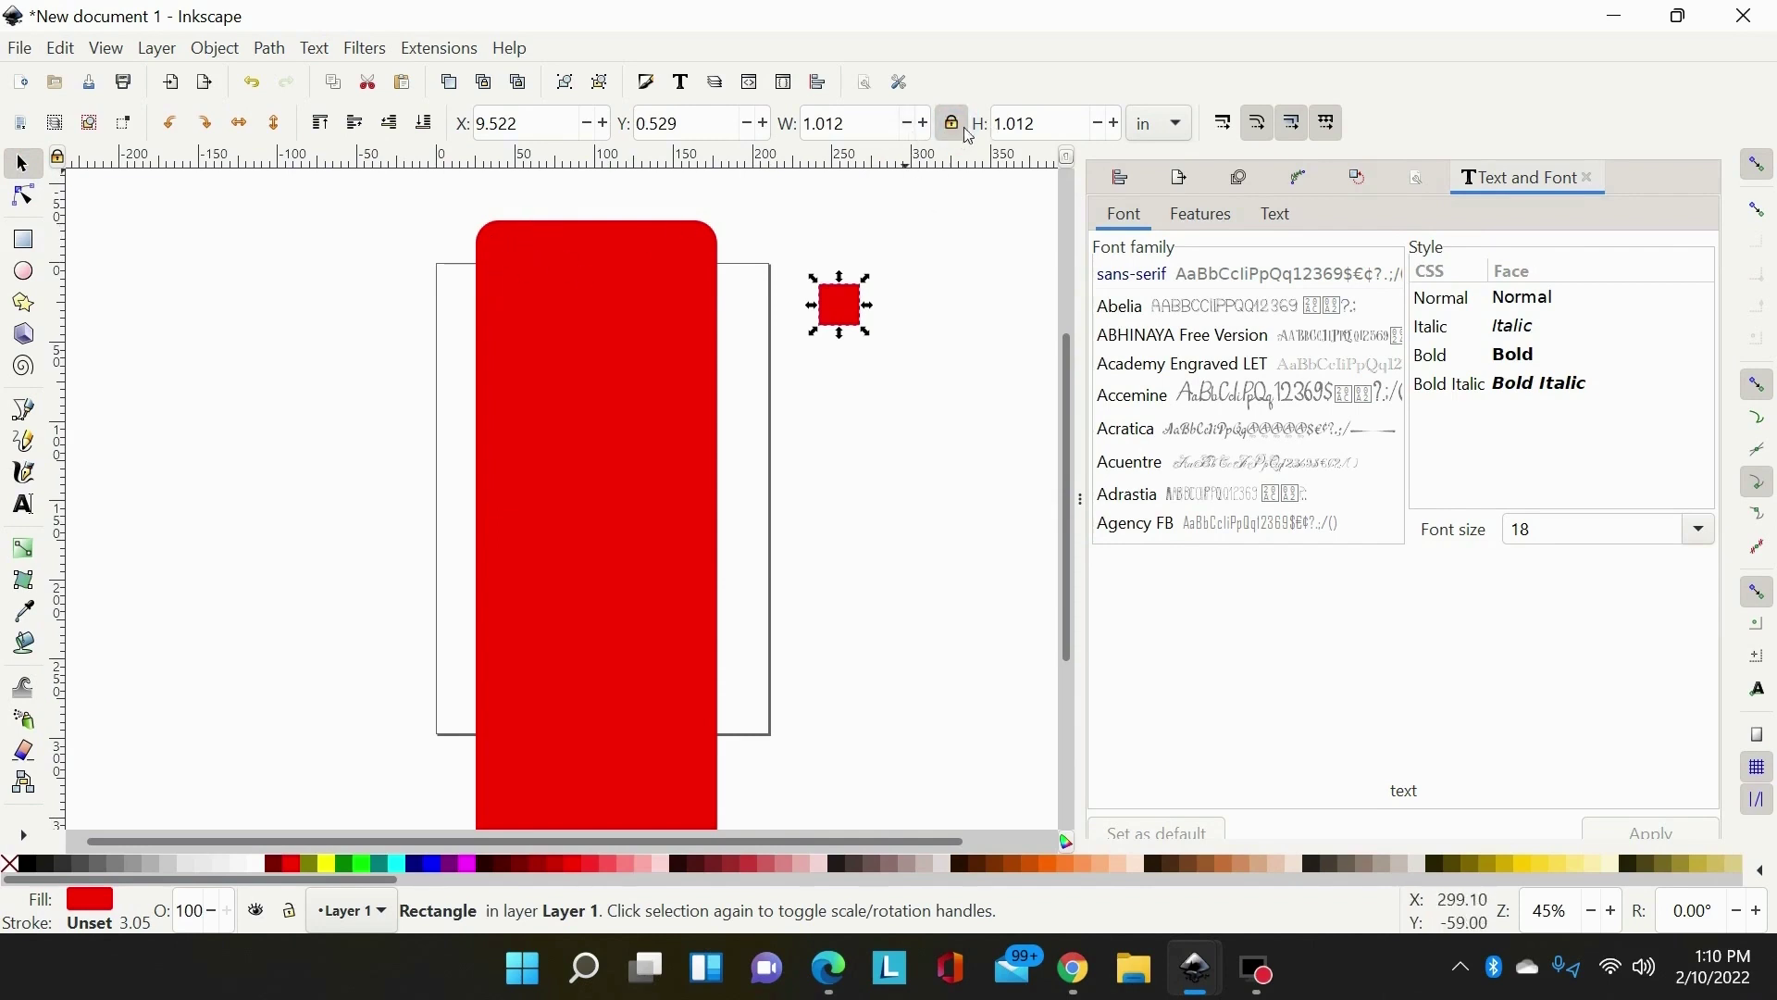
left_click(875, 125)
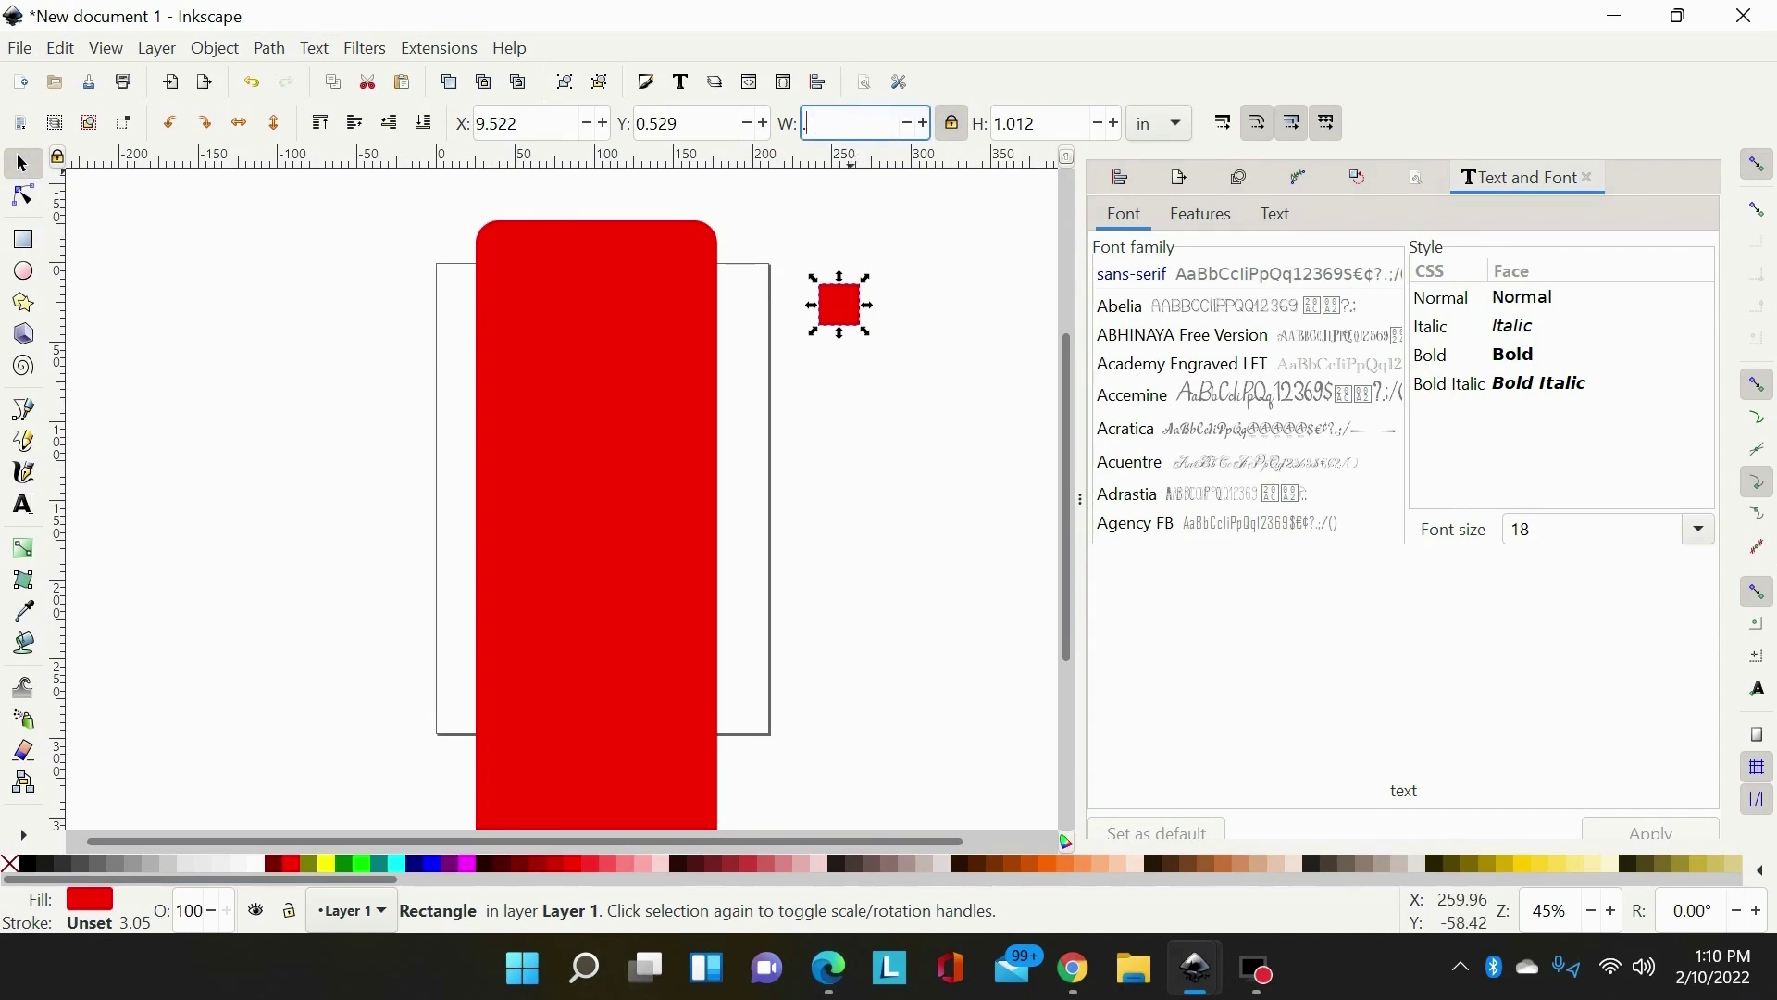
key("Return")
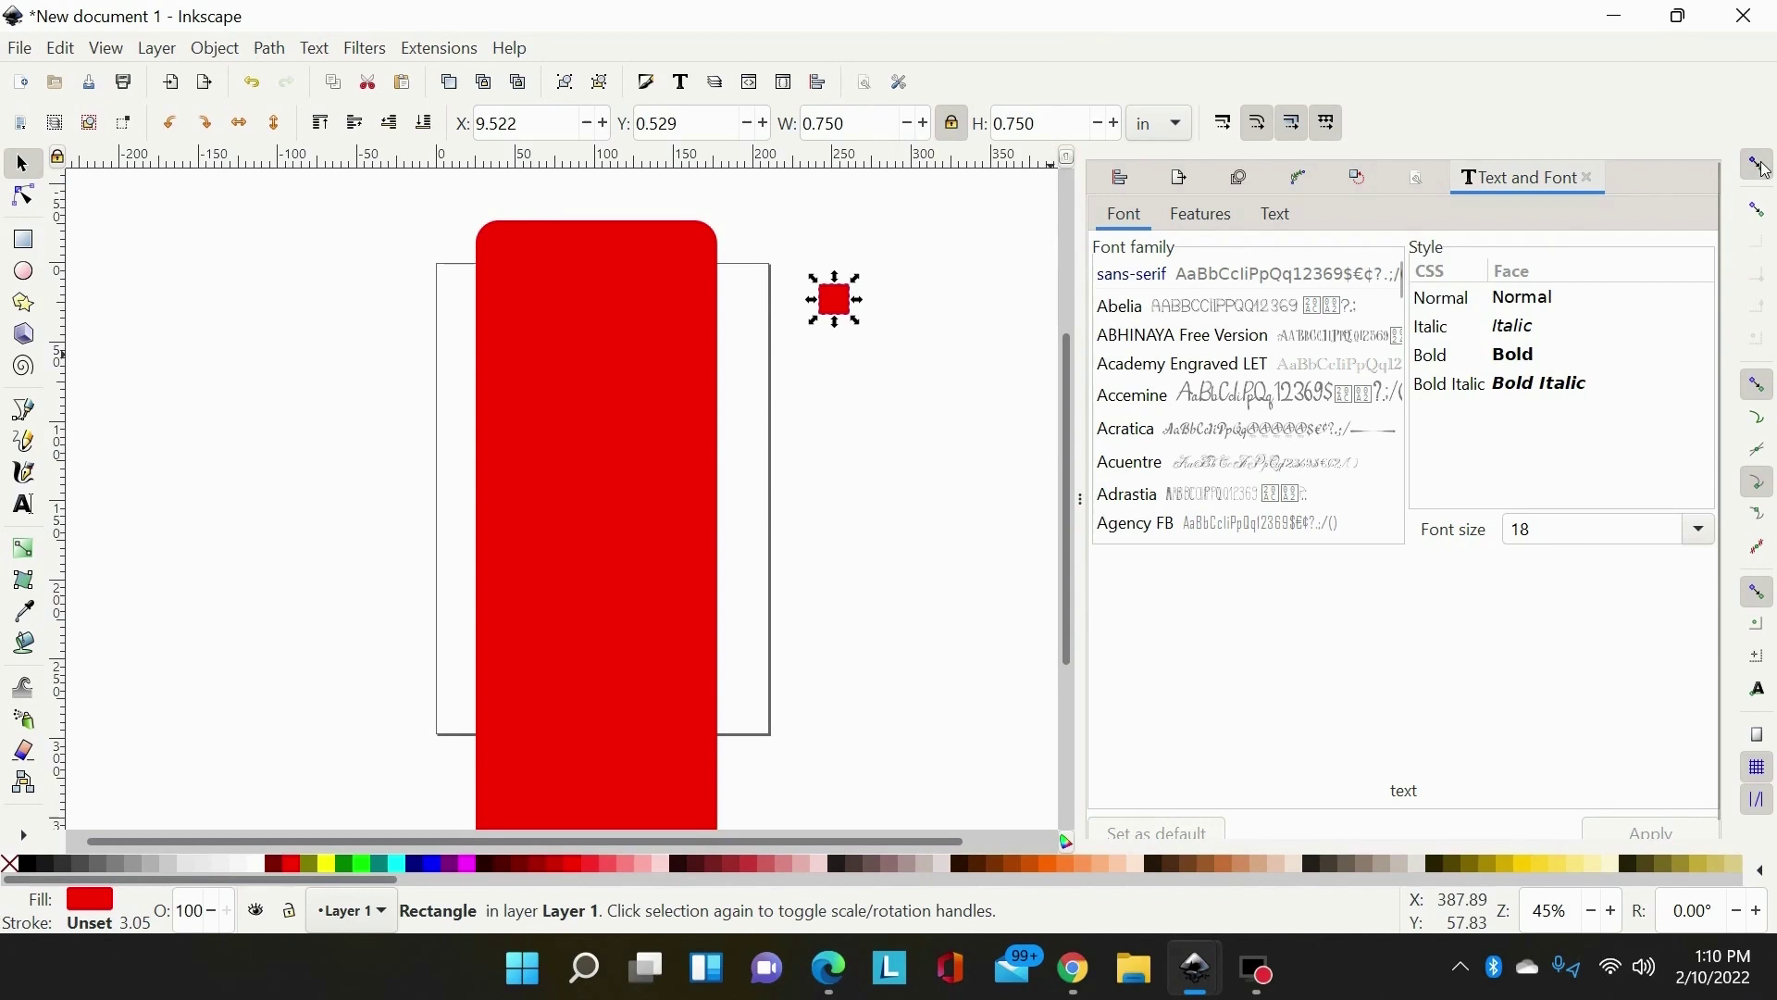
Fill the square blue and snap it onto the plaque's top-left corner.
left_click_drag(836, 299, 470, 218)
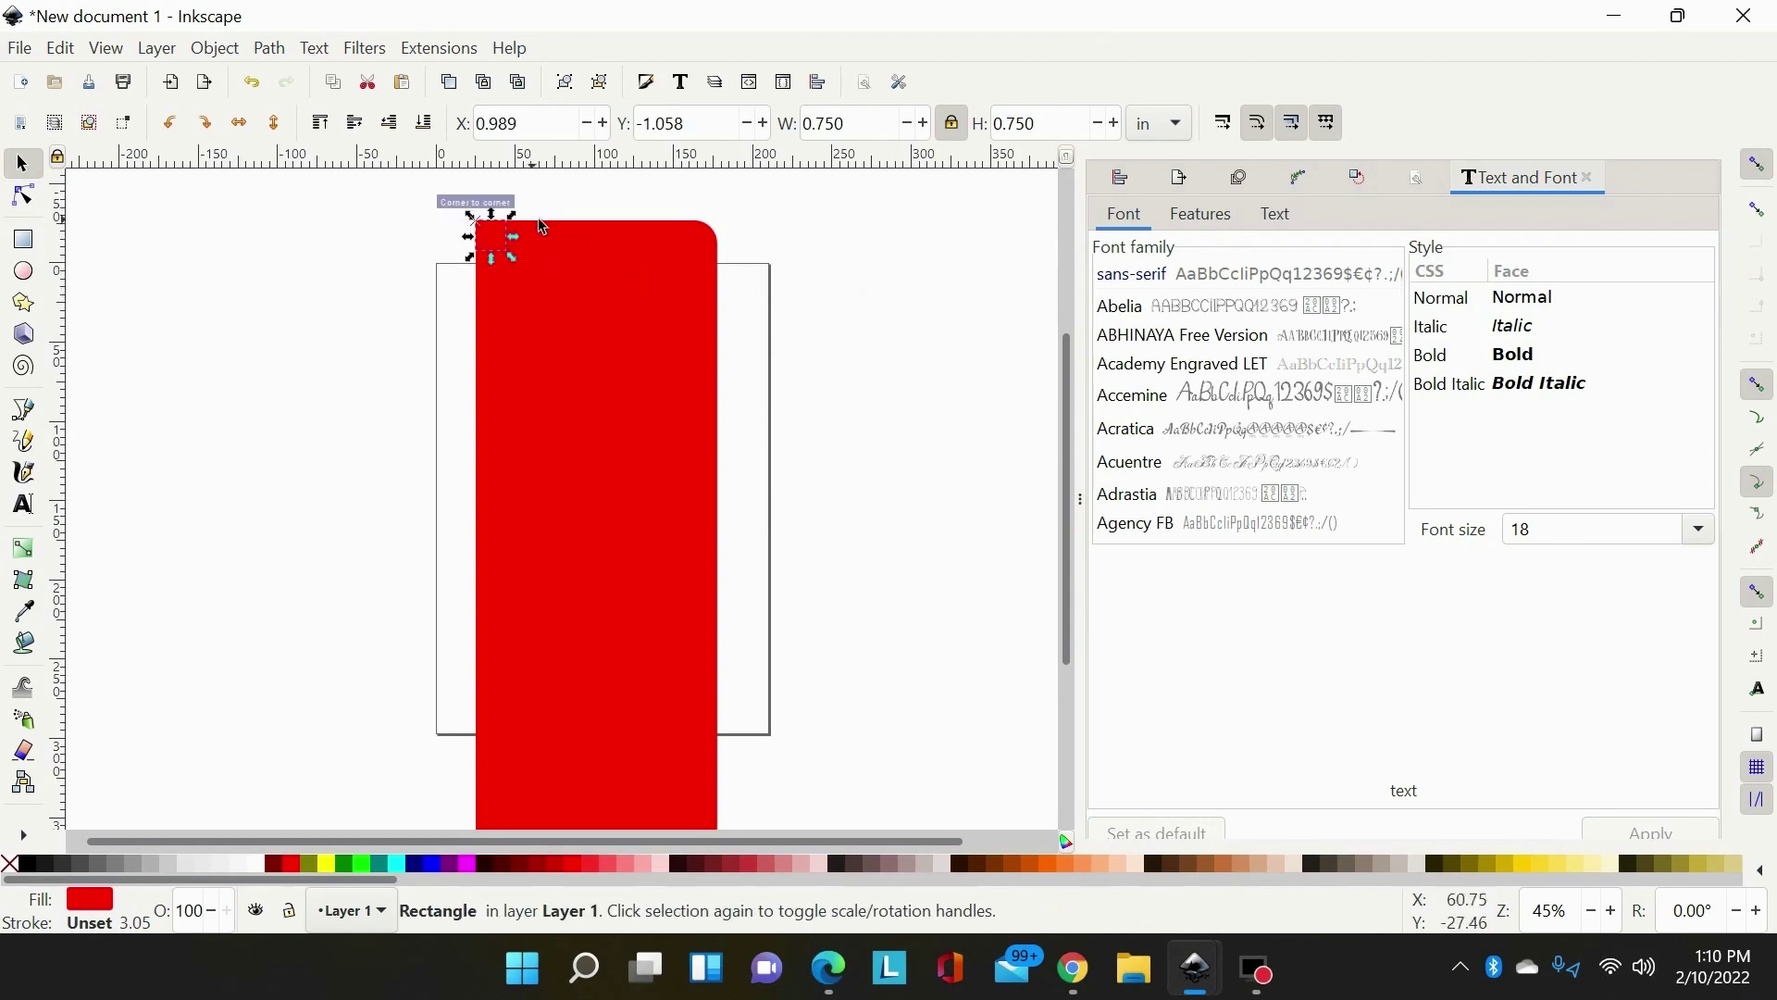
scroll(566, 248, "up", 2)
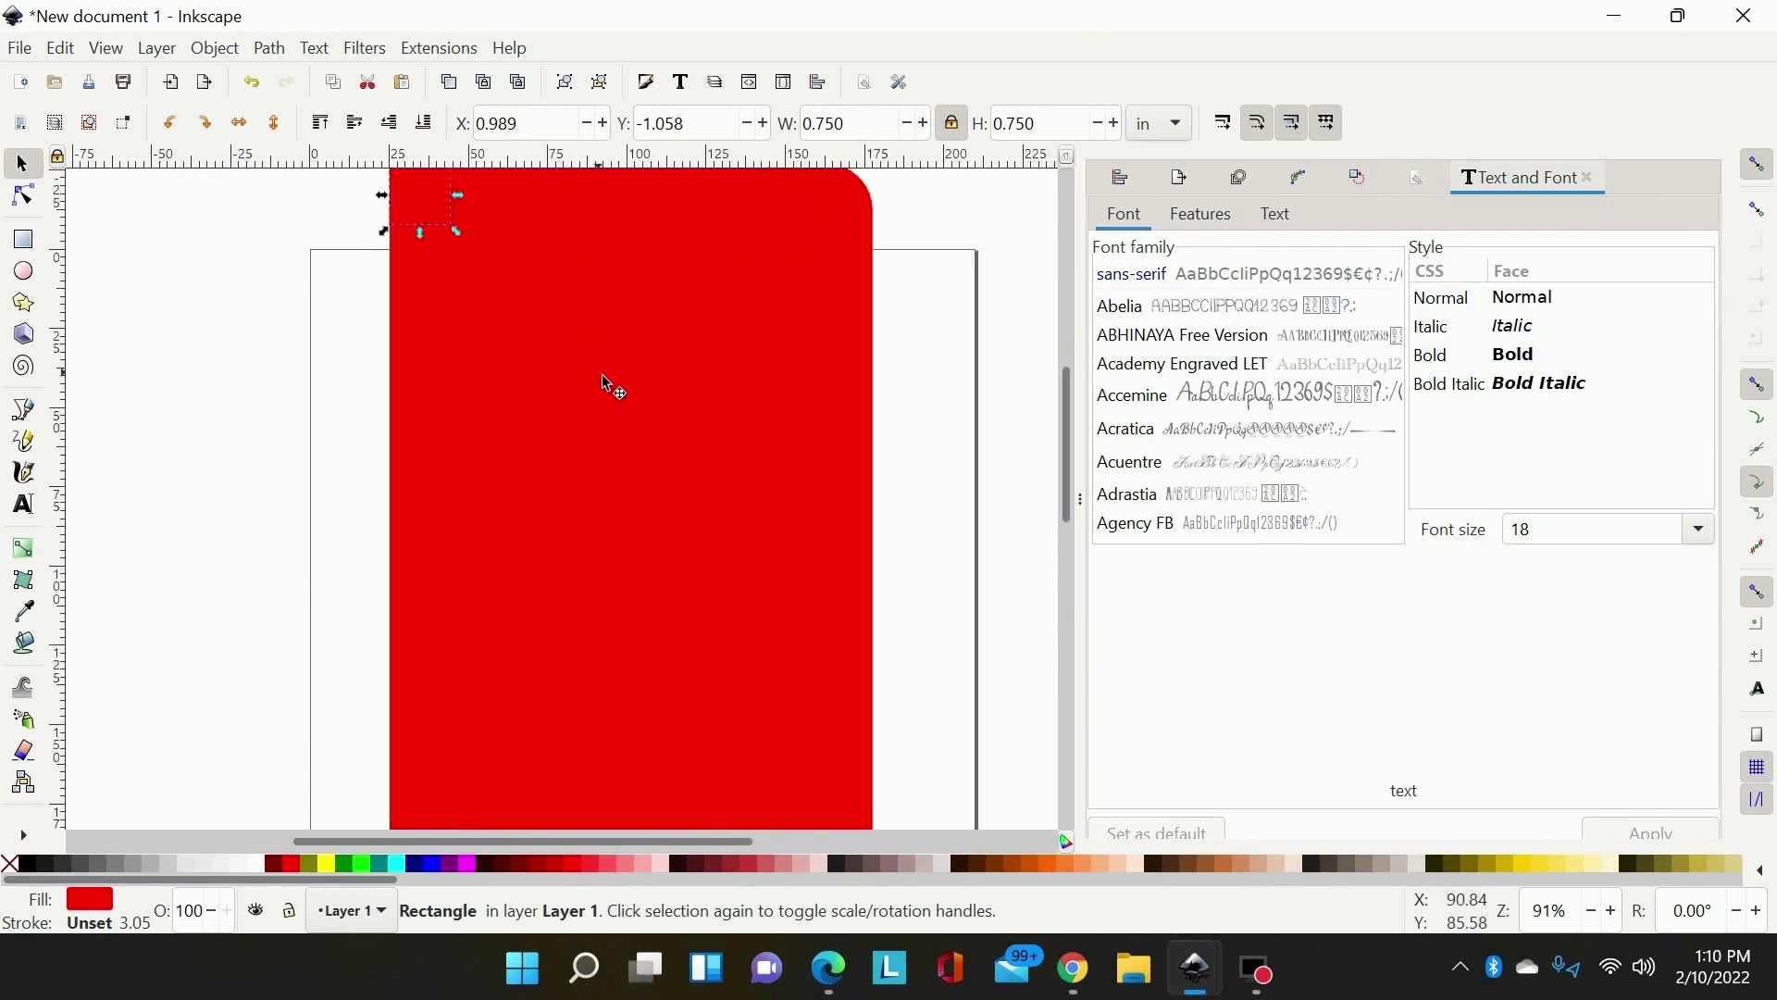
scroll(602, 374, "up", 1)
left_click(418, 863)
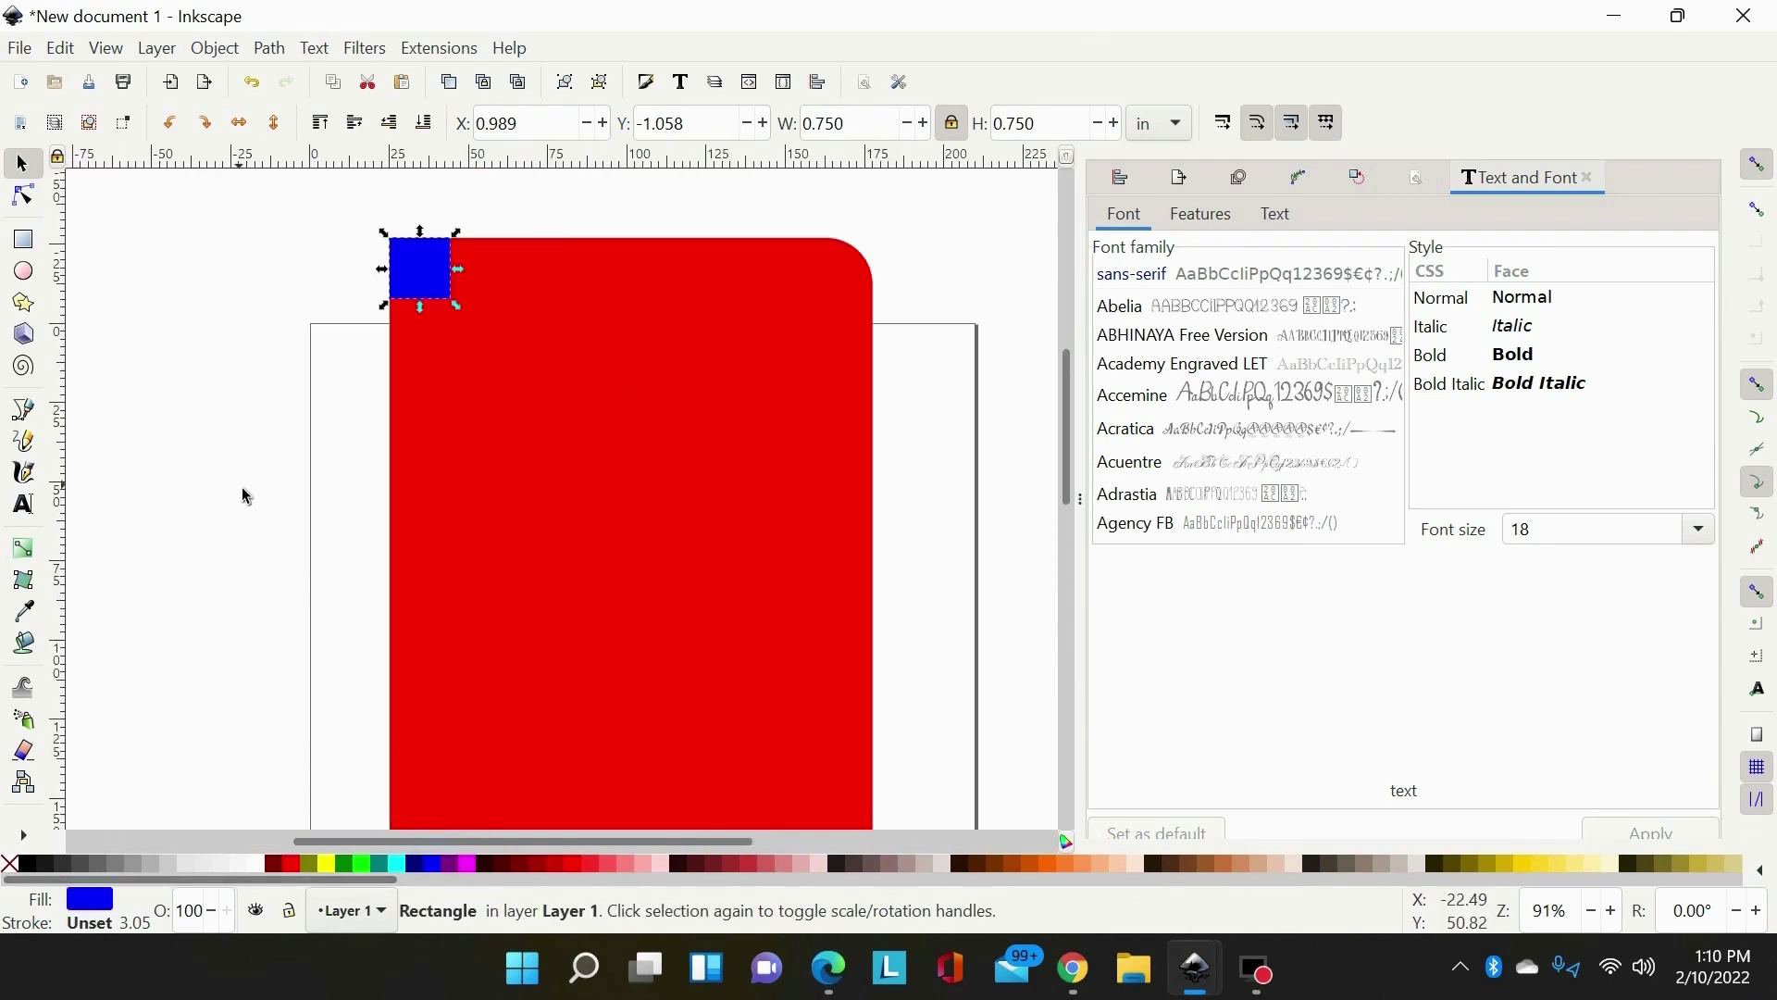
left_click(242, 496)
left_click_drag(418, 264, 435, 286)
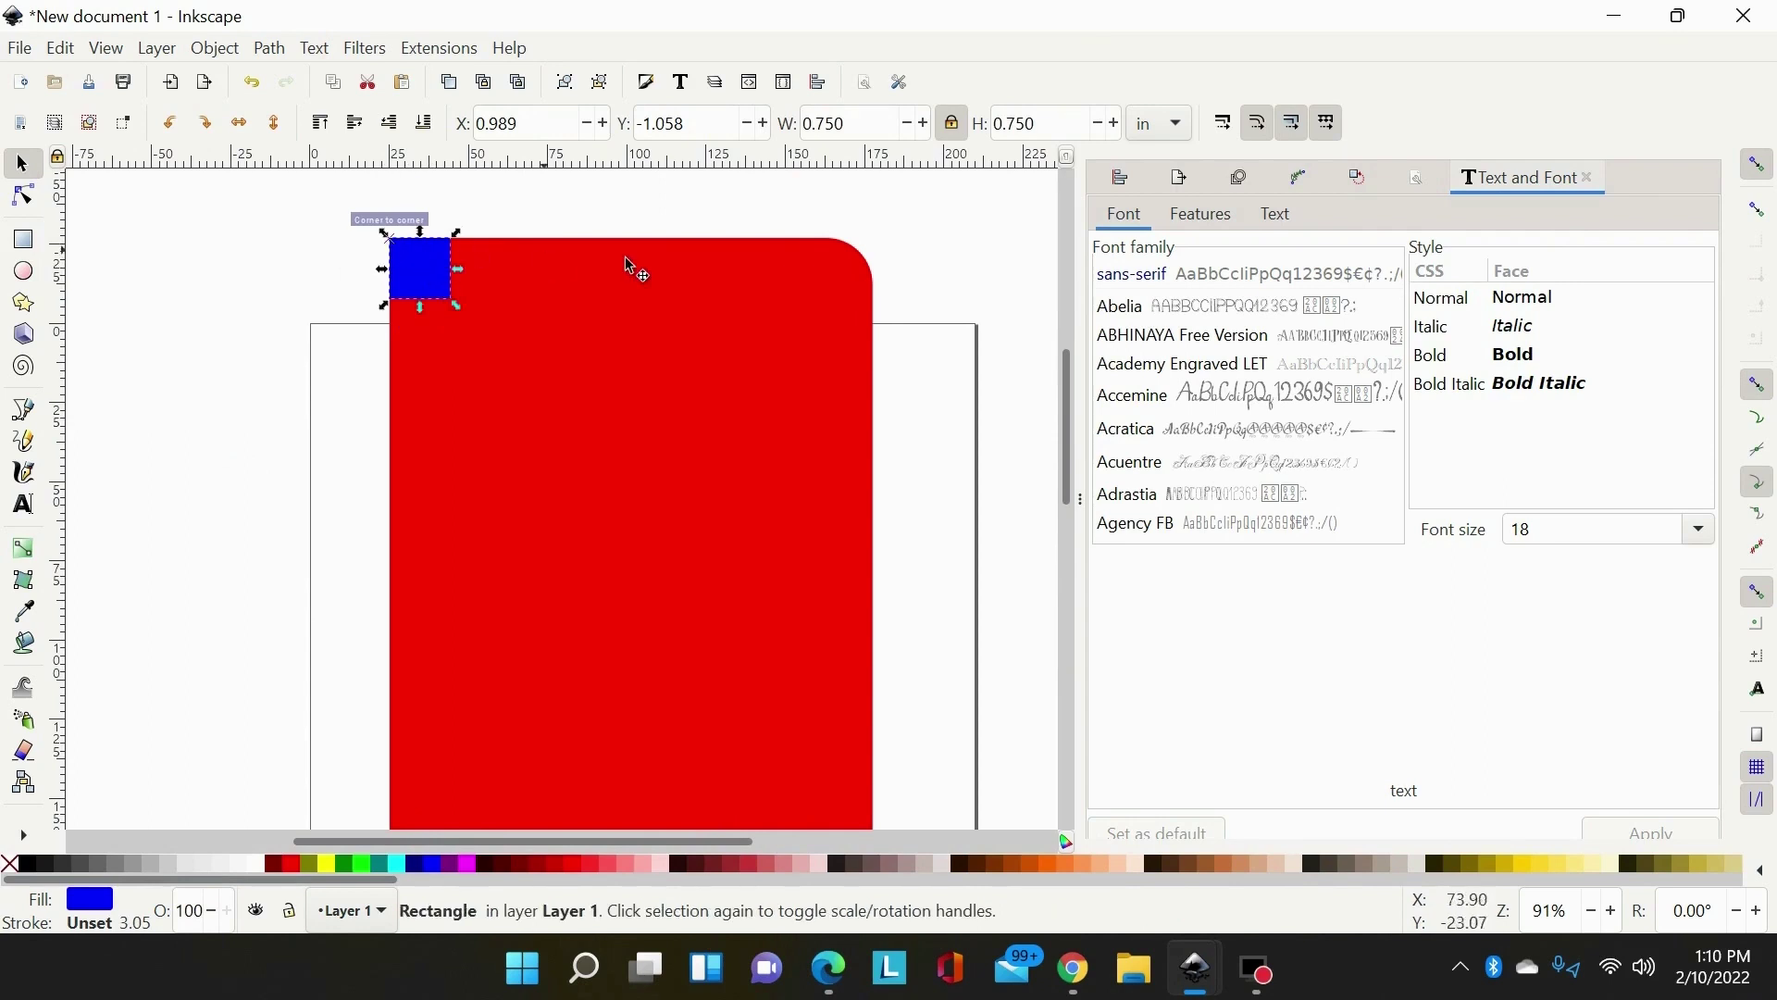
Check the alignment by selecting the red rectangle and blue square in turn, then deselect.
left_click(866, 335)
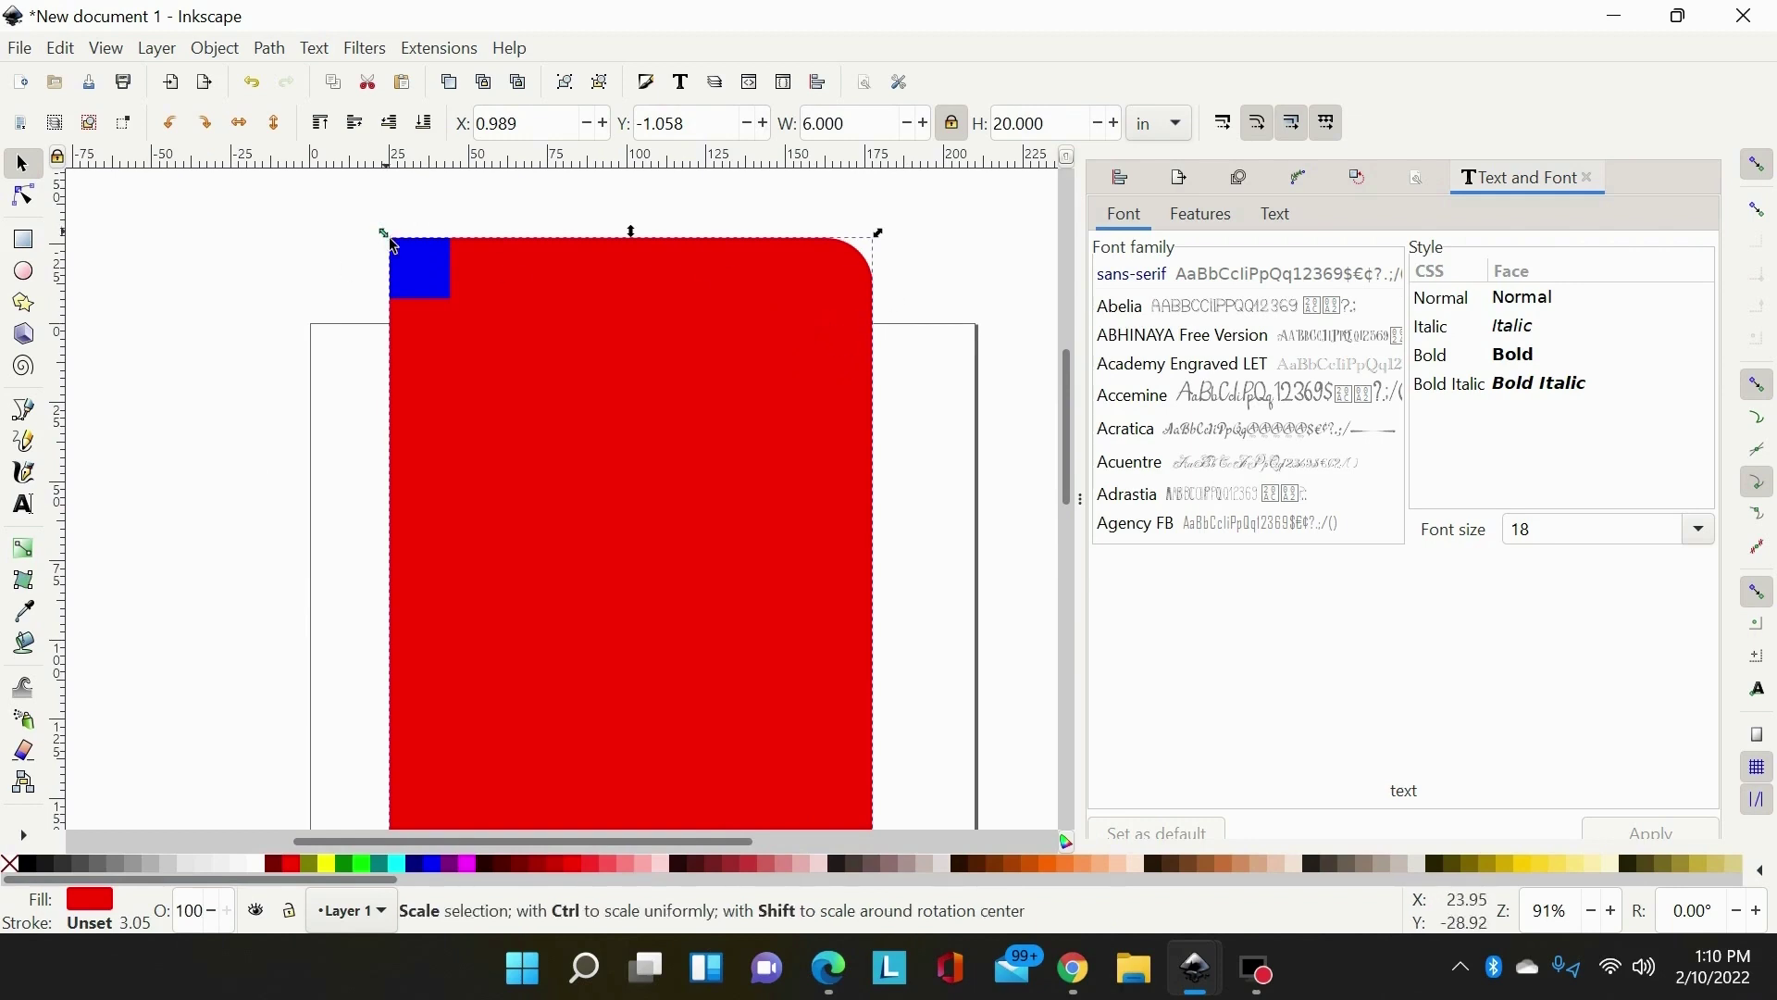
left_click(331, 270)
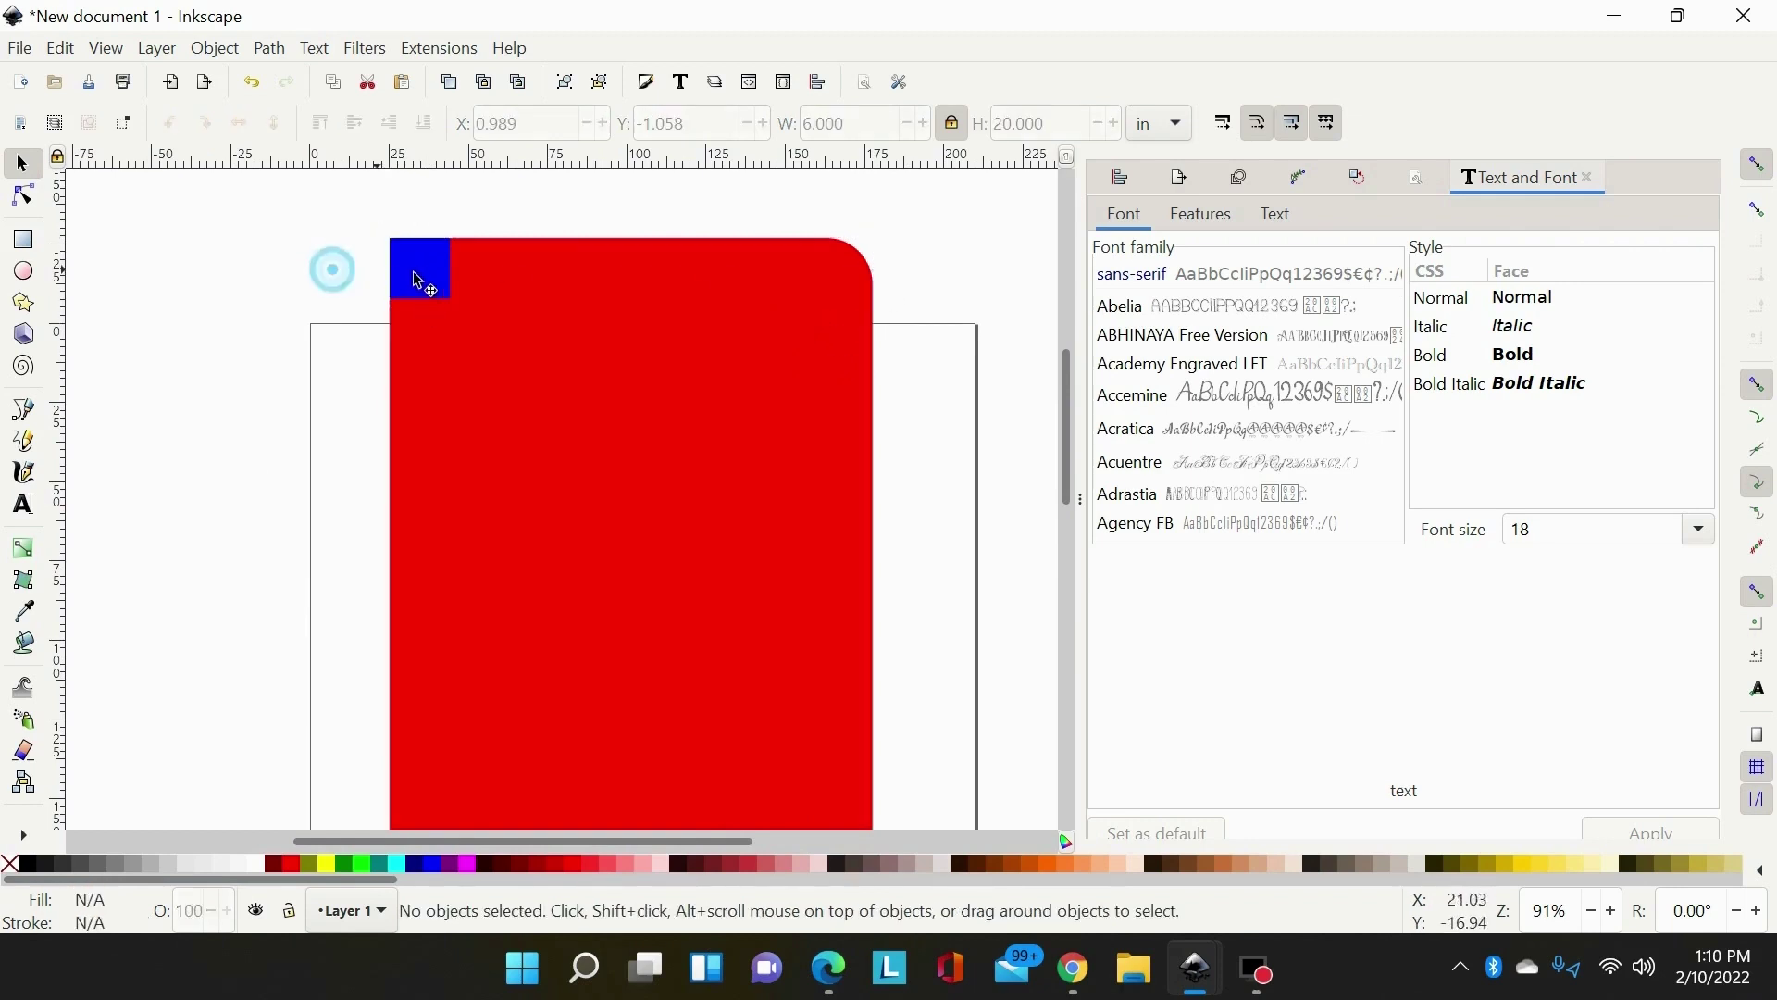
left_click(597, 339)
left_click(342, 286)
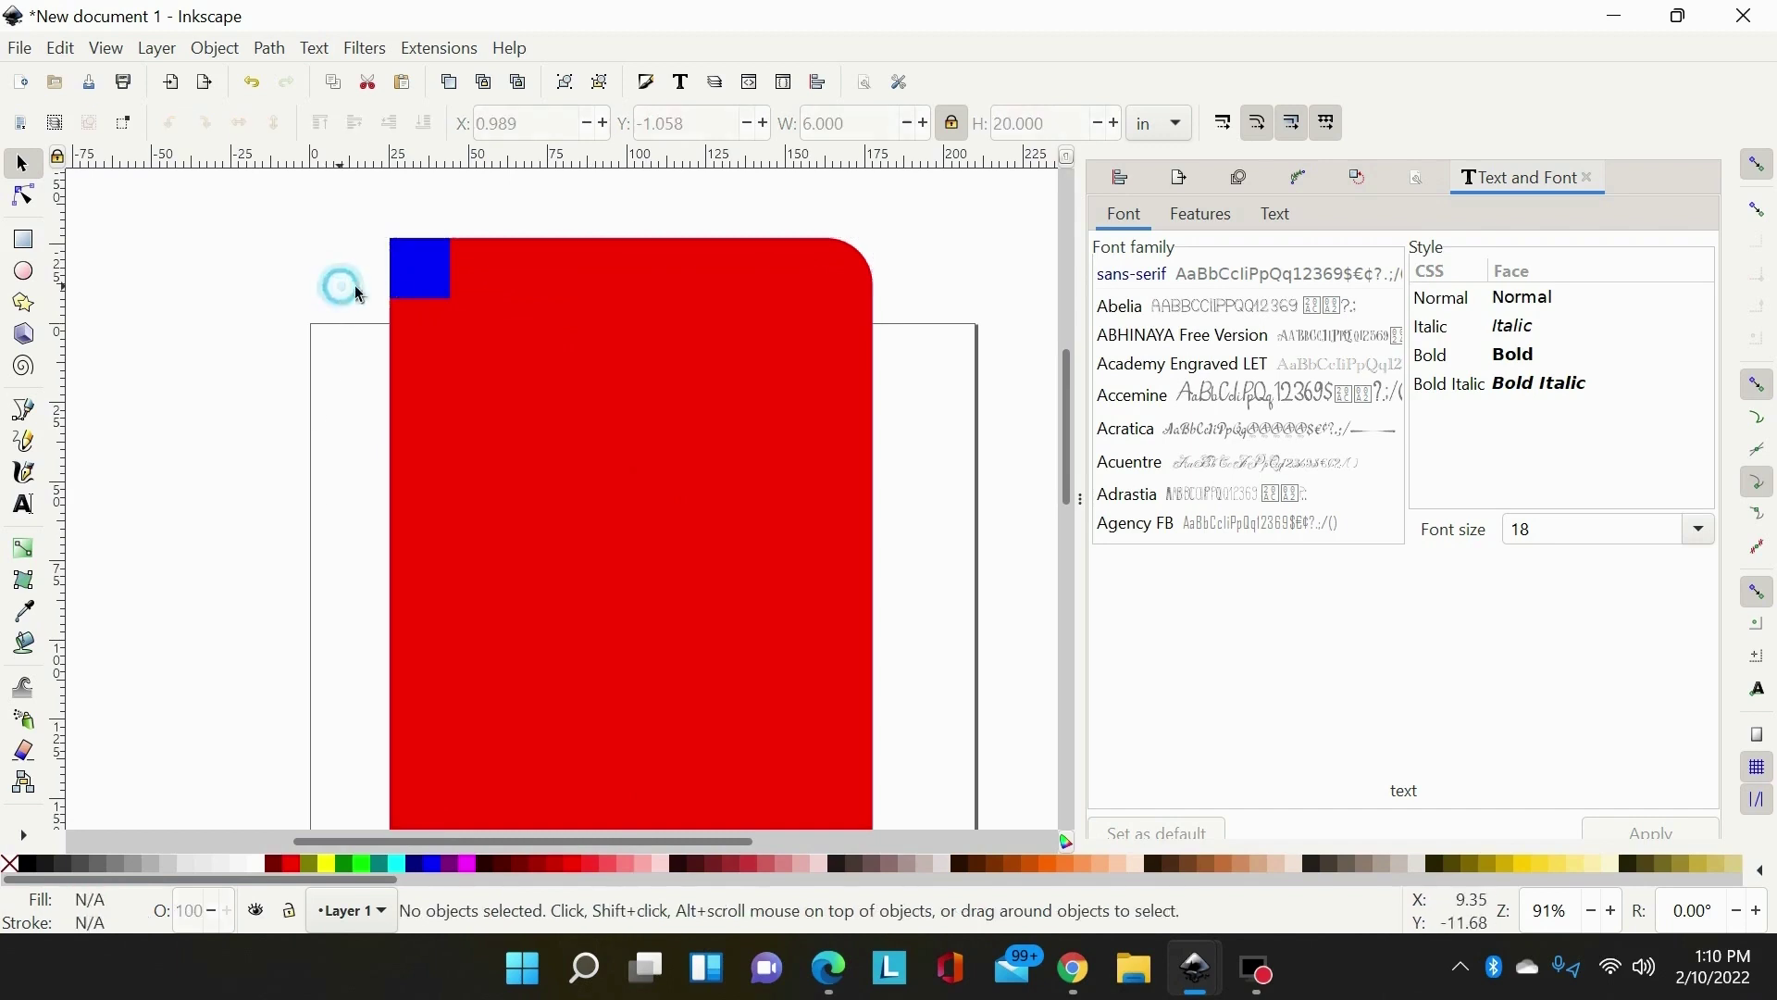
left_click_drag(436, 286, 438, 301)
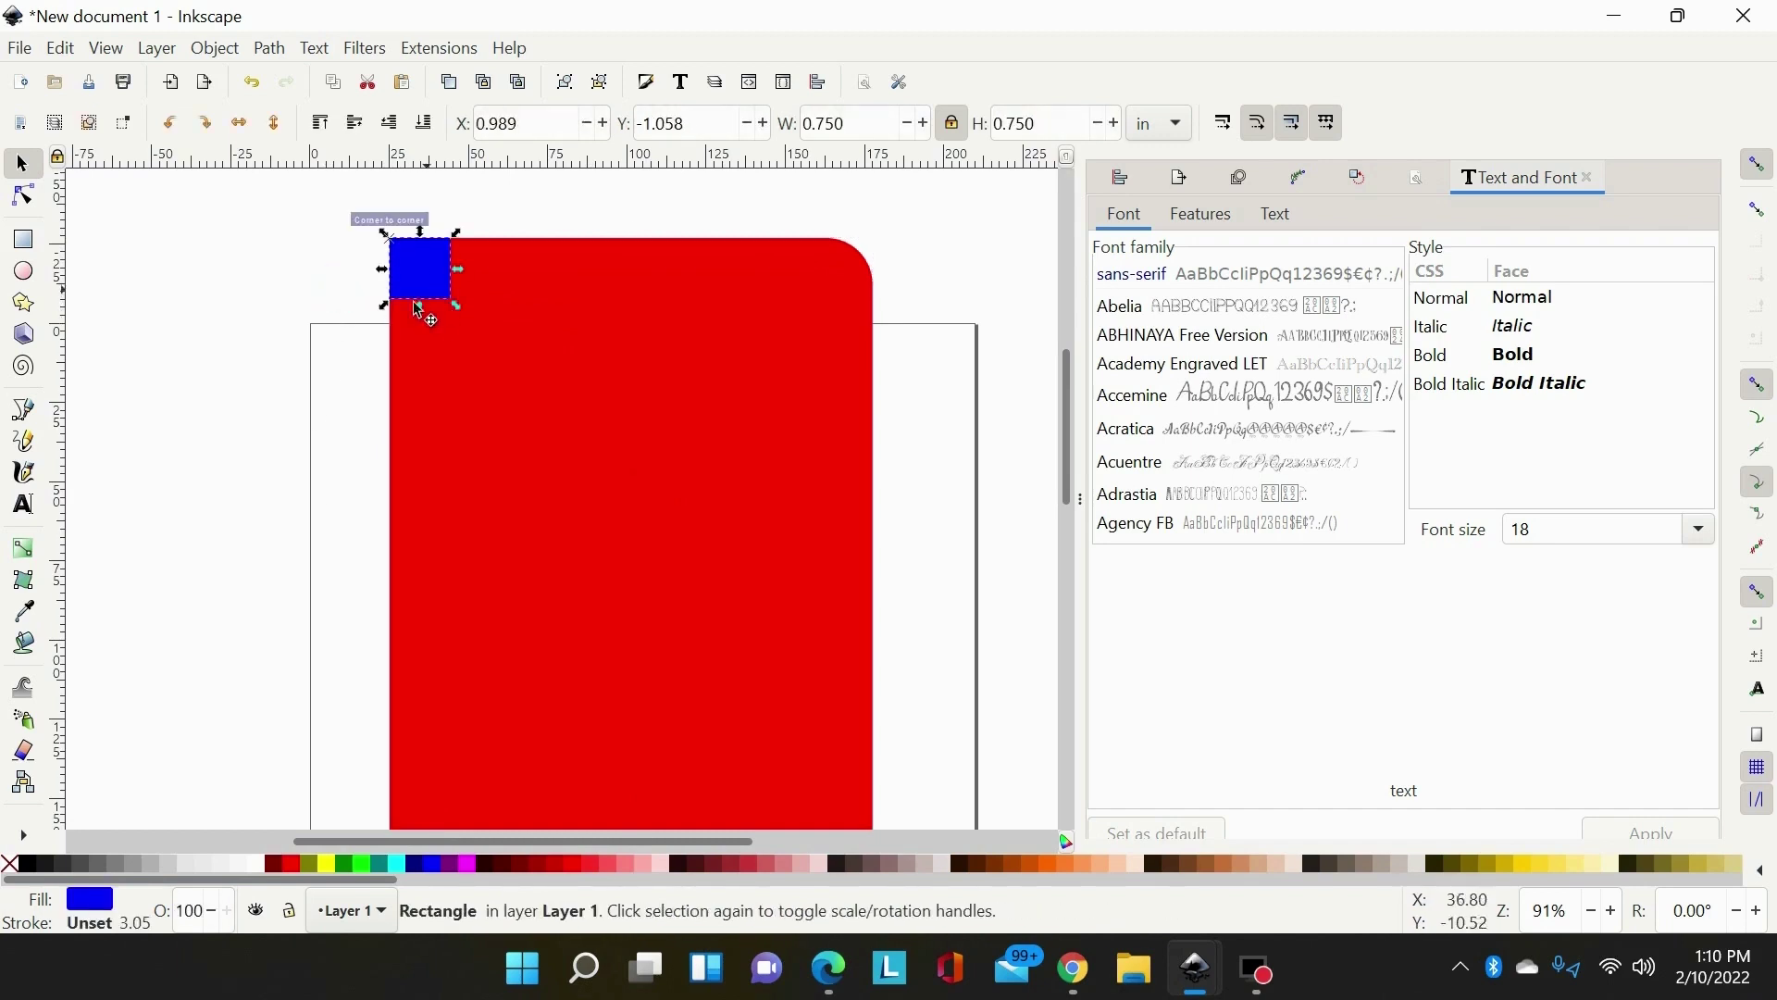
left_click(297, 355)
Draw a 0.25 × 0.25 in circle past the plaque's top-right corner and fill it lime green.
left_click(23, 273)
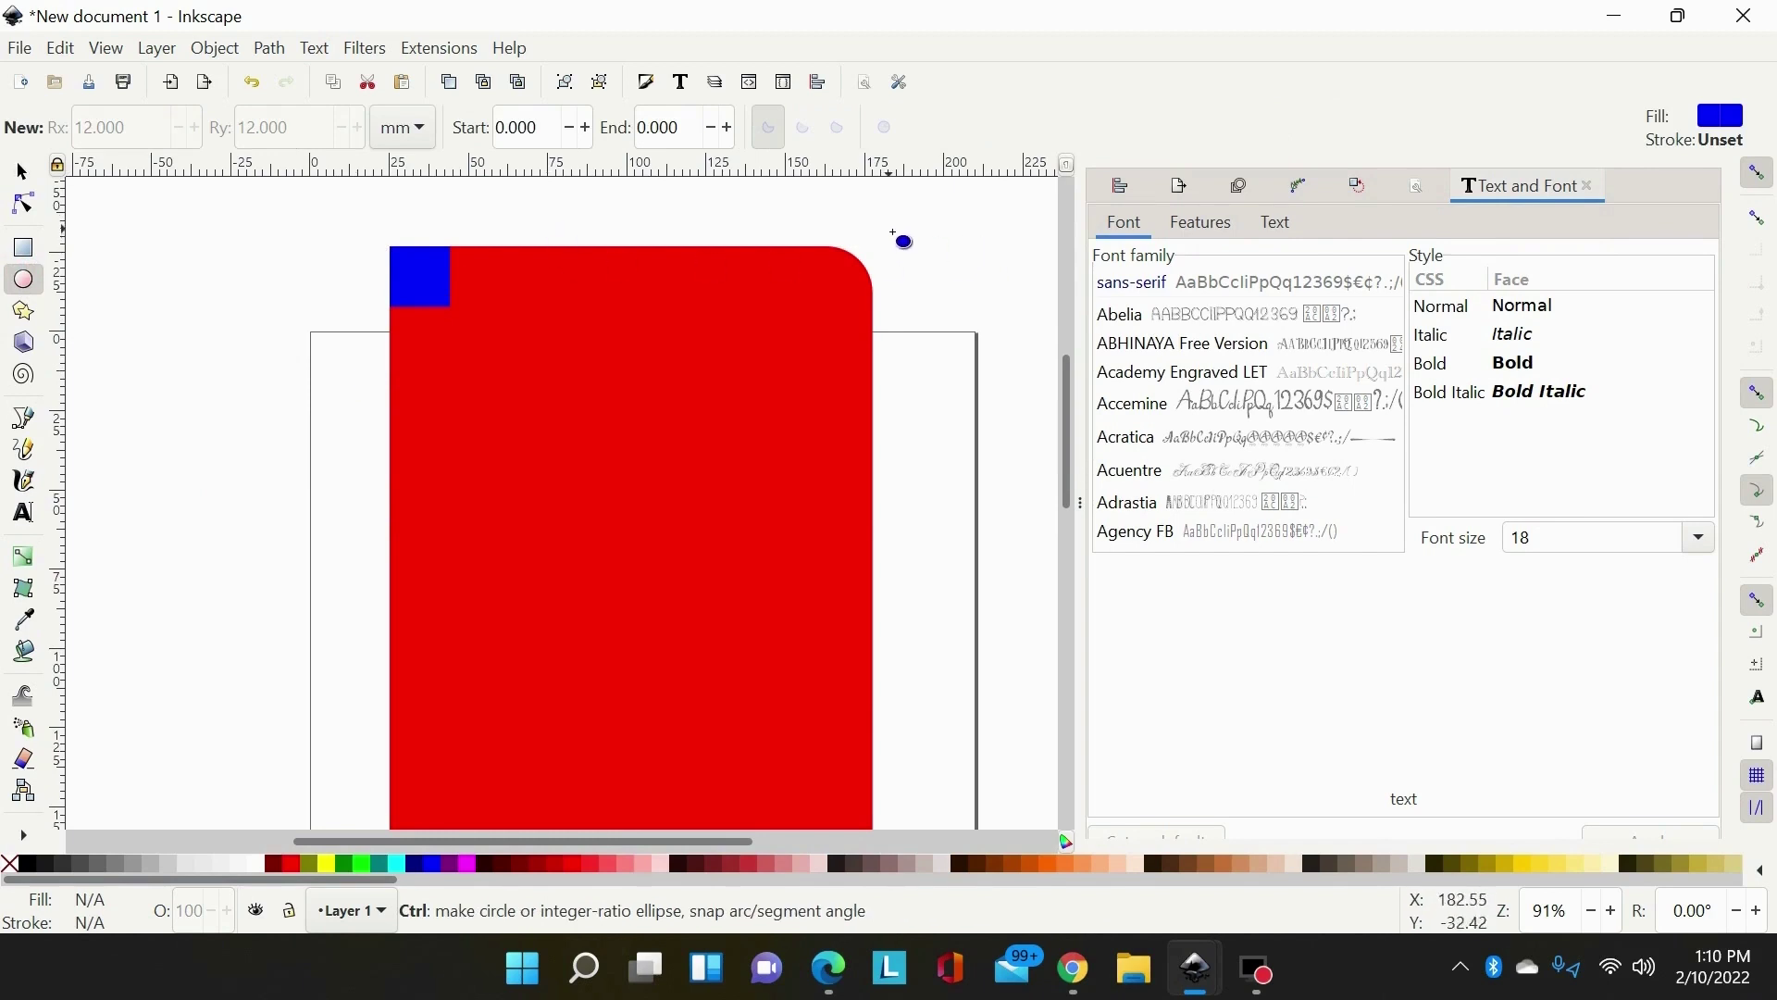
left_click_drag(888, 227, 928, 268)
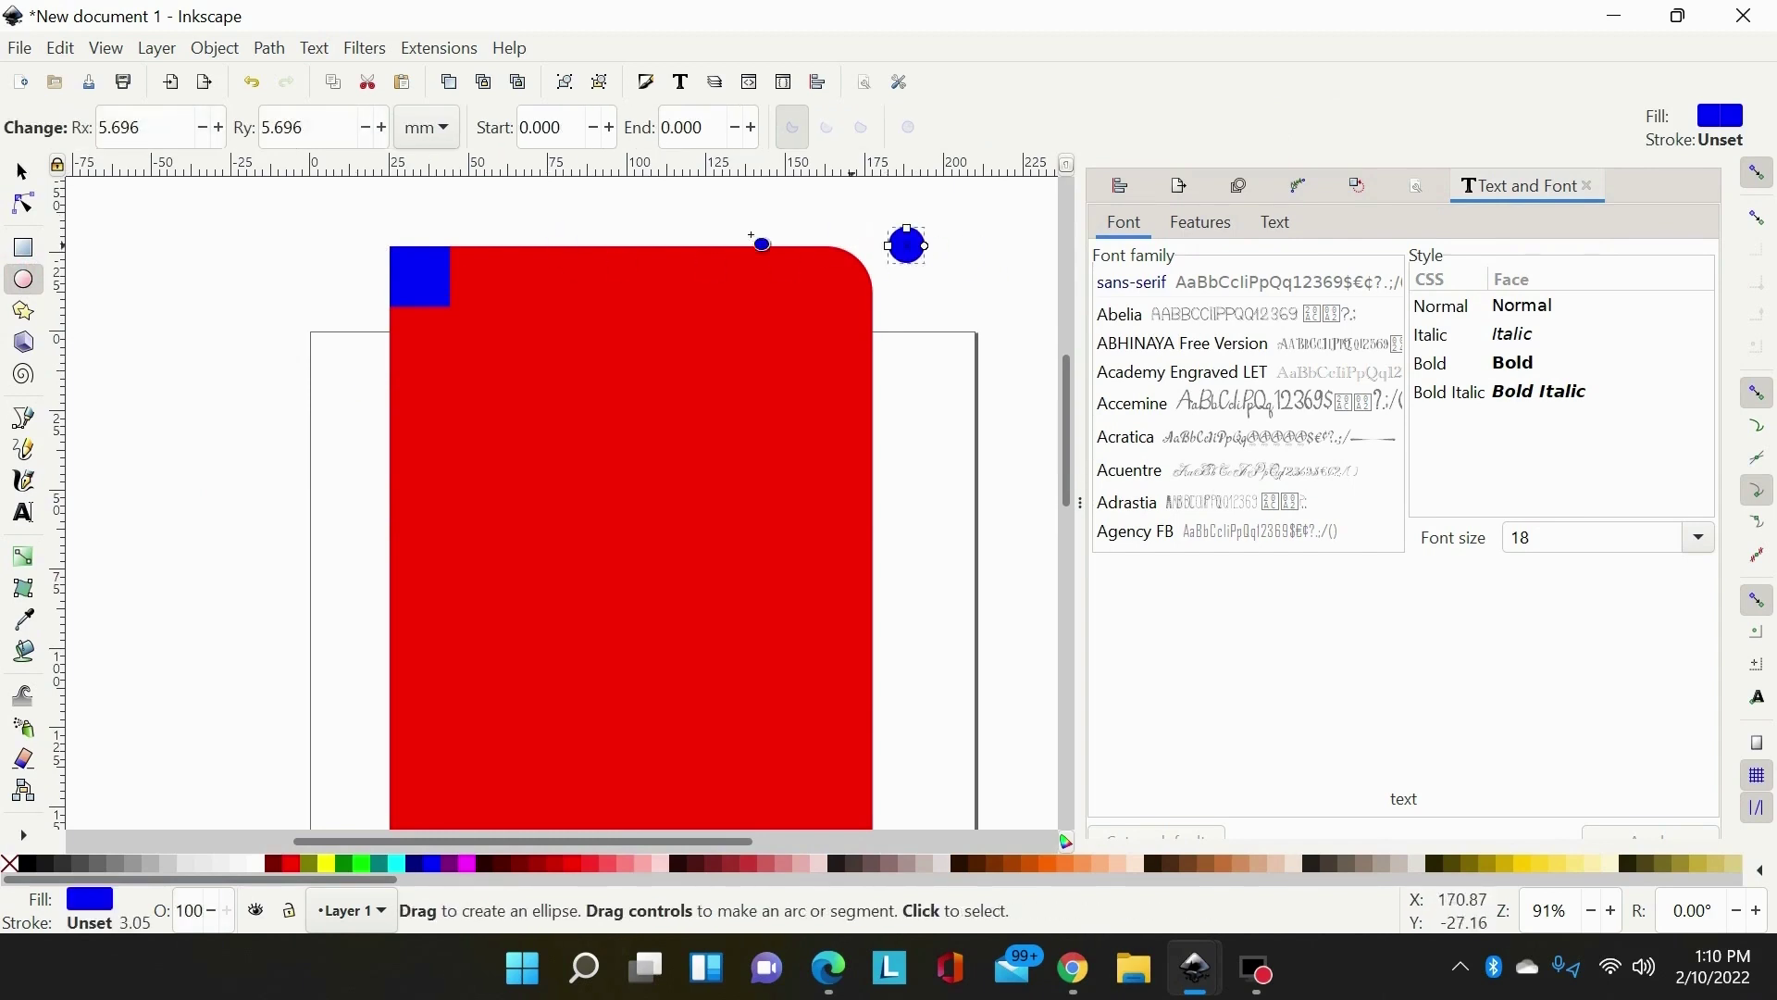
left_click(23, 171)
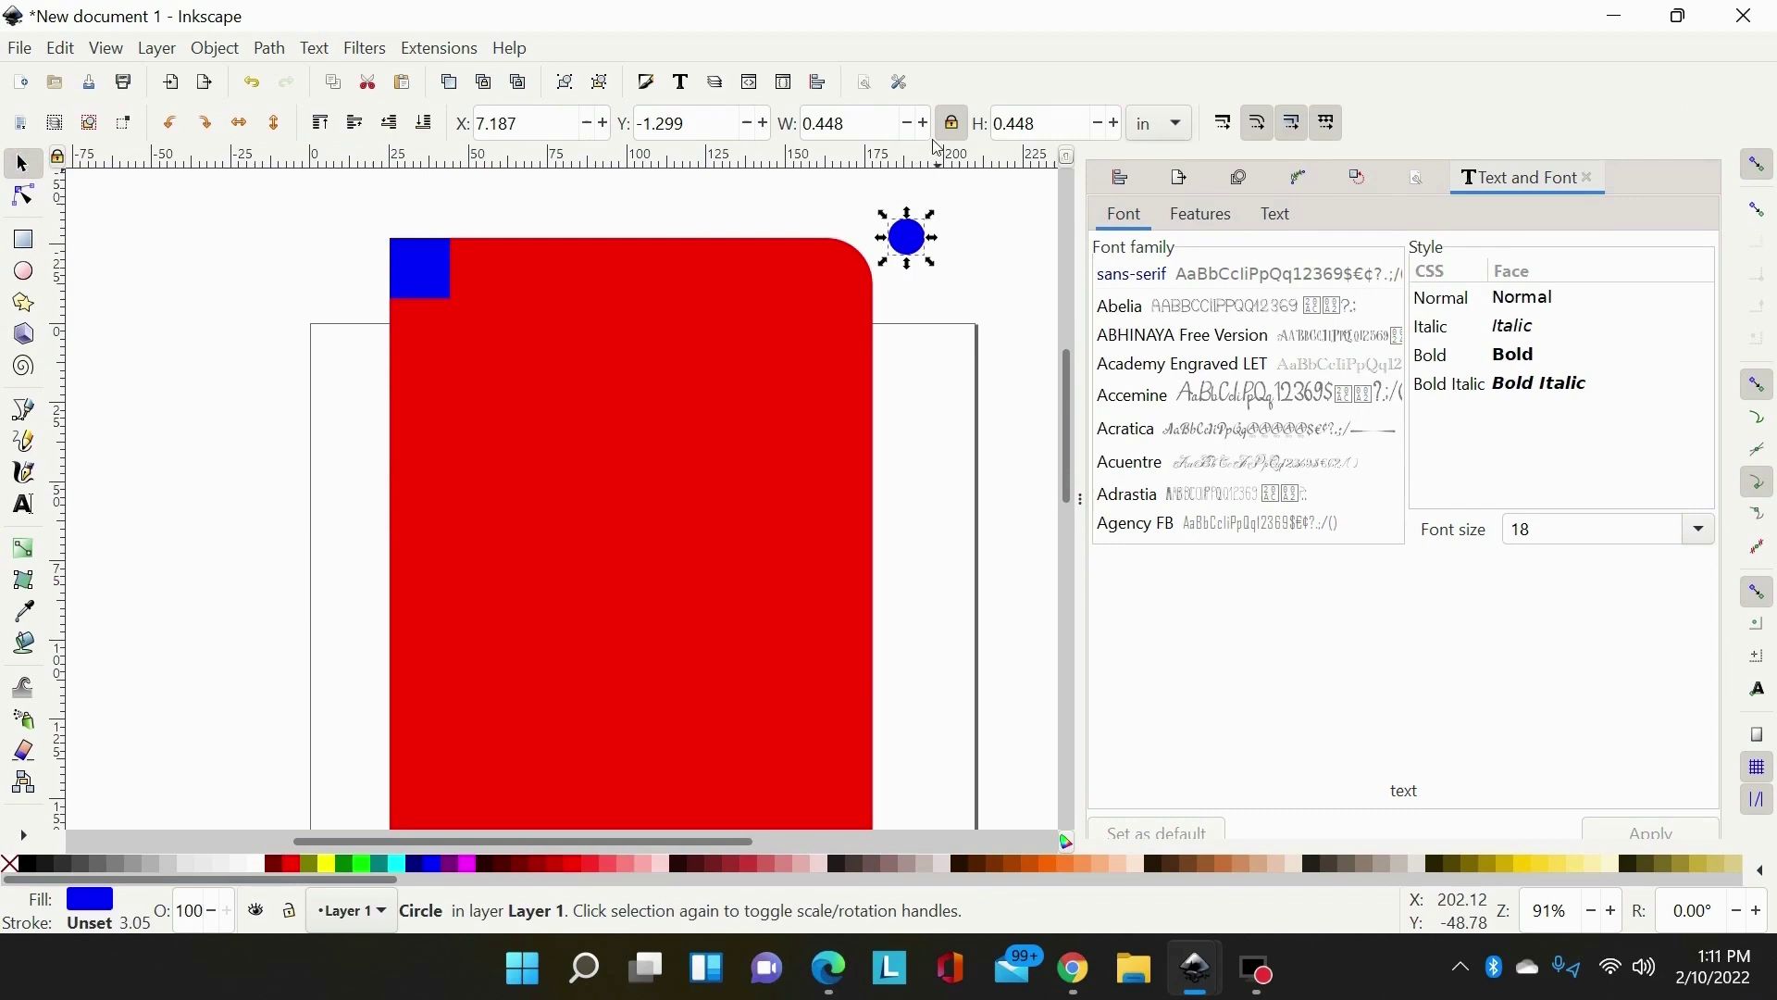
left_click(890, 135)
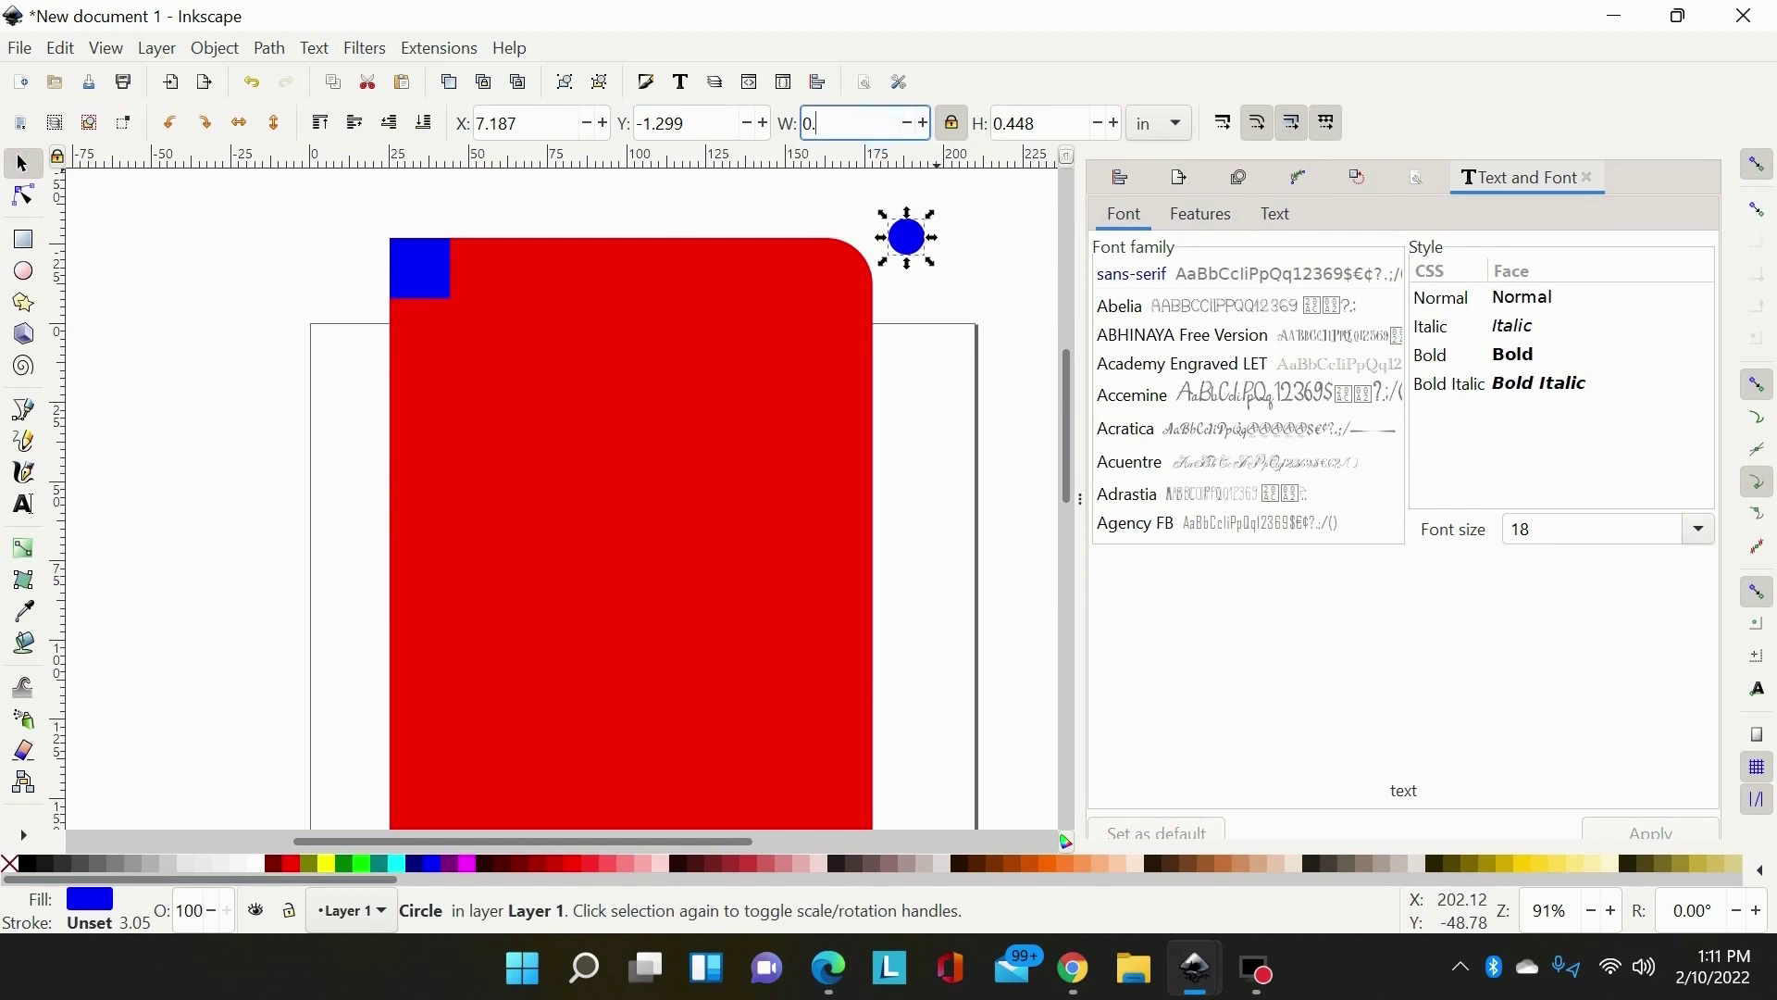
type("0.25")
key("Return")
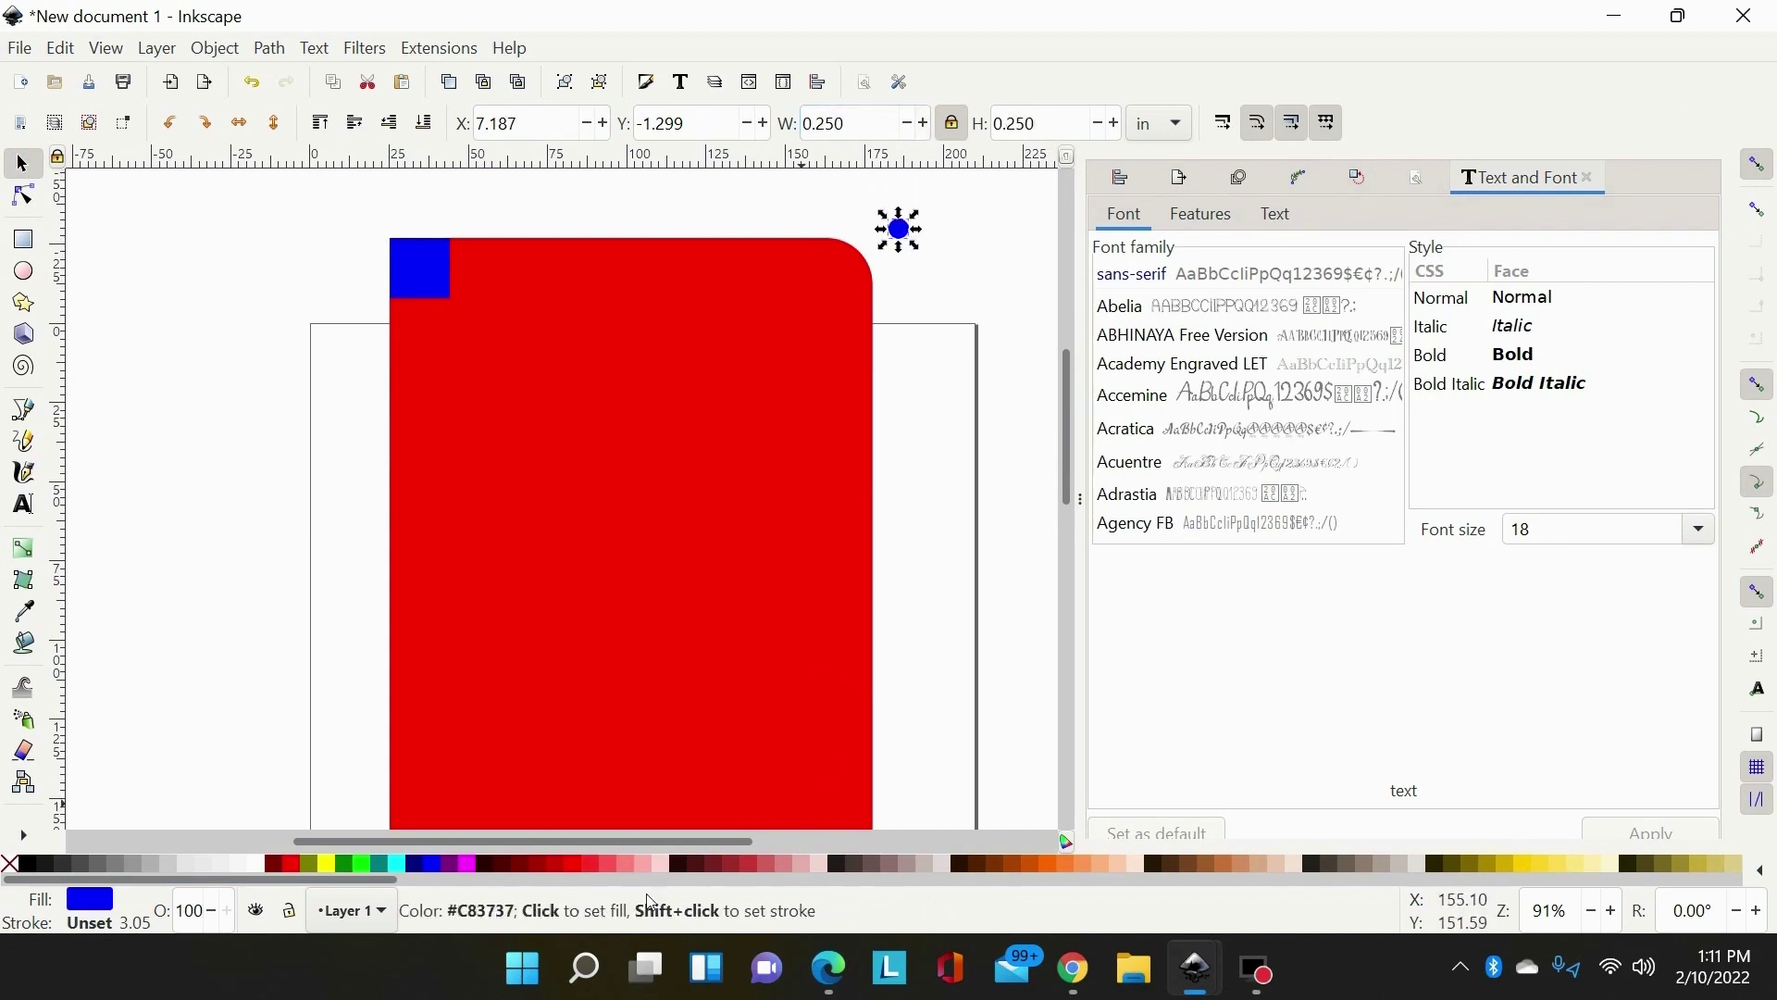
left_click(370, 868)
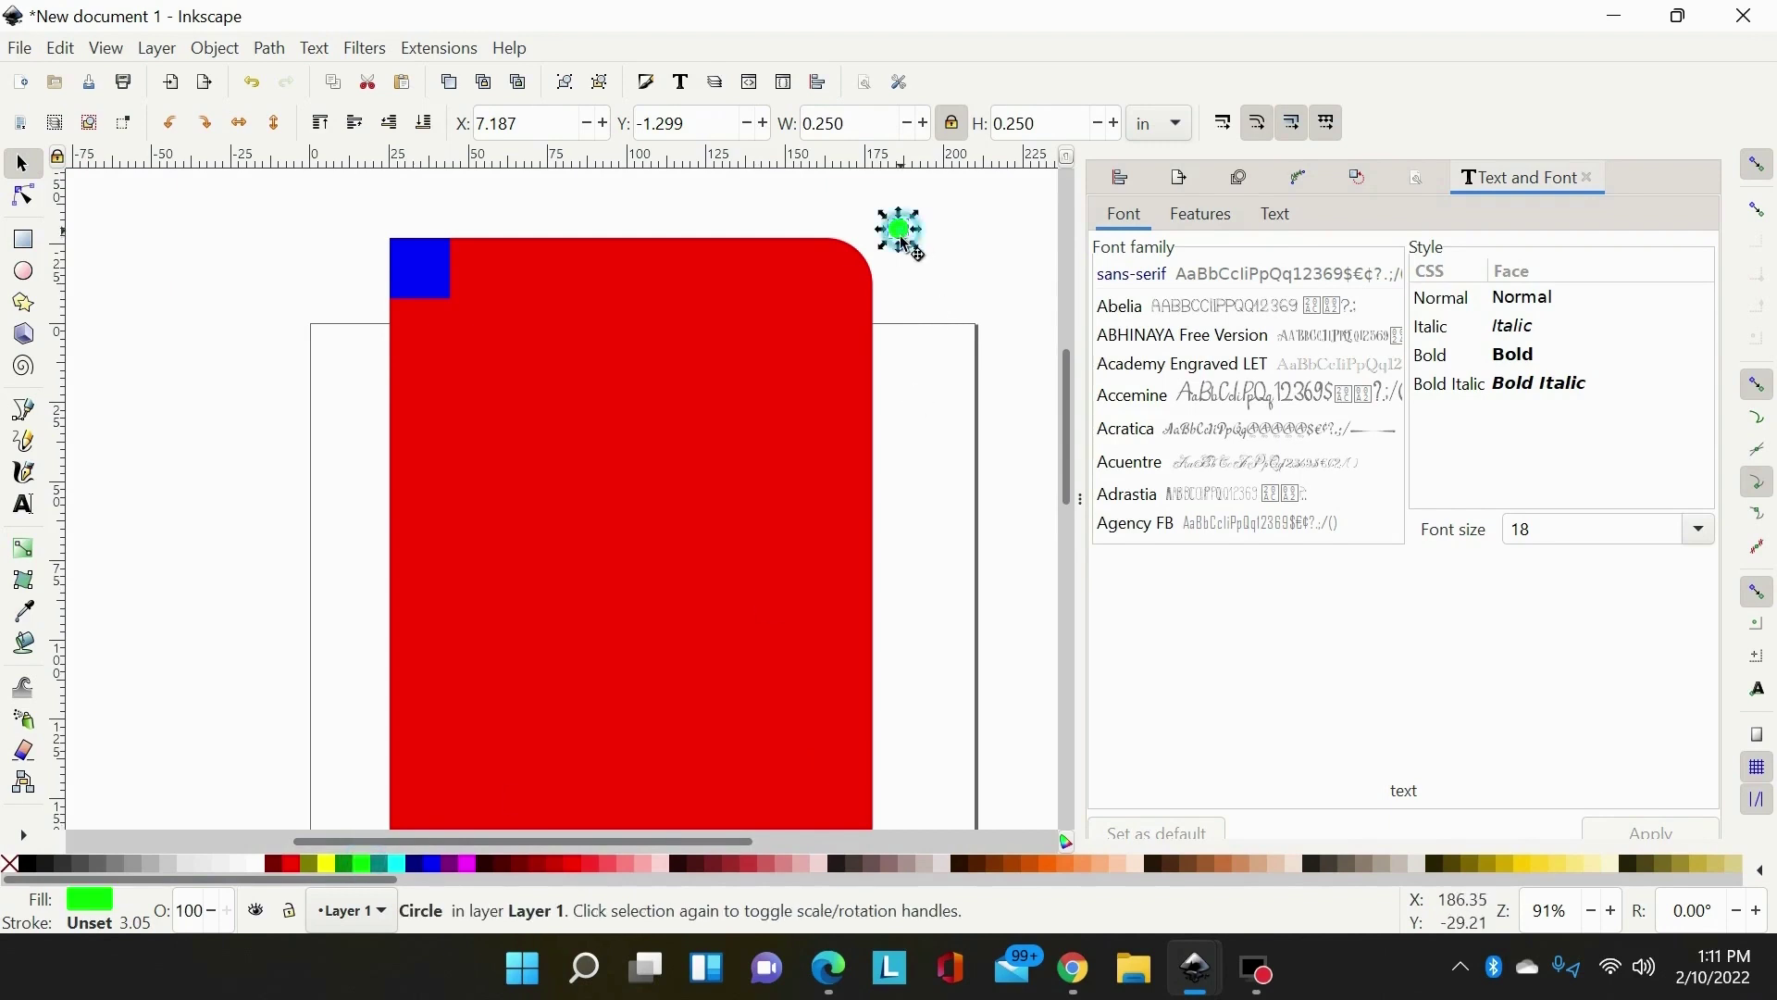
Turn on midpoint snapping and centre the green circle on the blue square's lower-right corner.
left_click_drag(910, 242, 537, 298)
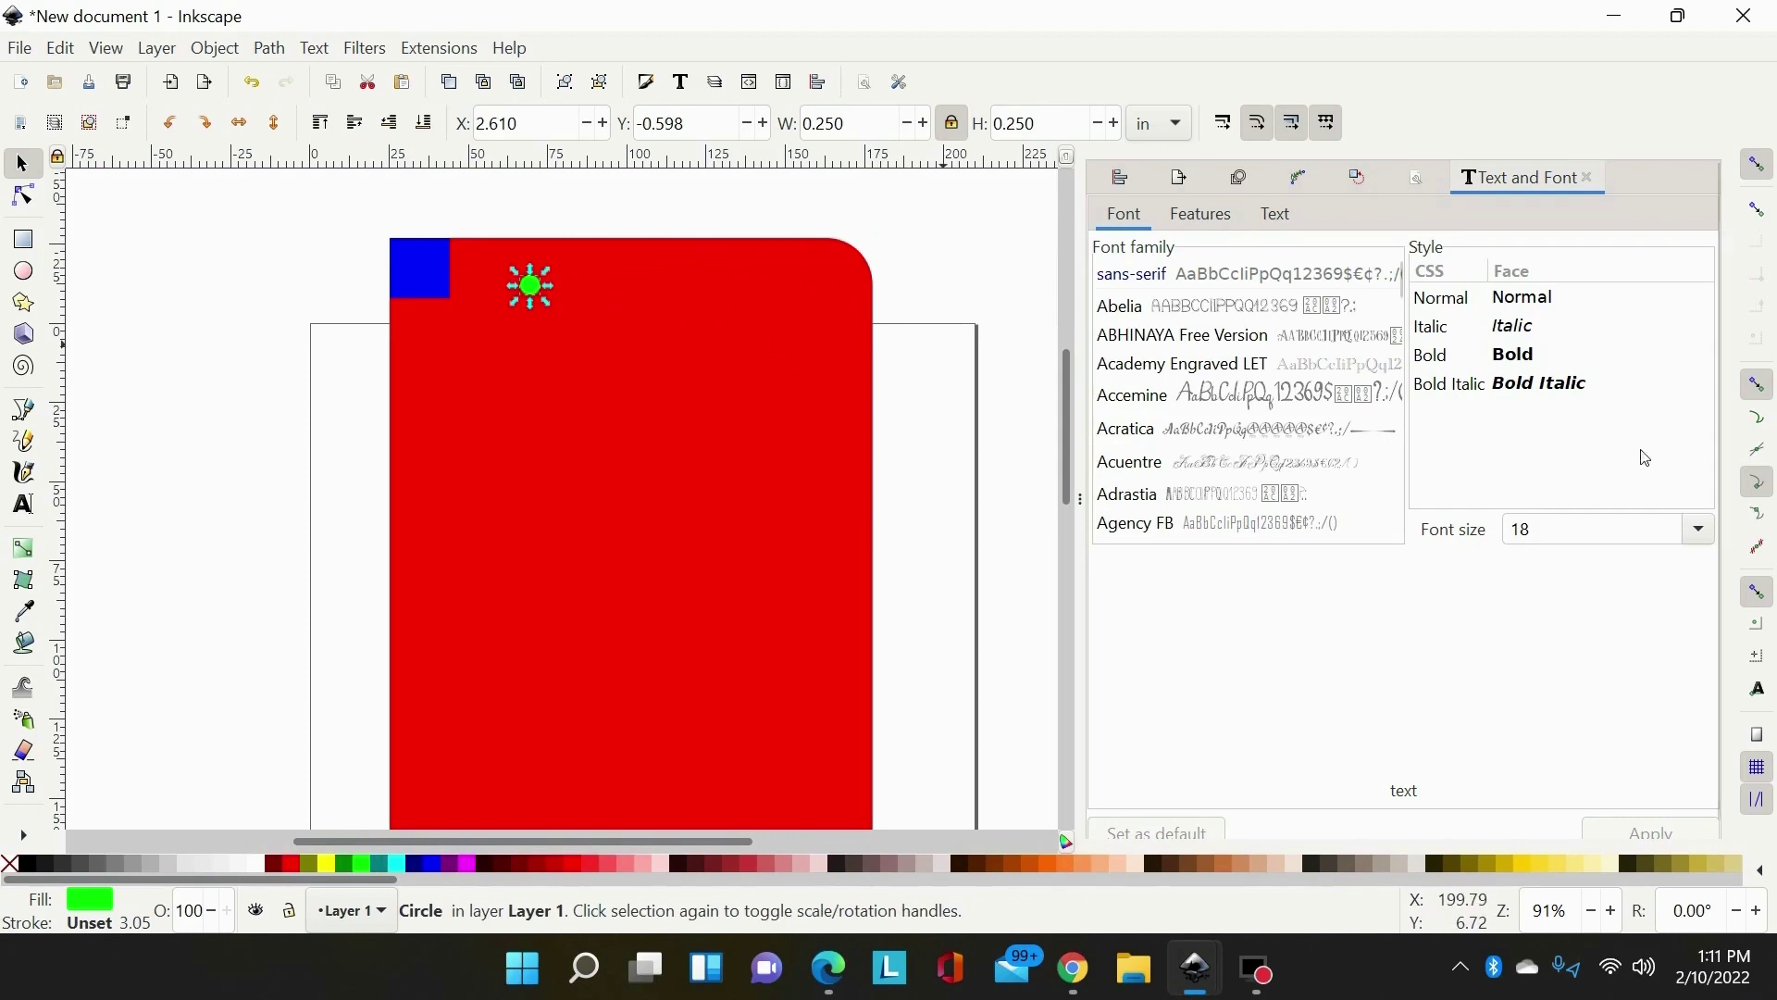
left_click(1758, 626)
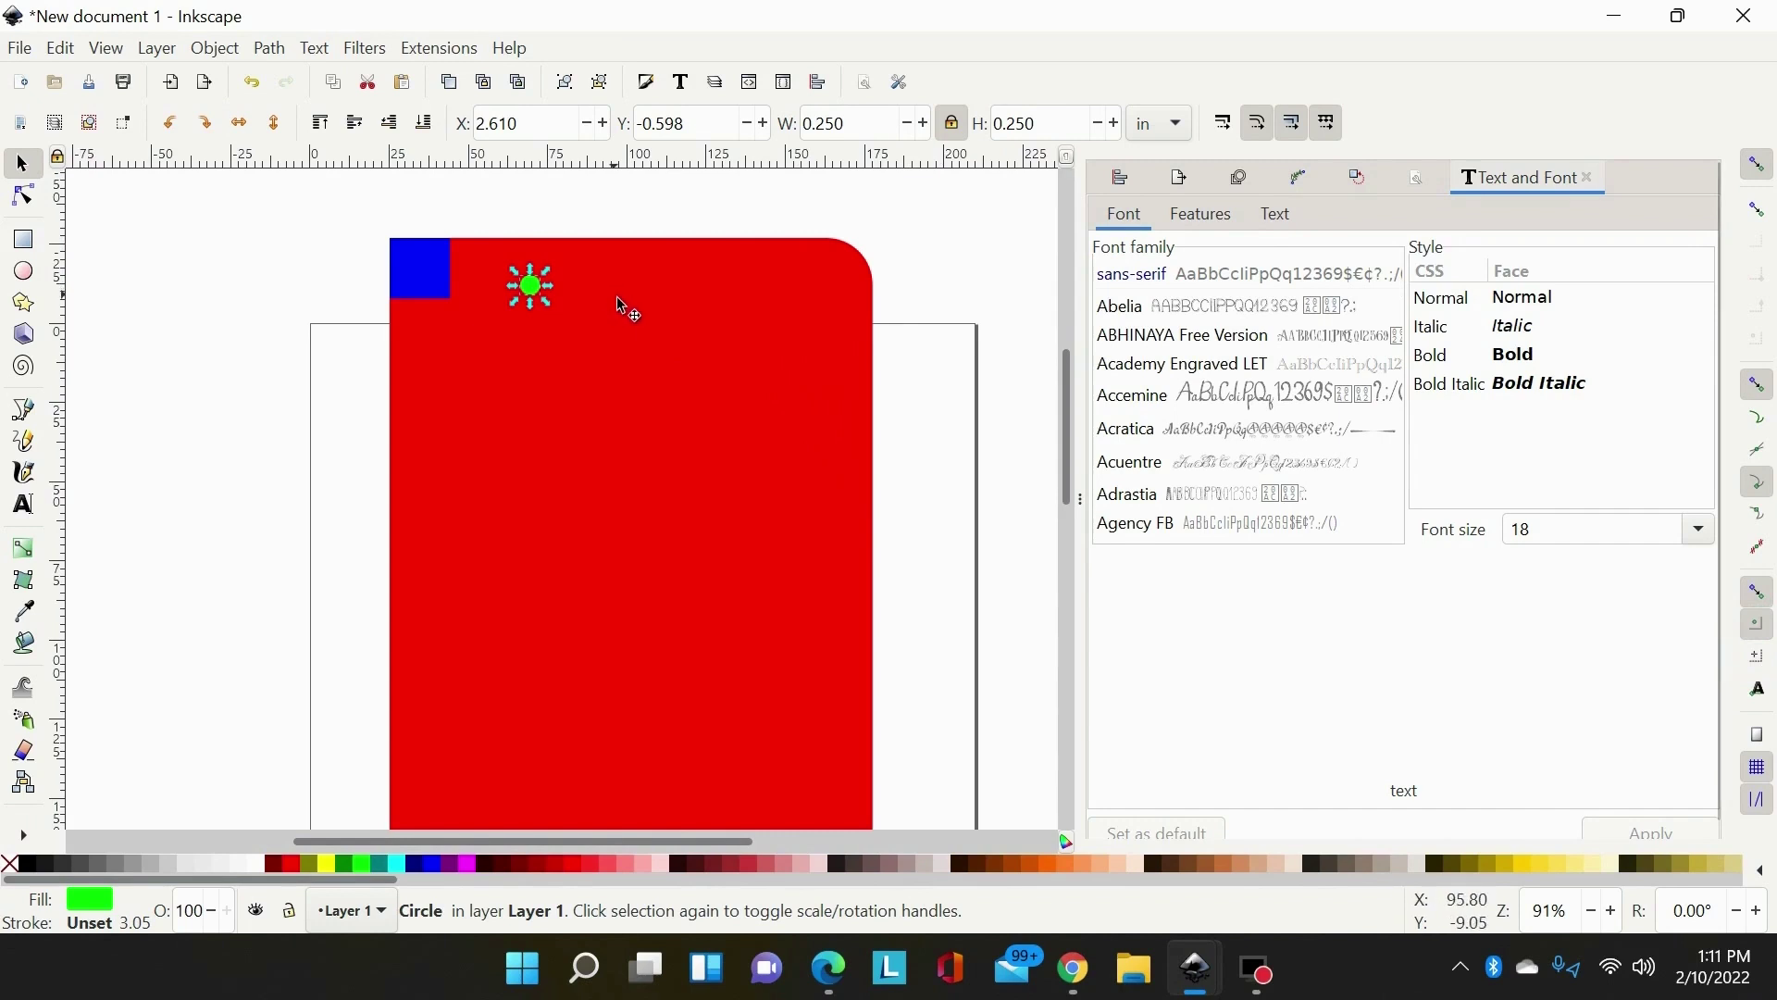
scroll(580, 305, "up", 2)
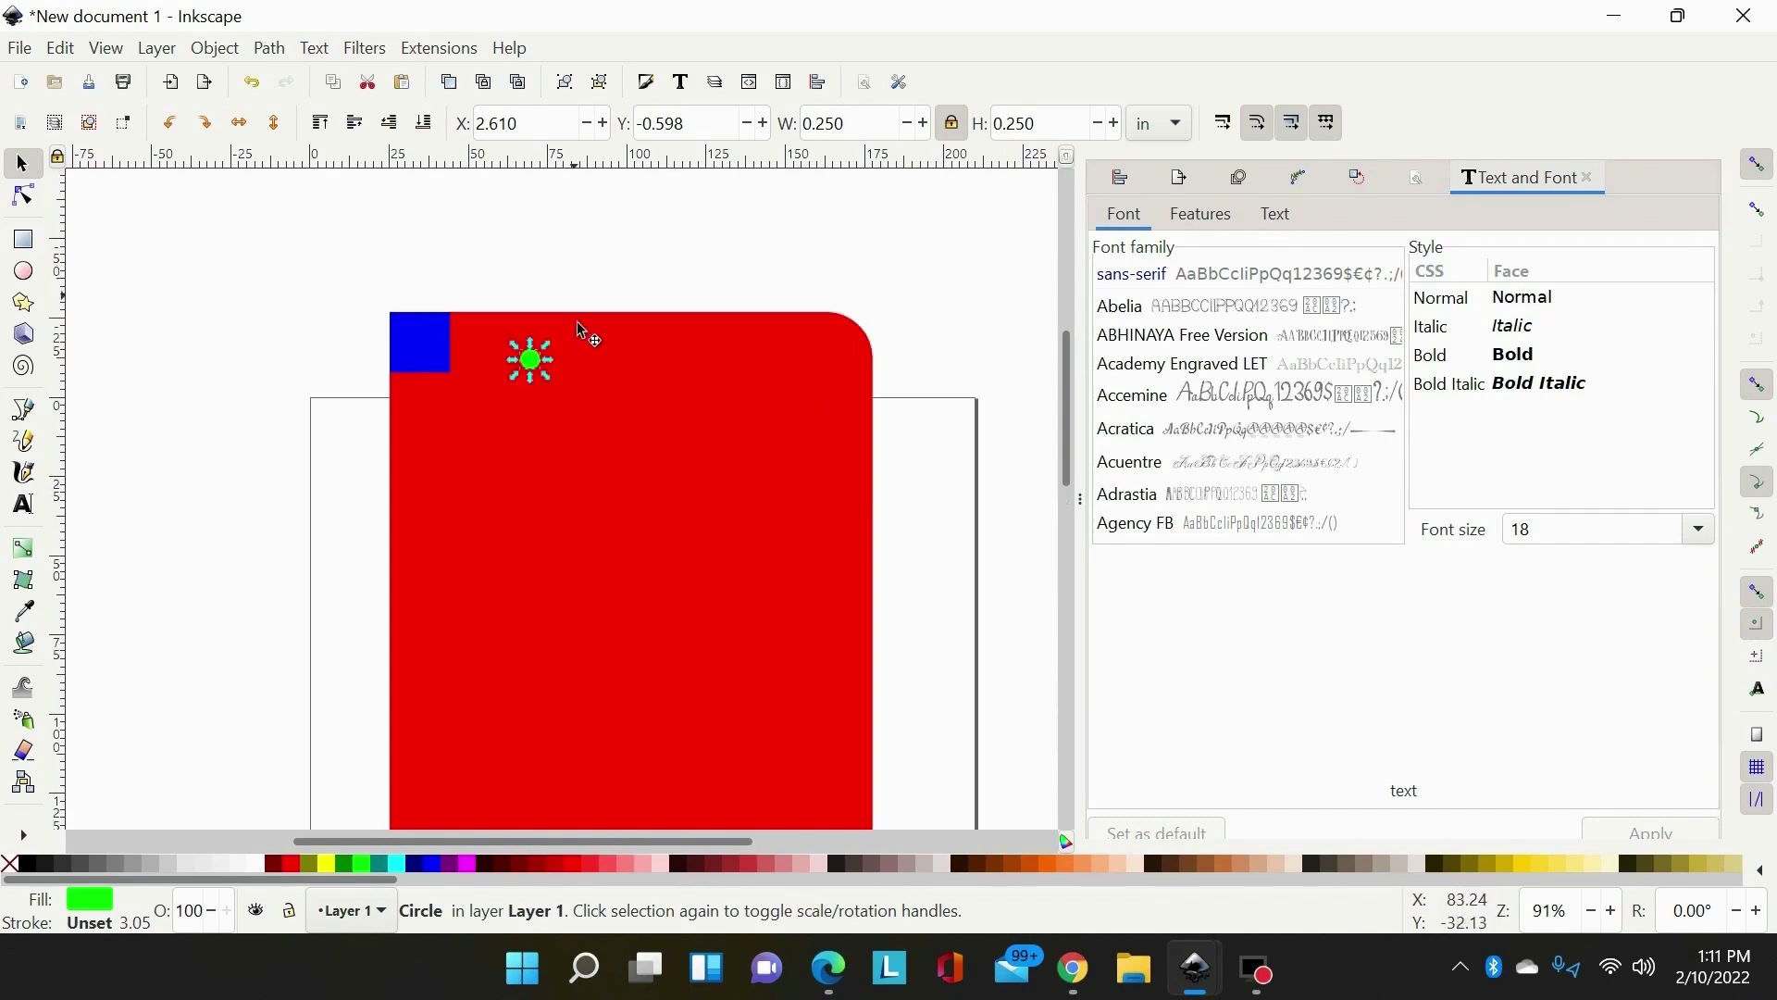
left_click_drag(540, 358, 451, 374)
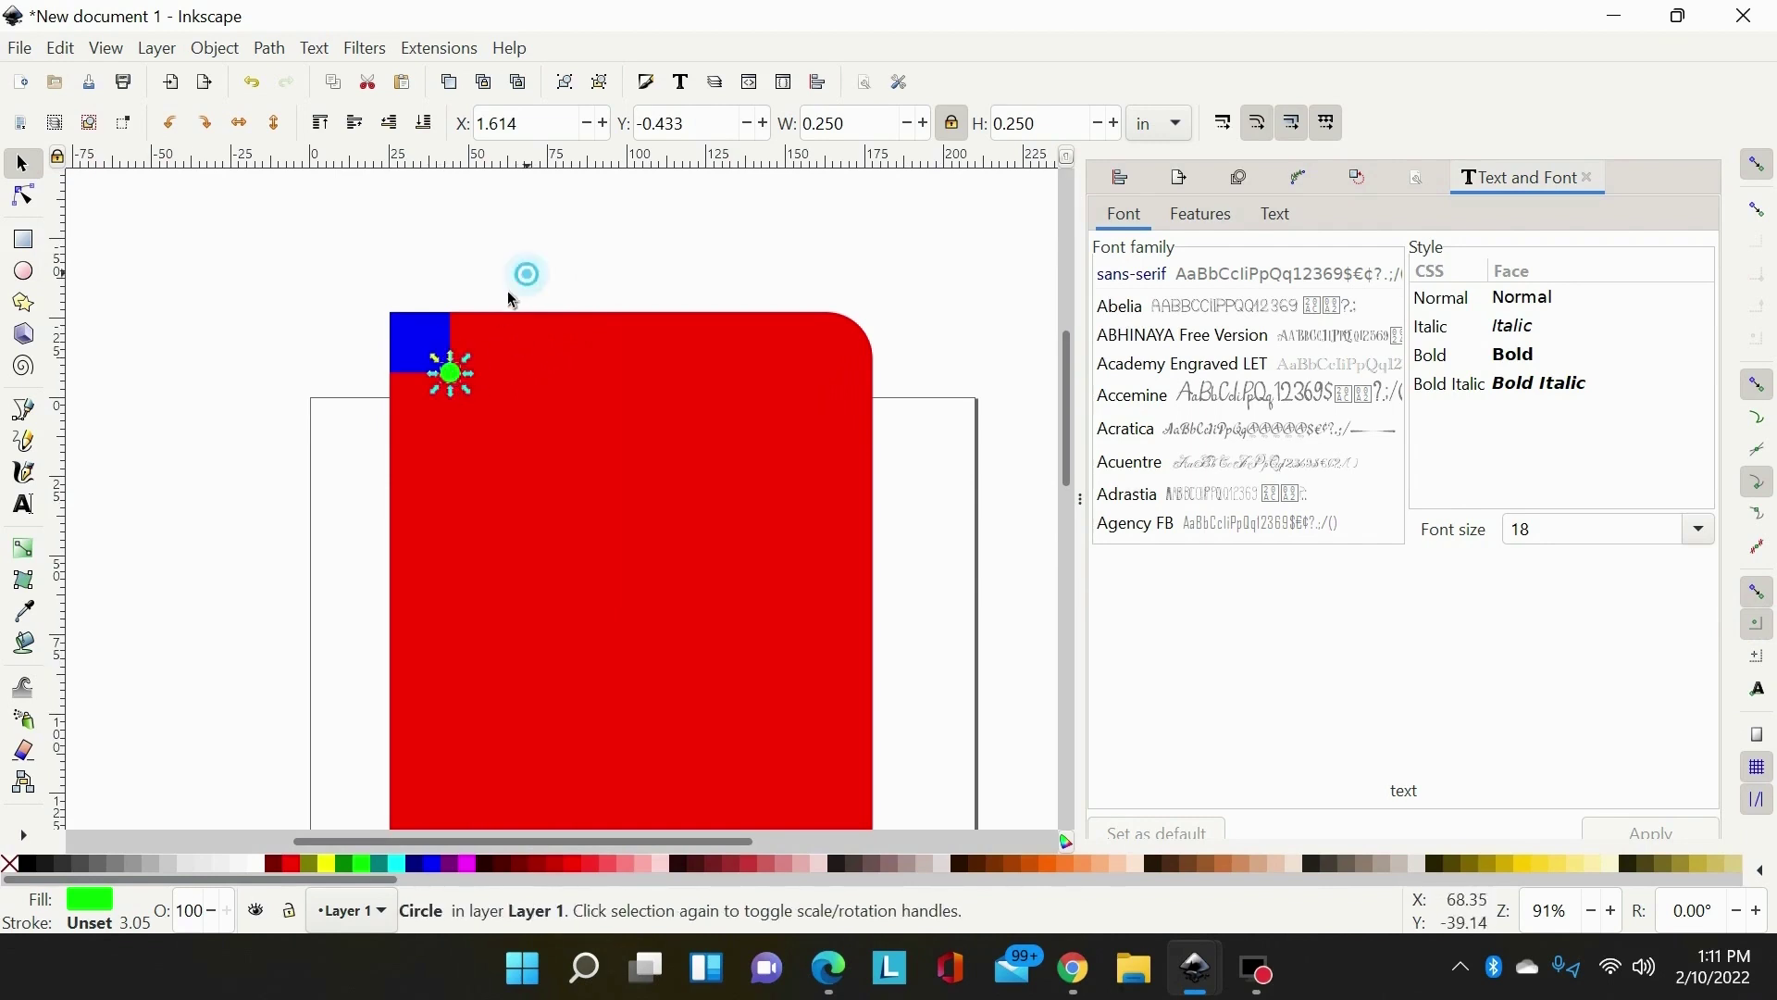
left_click_drag(528, 272, 354, 439)
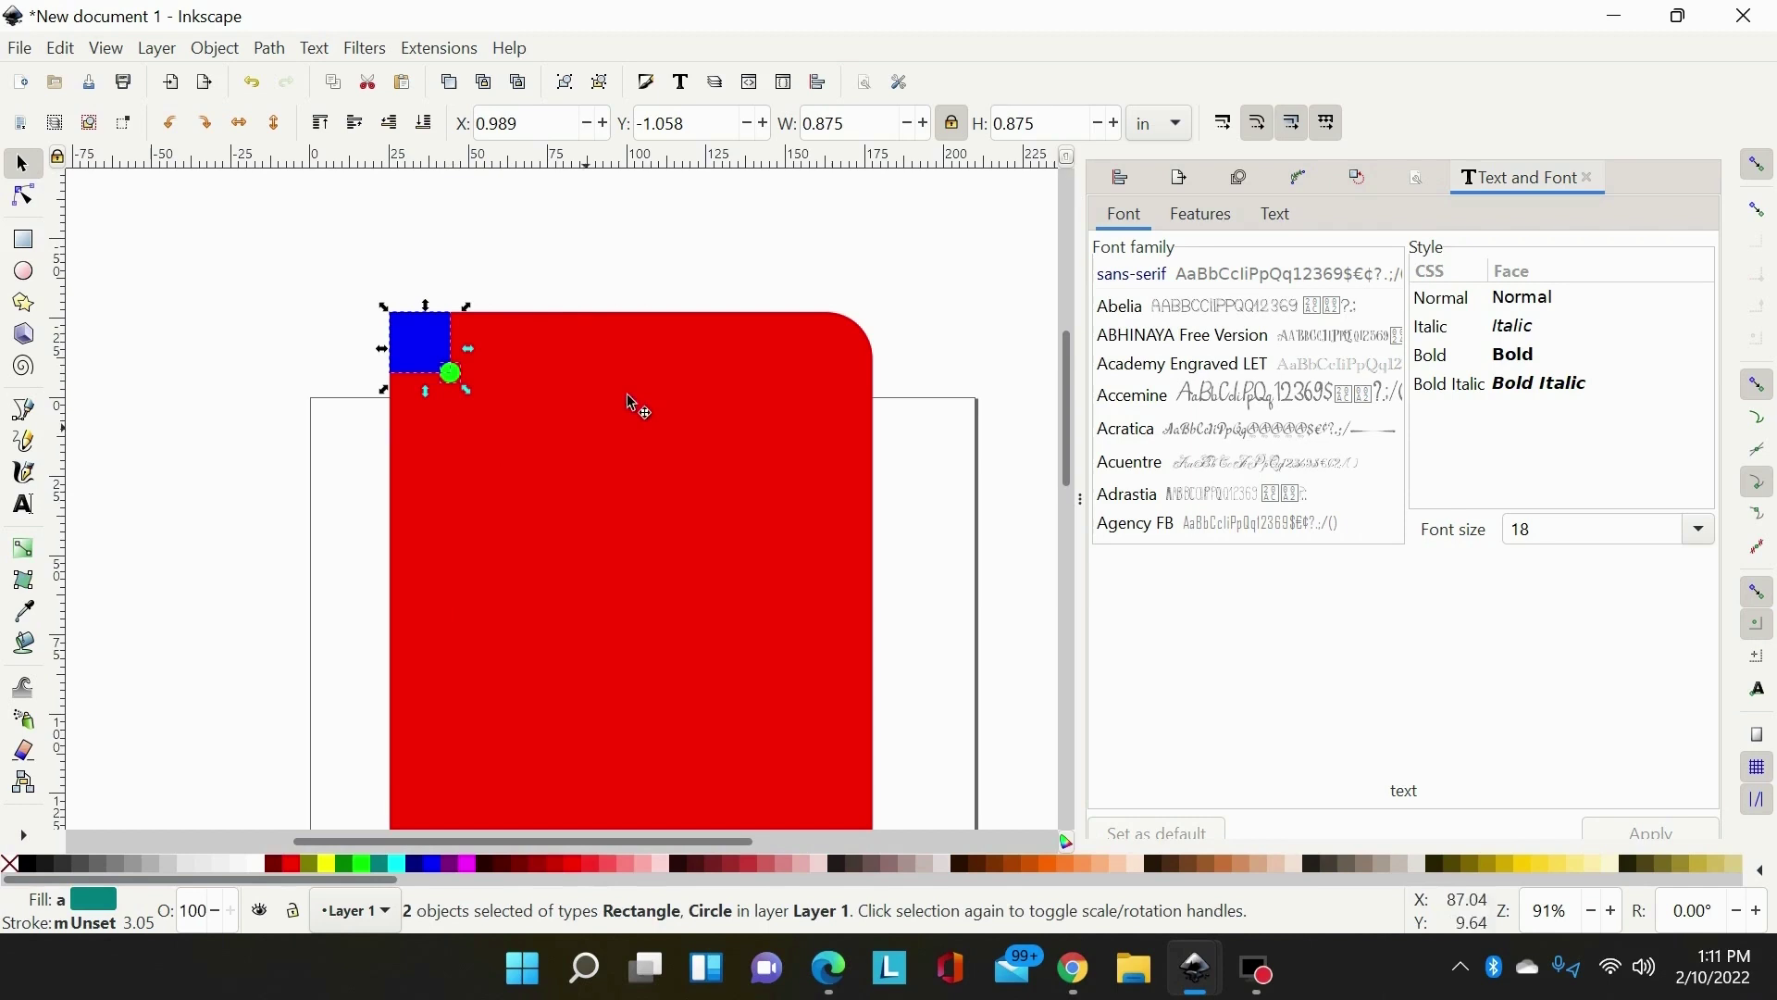
Duplicate the square and circle, place the copy at the top-right corner, and re-snap the circle inward.
key("ctrl")
left_click(60, 48)
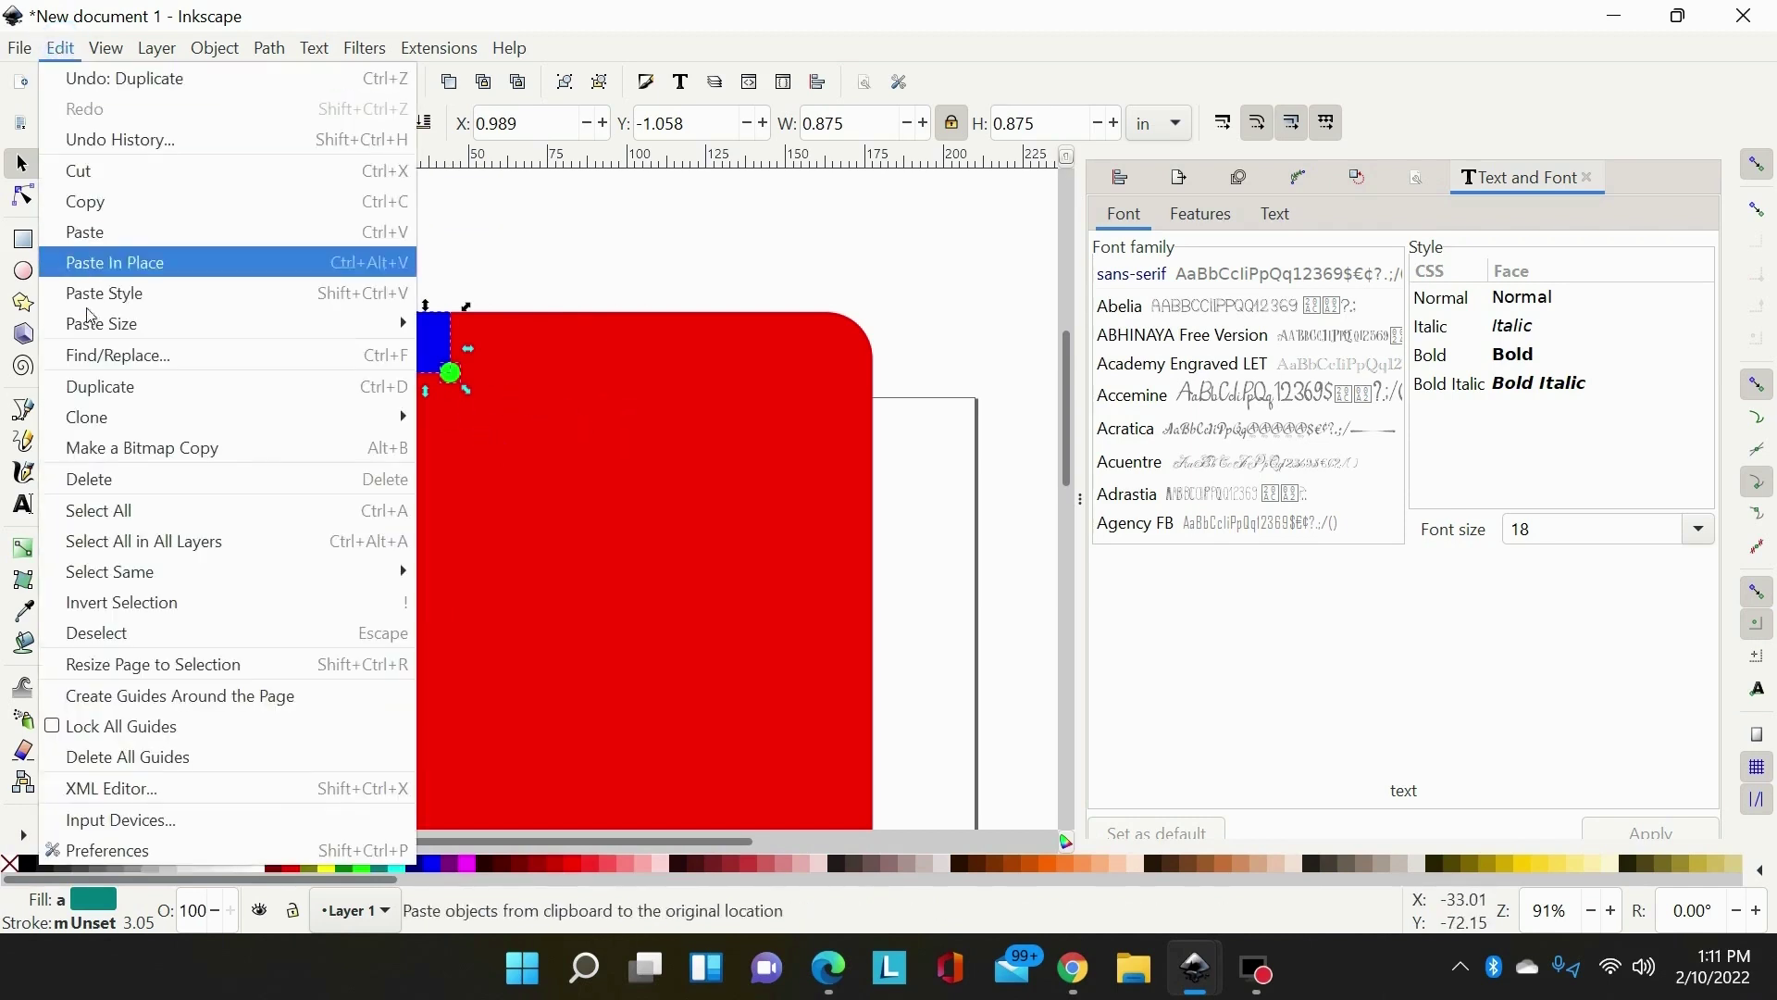
left_click(120, 392)
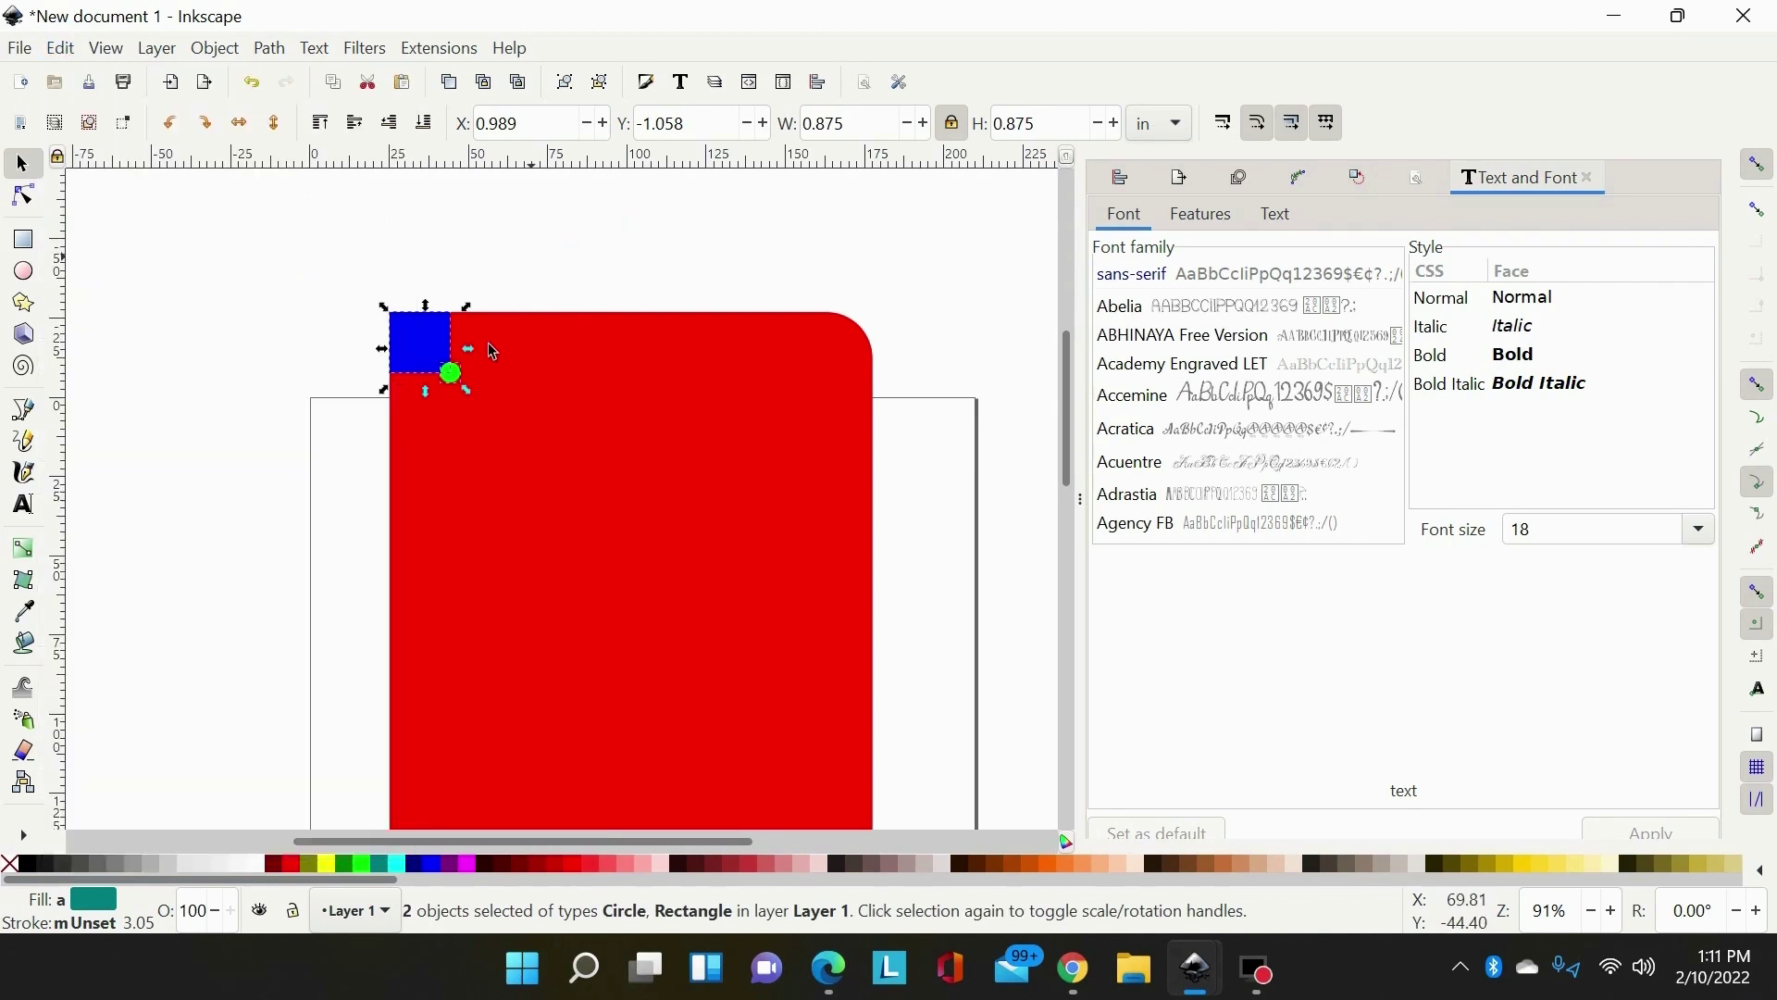
left_click_drag(492, 352, 563, 358)
key("ctrl+z")
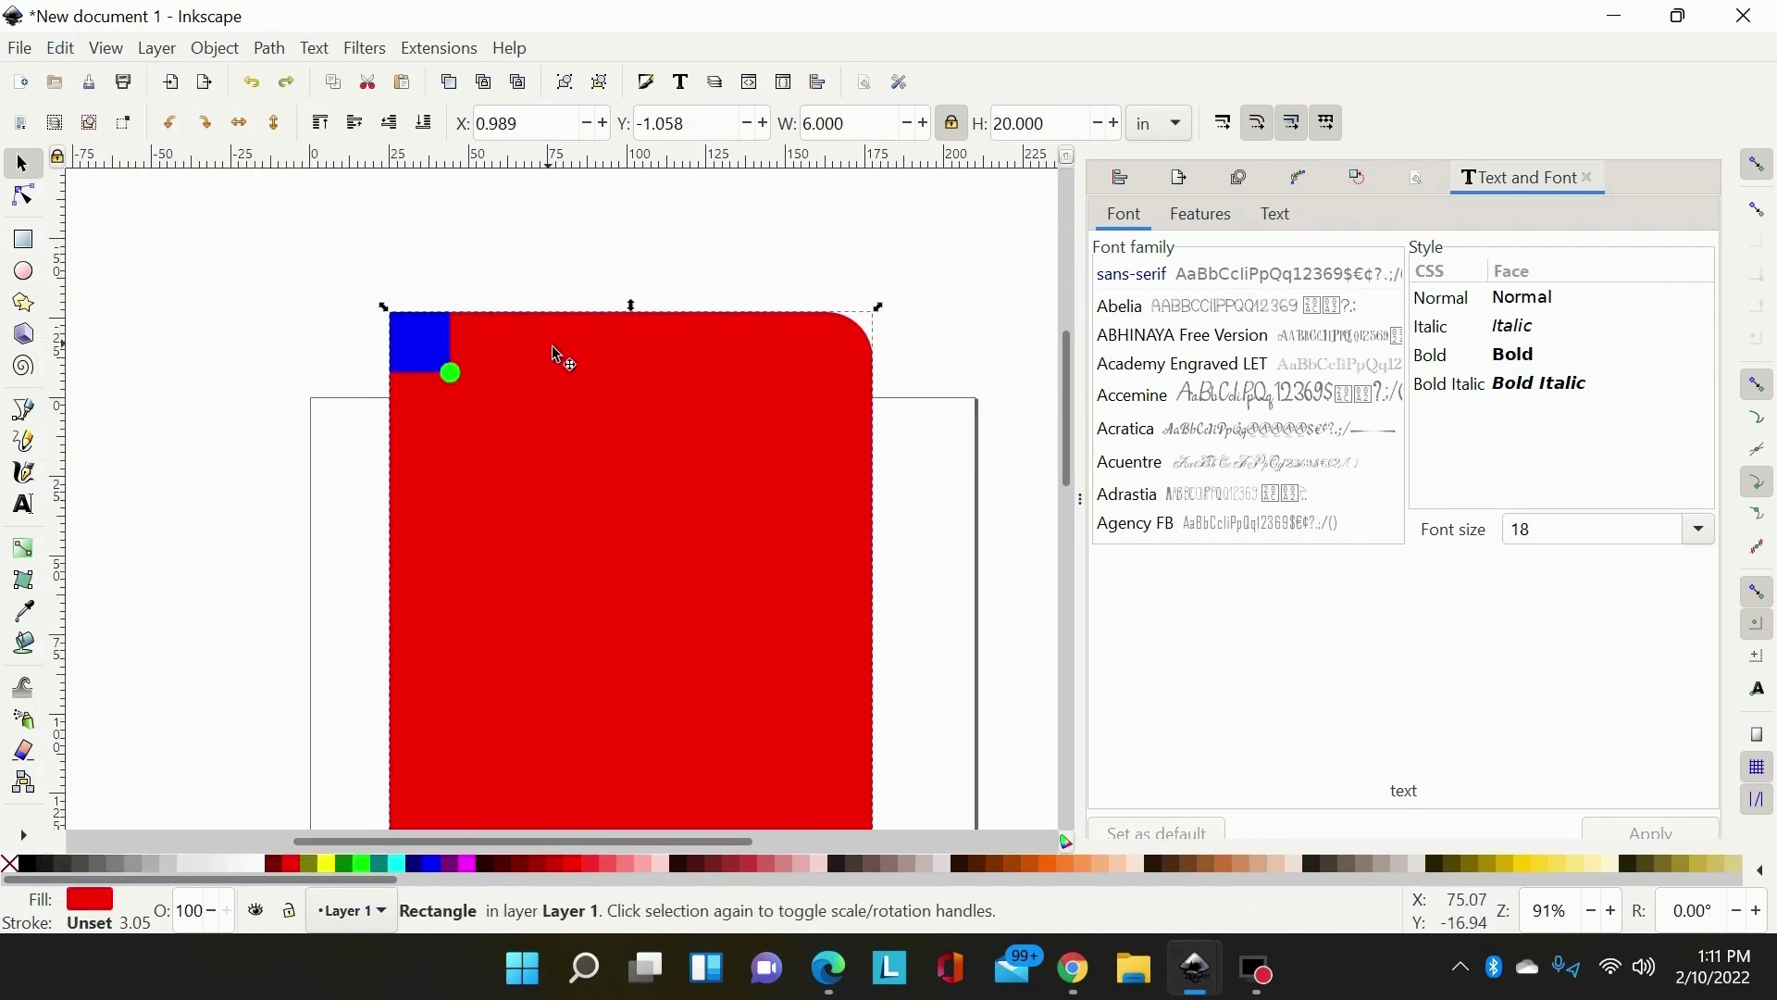
left_click(446, 363)
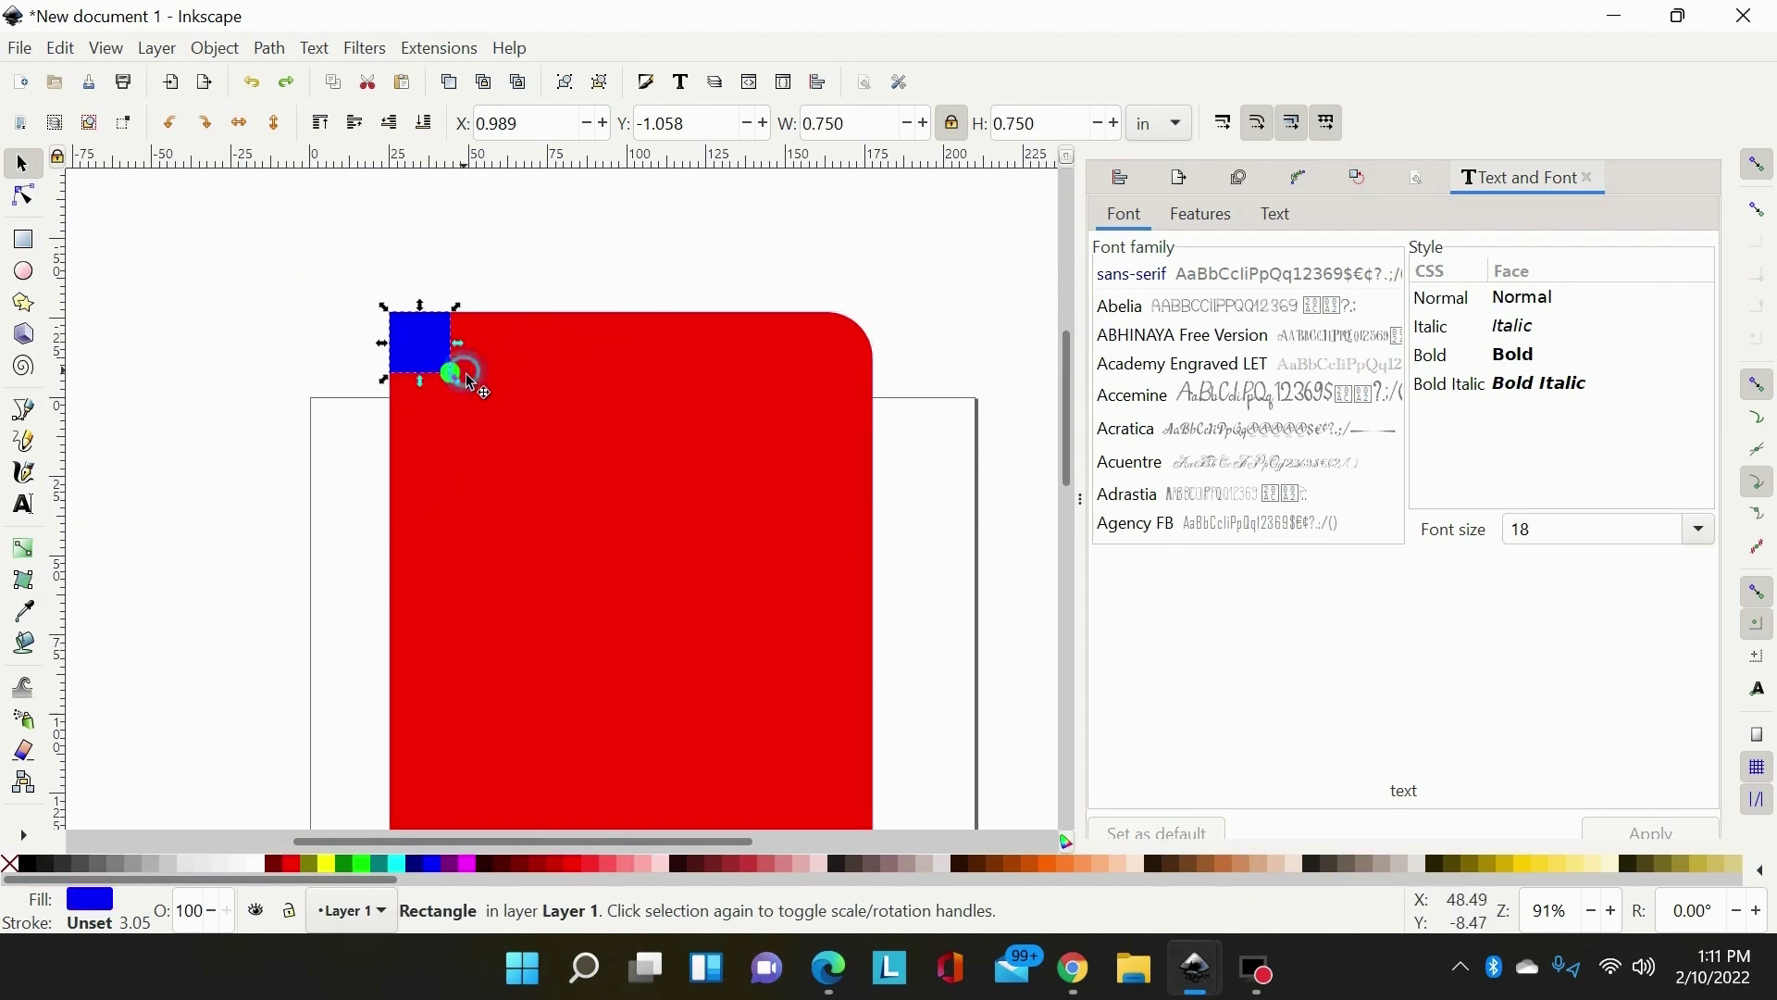
left_click(452, 372, "shift")
left_click_drag(424, 346, 875, 321)
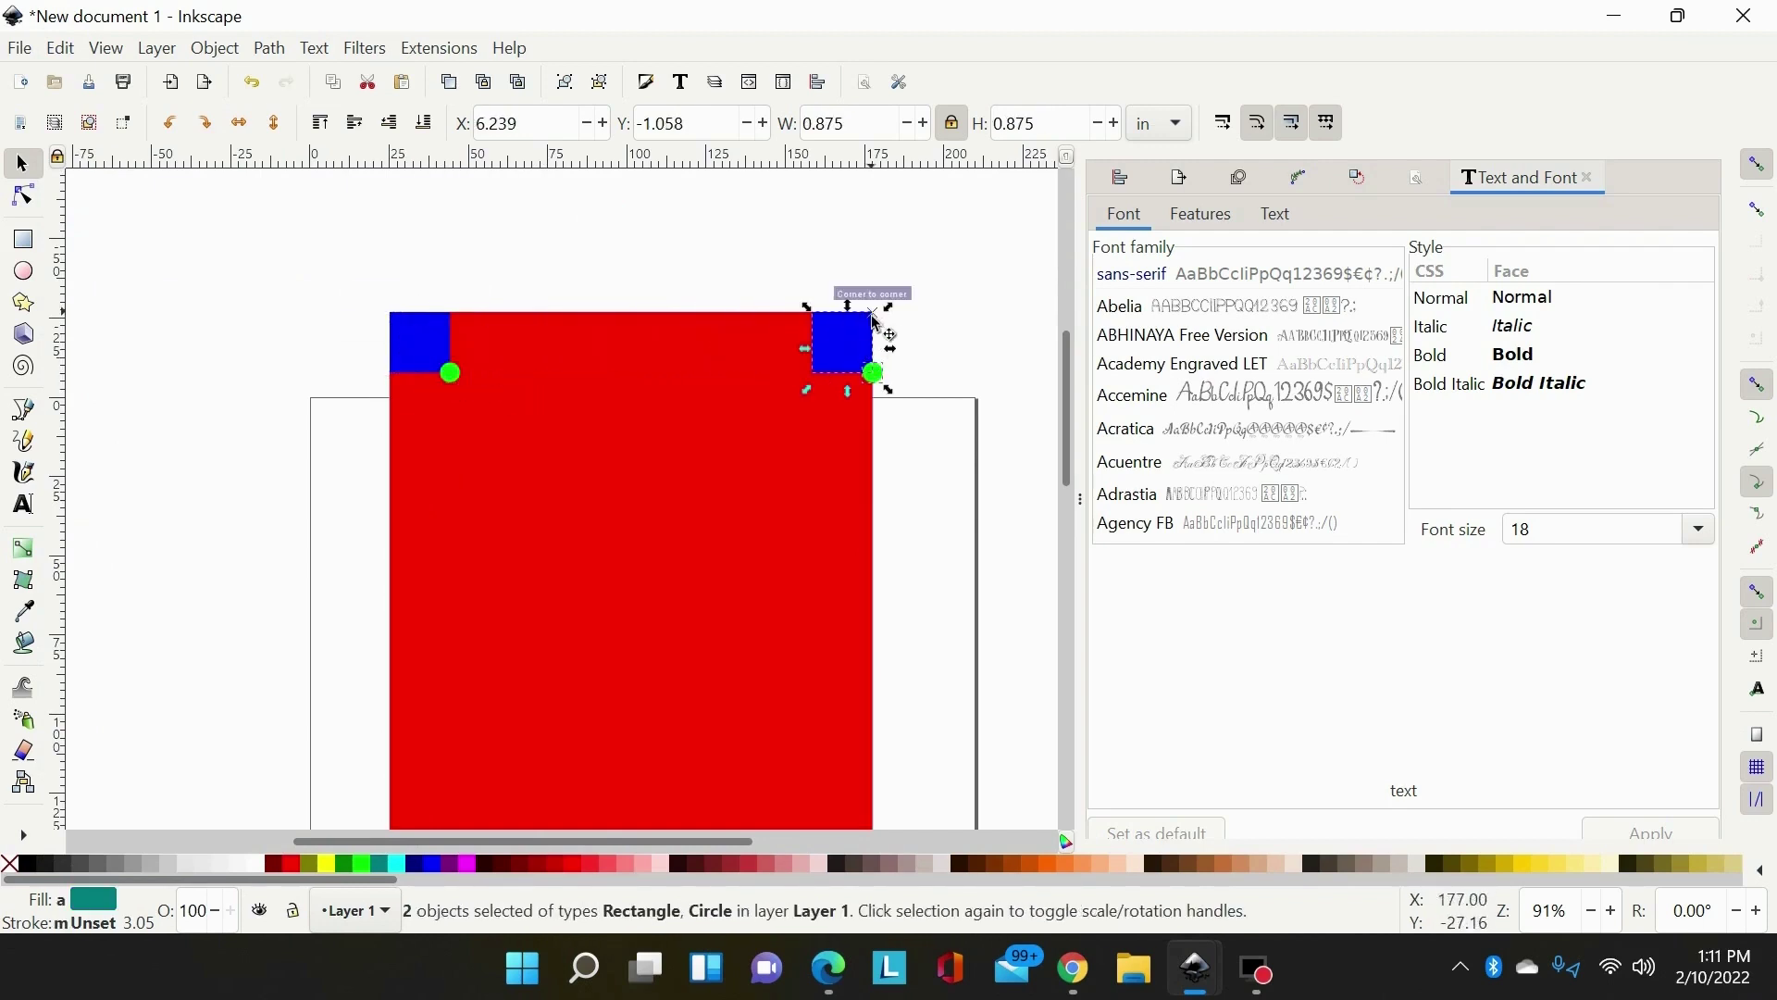
left_click(959, 362)
left_click(873, 374)
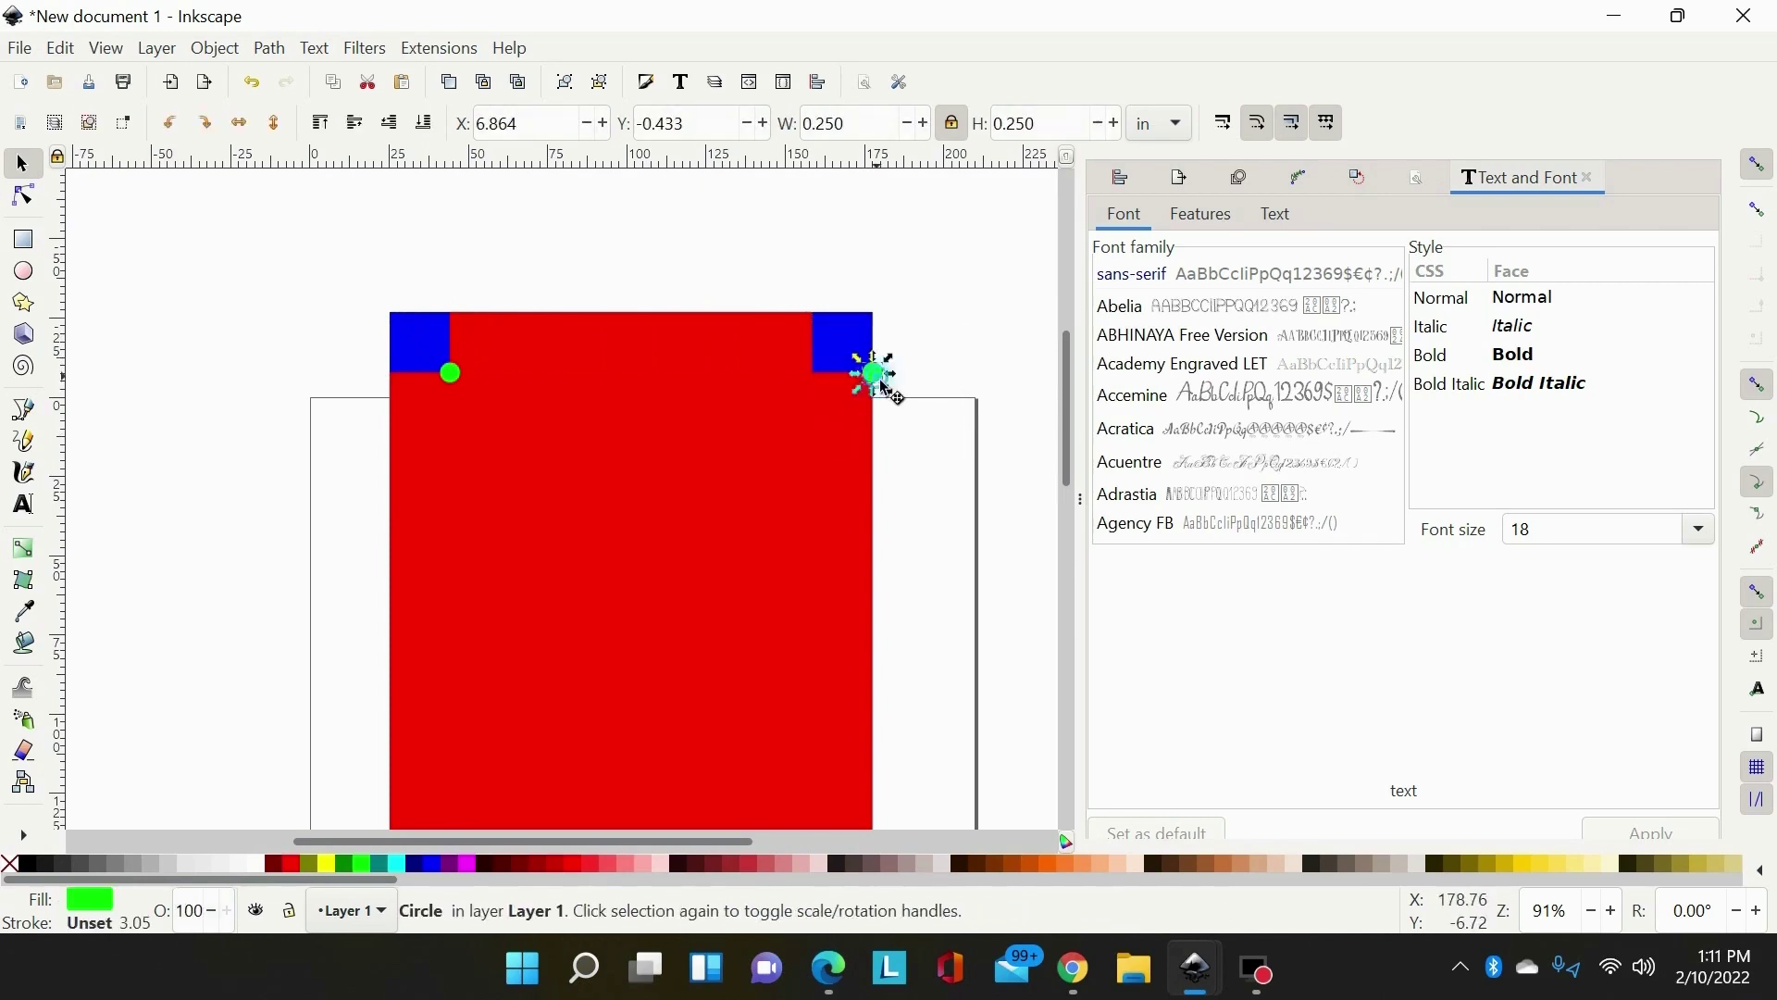
left_click_drag(884, 387, 812, 382)
Move the top-right square and circle pair to the bottom-right corner and re-snap the circle.
left_click_drag(928, 274, 746, 429)
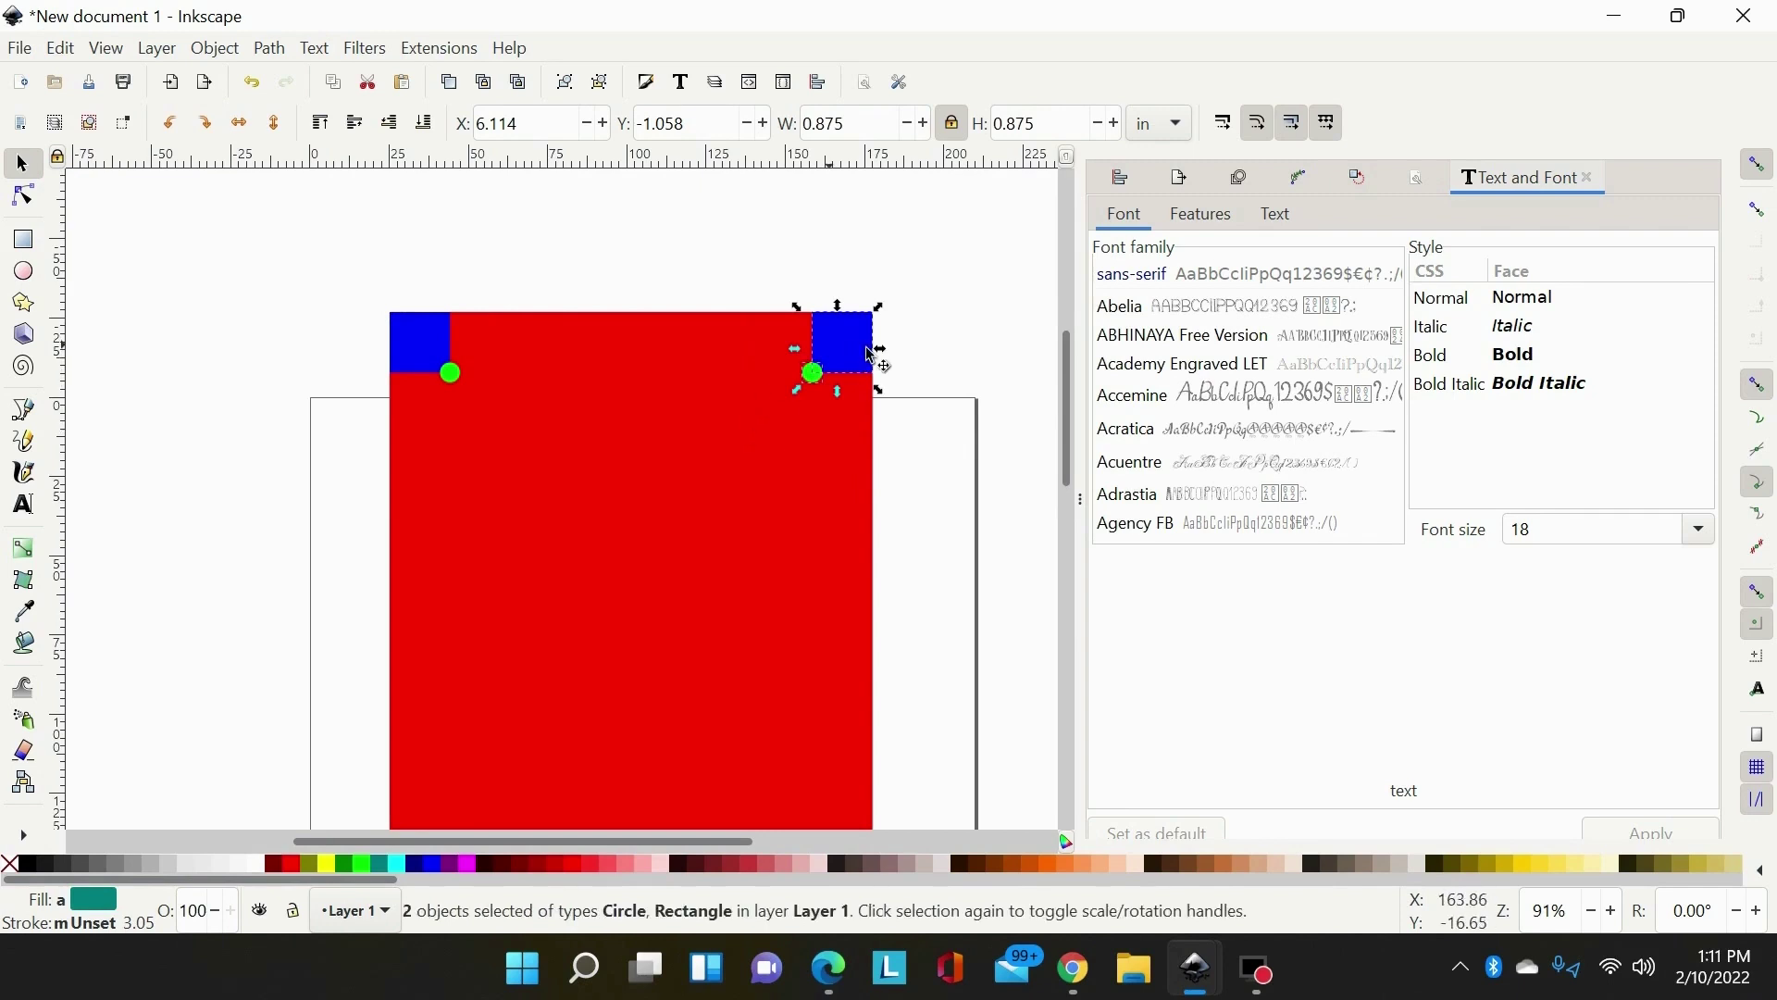
left_click_drag(858, 354, 879, 885)
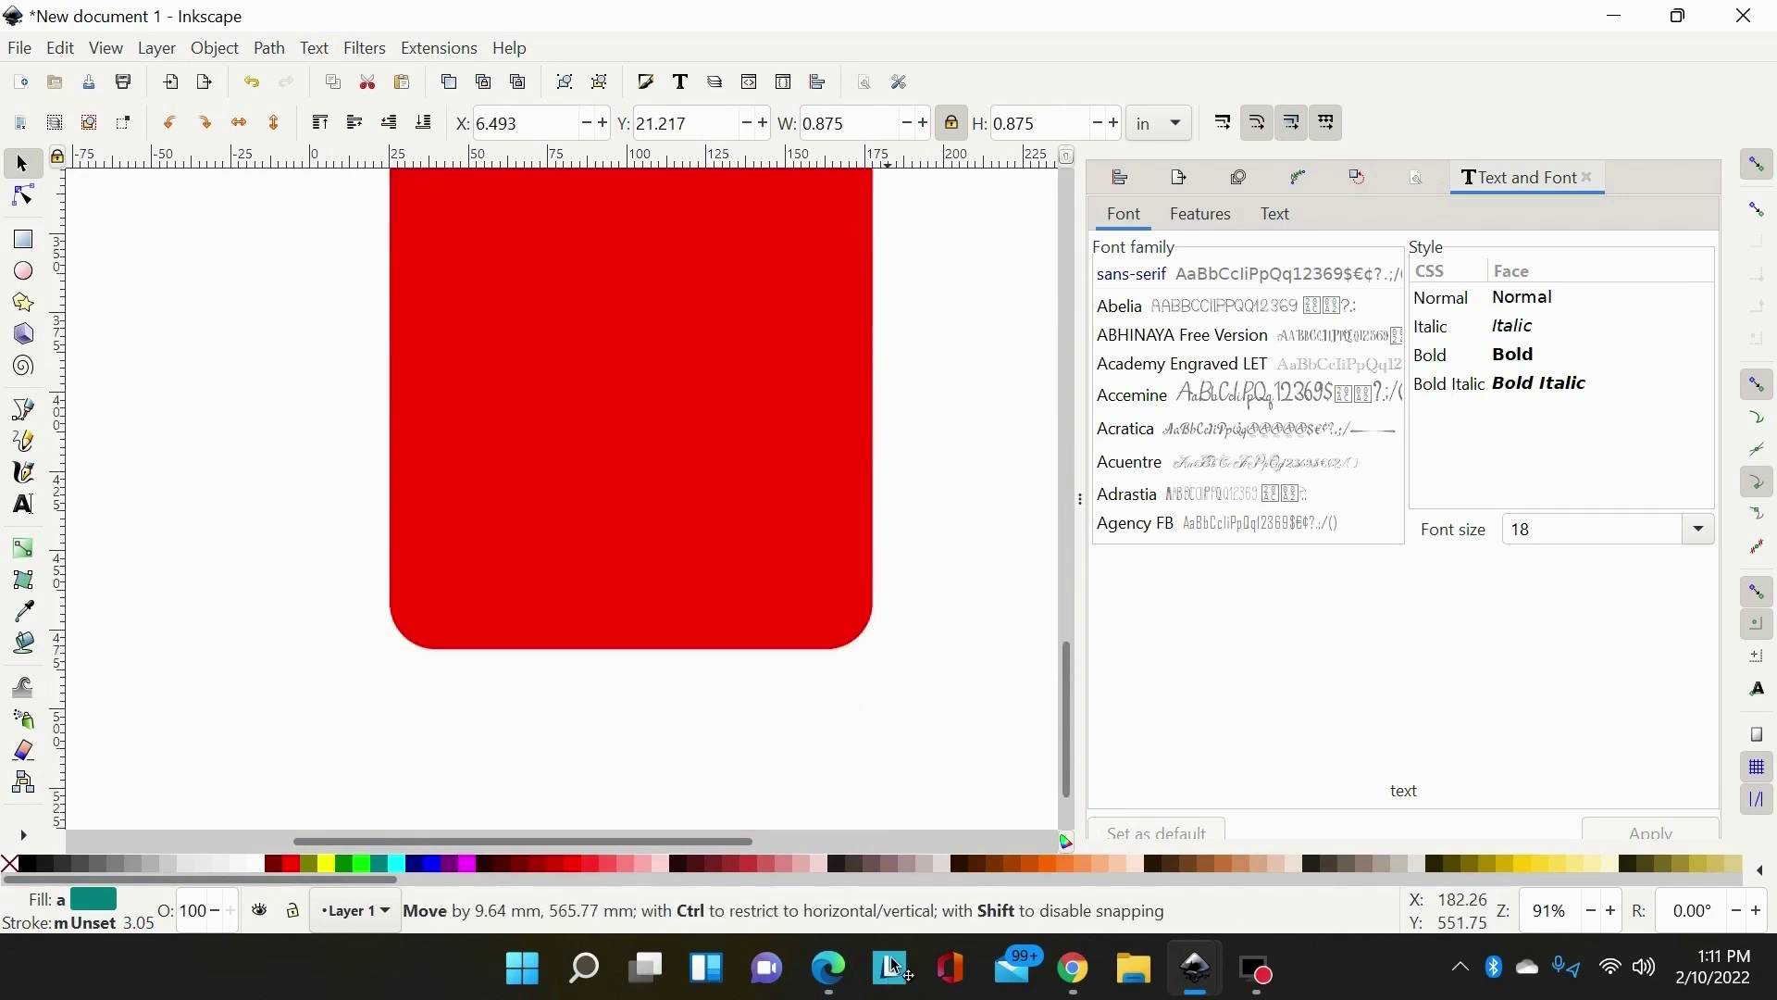
left_click_drag(894, 968, 759, 511)
left_click_drag(810, 446, 813, 383)
left_click_drag(919, 354, 780, 516)
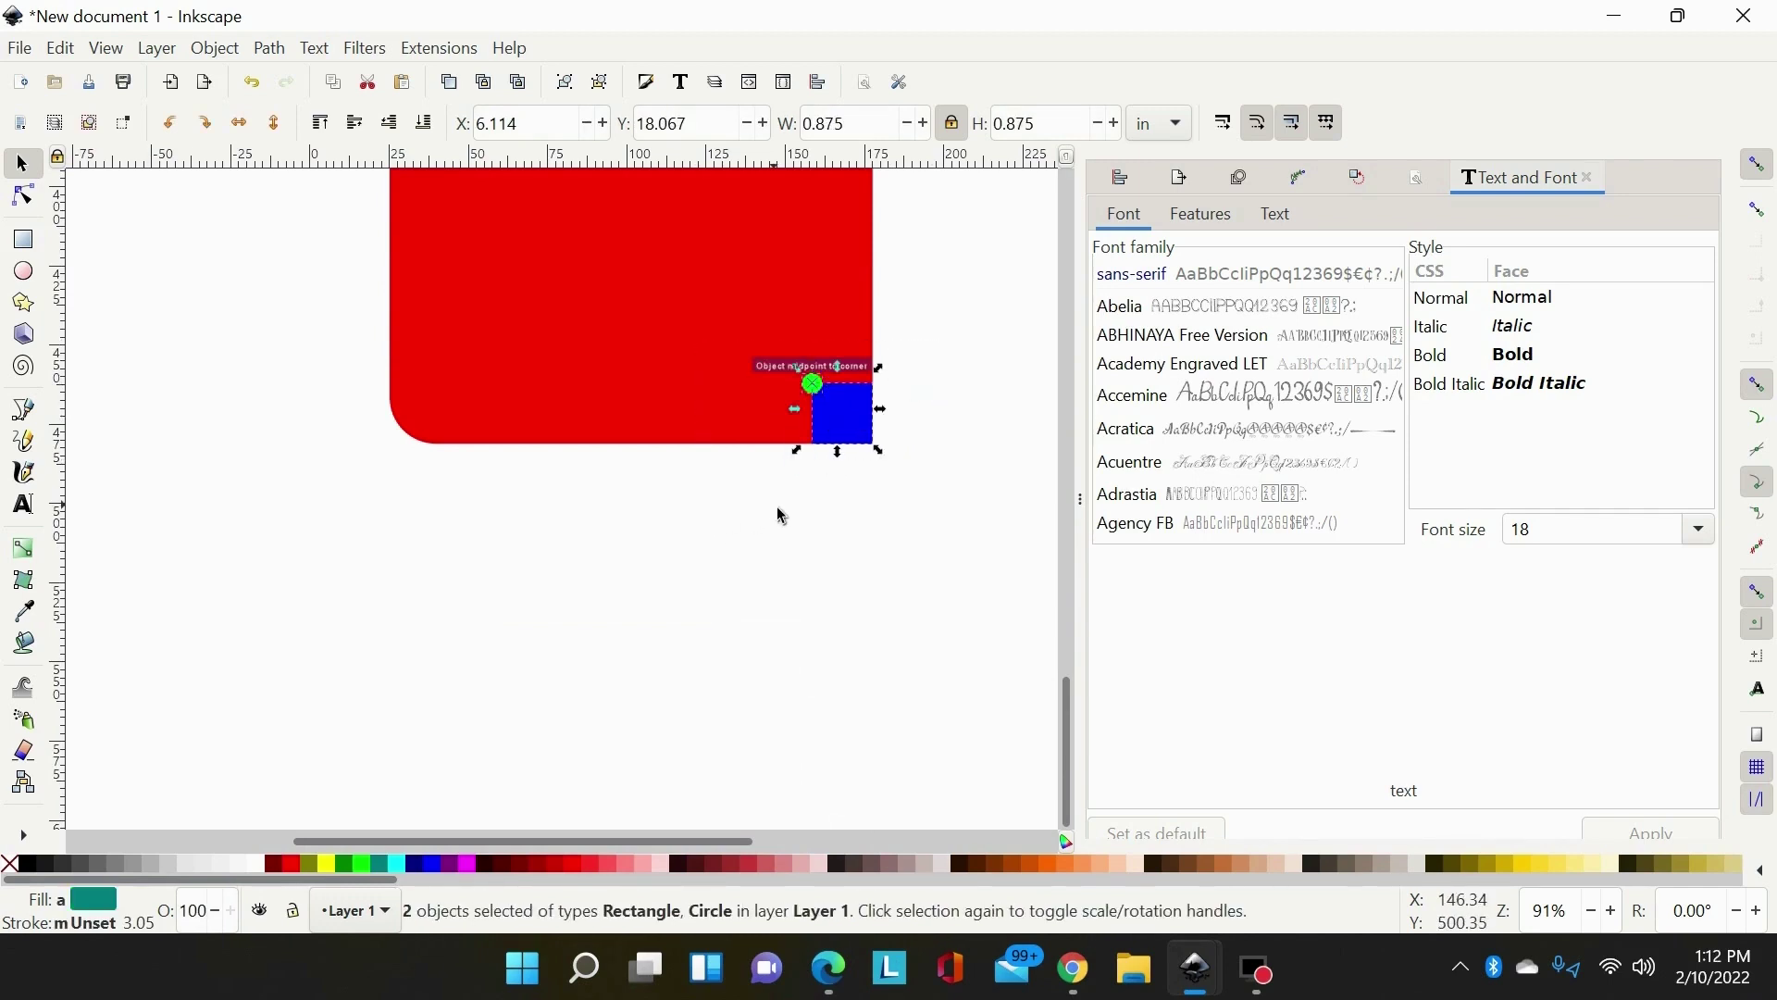
Duplicate the pair with Ctrl+D and position the copy at the bottom-left corner.
key("ctrl+d")
left_click_drag(846, 430, 423, 430)
left_click(352, 410)
left_click_drag(341, 339, 470, 387)
left_click(560, 520)
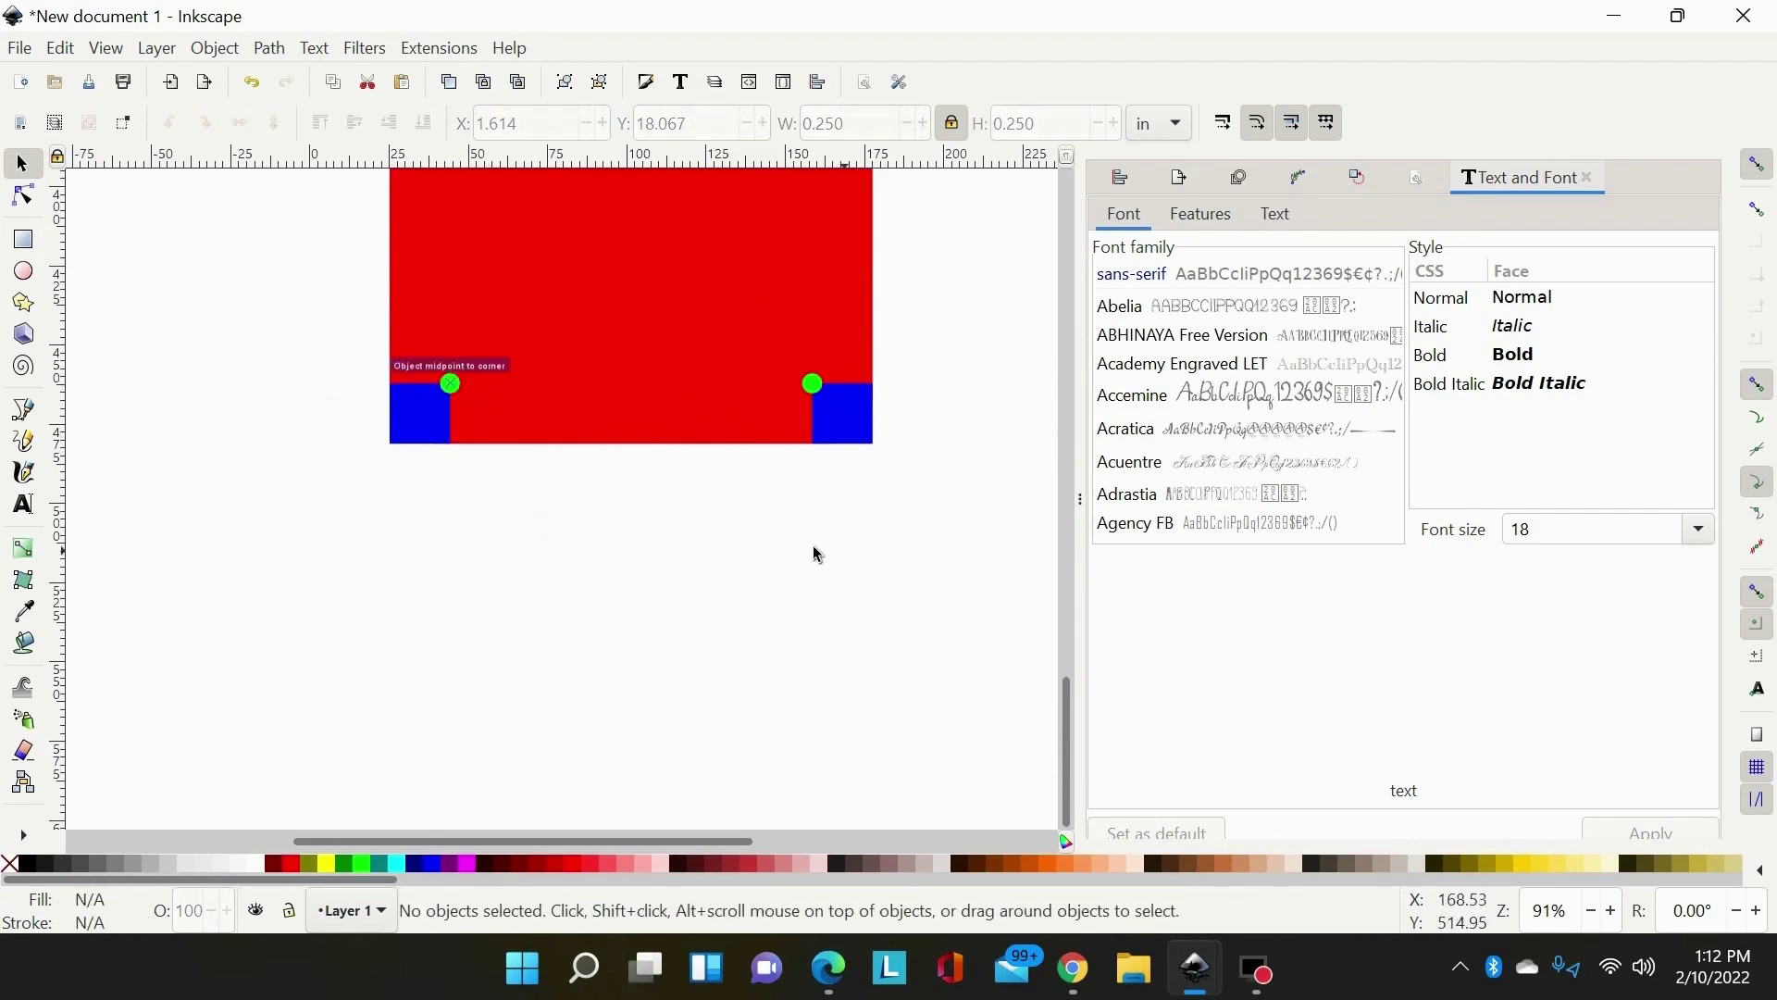
Delete all four blue spacer squares, leaving only the corner circles.
key("minus")
left_click(763, 453)
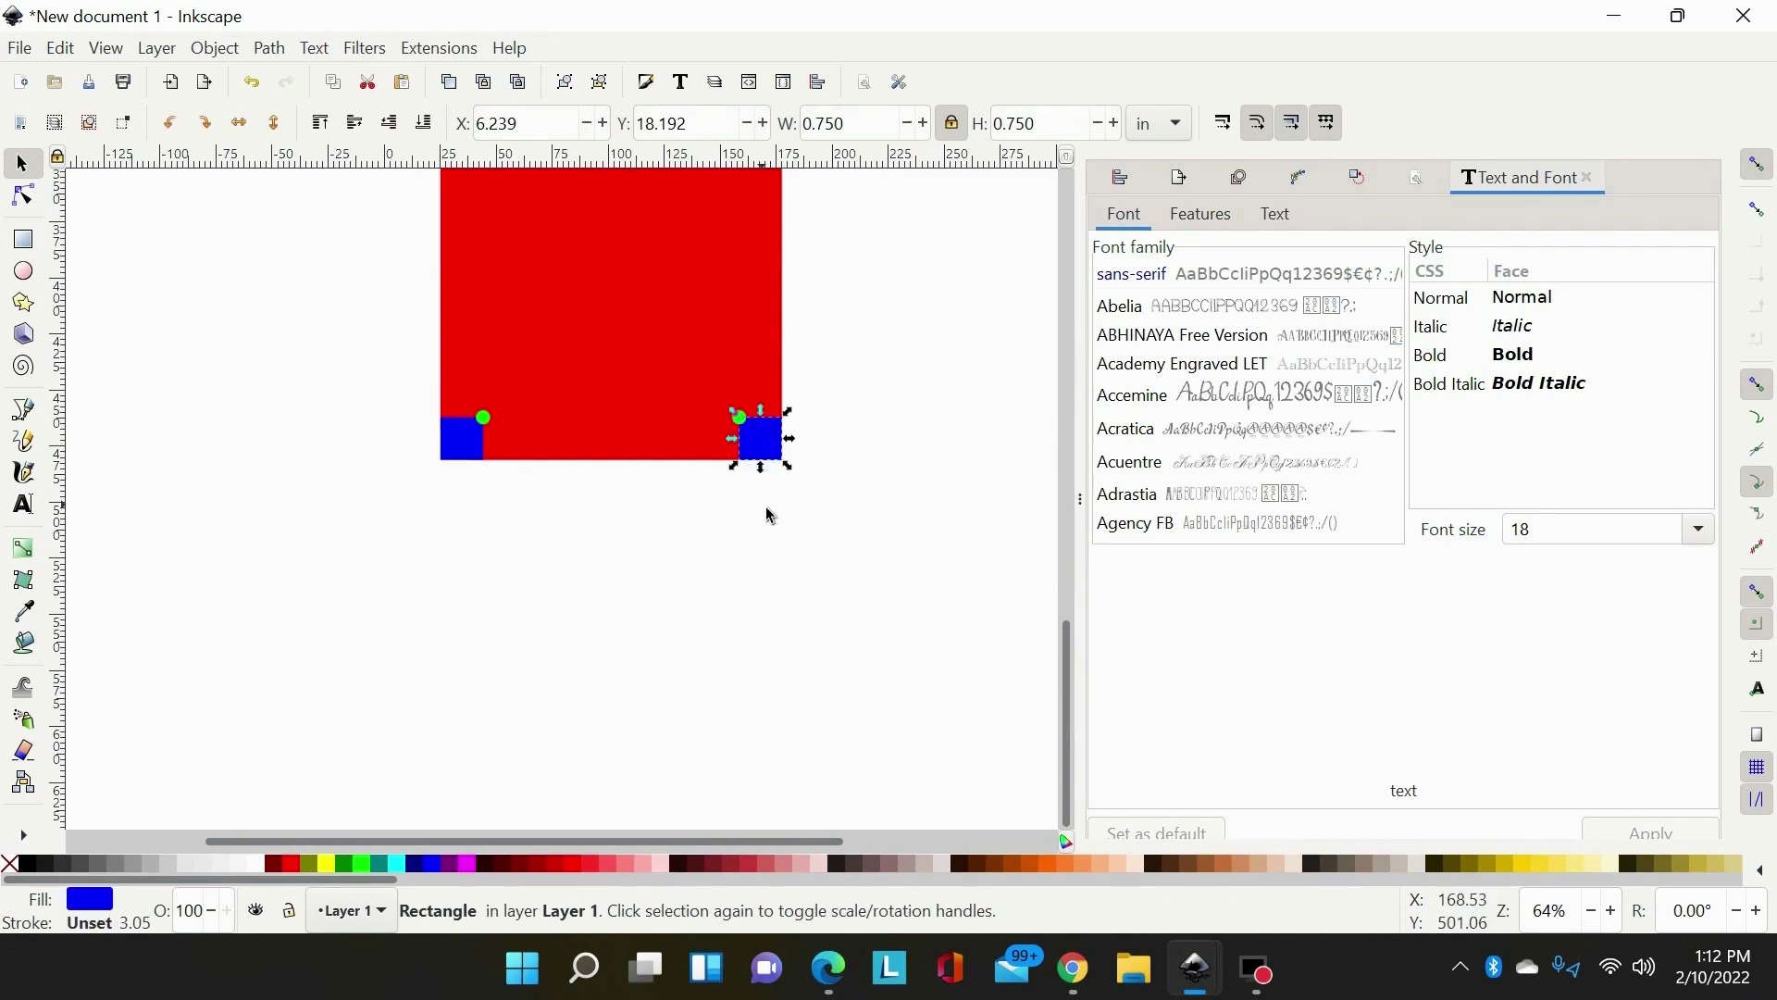
key("Delete")
left_click(479, 456)
key("Delete")
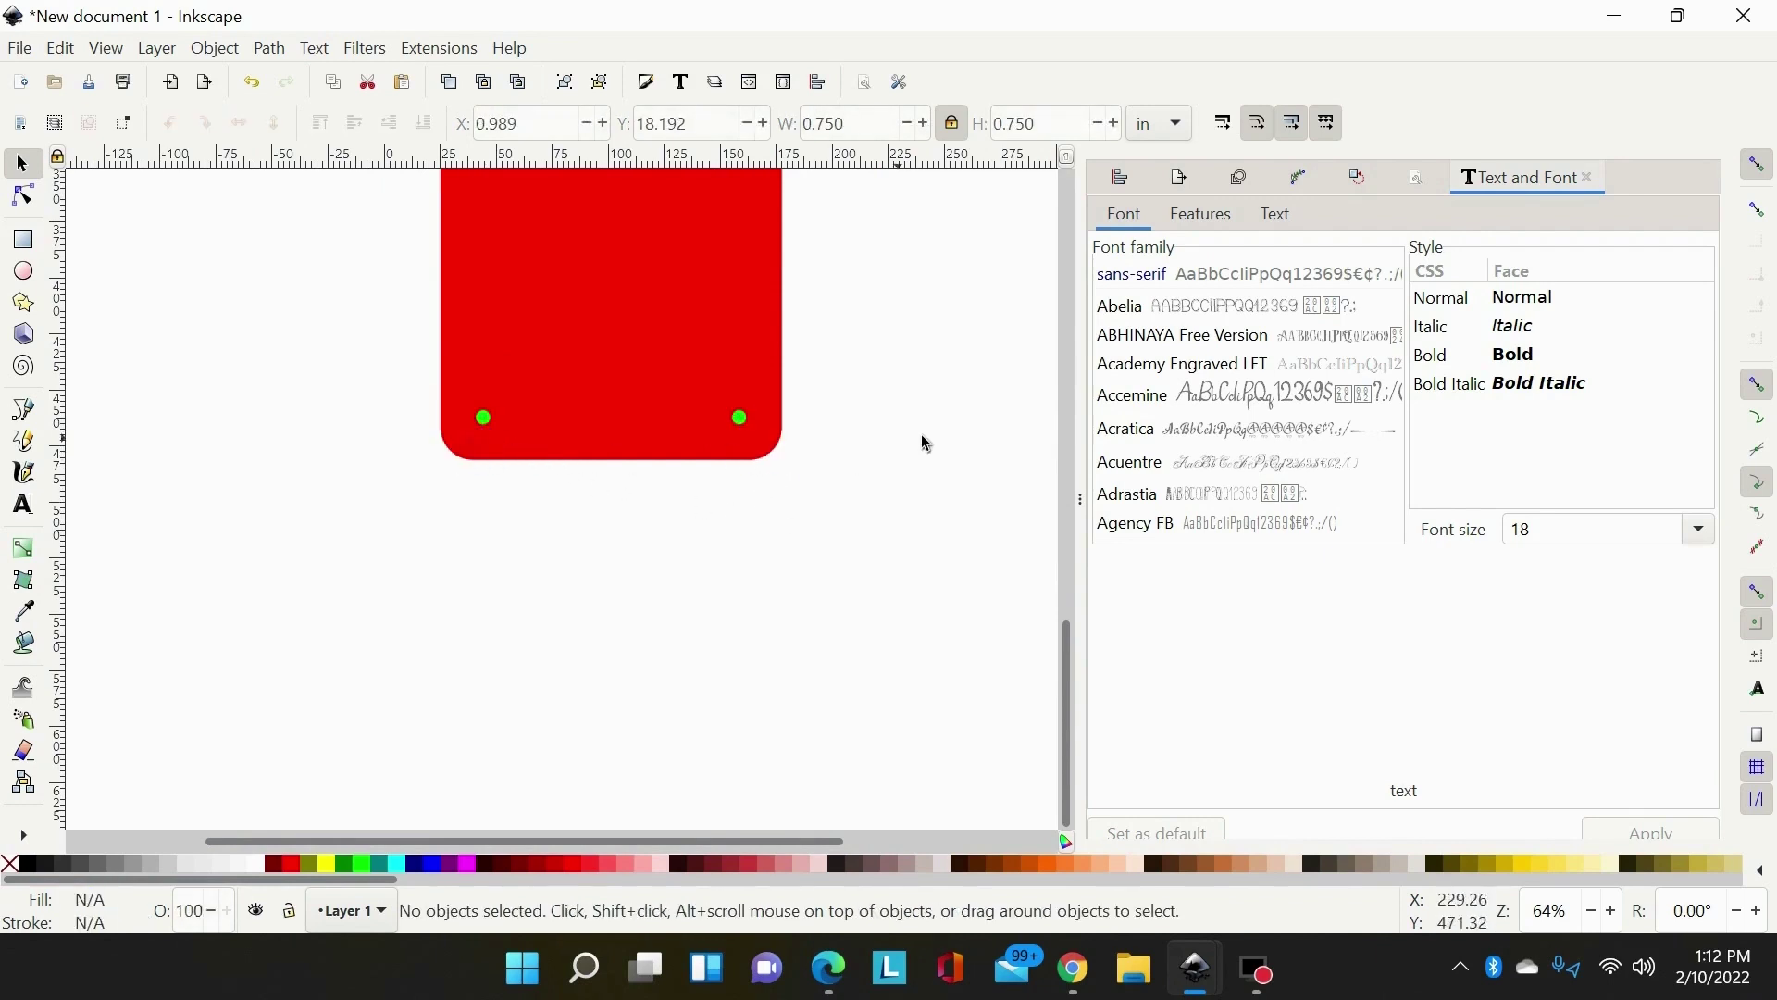
scroll(913, 423, "up", 5)
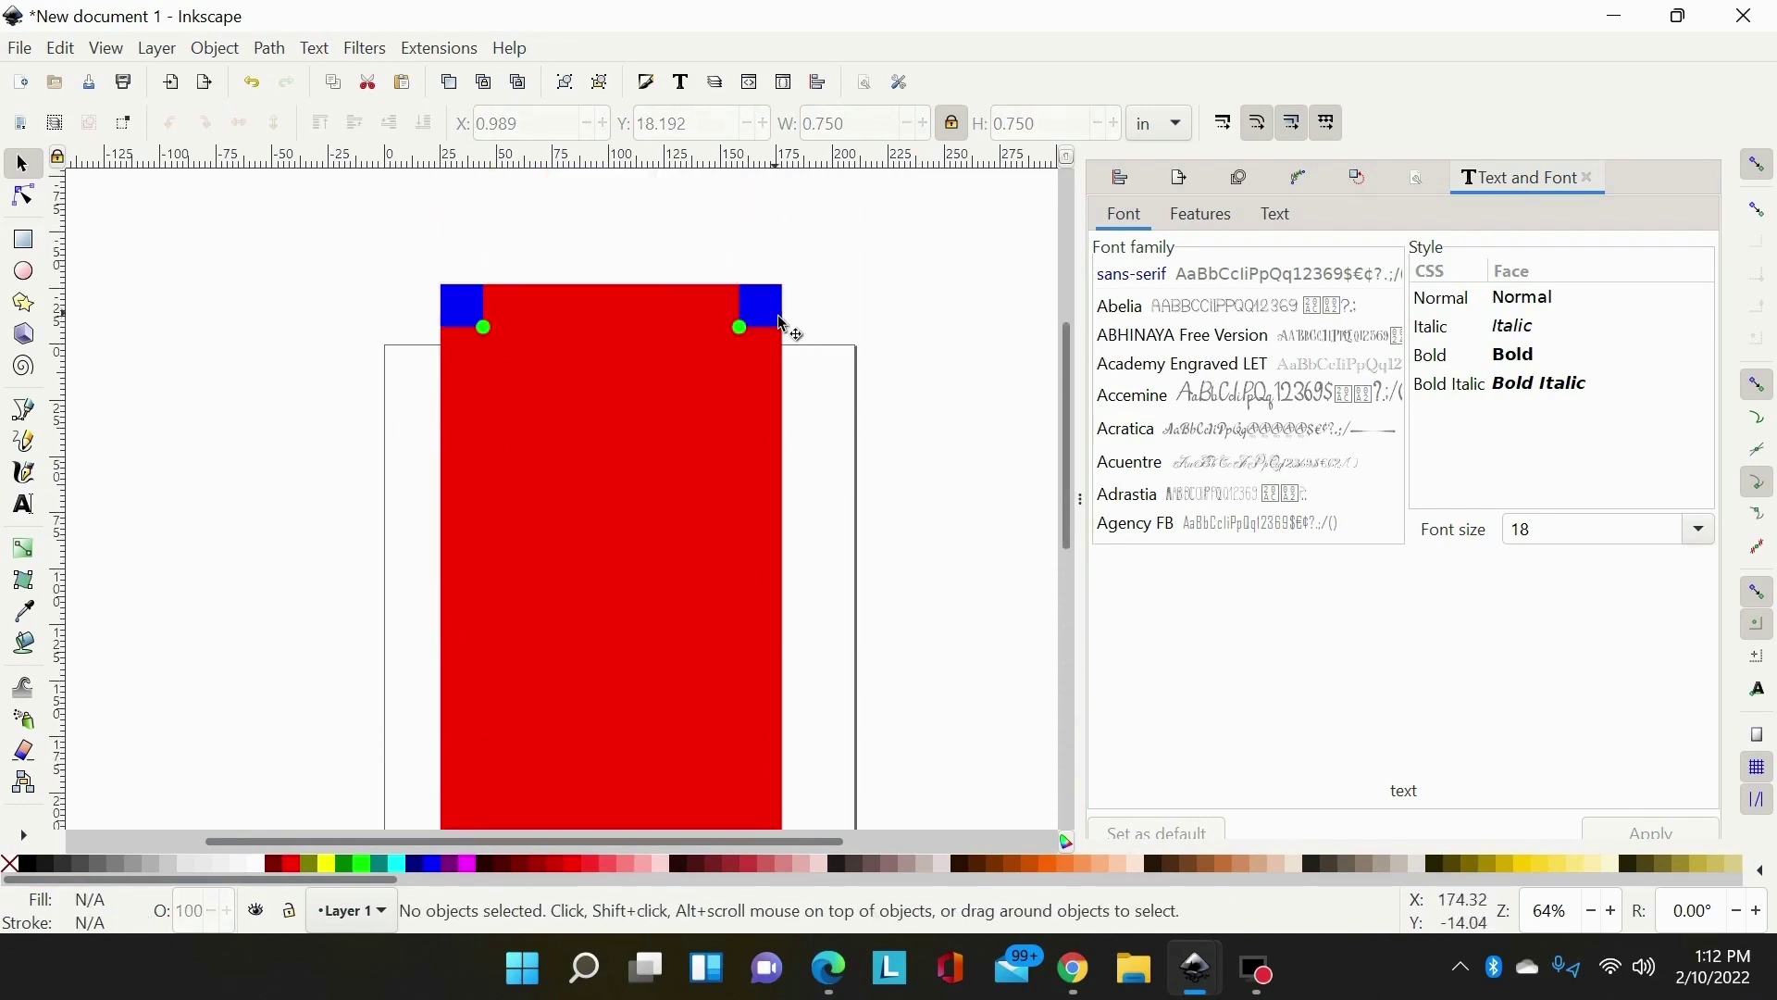
left_click(770, 310)
key("Delete")
left_click(488, 309)
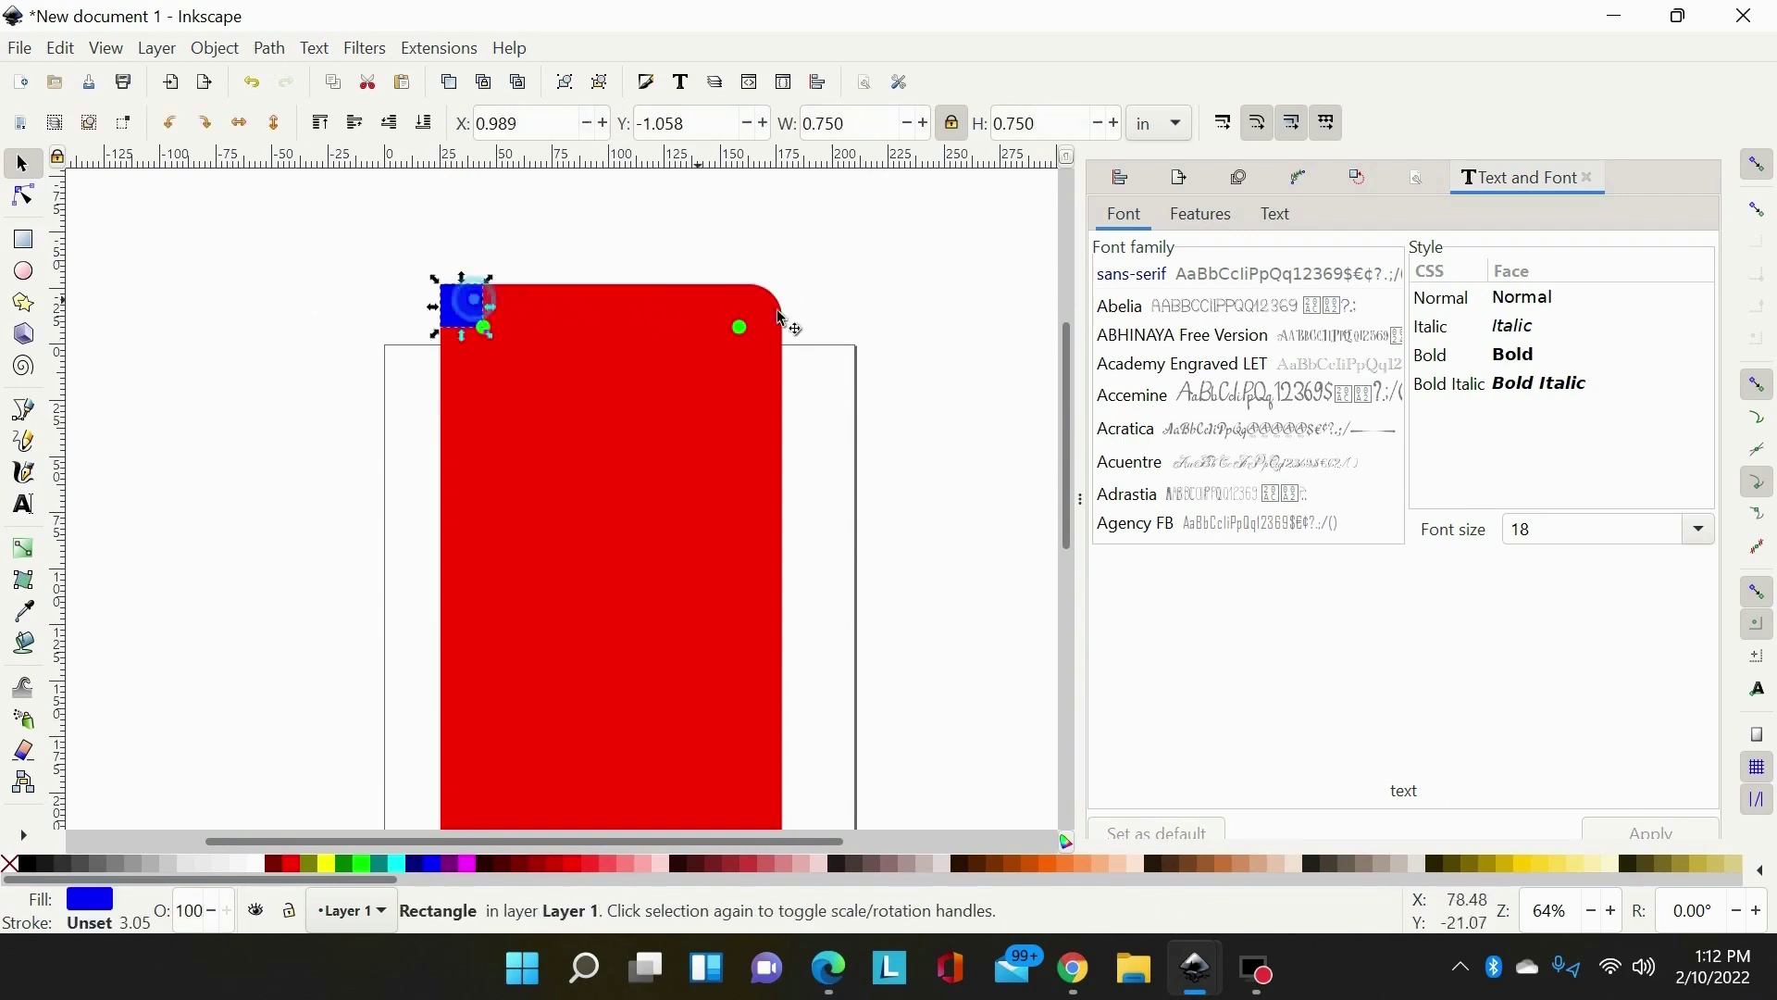
key("Delete")
scroll(746, 341, "down", 3)
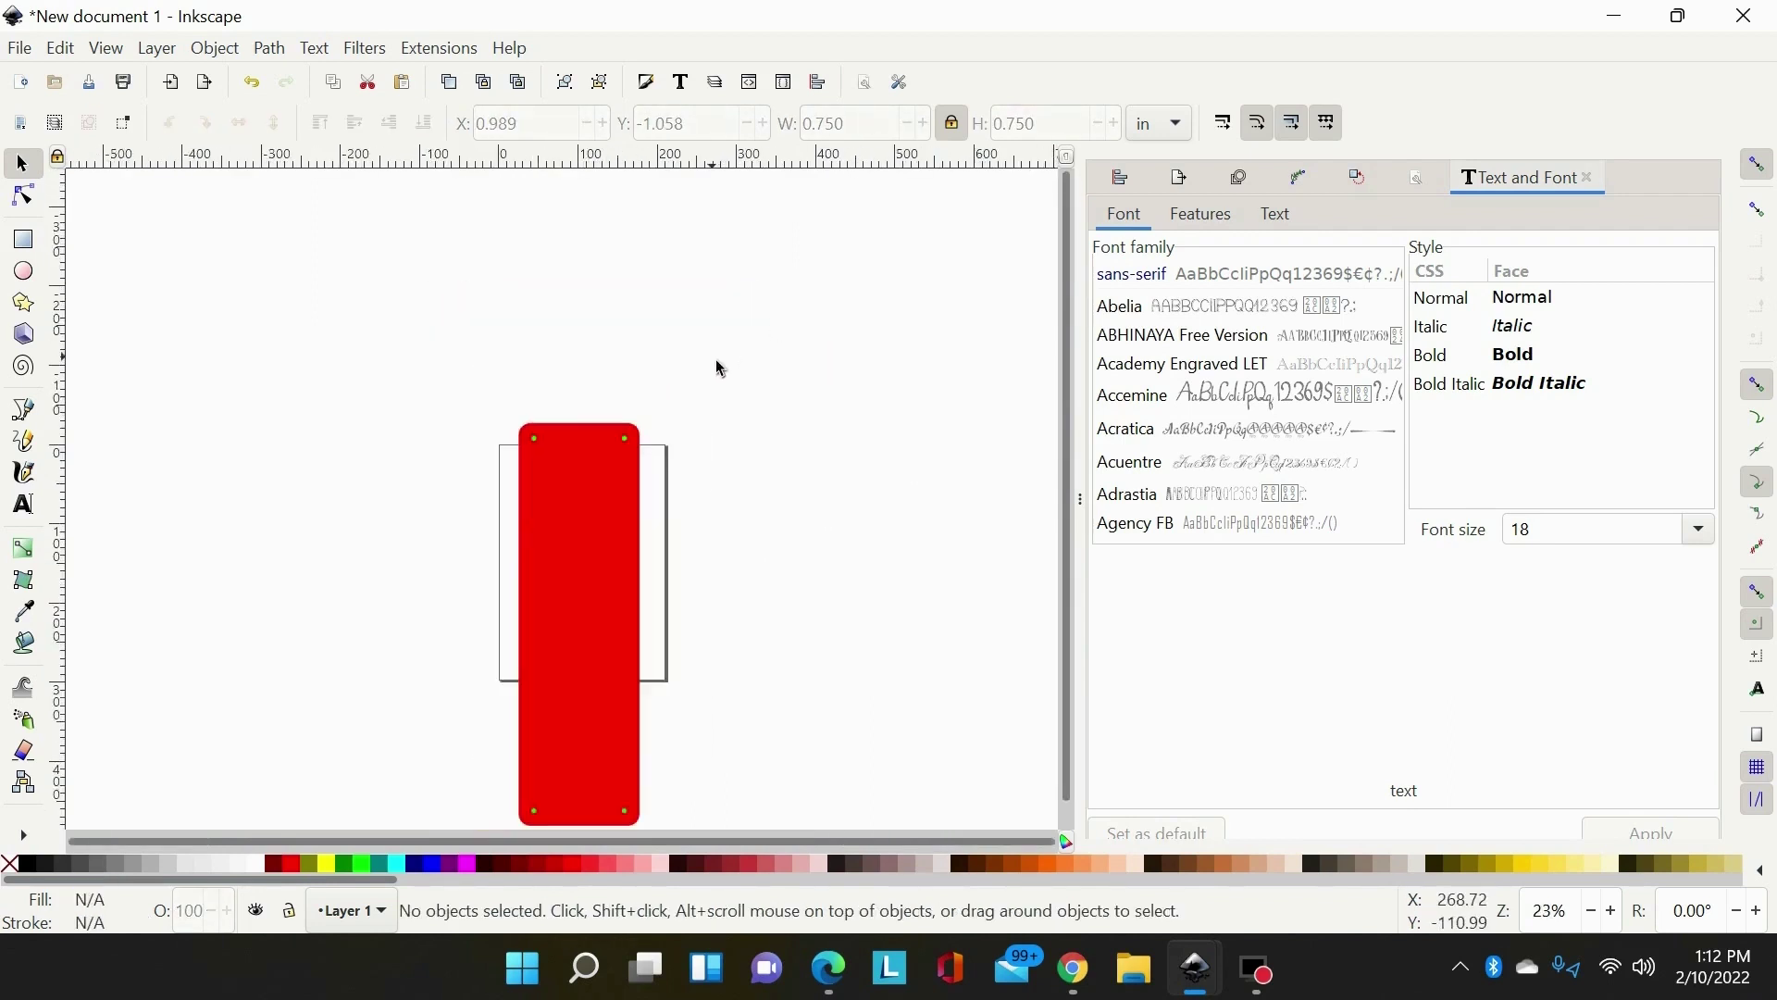
scroll(715, 361, "down", 2)
Union the four corner circles into one 16-node path and raise it to the top.
left_click(638, 476)
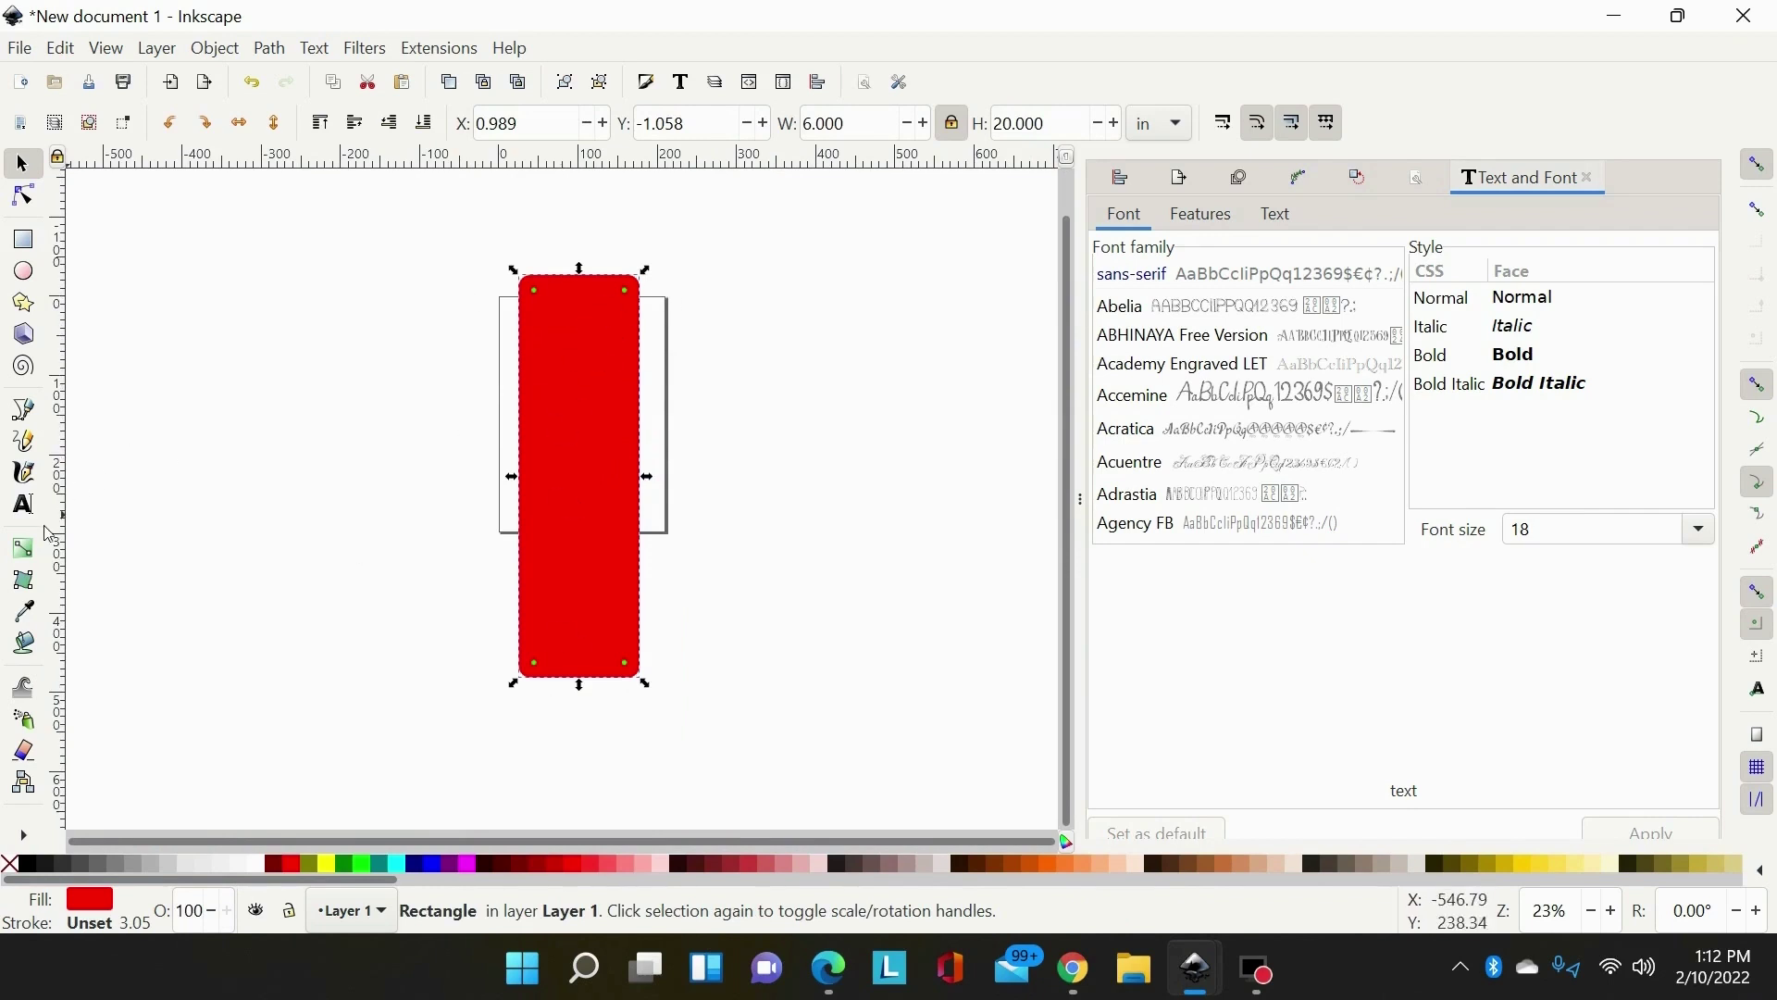
left_click_drag(710, 283, 422, 678)
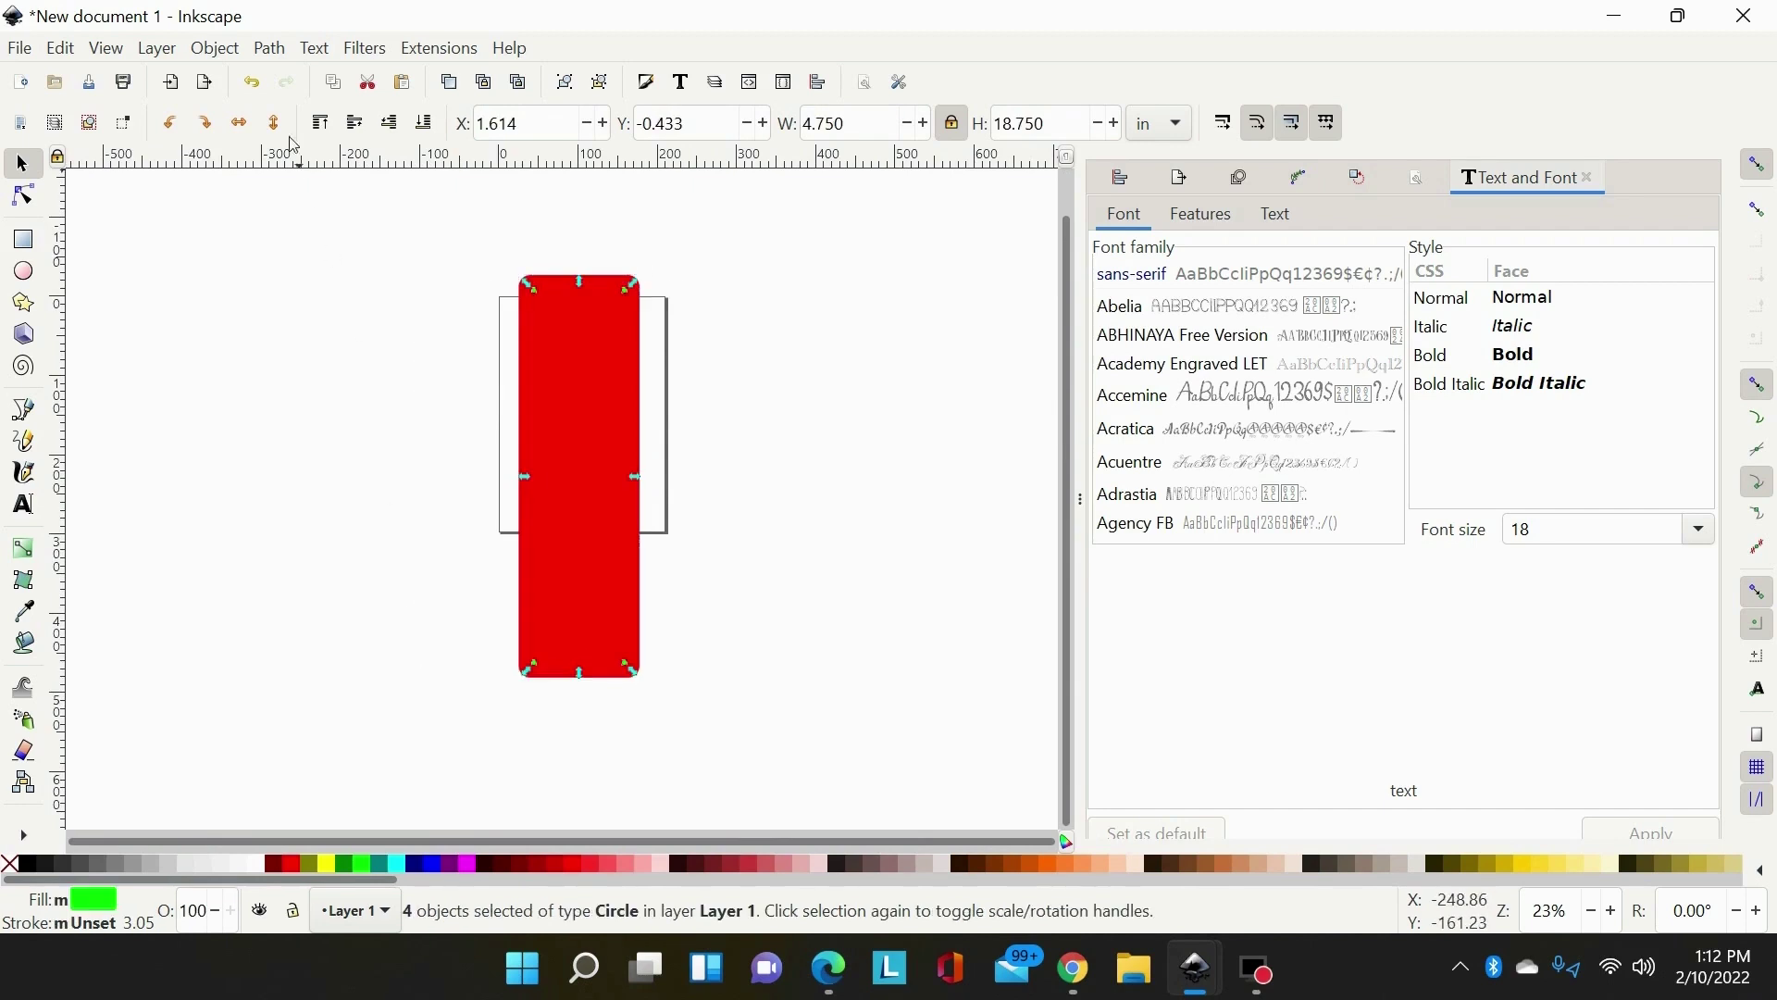
left_click(270, 48)
left_click(289, 172)
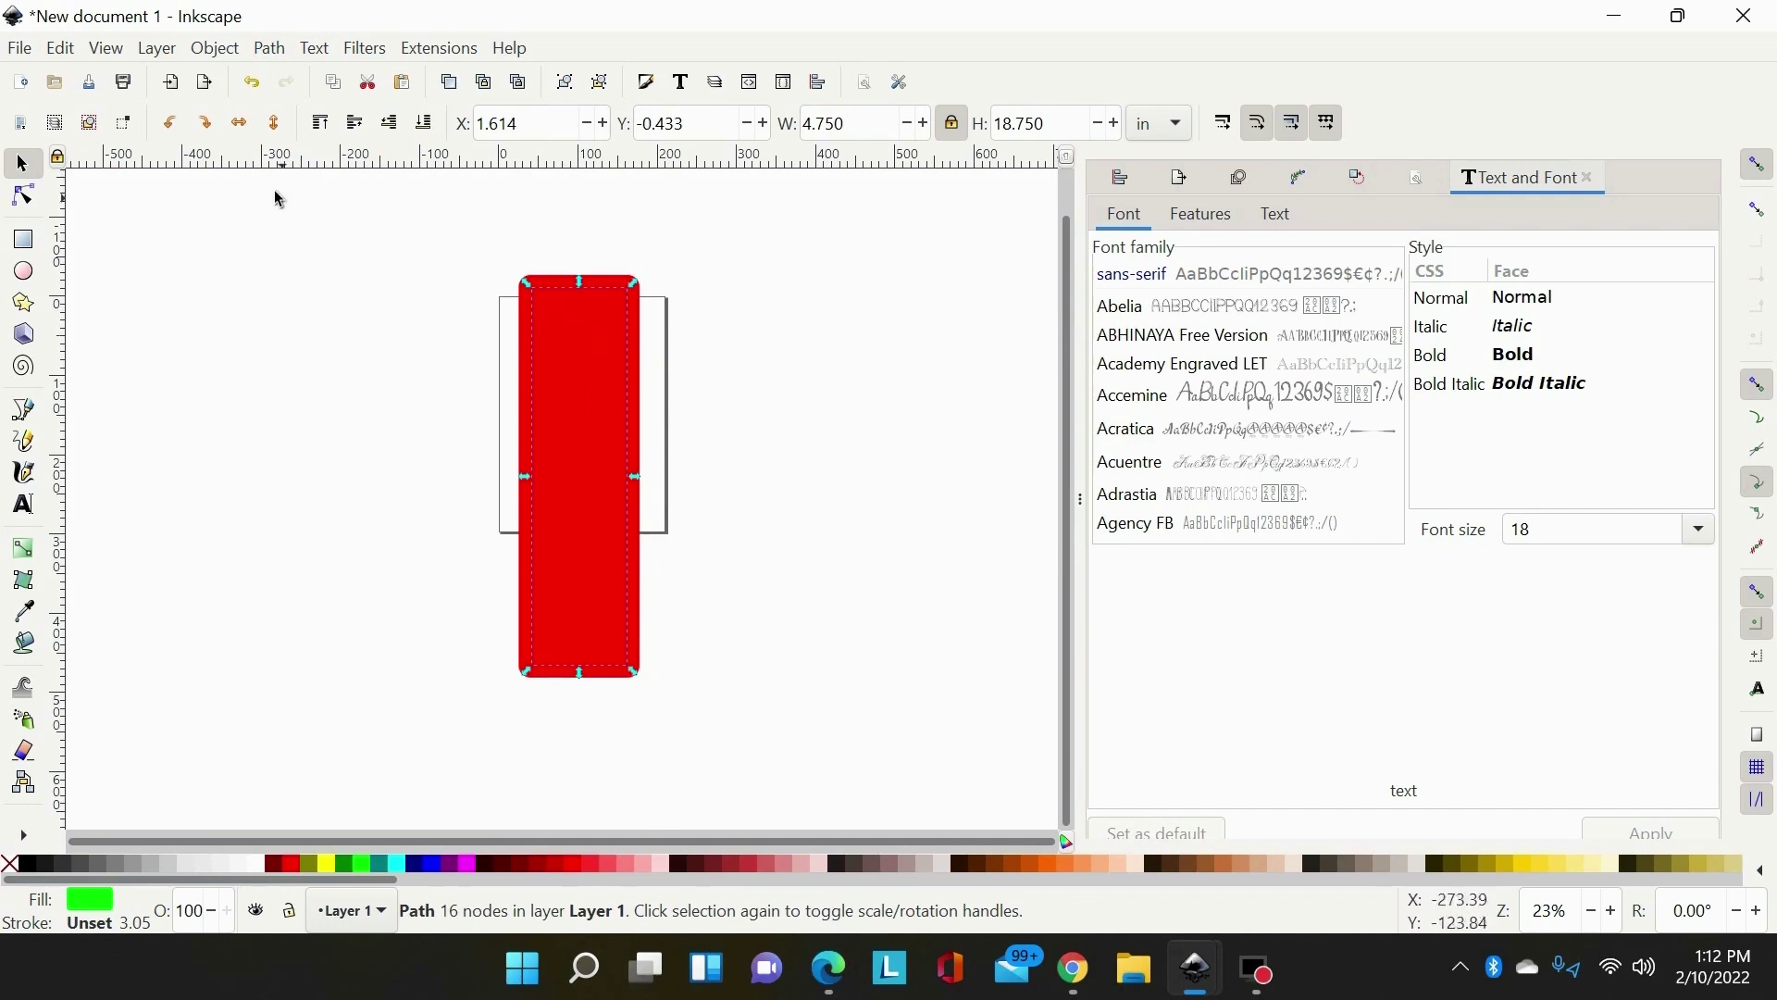
left_click(329, 131)
Subtract the circles from the plaque with Path > Difference and fill the resulting 24-node path black.
left_click(738, 304)
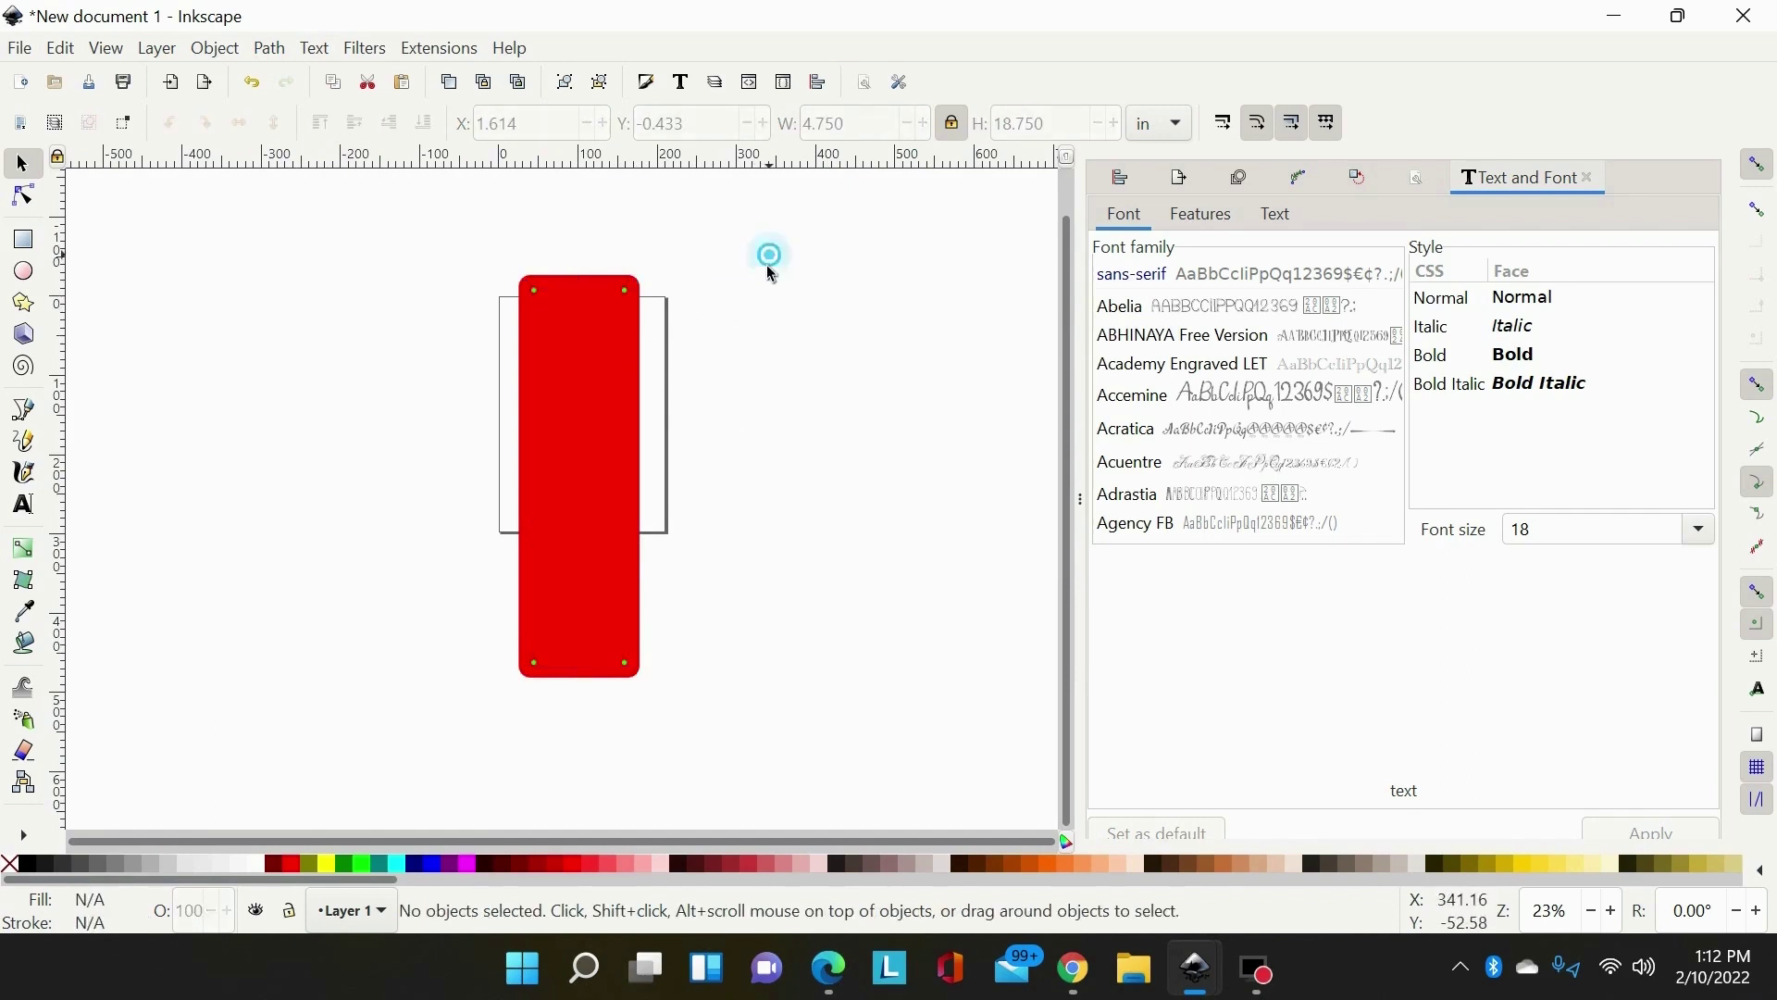
left_click_drag(769, 256, 431, 731)
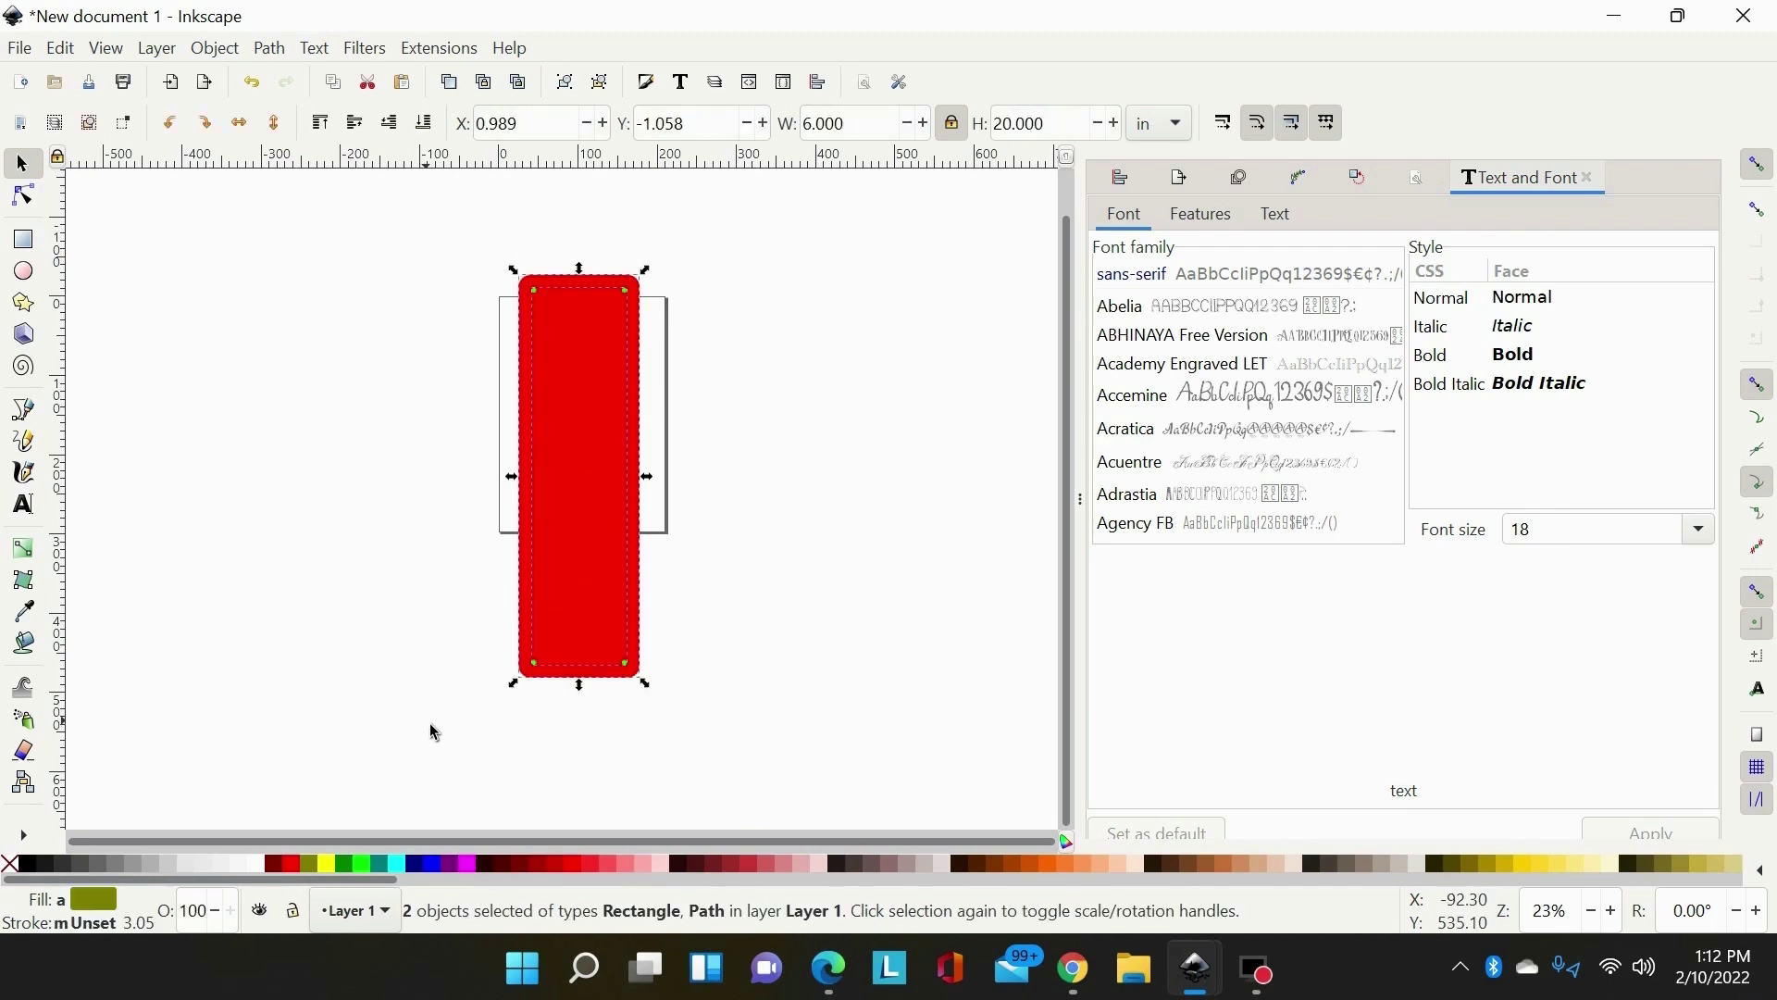
left_click(270, 48)
left_click(300, 198)
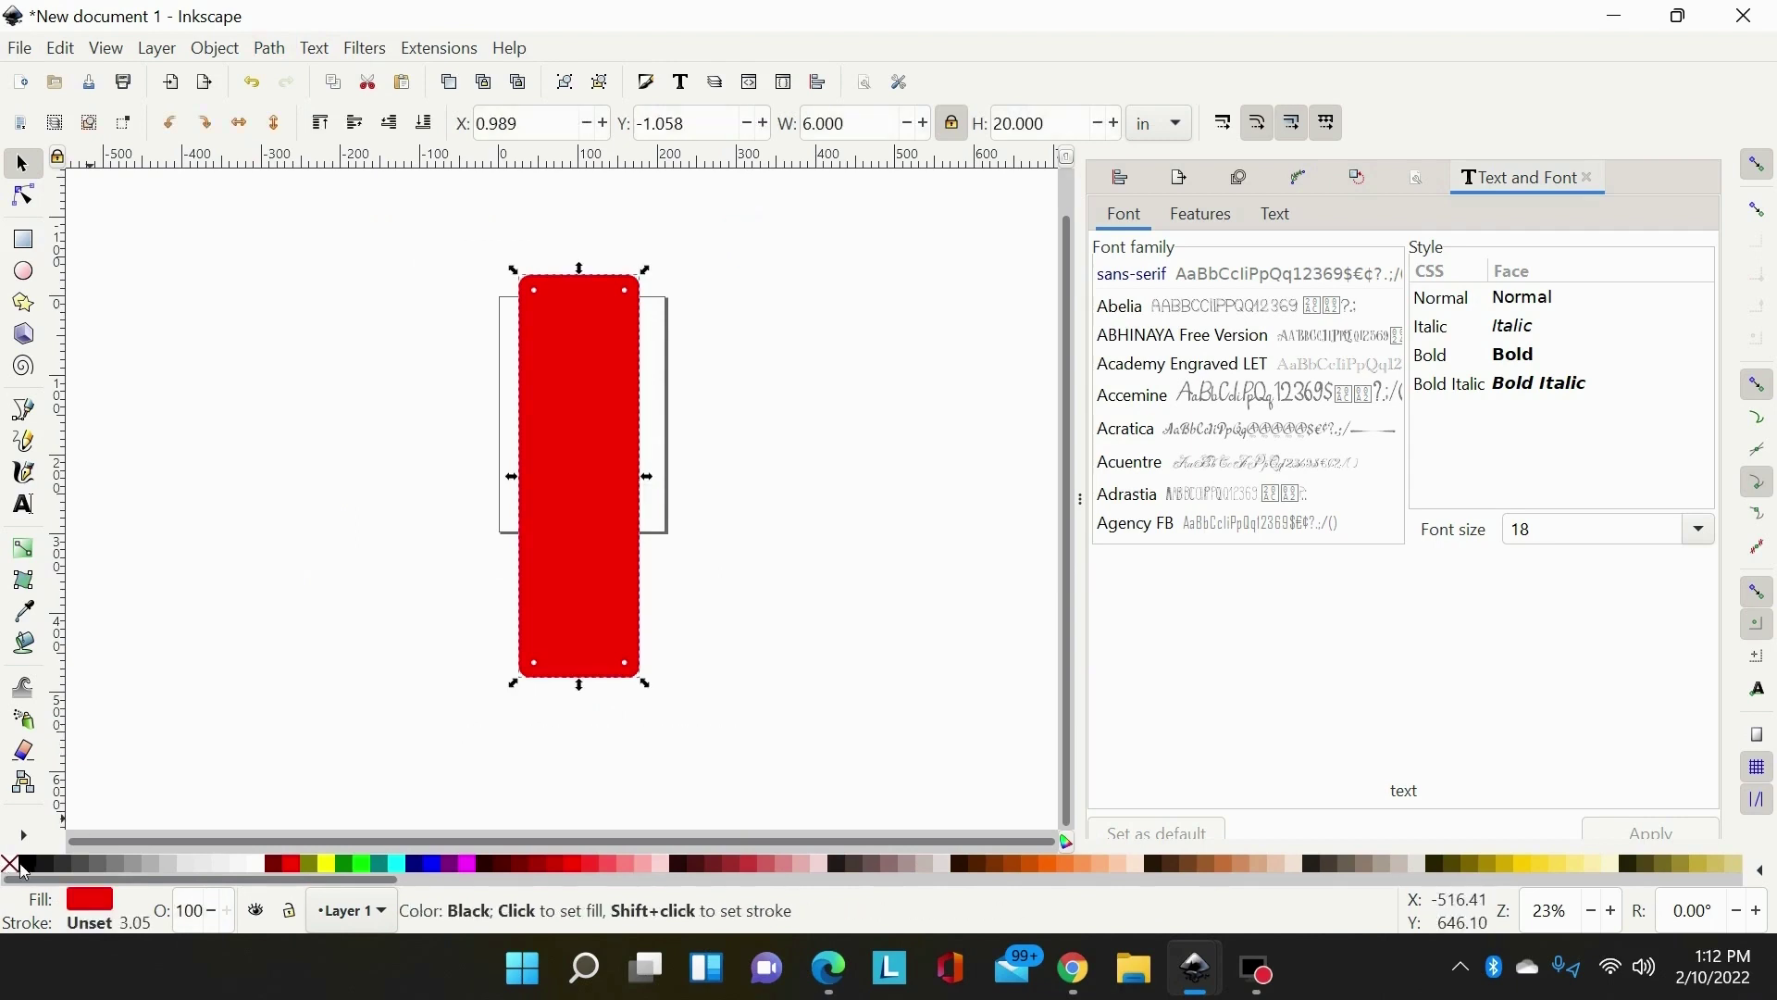
left_click(23, 870)
left_click(724, 256)
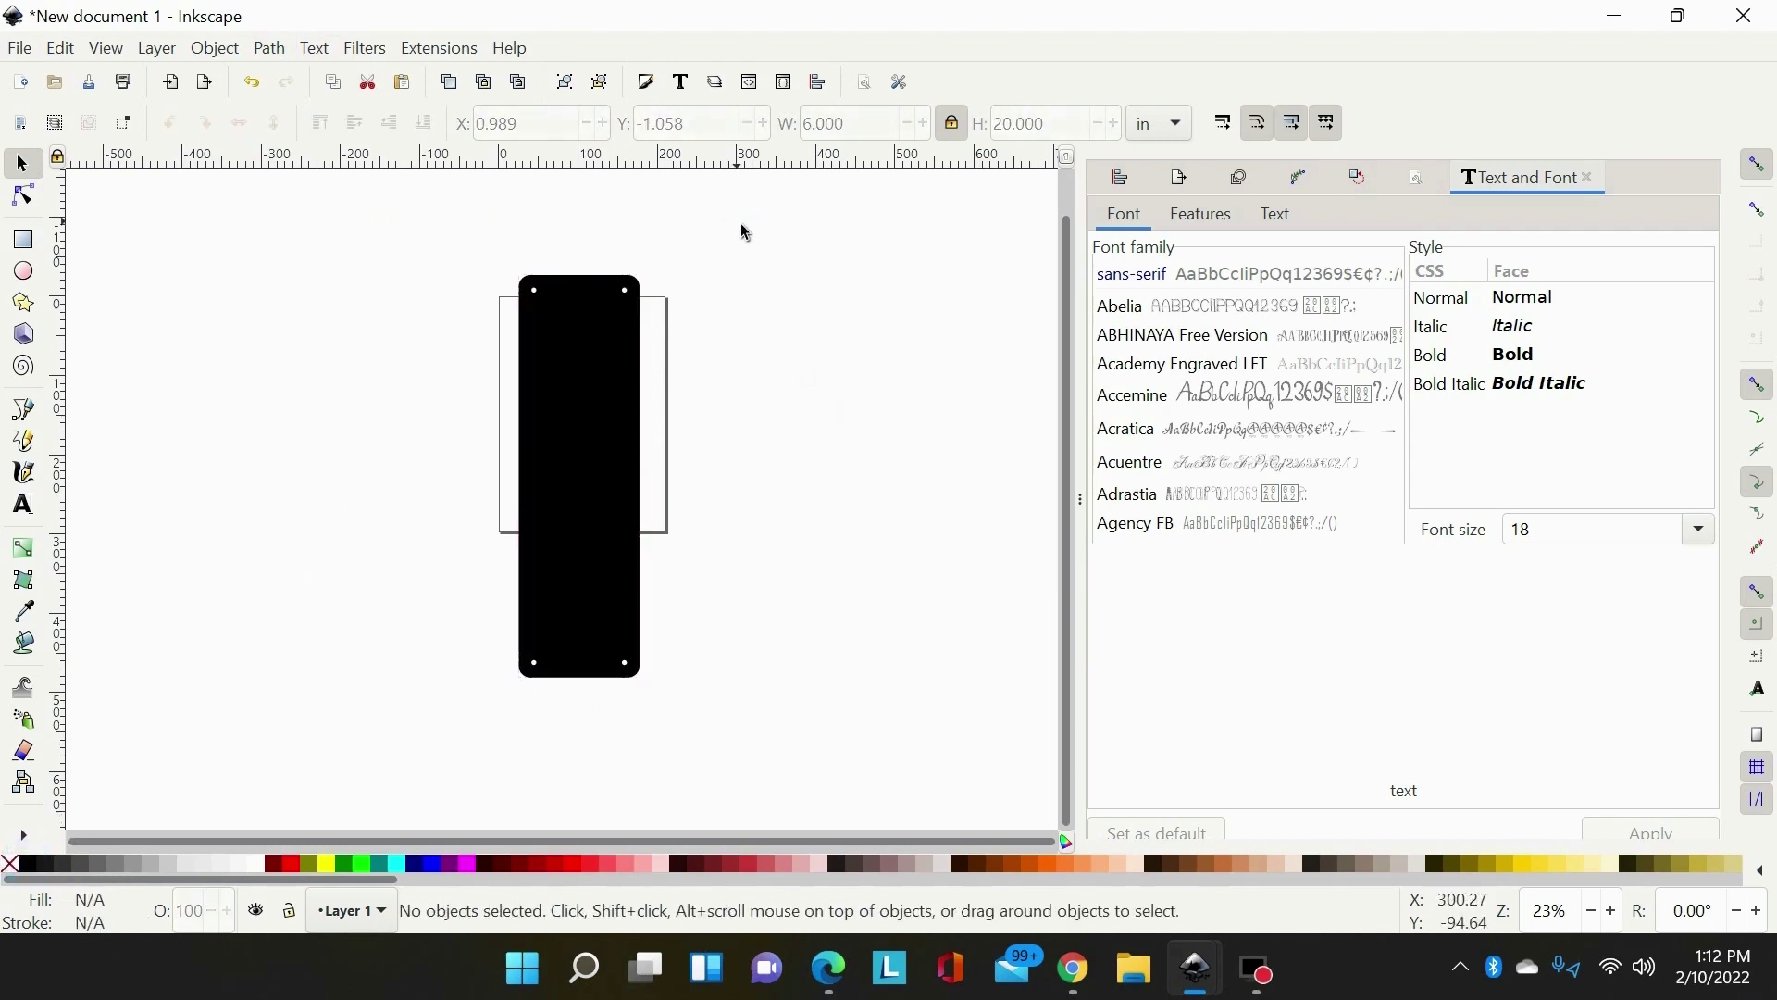
left_click_drag(746, 233, 387, 754)
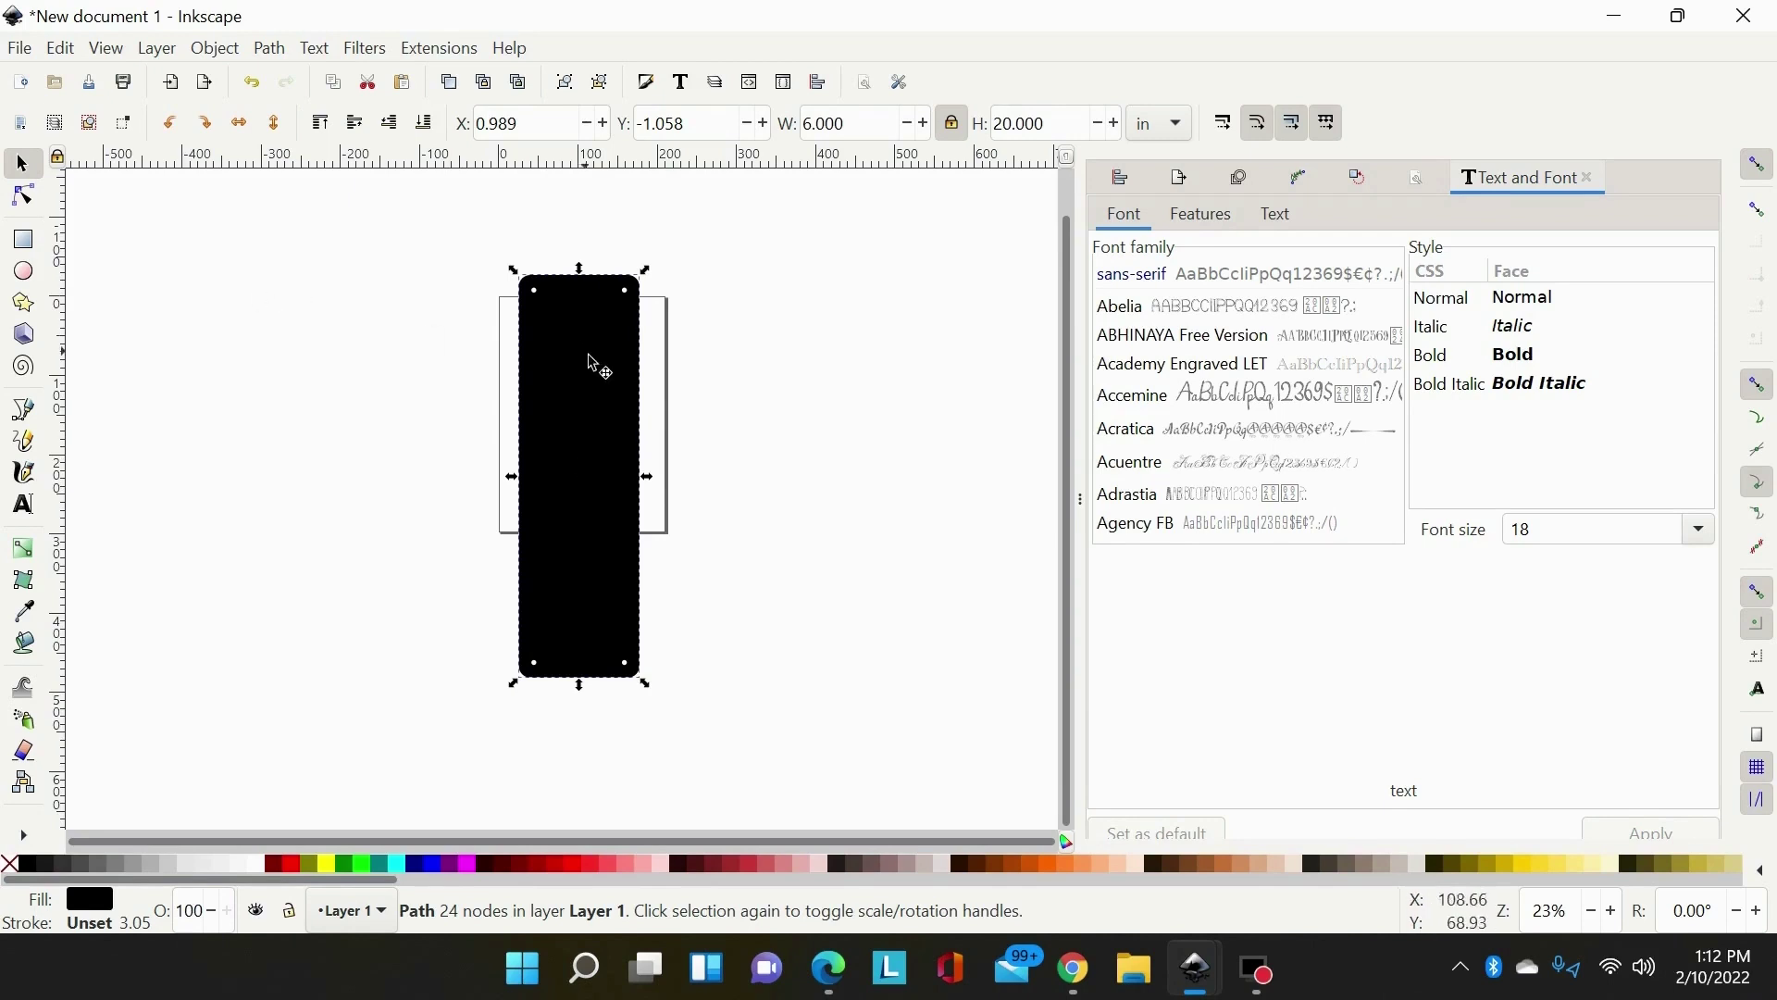
Zoom in and type the text 6022 to the right of the black plaque.
left_click(708, 562)
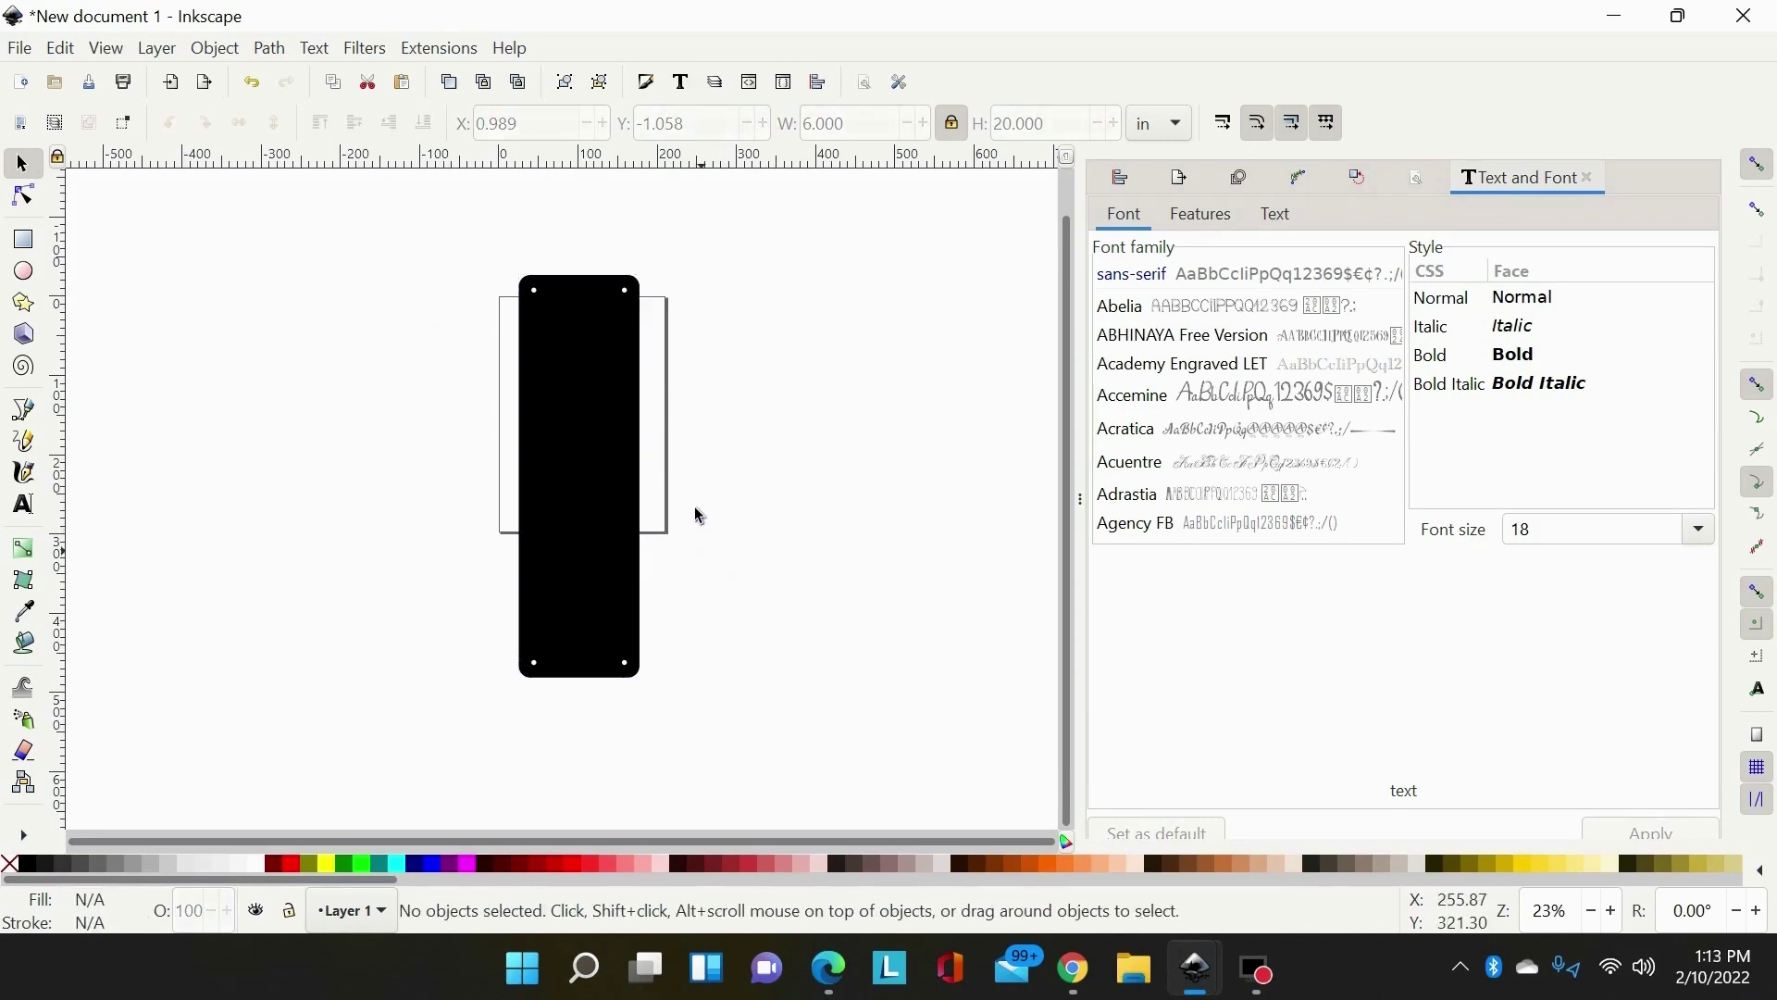
key("plus")
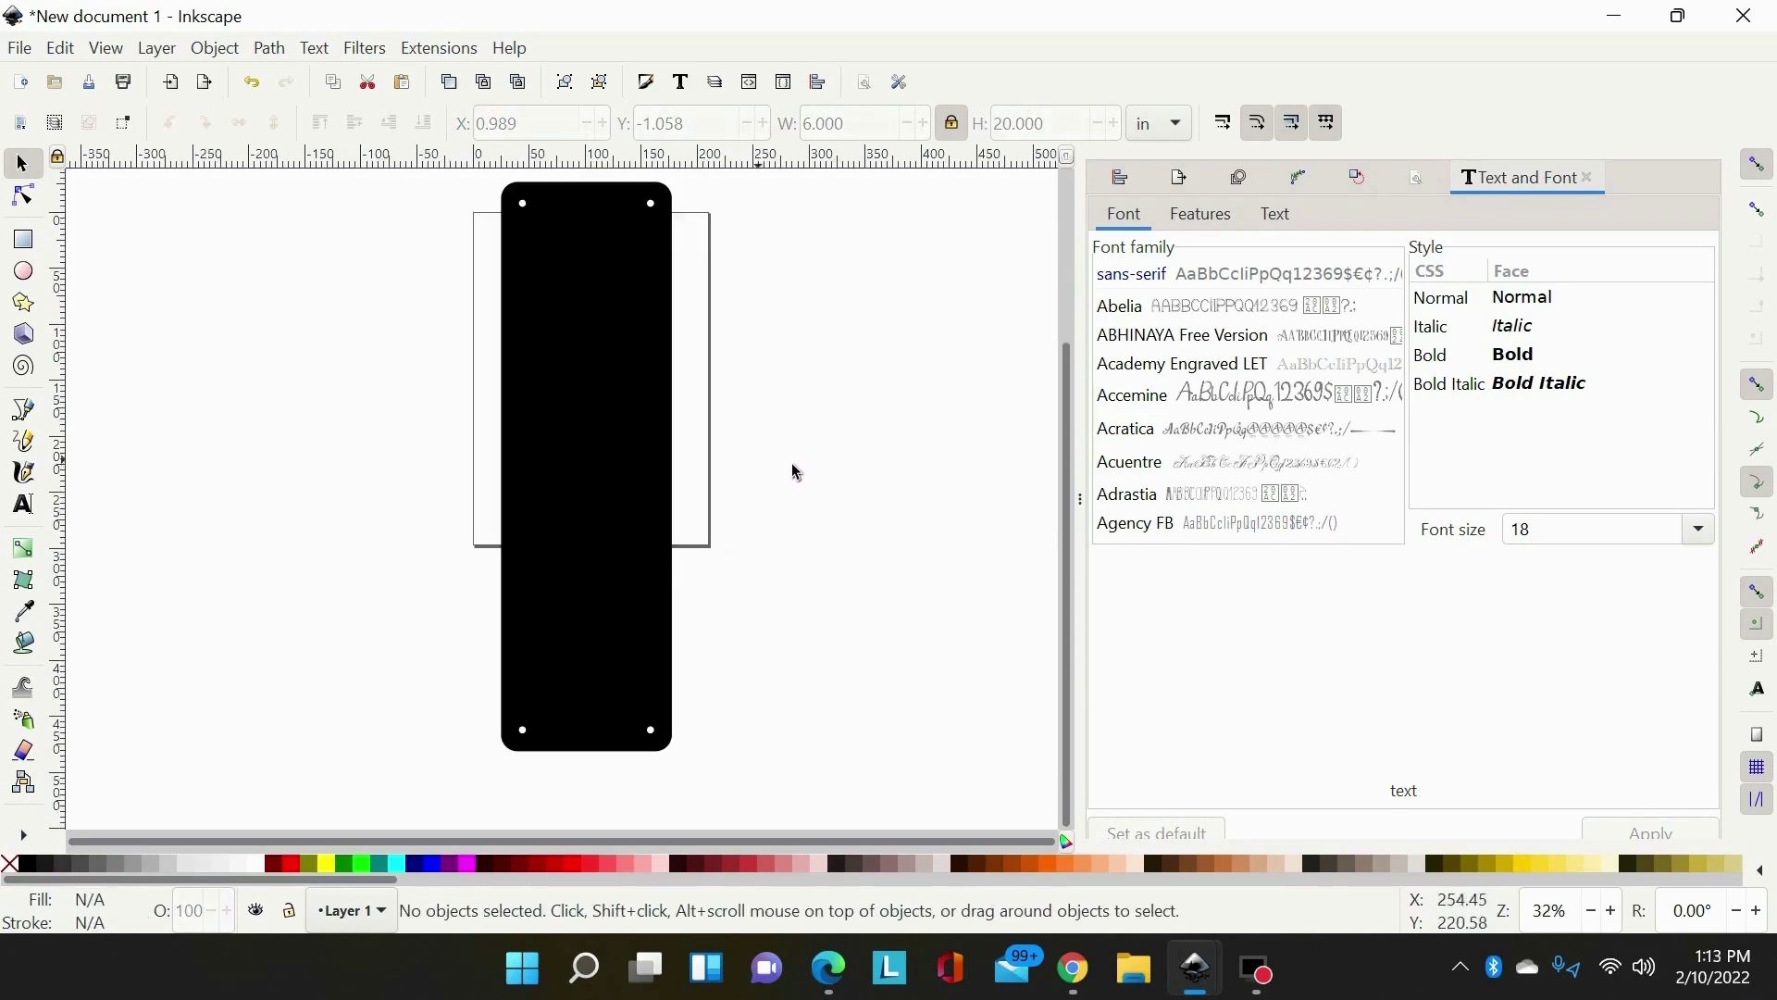
left_click(23, 506)
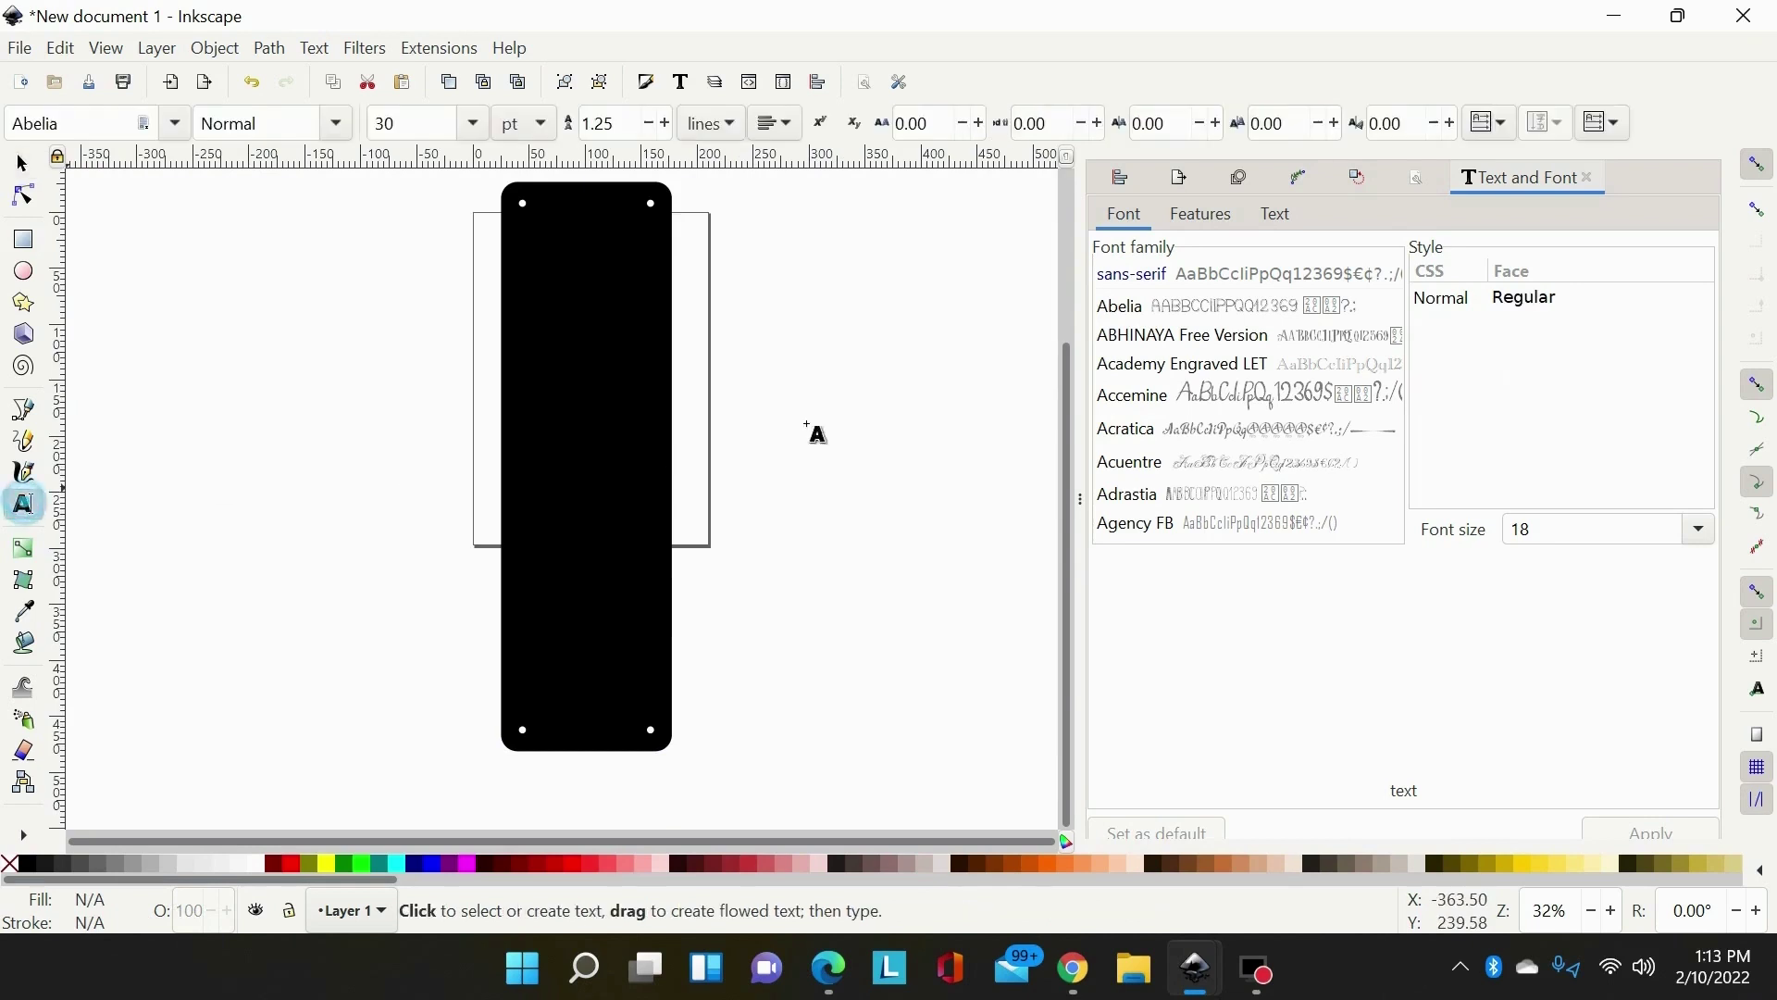
left_click(741, 300)
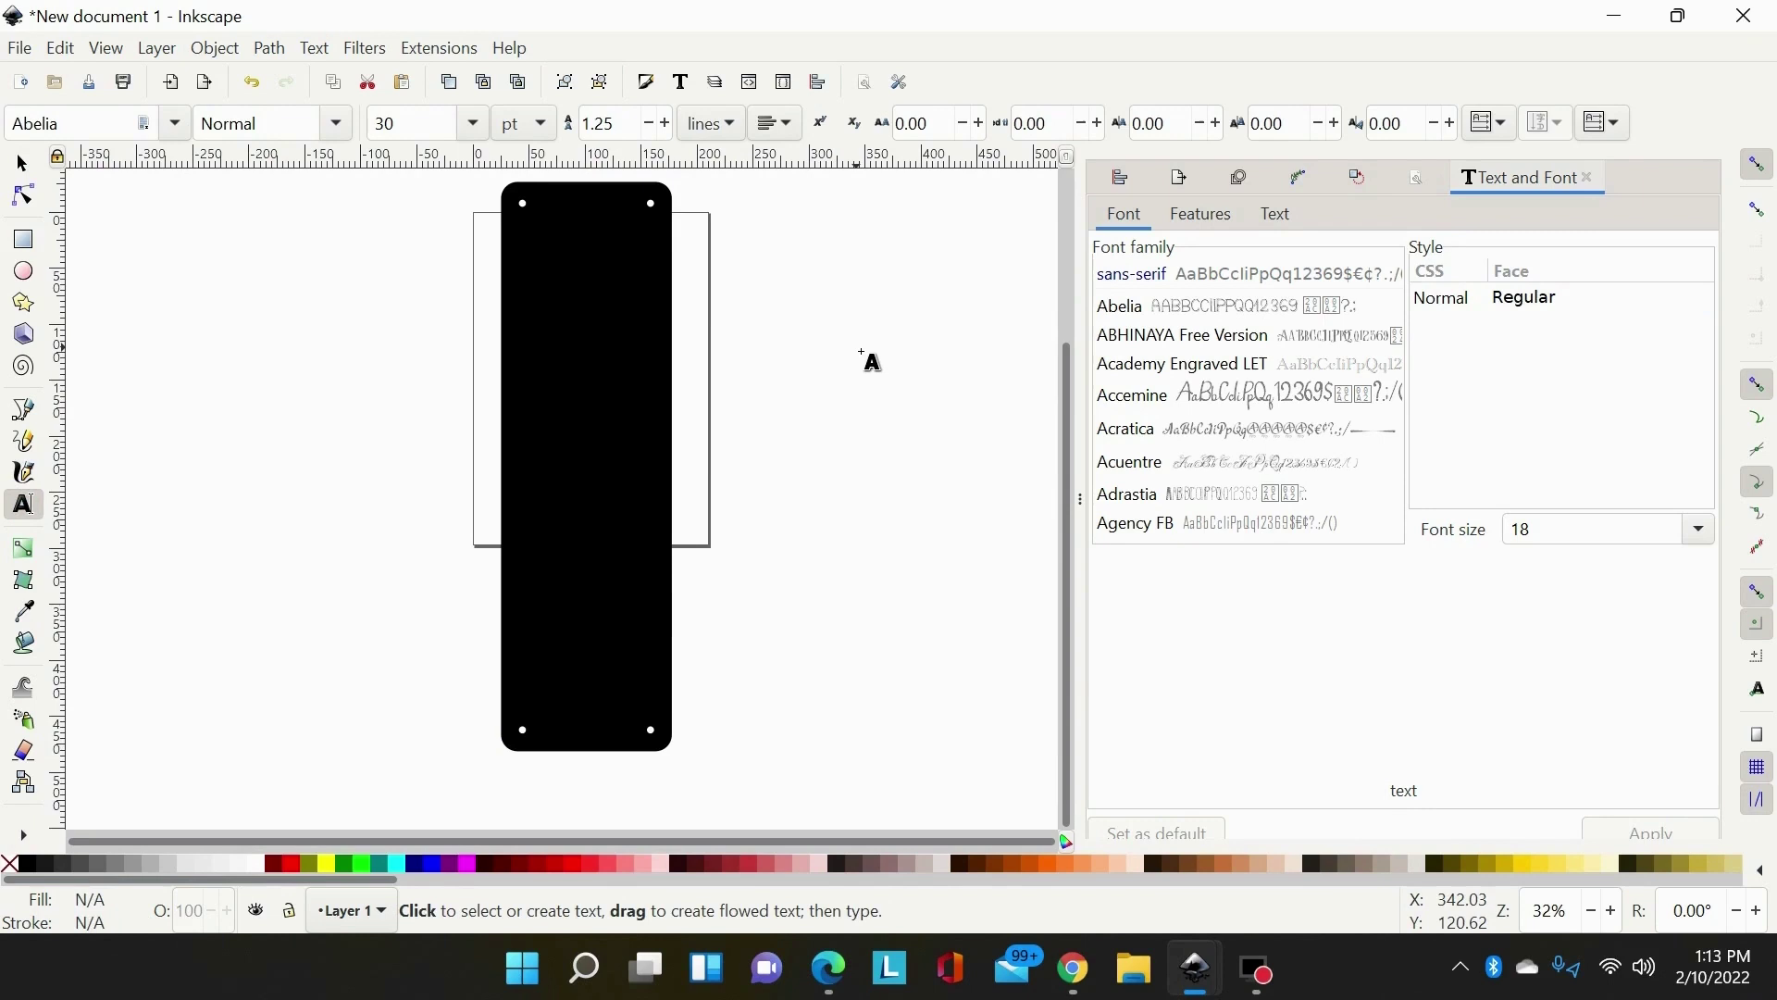
type("6022")
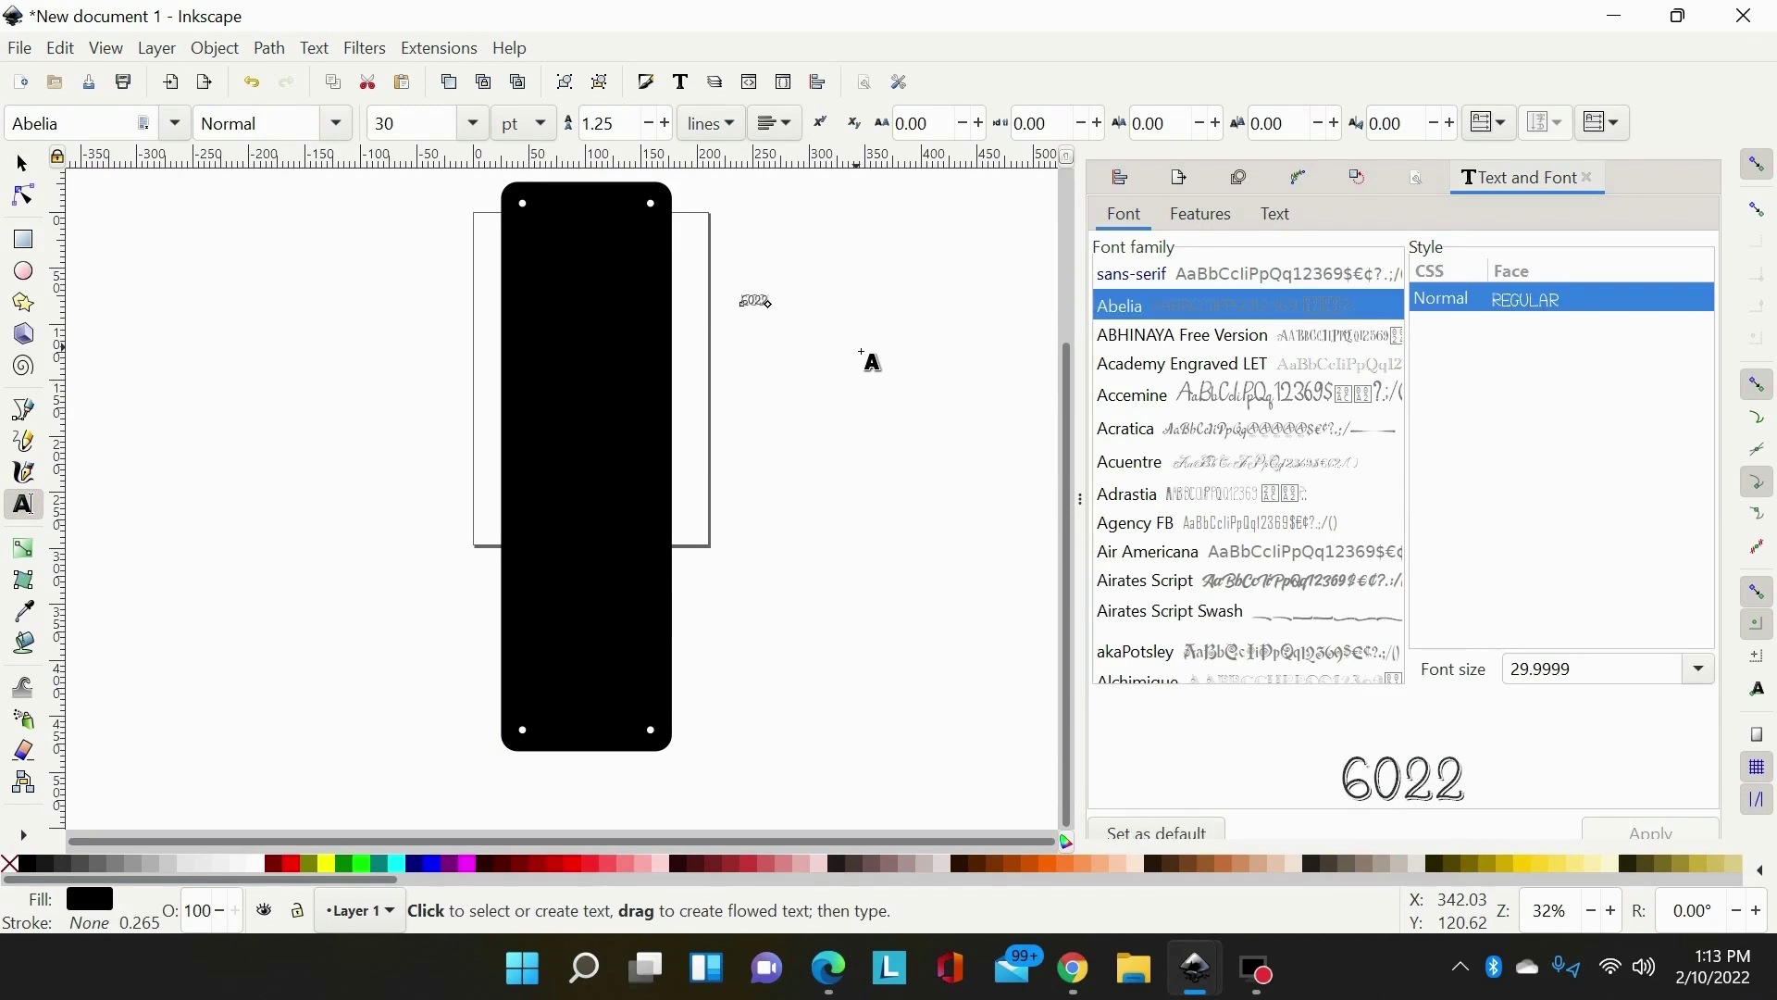
Colour the 6022 text red, enlarge it to about 8.8 in wide, and move it right.
left_click(23, 163)
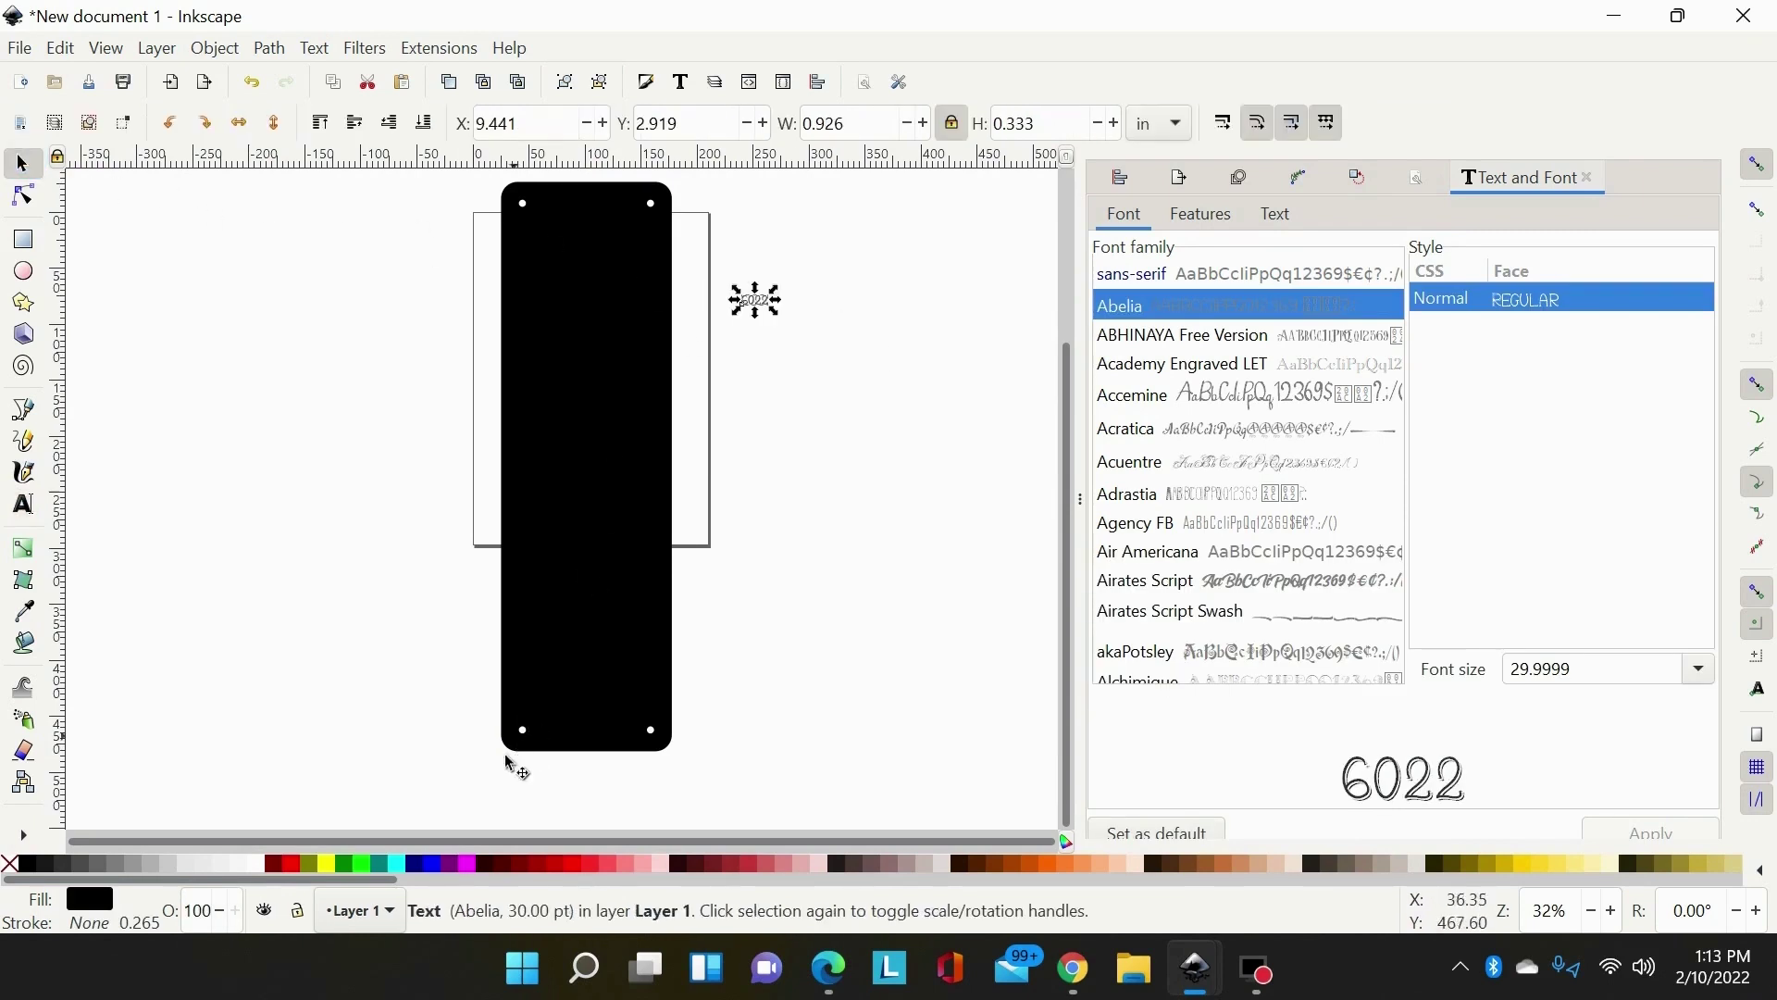
left_click(289, 864)
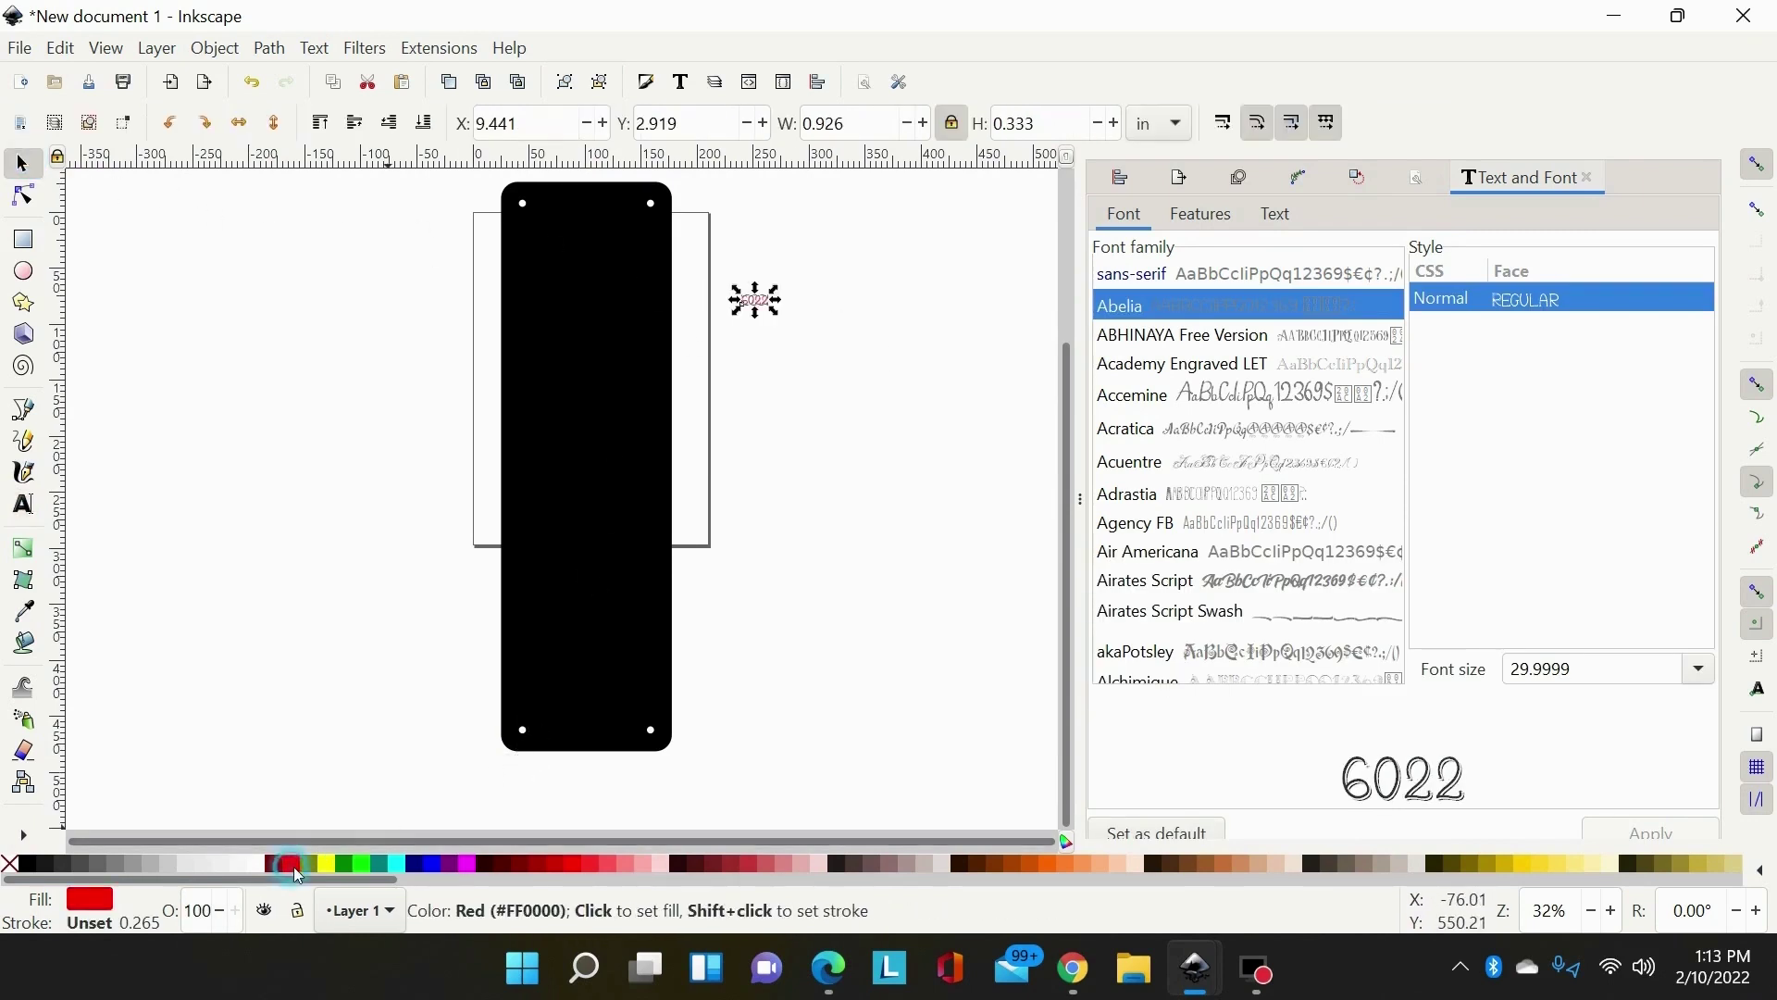
left_click(777, 313)
left_click_drag(793, 327, 768, 362)
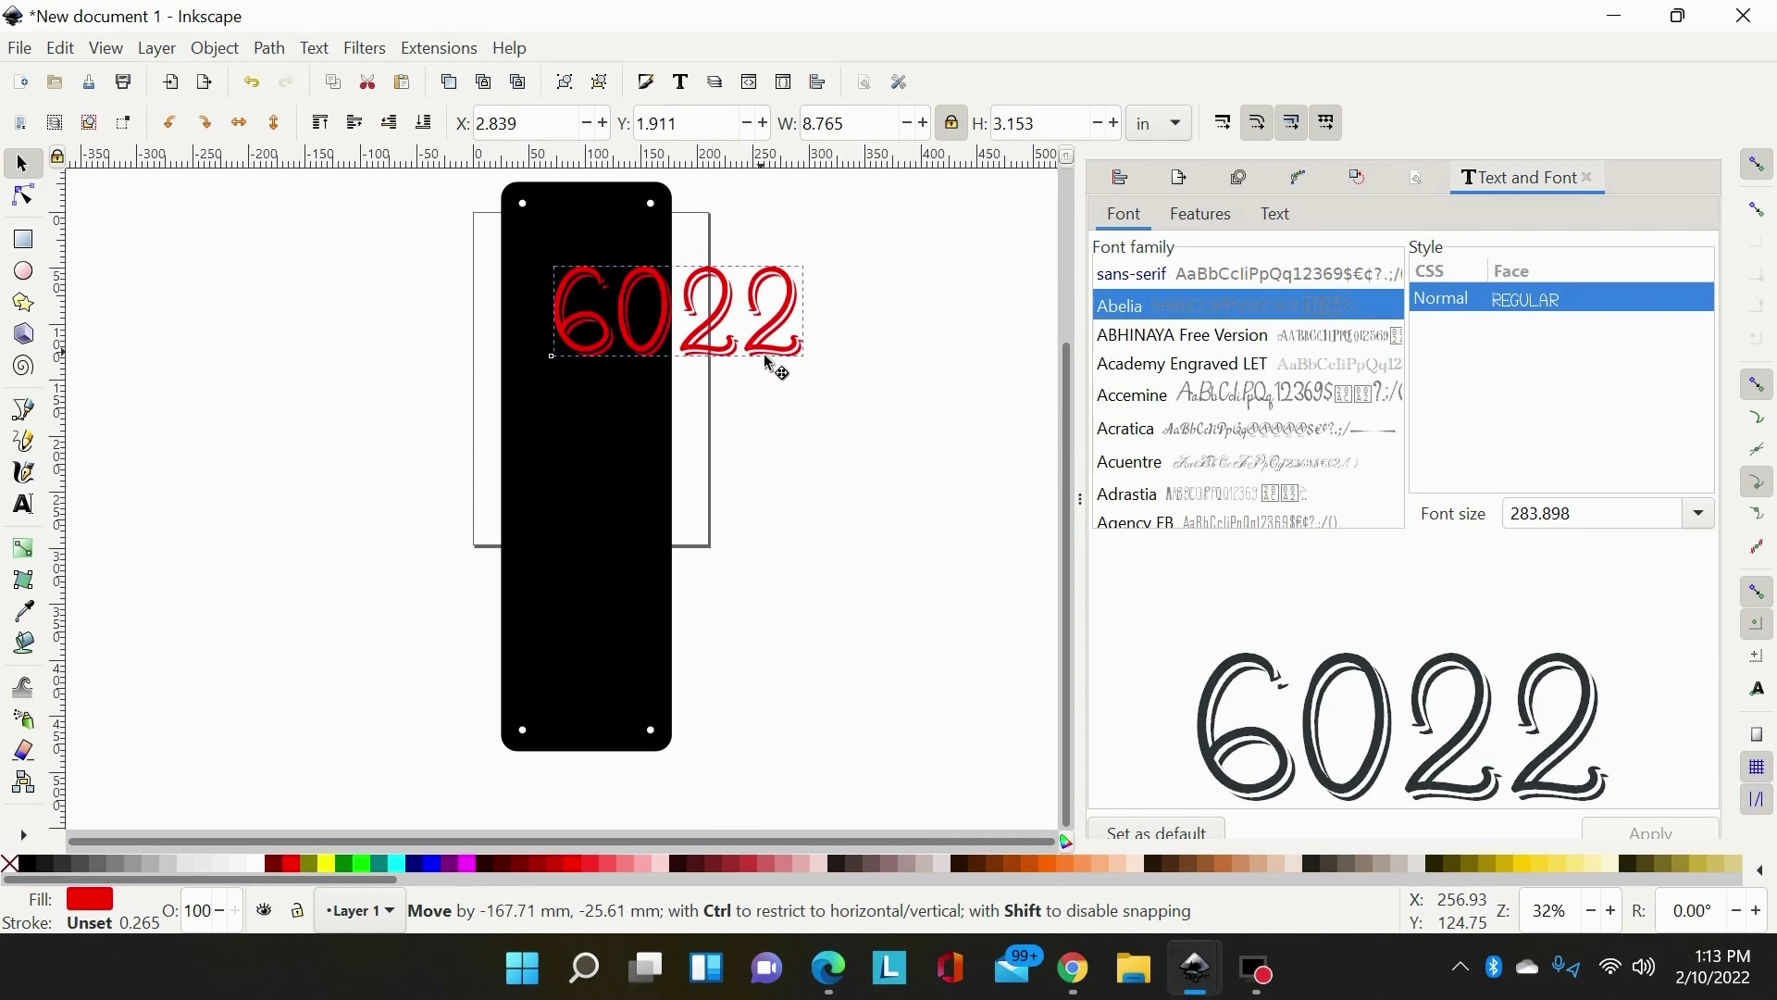
left_click_drag(767, 362, 910, 396)
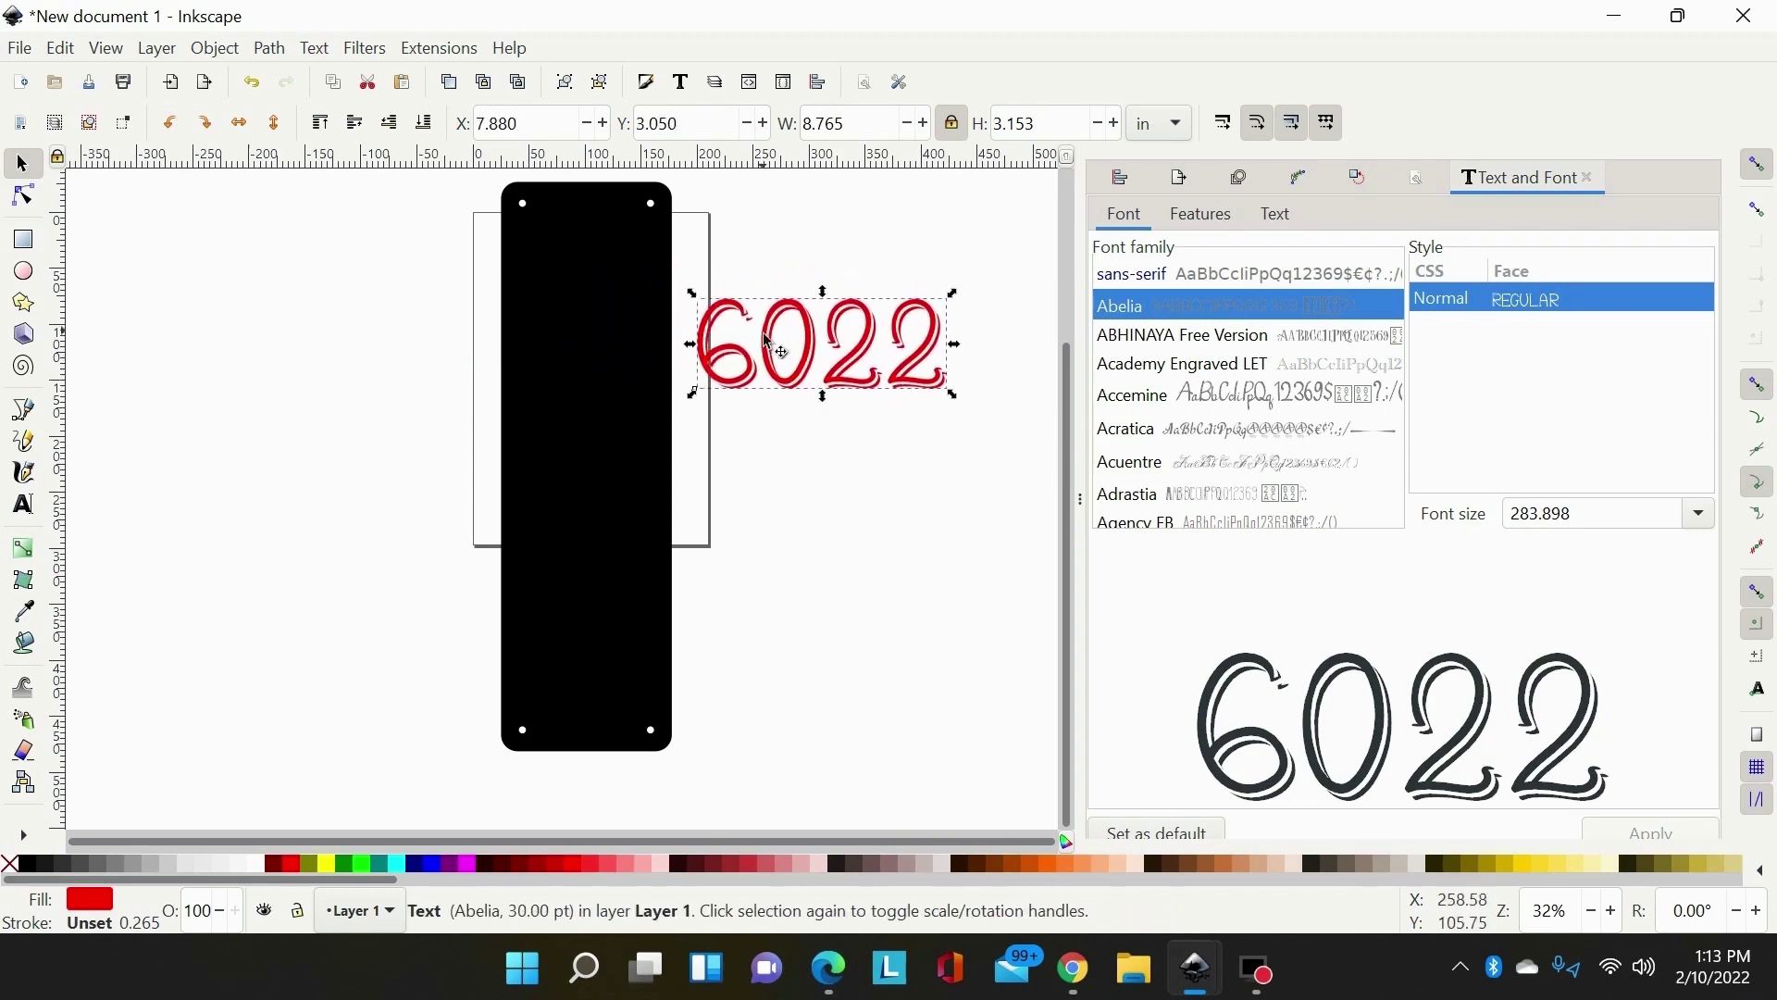
Switch the 6022 text from Abelia to the Vintage ITC Std font family.
left_click(23, 506)
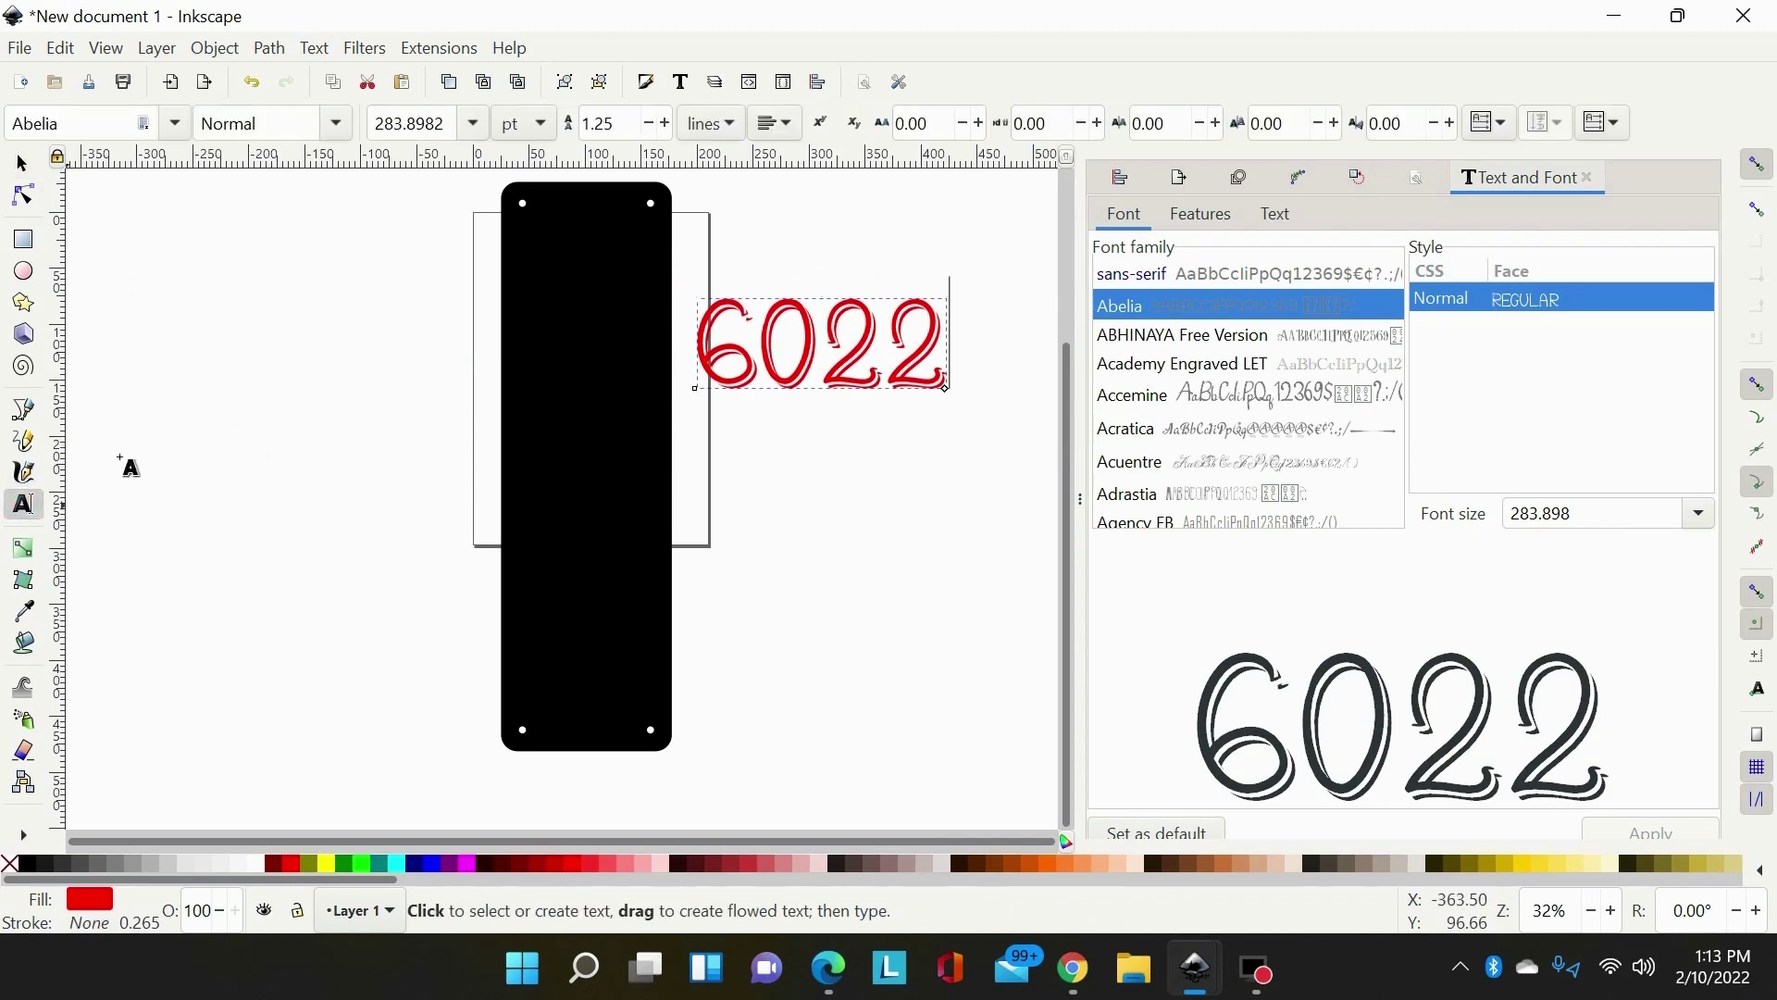
left_click(174, 123)
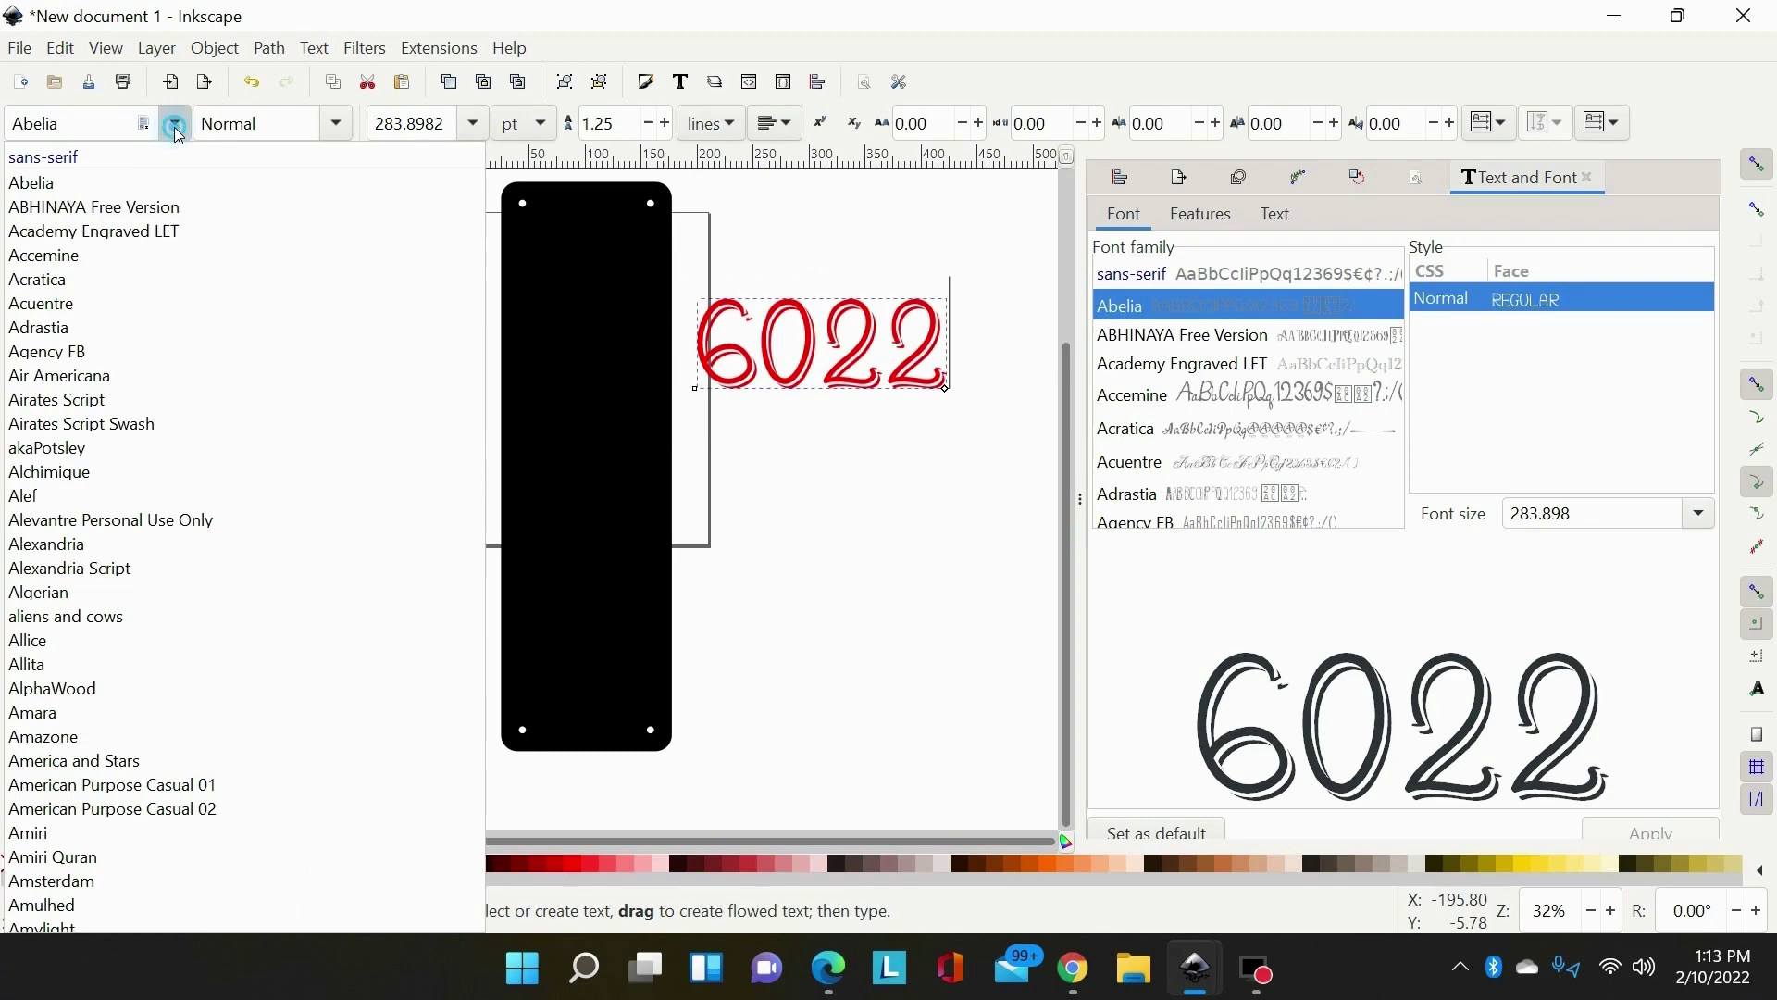
left_click(175, 123)
left_click(175, 123)
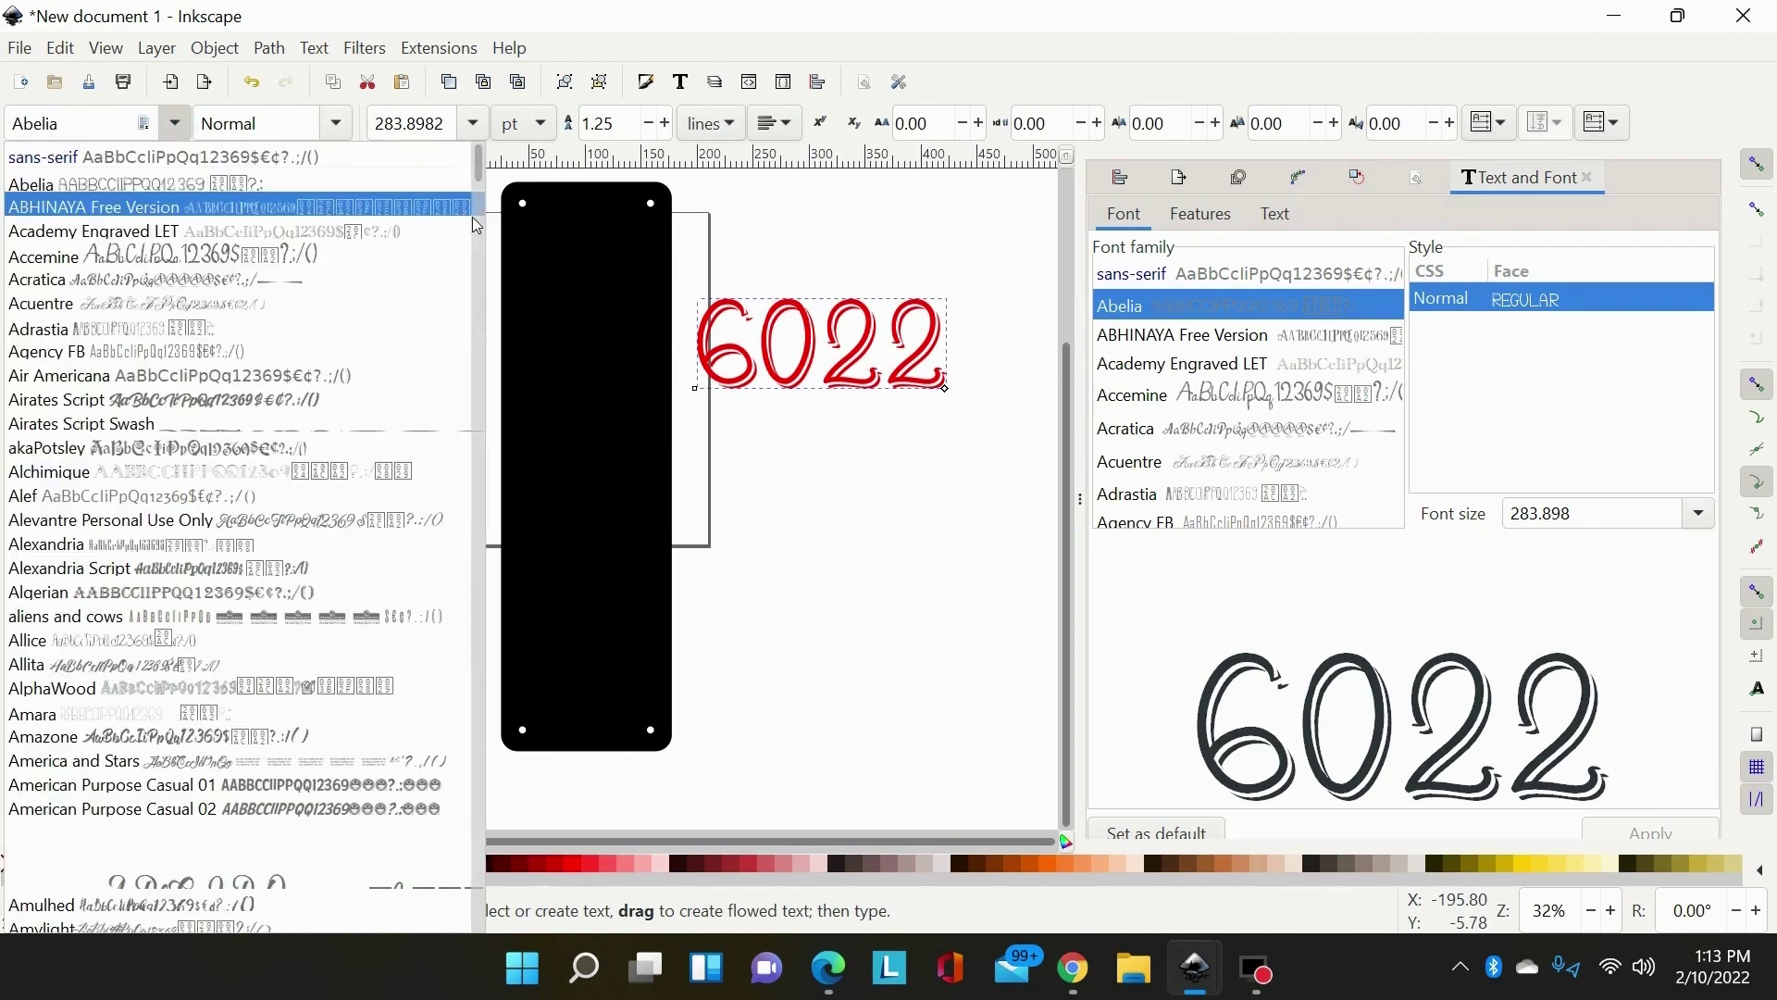
scroll(476, 371, "down", 15)
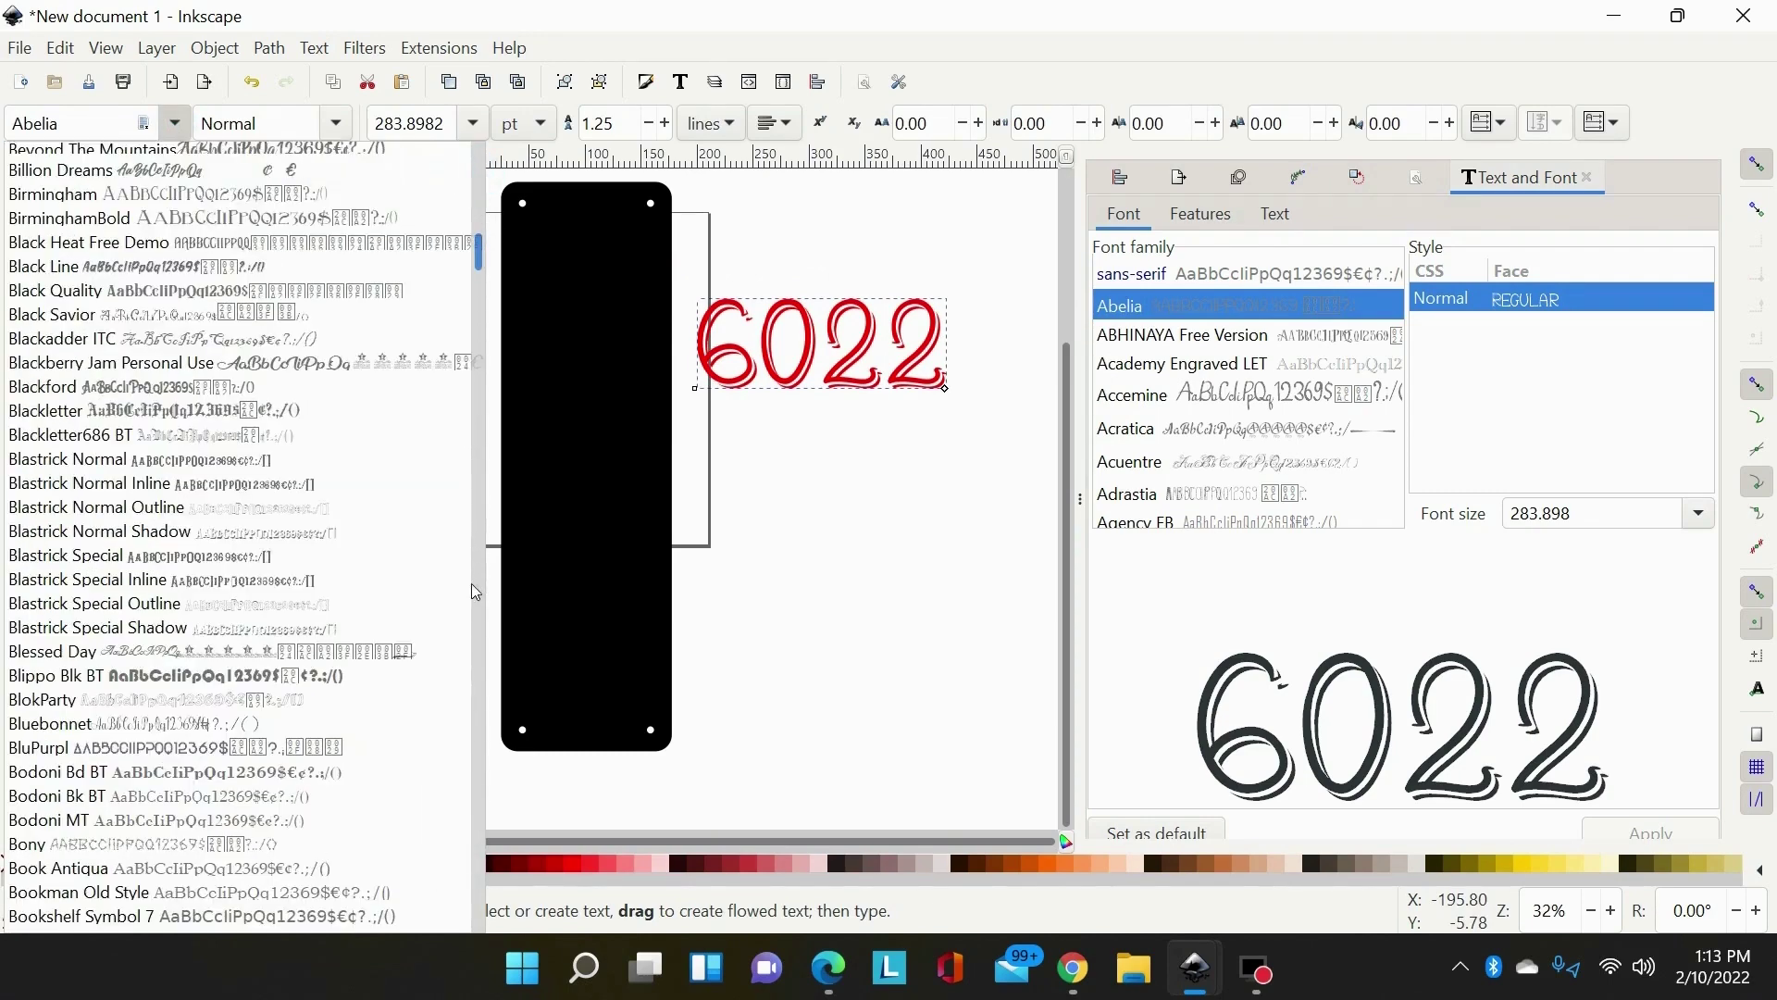
scroll(470, 583, "down", 20)
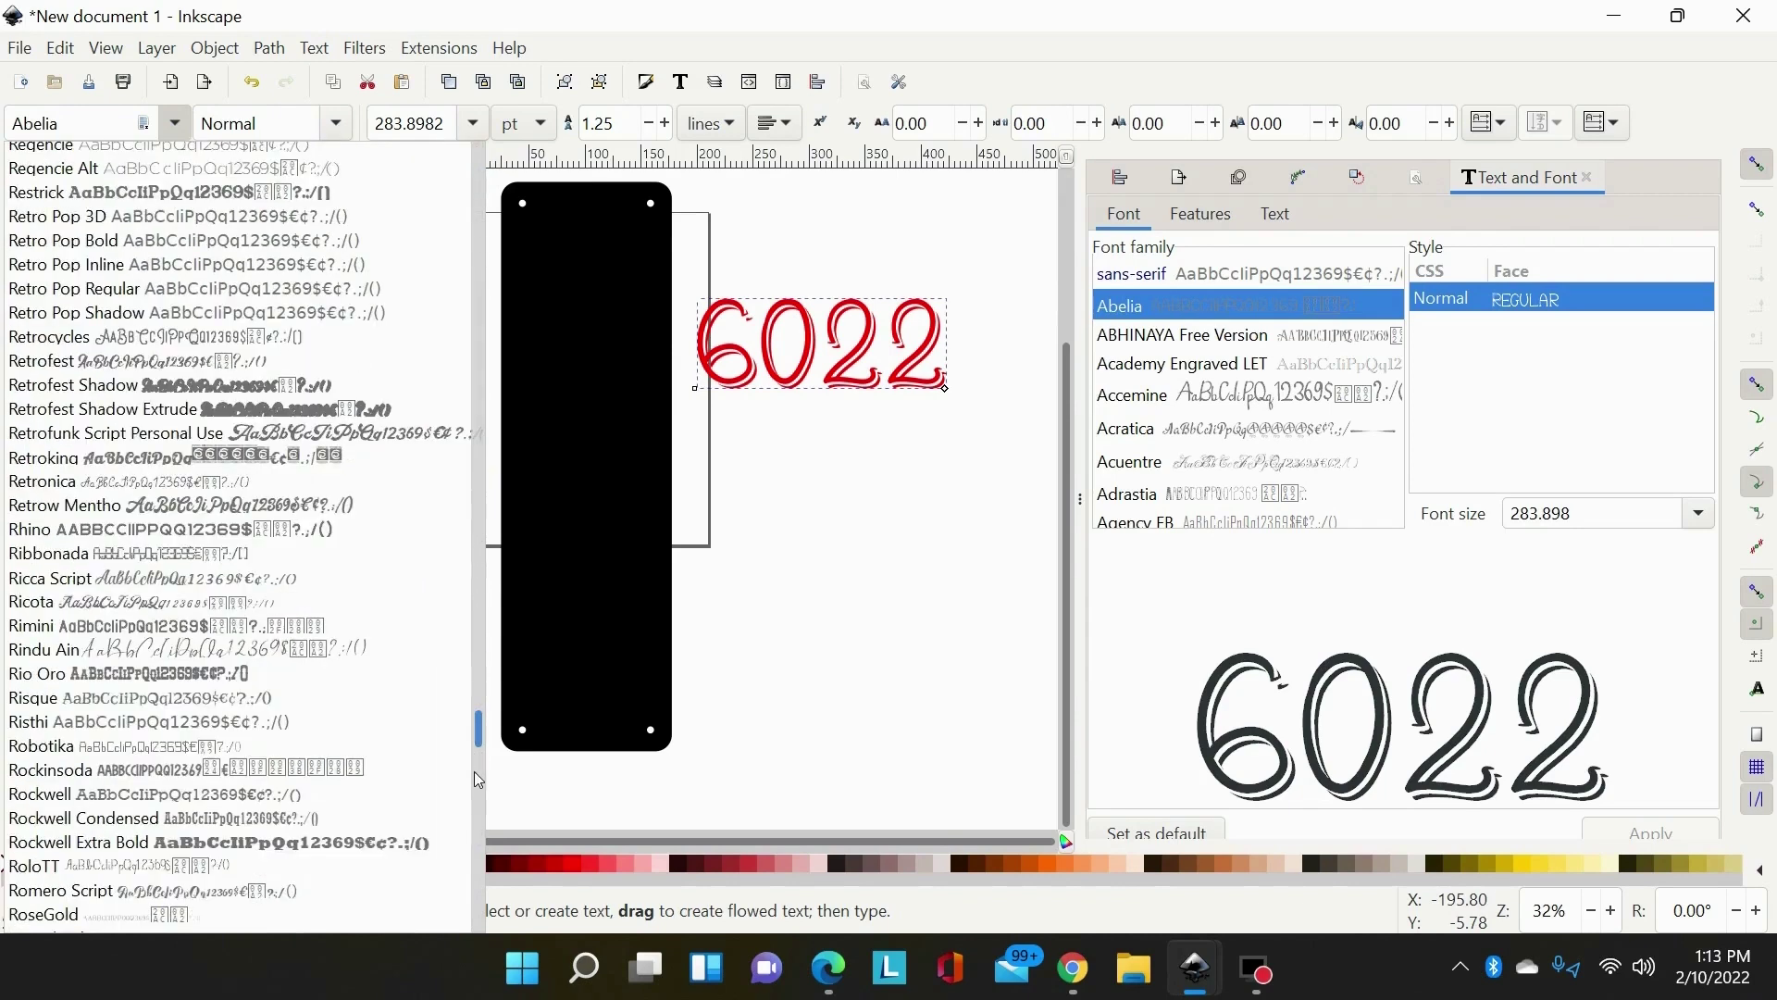
scroll(474, 780, "down", 20)
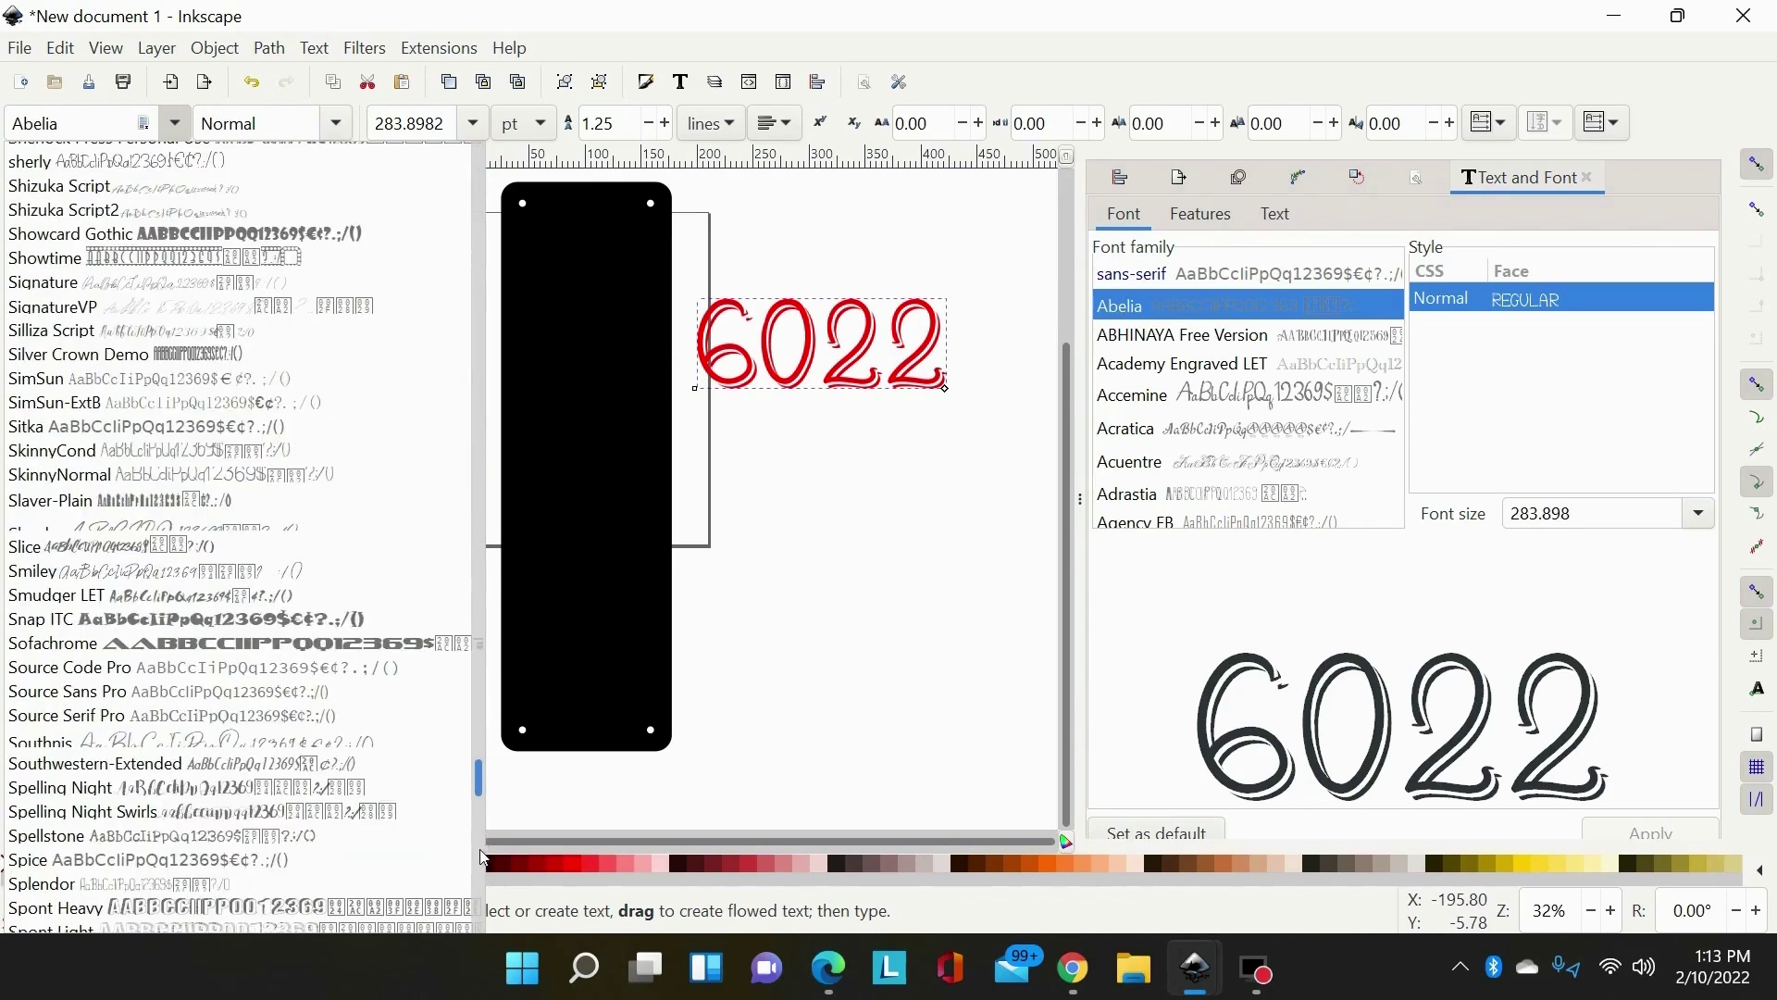
scroll(477, 833, "down", 15)
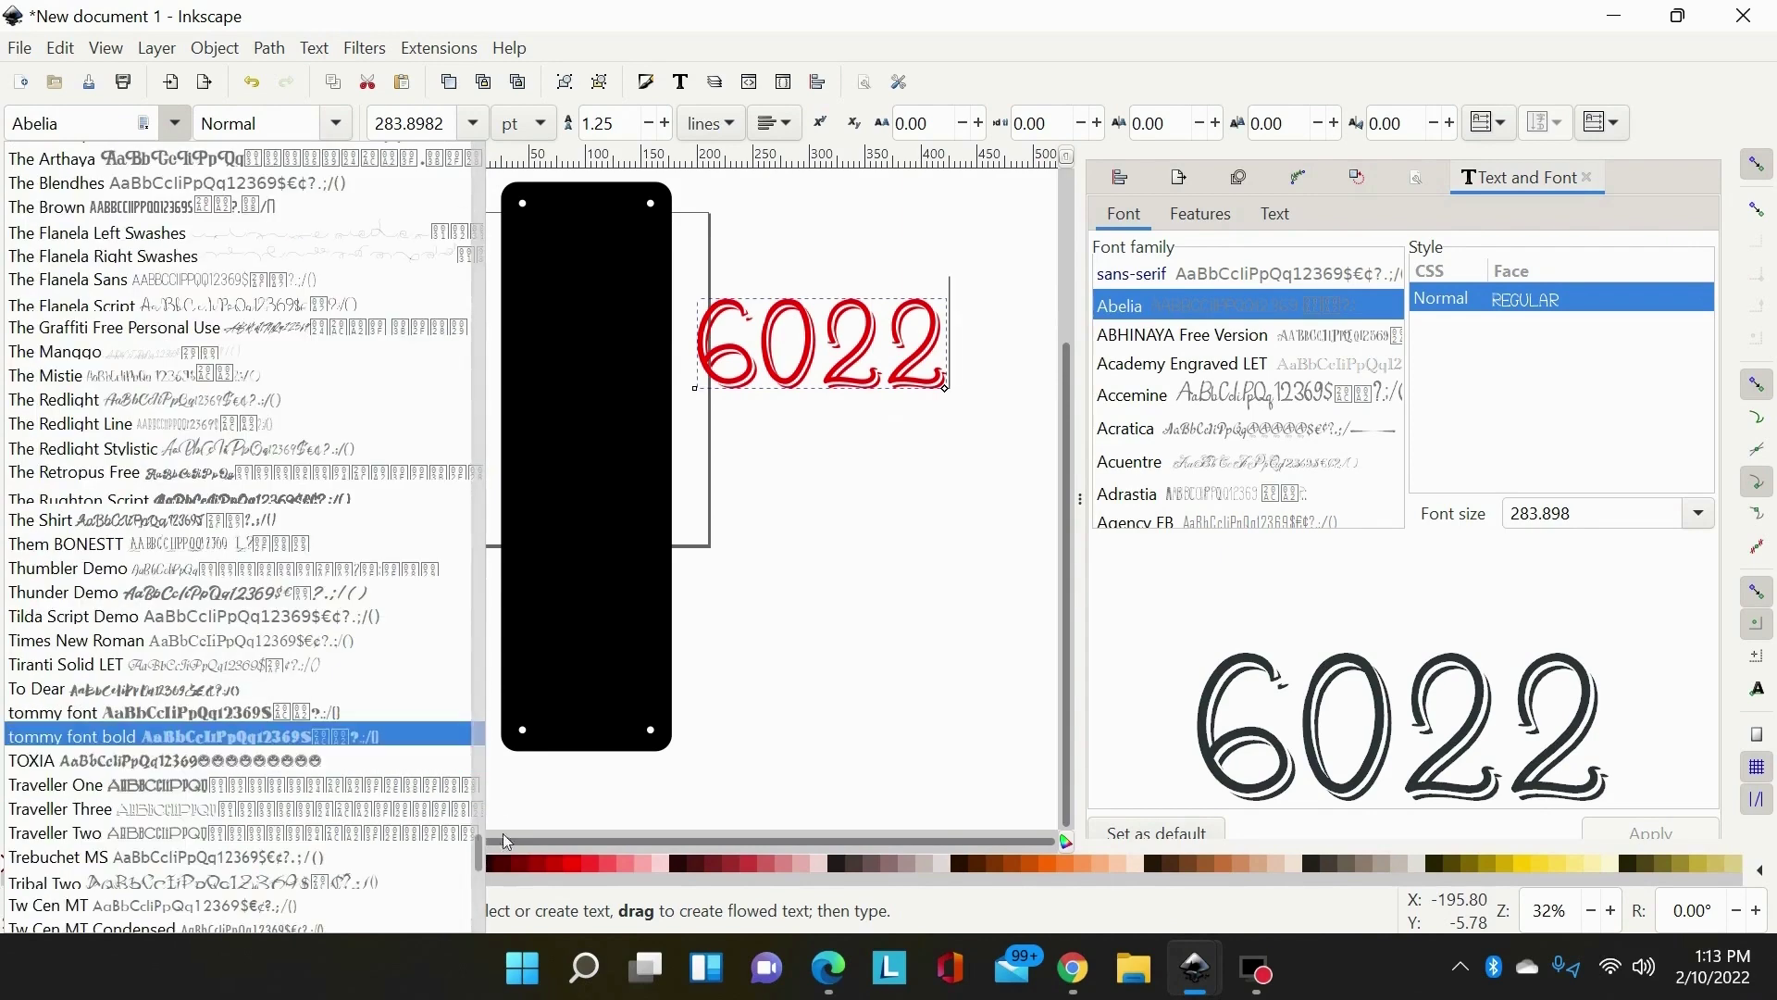
scroll(474, 880, "down", 12)
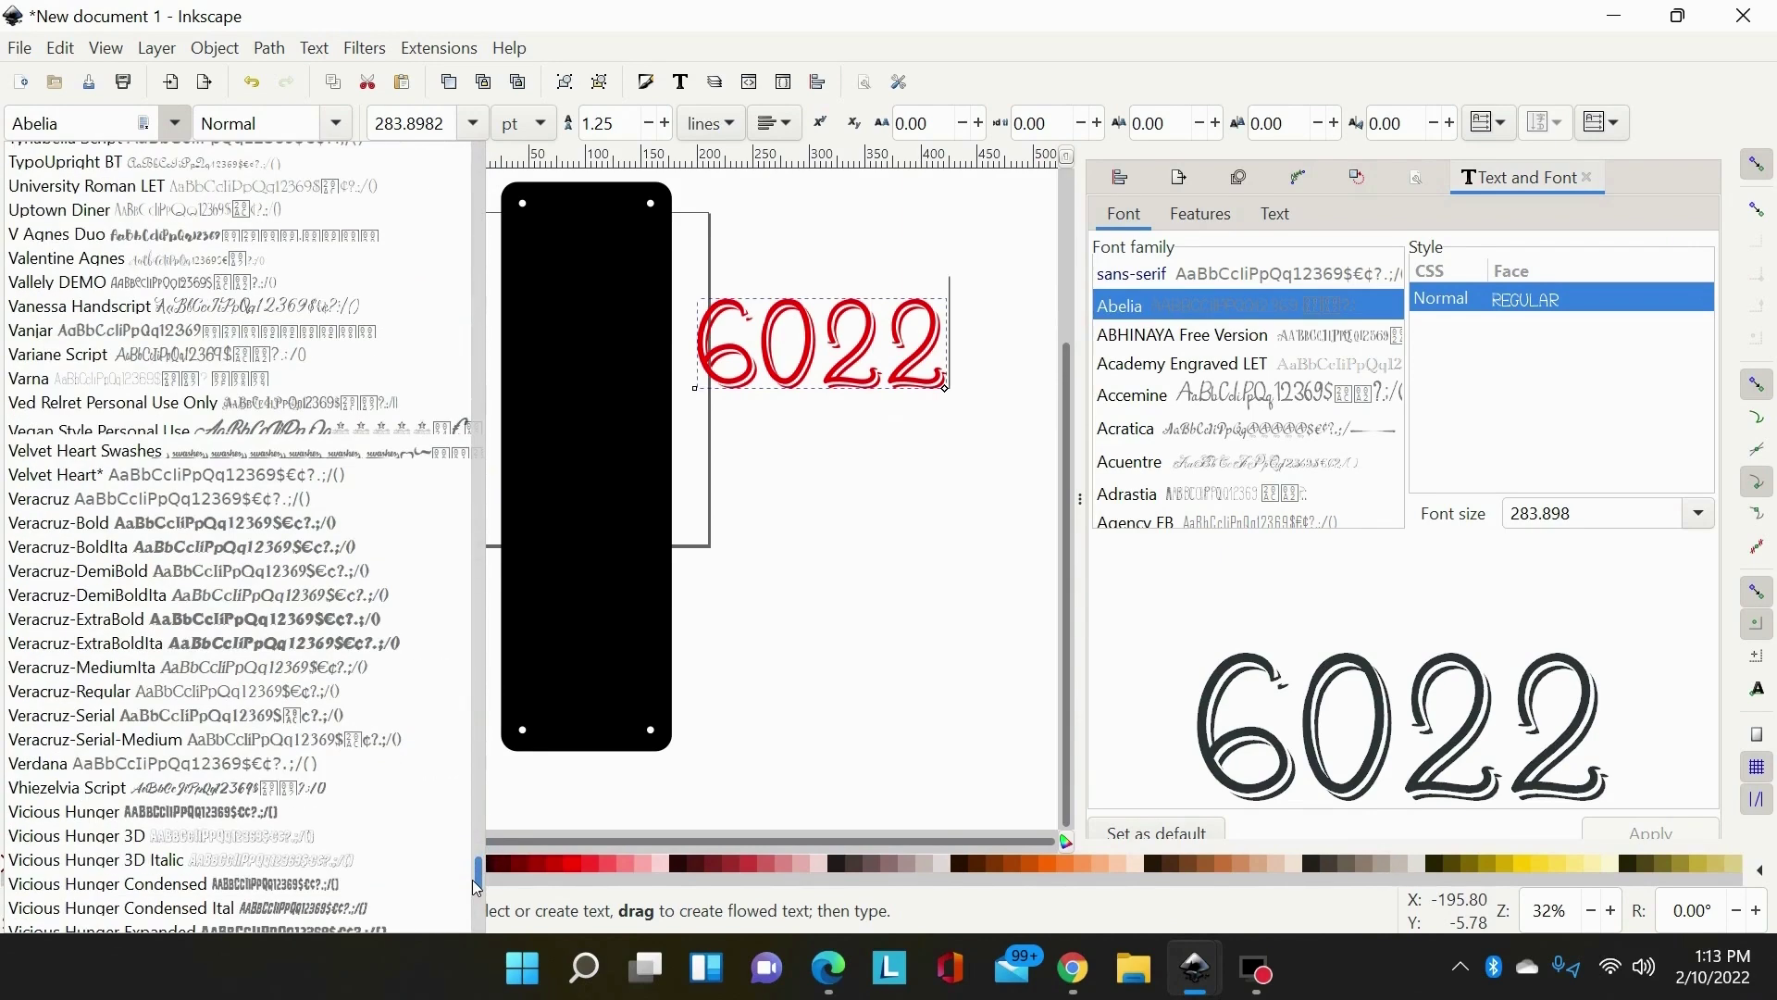
scroll(474, 884, "down", 1)
scroll(283, 722, "down", 6)
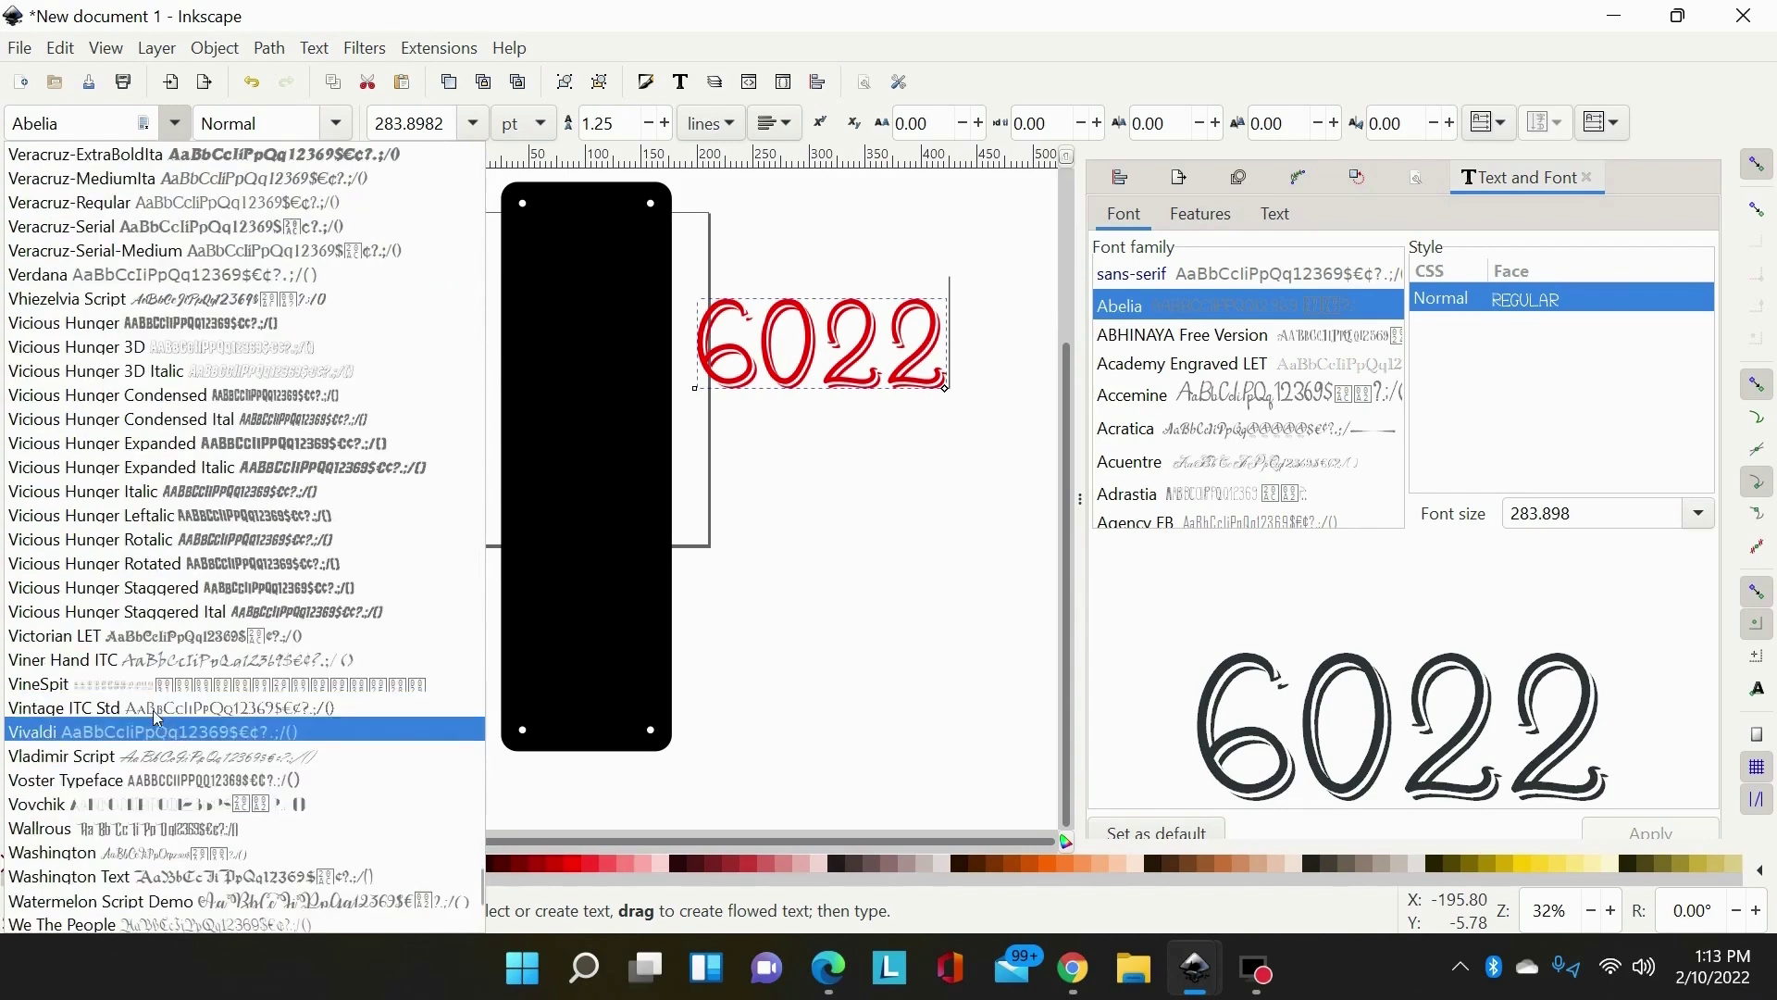
left_click(146, 706)
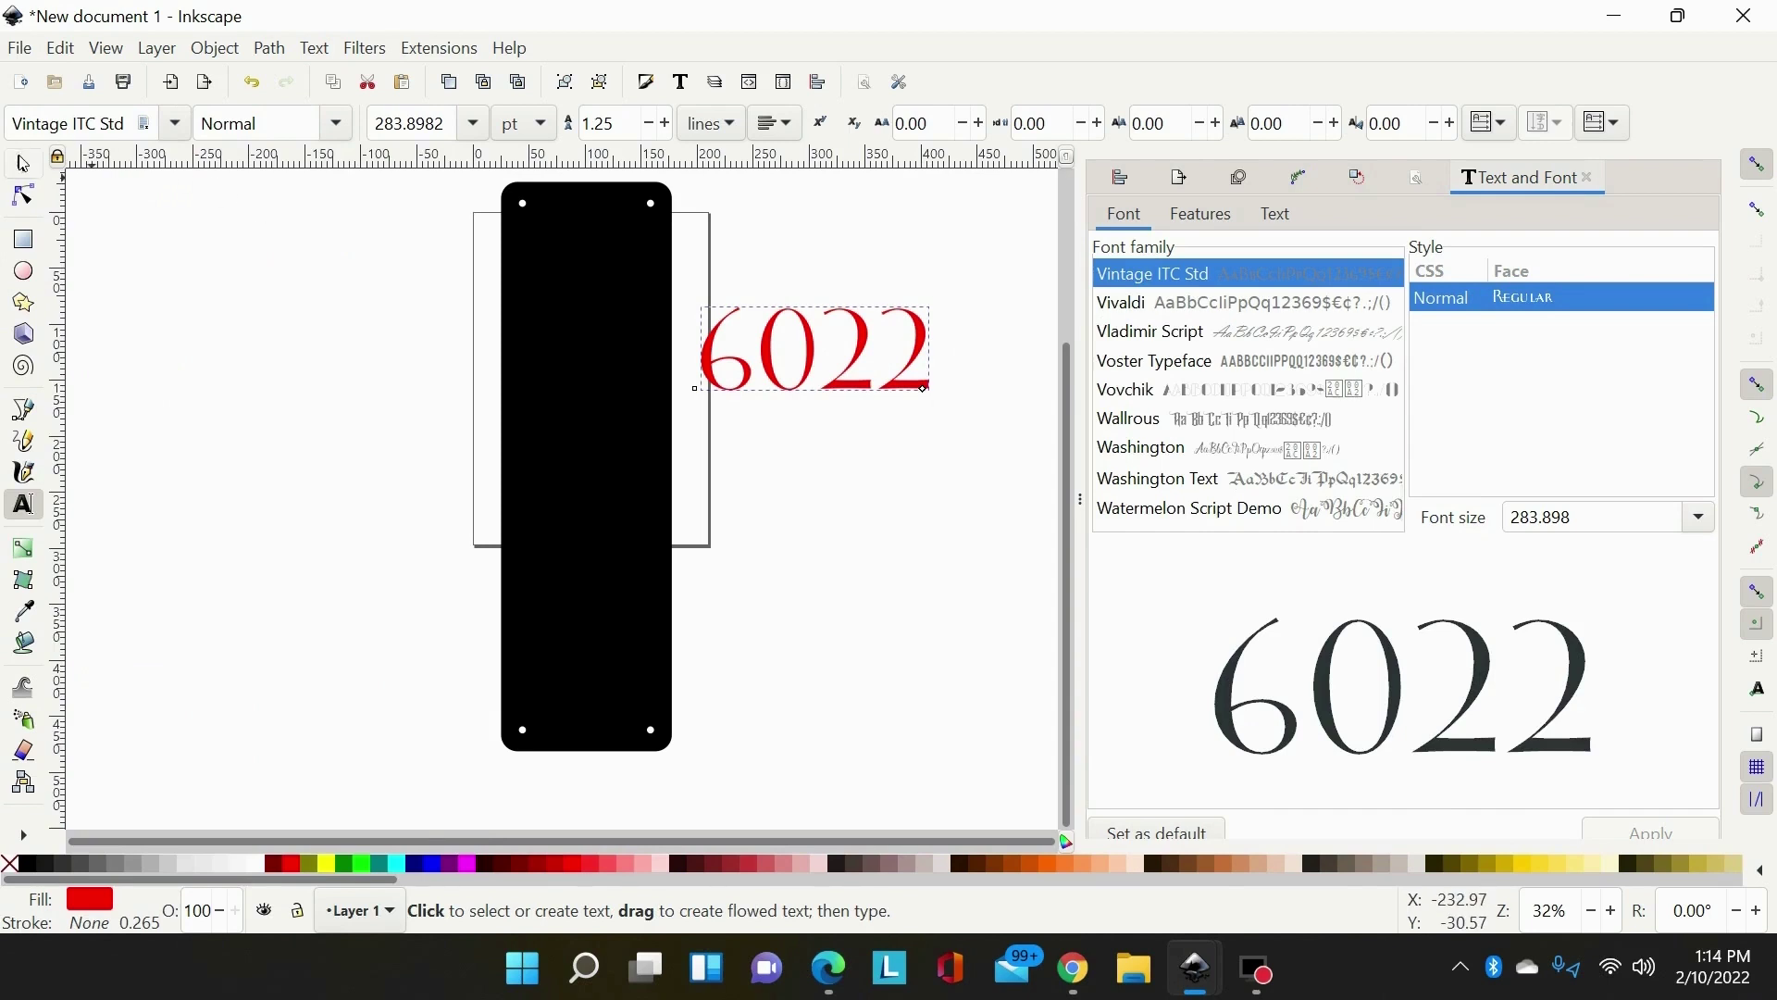
Give 6022 vertical block progression with upright character orientation.
left_click(23, 163)
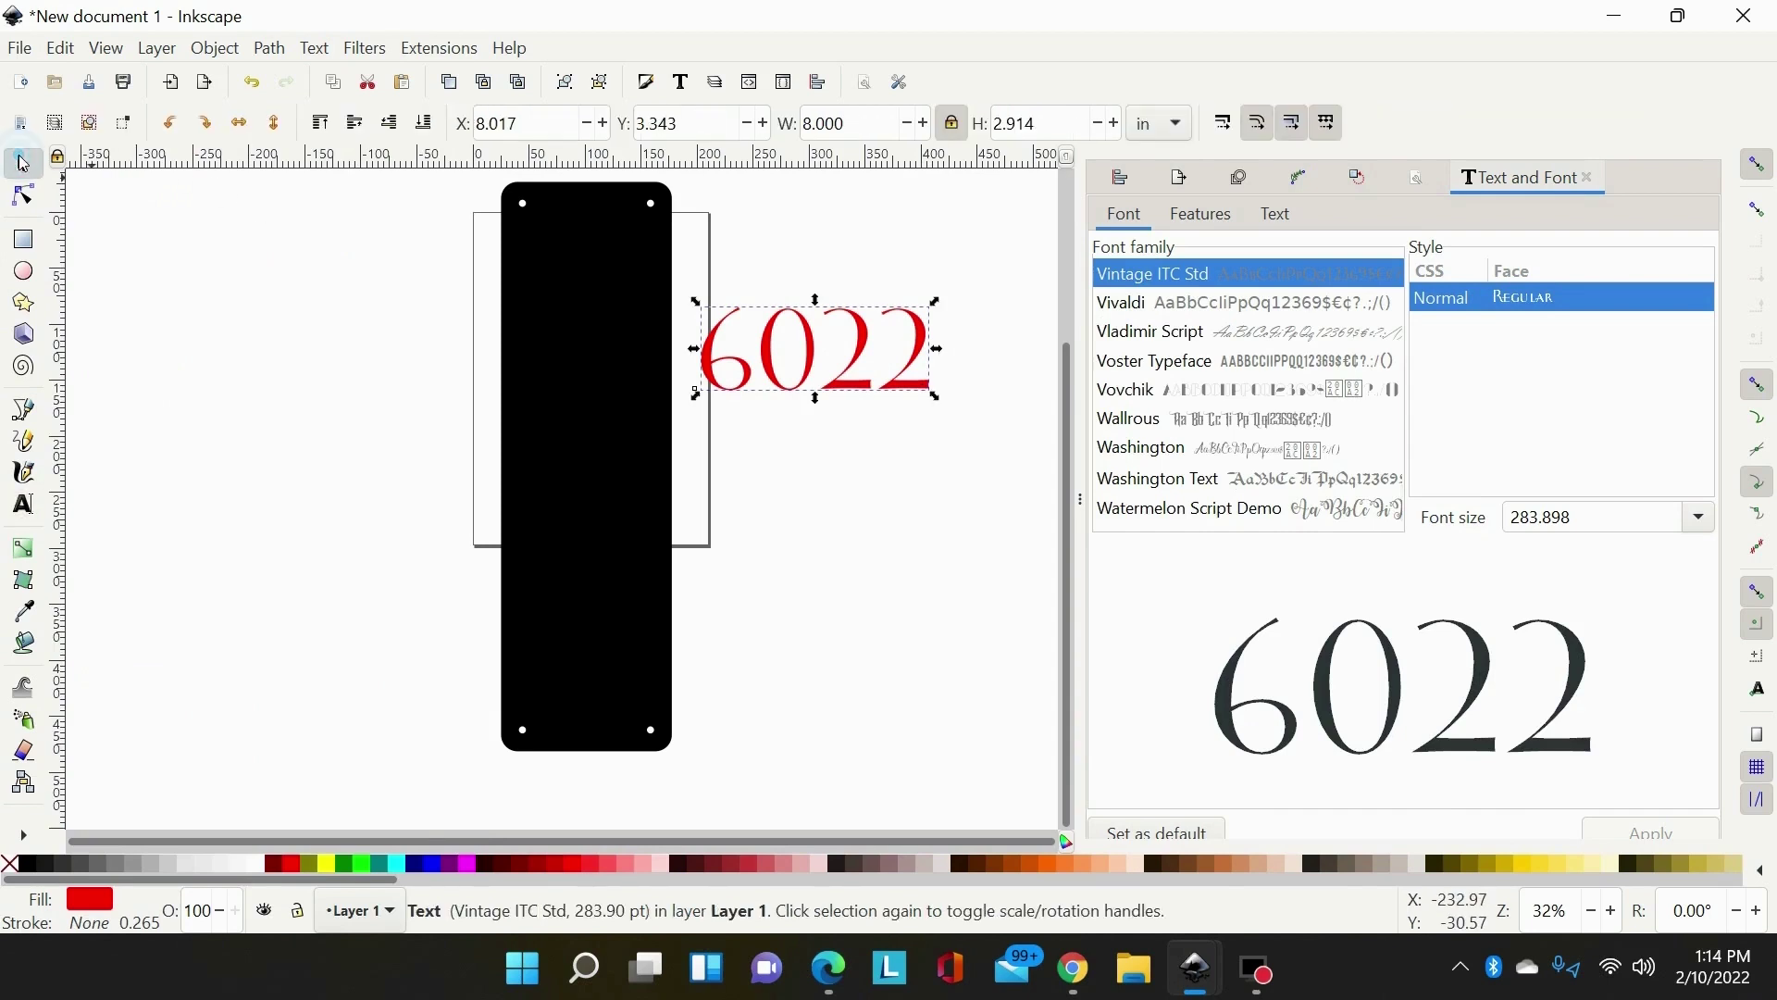
left_click(23, 504)
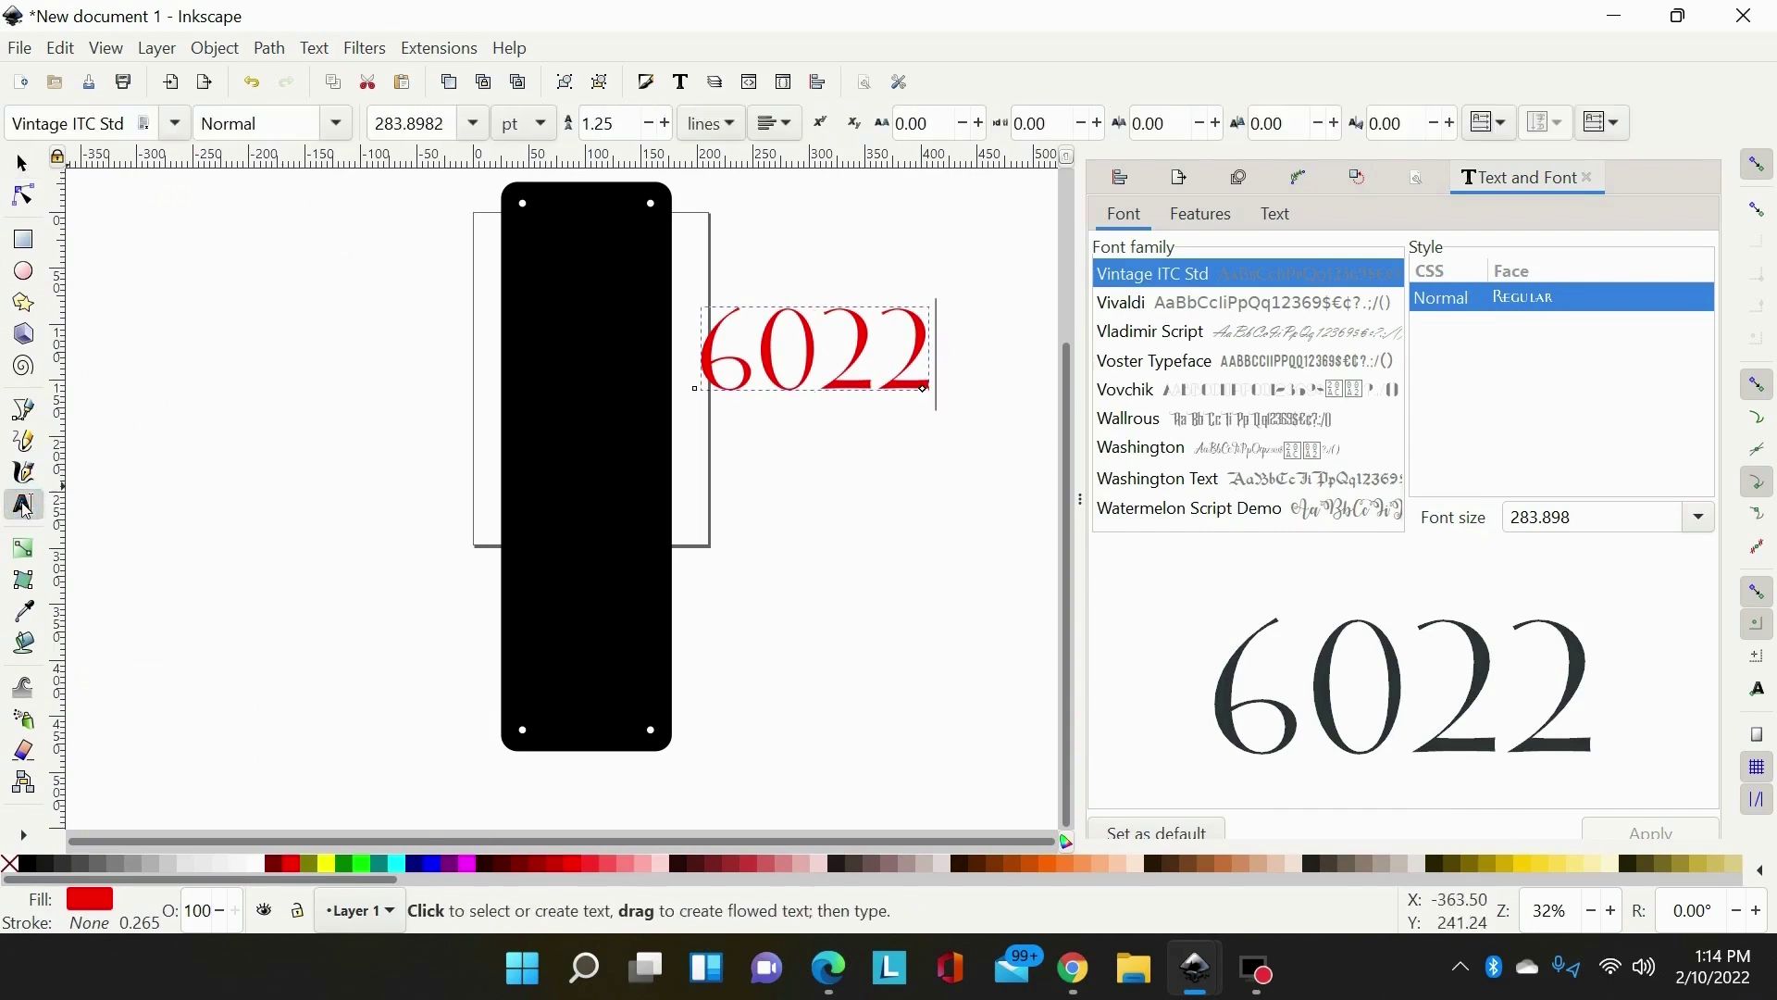
left_click(1505, 128)
left_click(1483, 154)
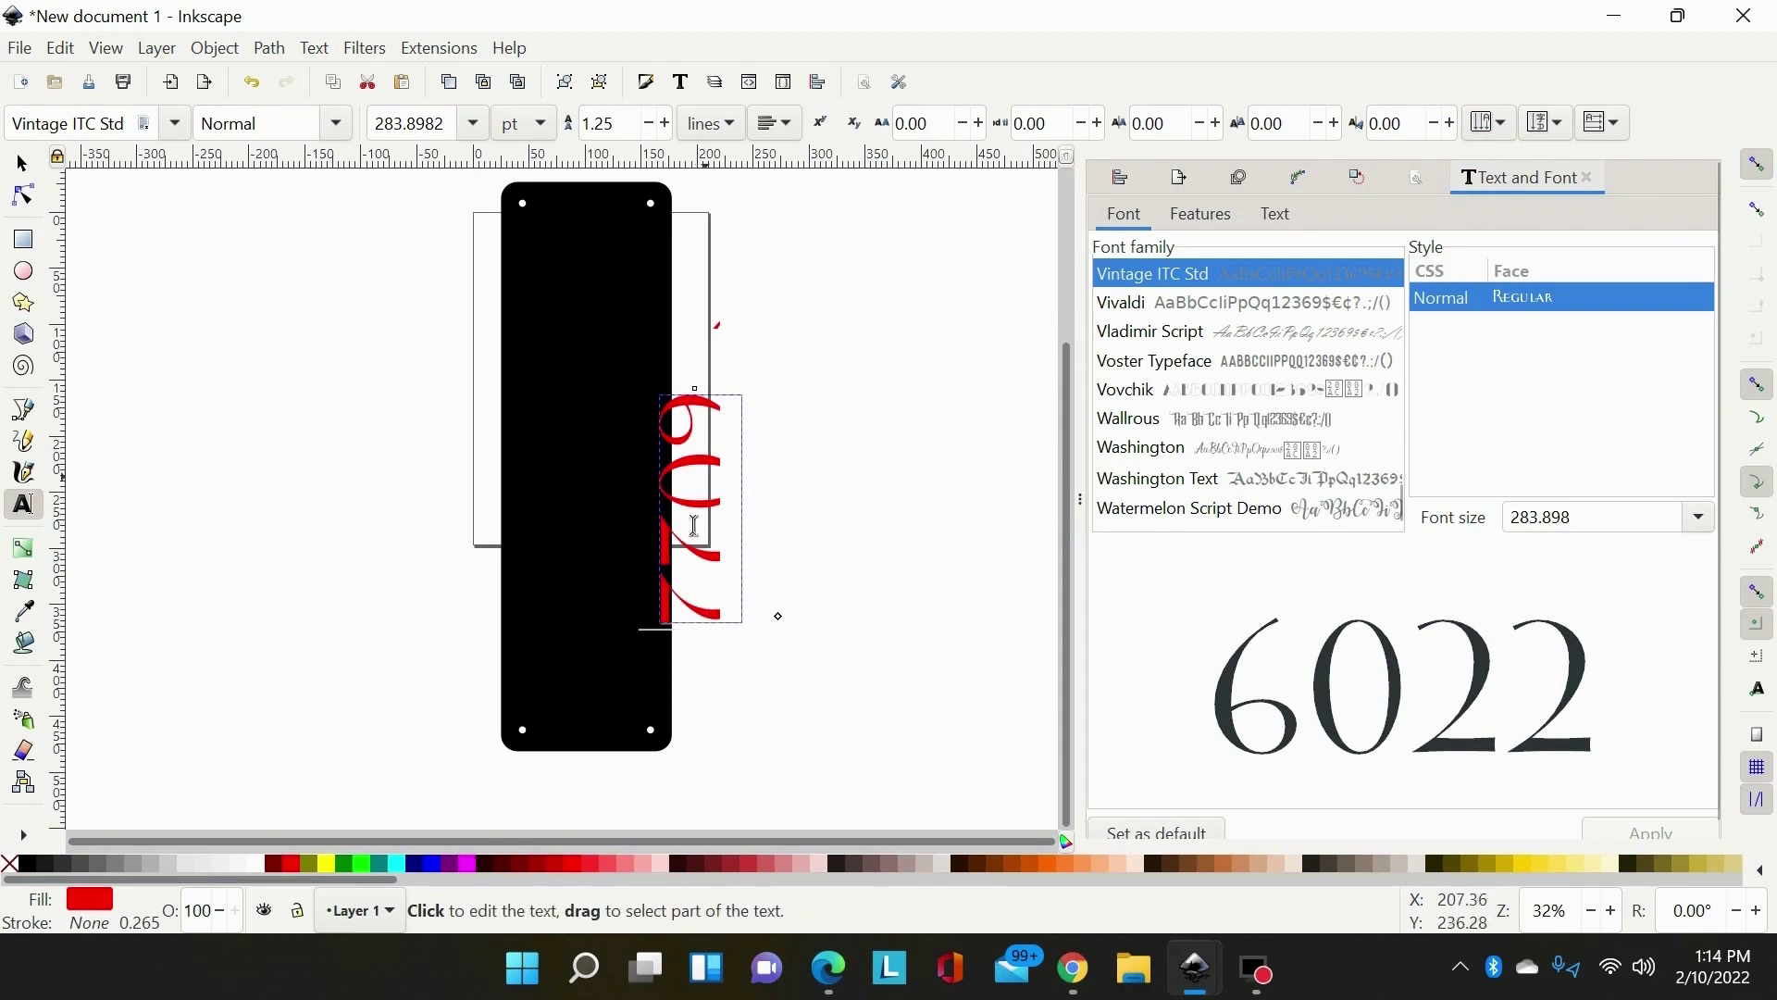
left_click(1547, 125)
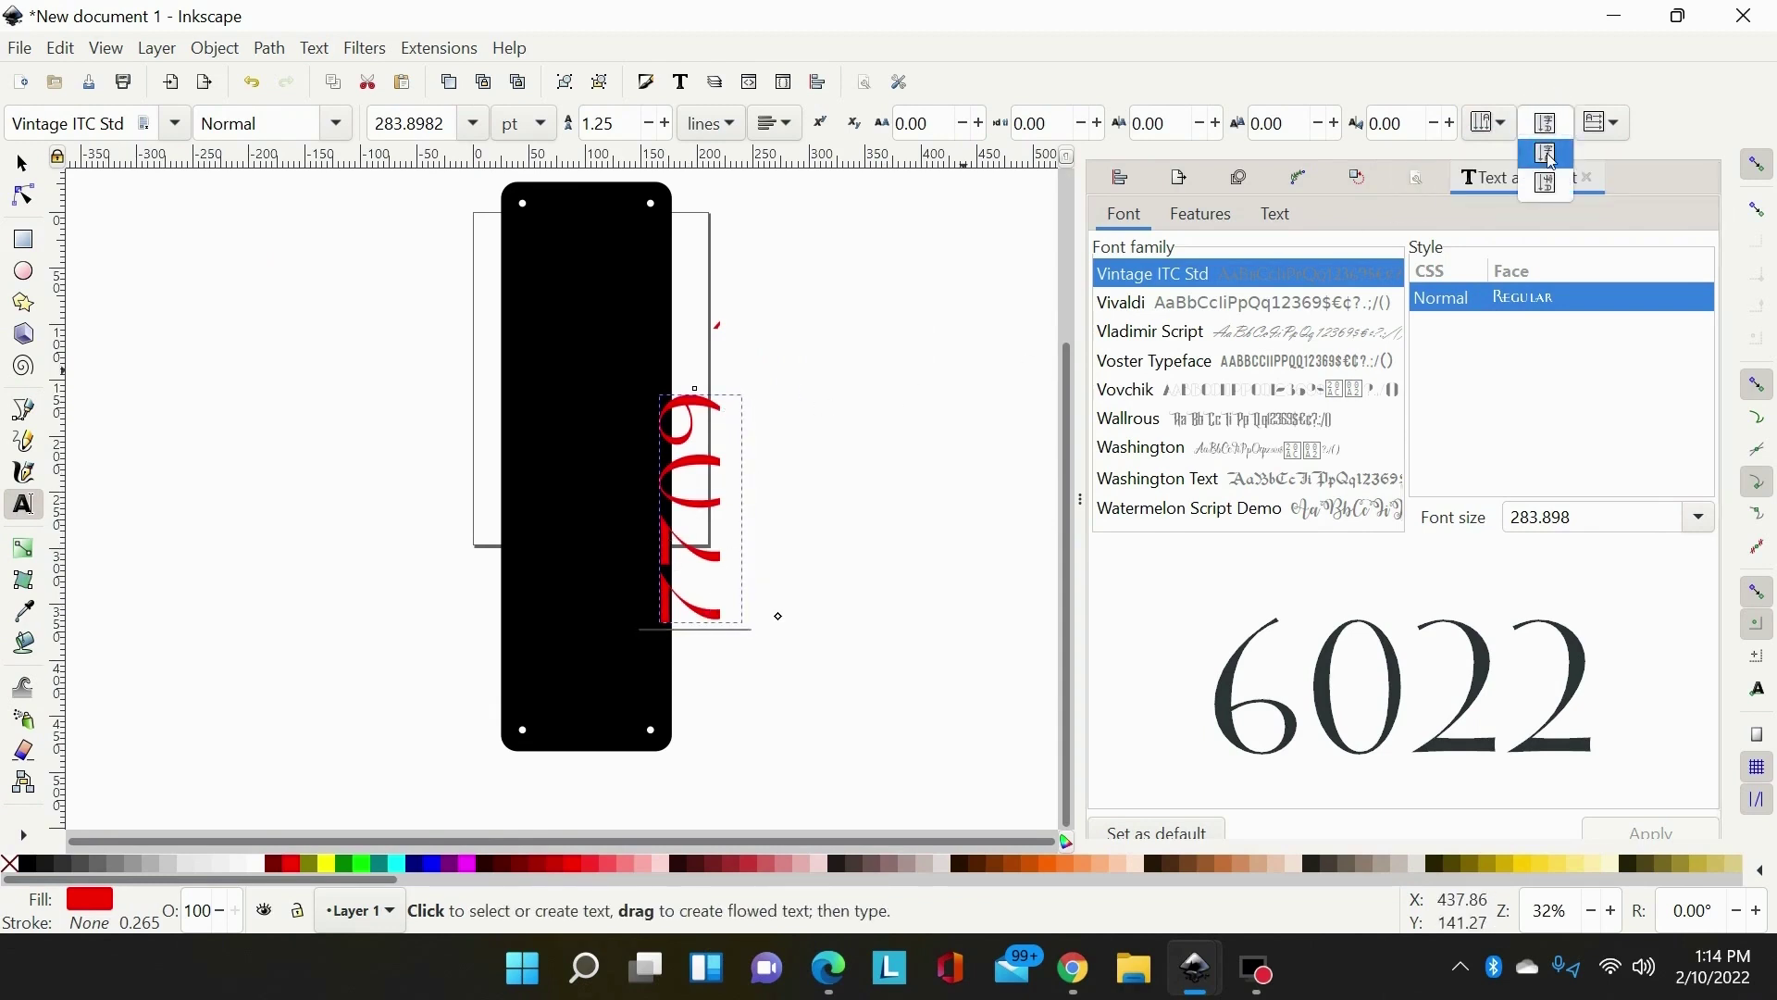
left_click(1552, 158)
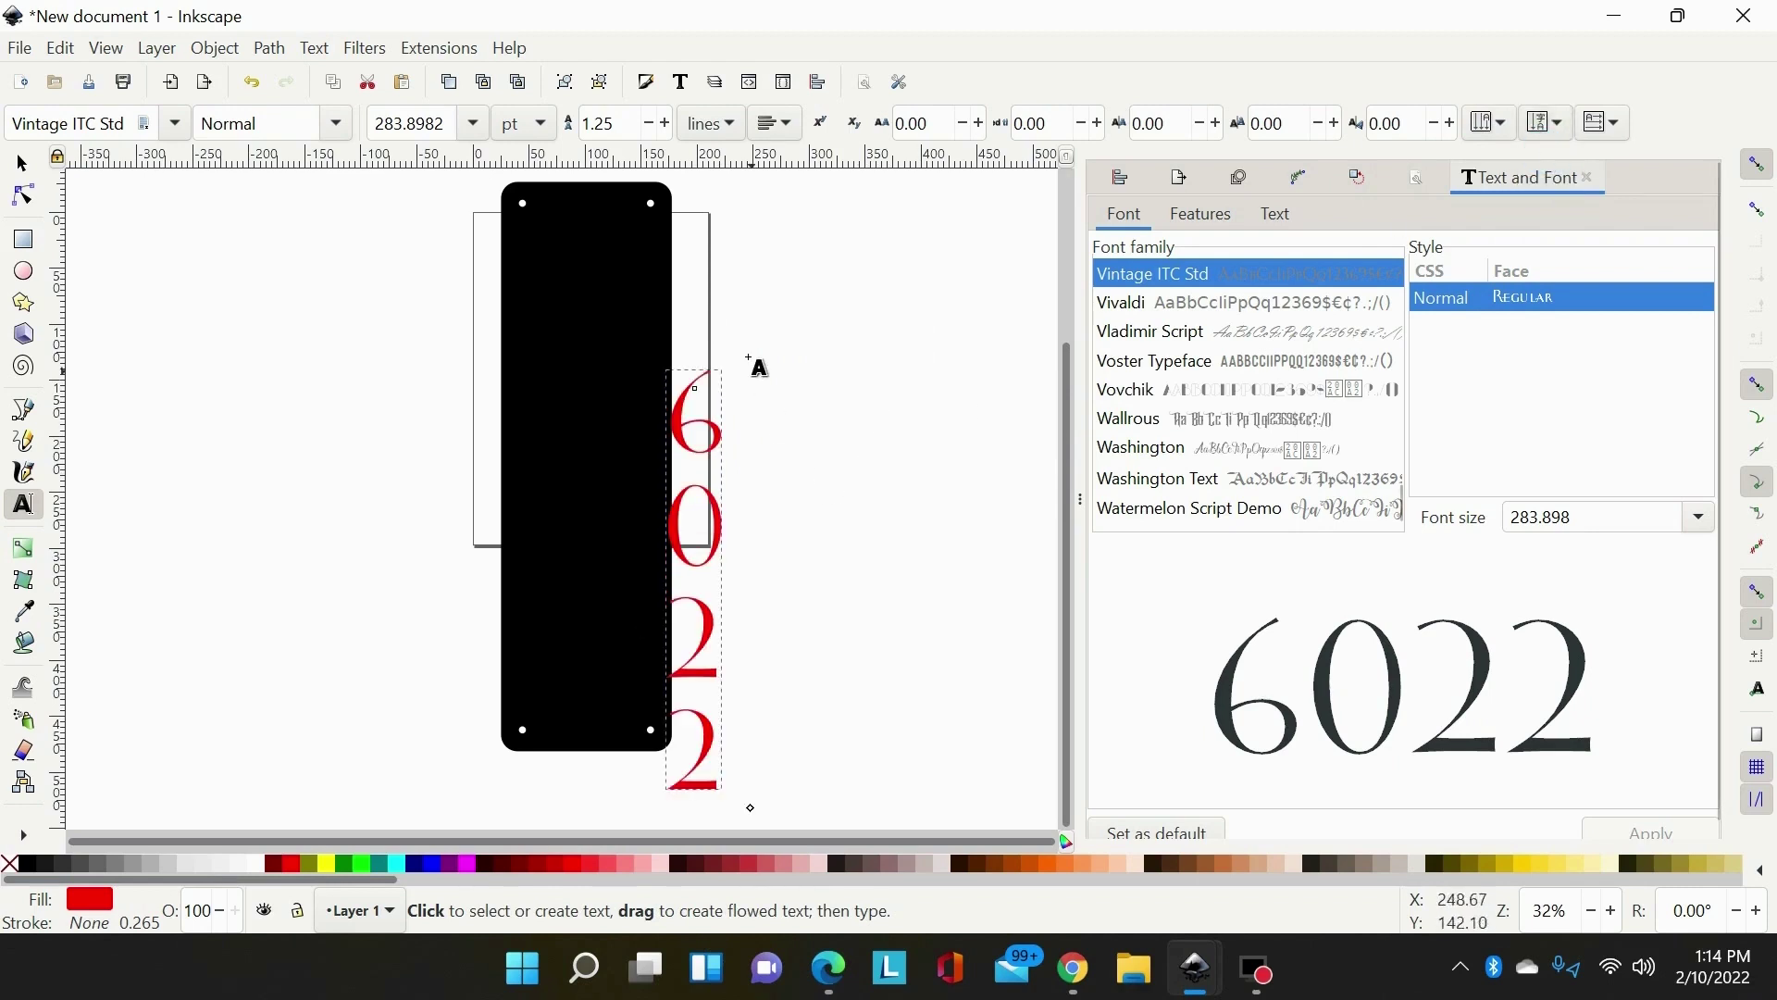
Move the 6022 text onto the black plaque and convert it to a path.
left_click(21, 163)
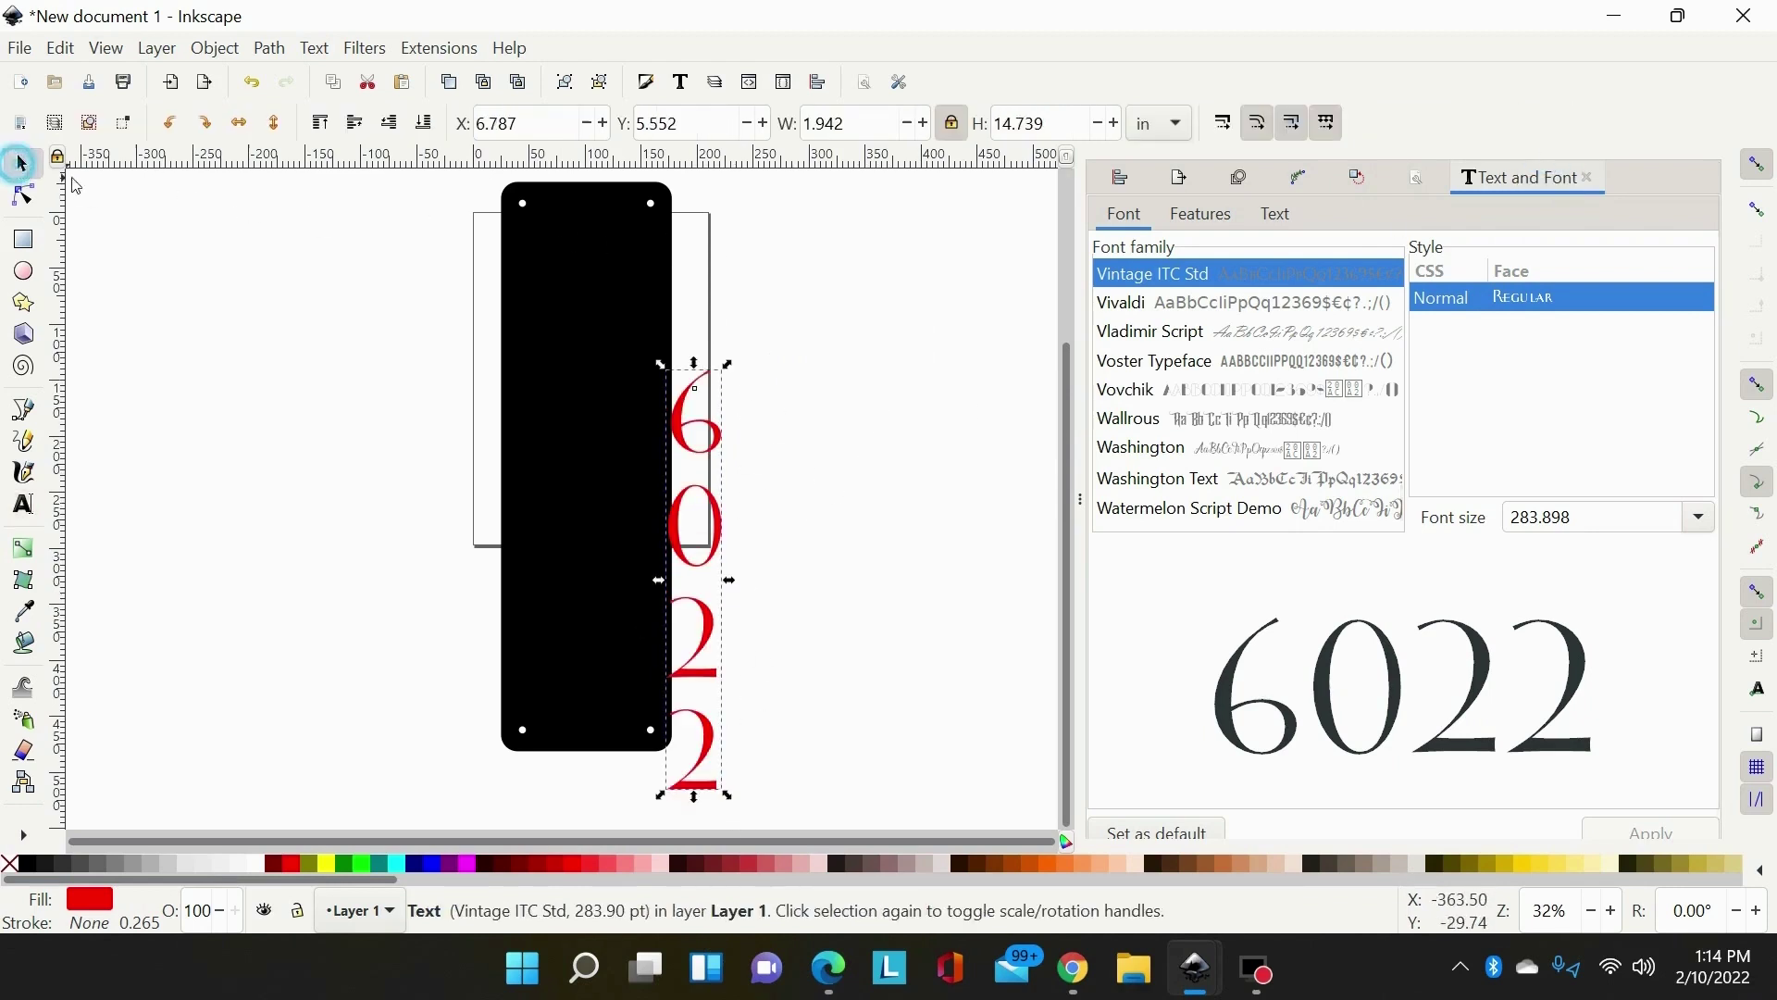
left_click(695, 423)
left_click_drag(695, 423, 583, 282)
left_click(786, 357)
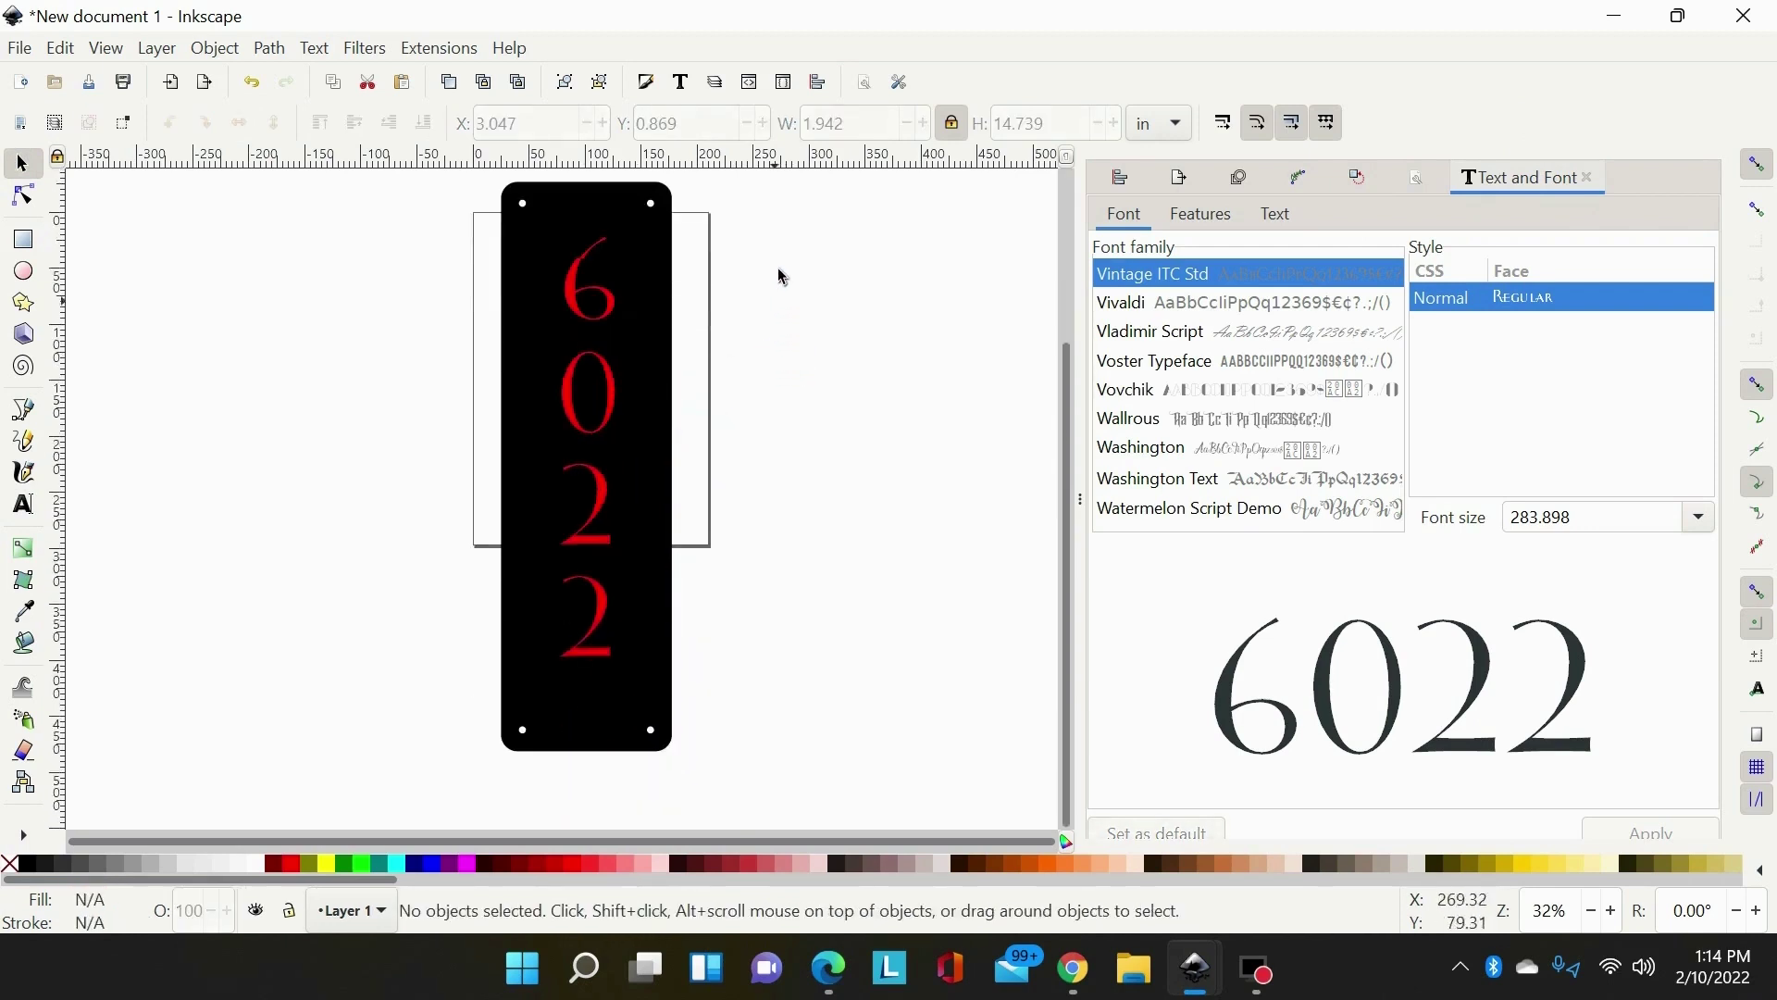
left_click_drag(786, 207, 453, 685)
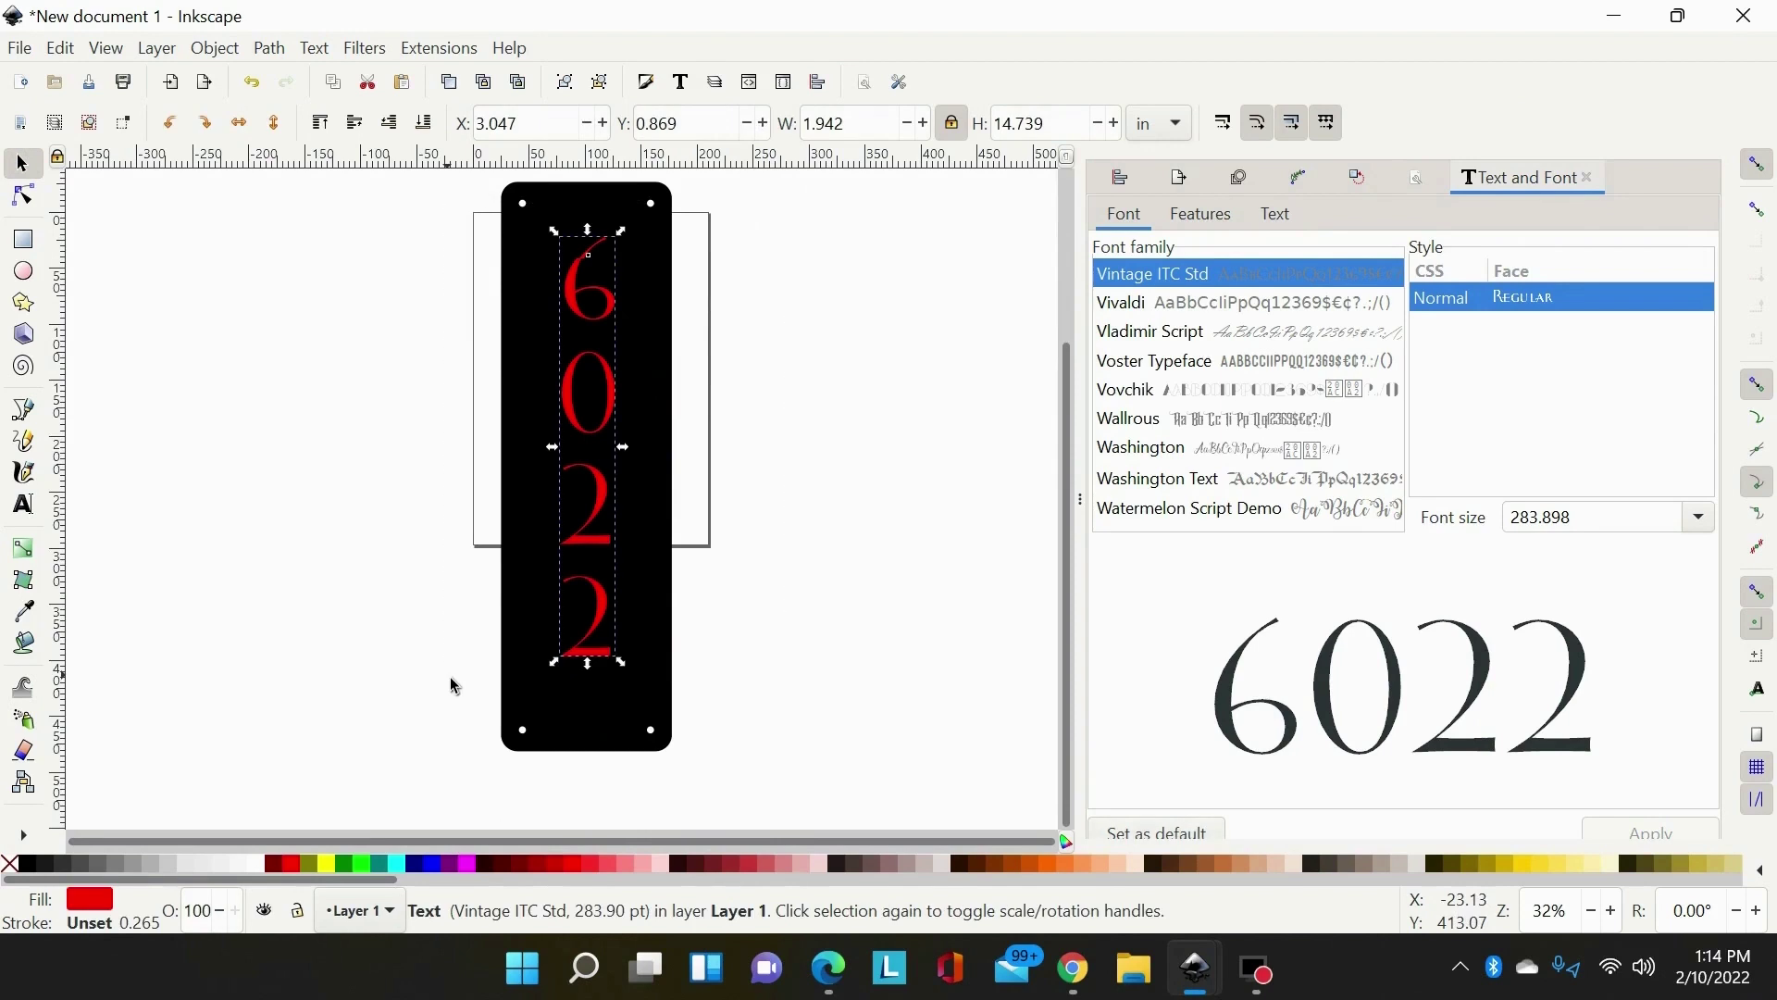
left_click(269, 49)
left_click(303, 85)
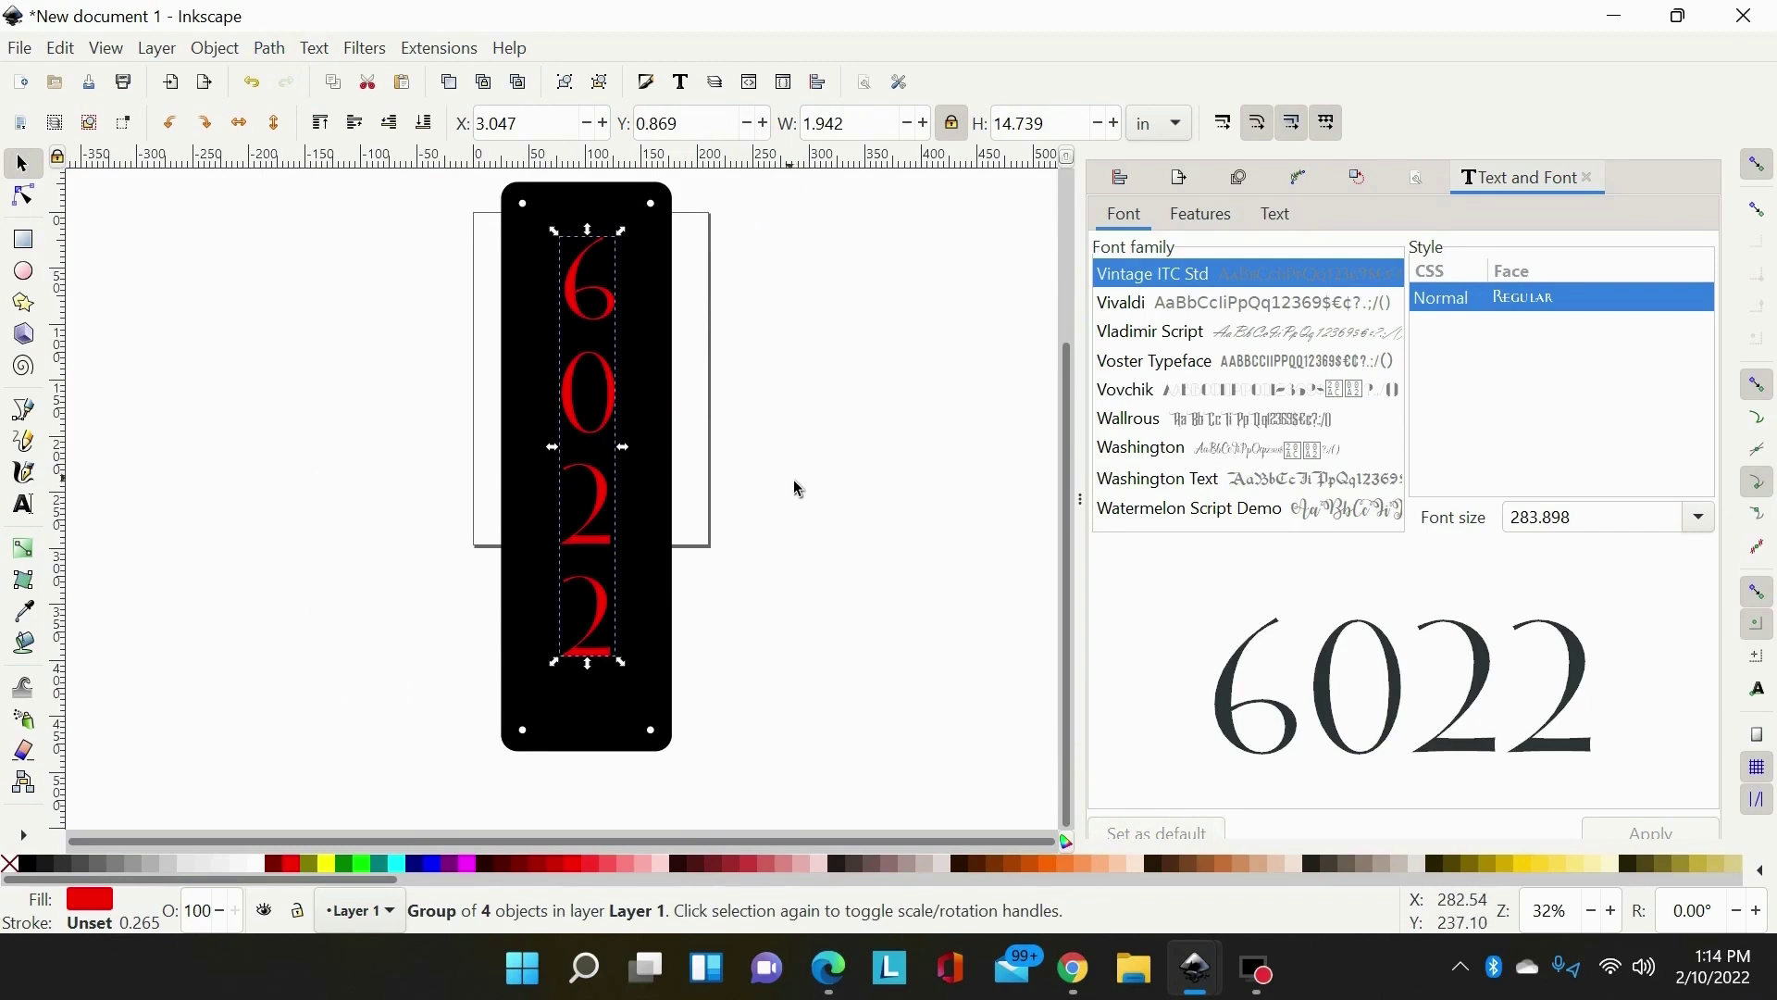
Enlarge the digits and ungroup them into four separate paths.
scroll(786, 491, "up", 2)
scroll(782, 504, "down", 2)
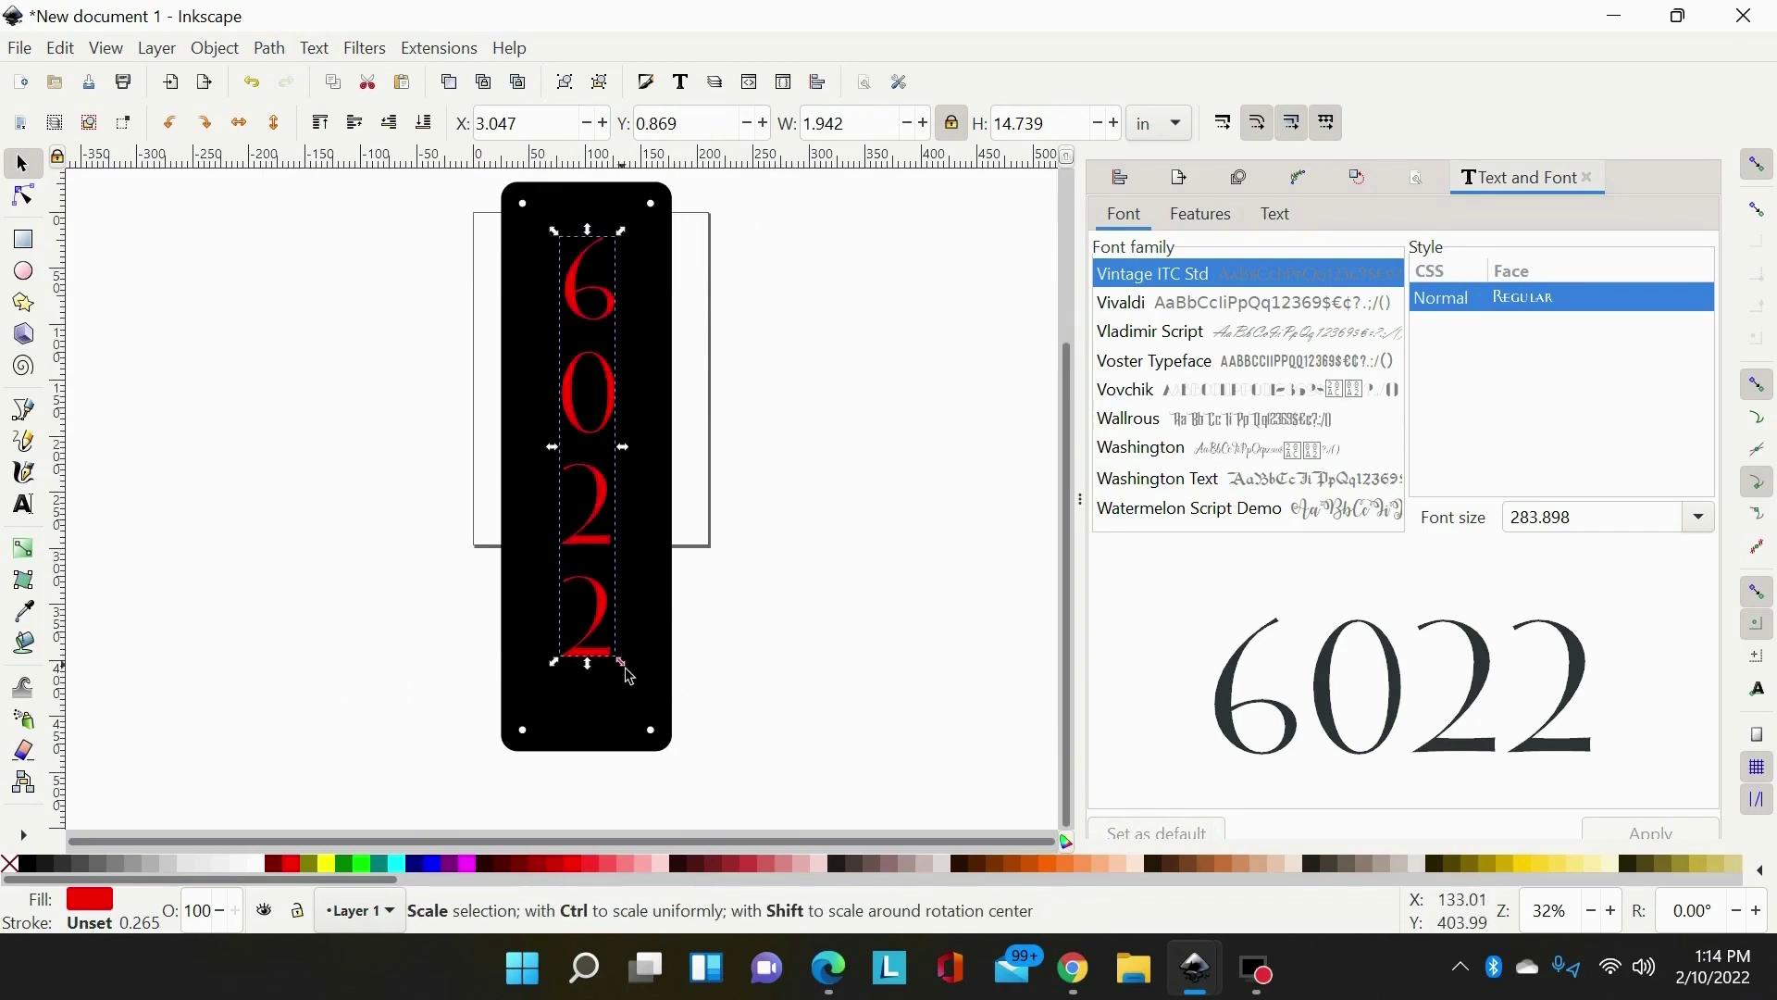
left_click_drag(622, 674, 711, 737)
scroll(746, 620, "up", 2)
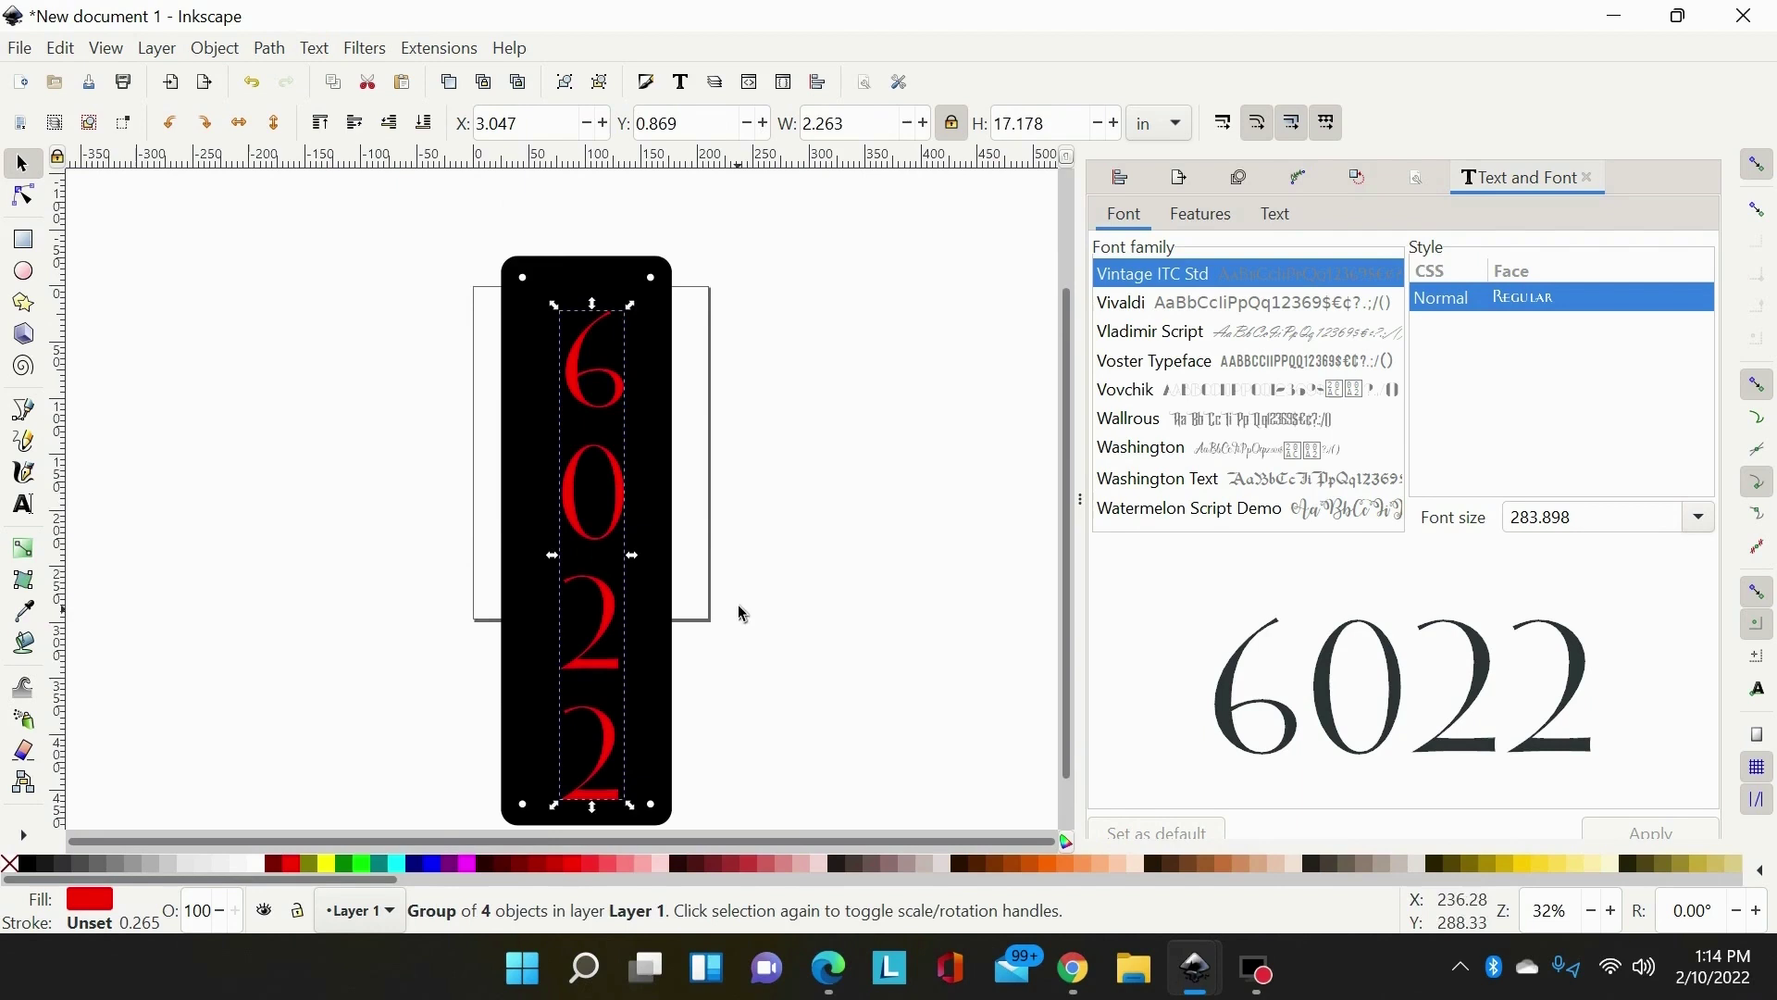
scroll(685, 594, "down", 2)
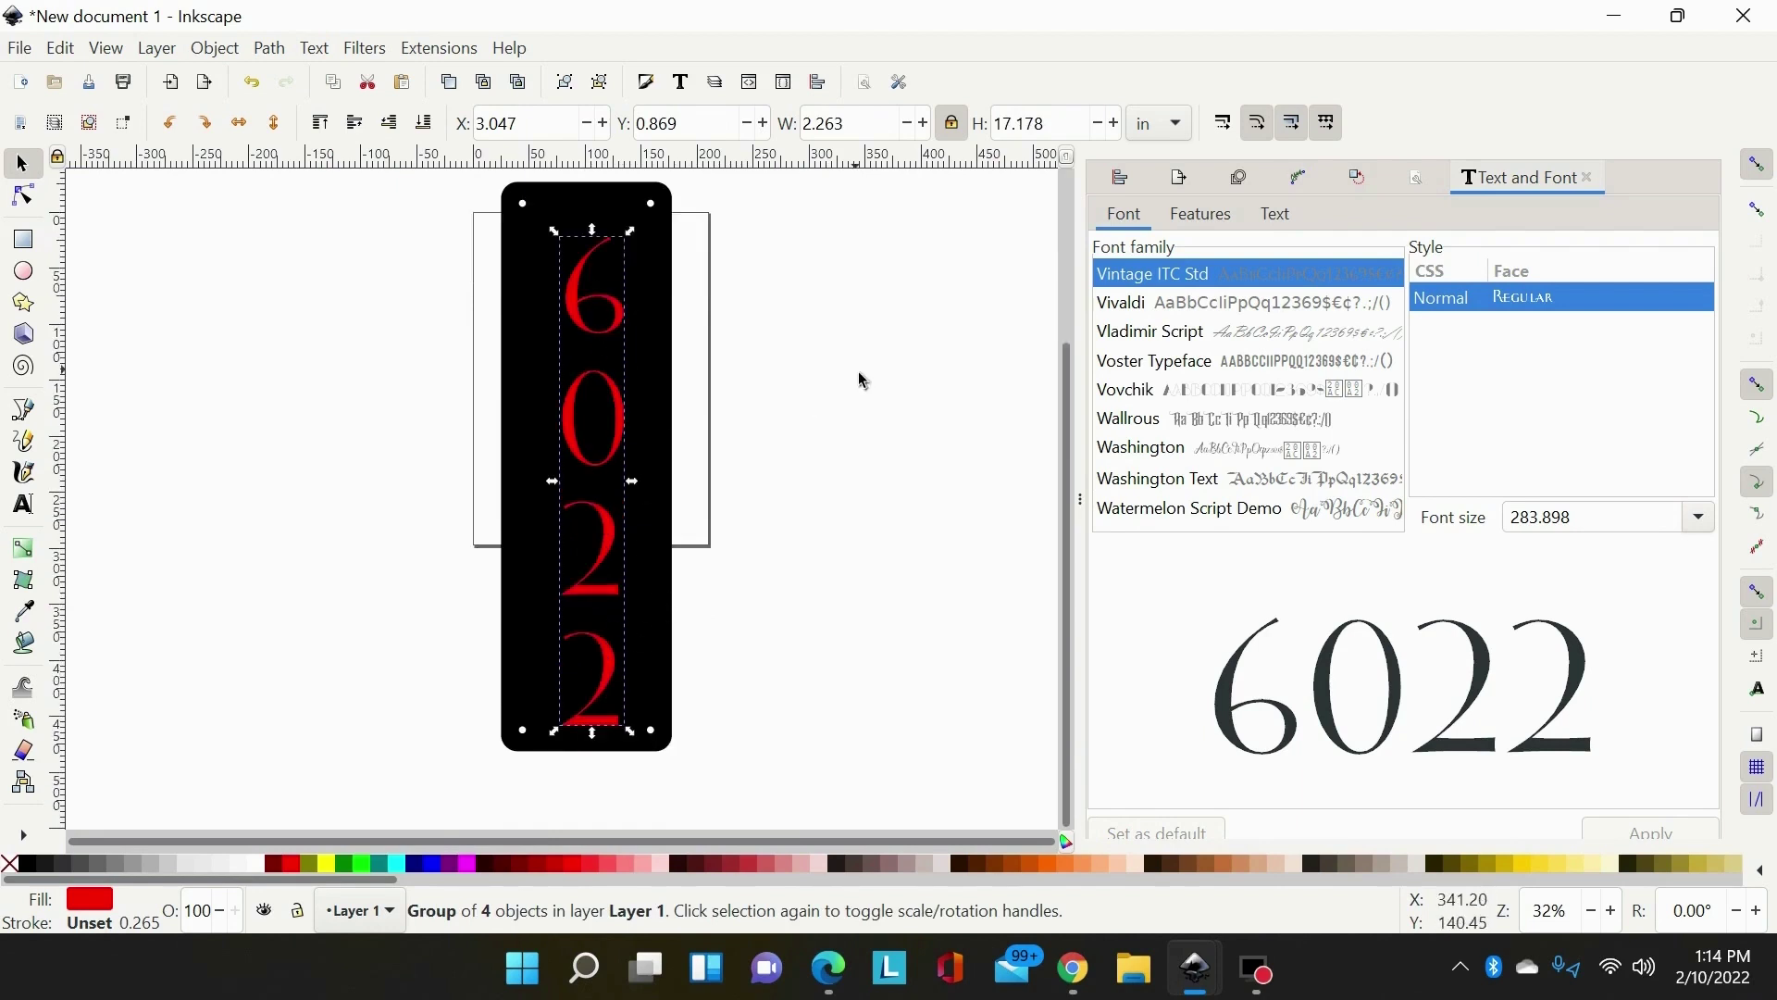
key("ctrl")
key("ctrl+shift+k")
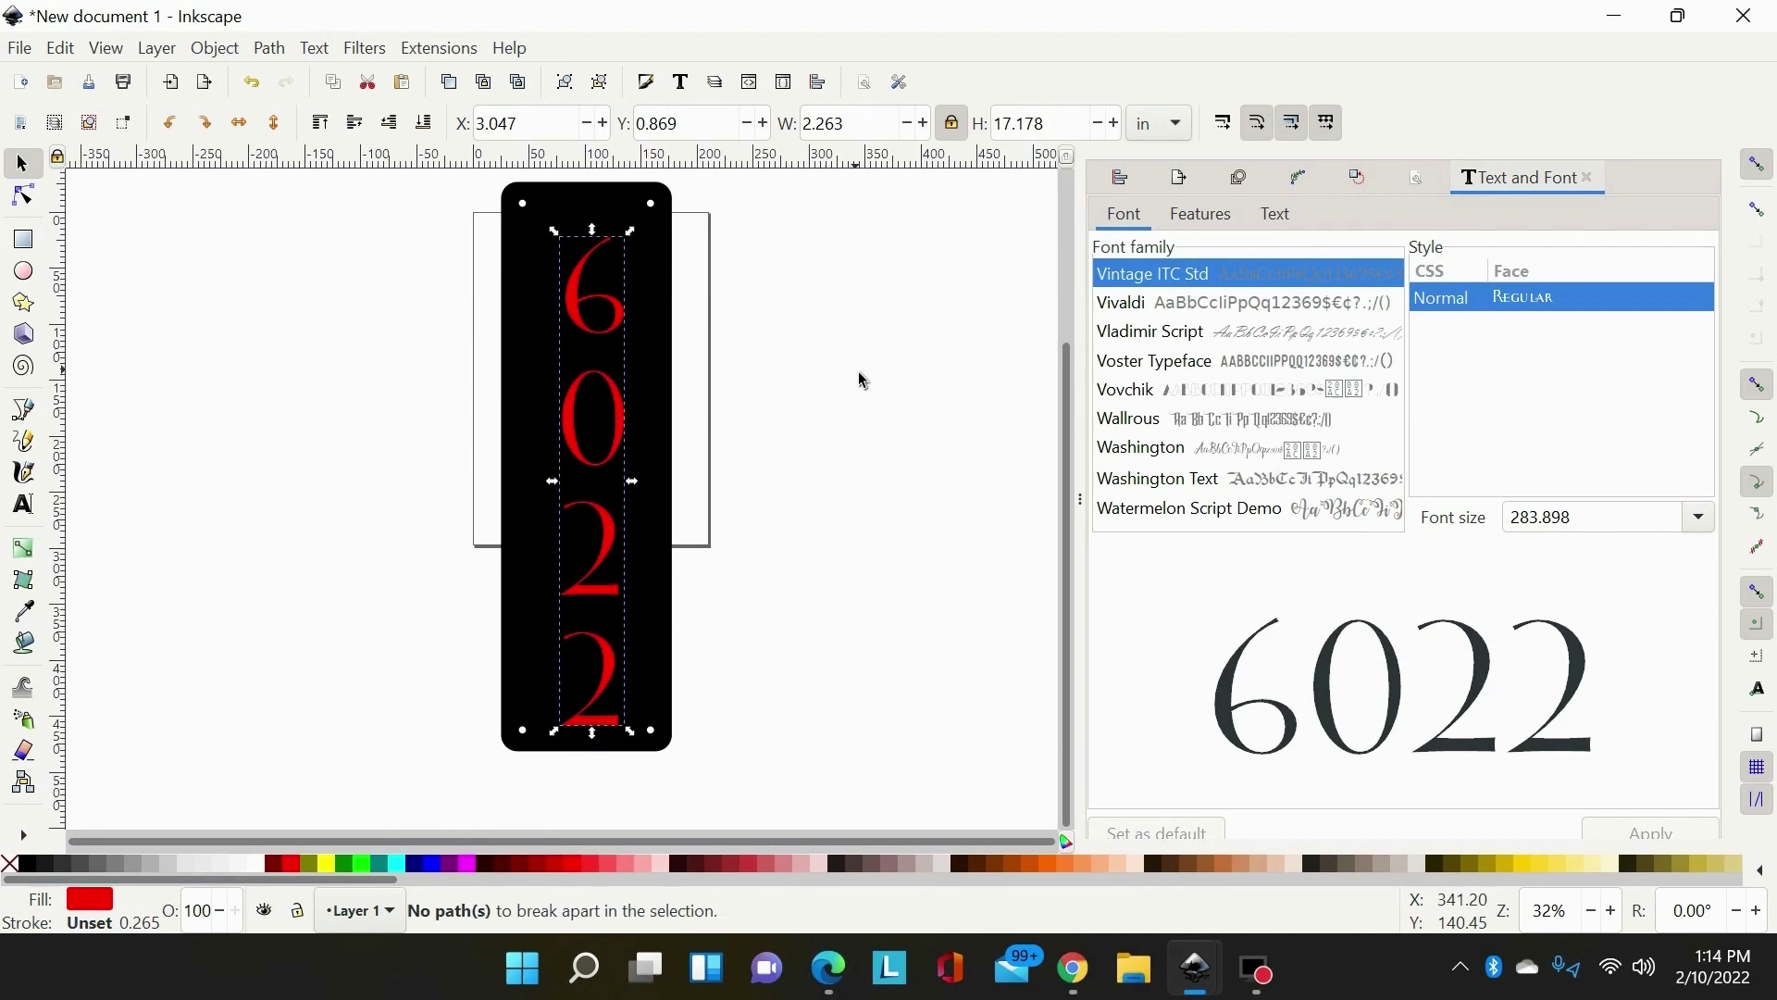
left_click(886, 333)
left_click_drag(761, 236, 454, 765)
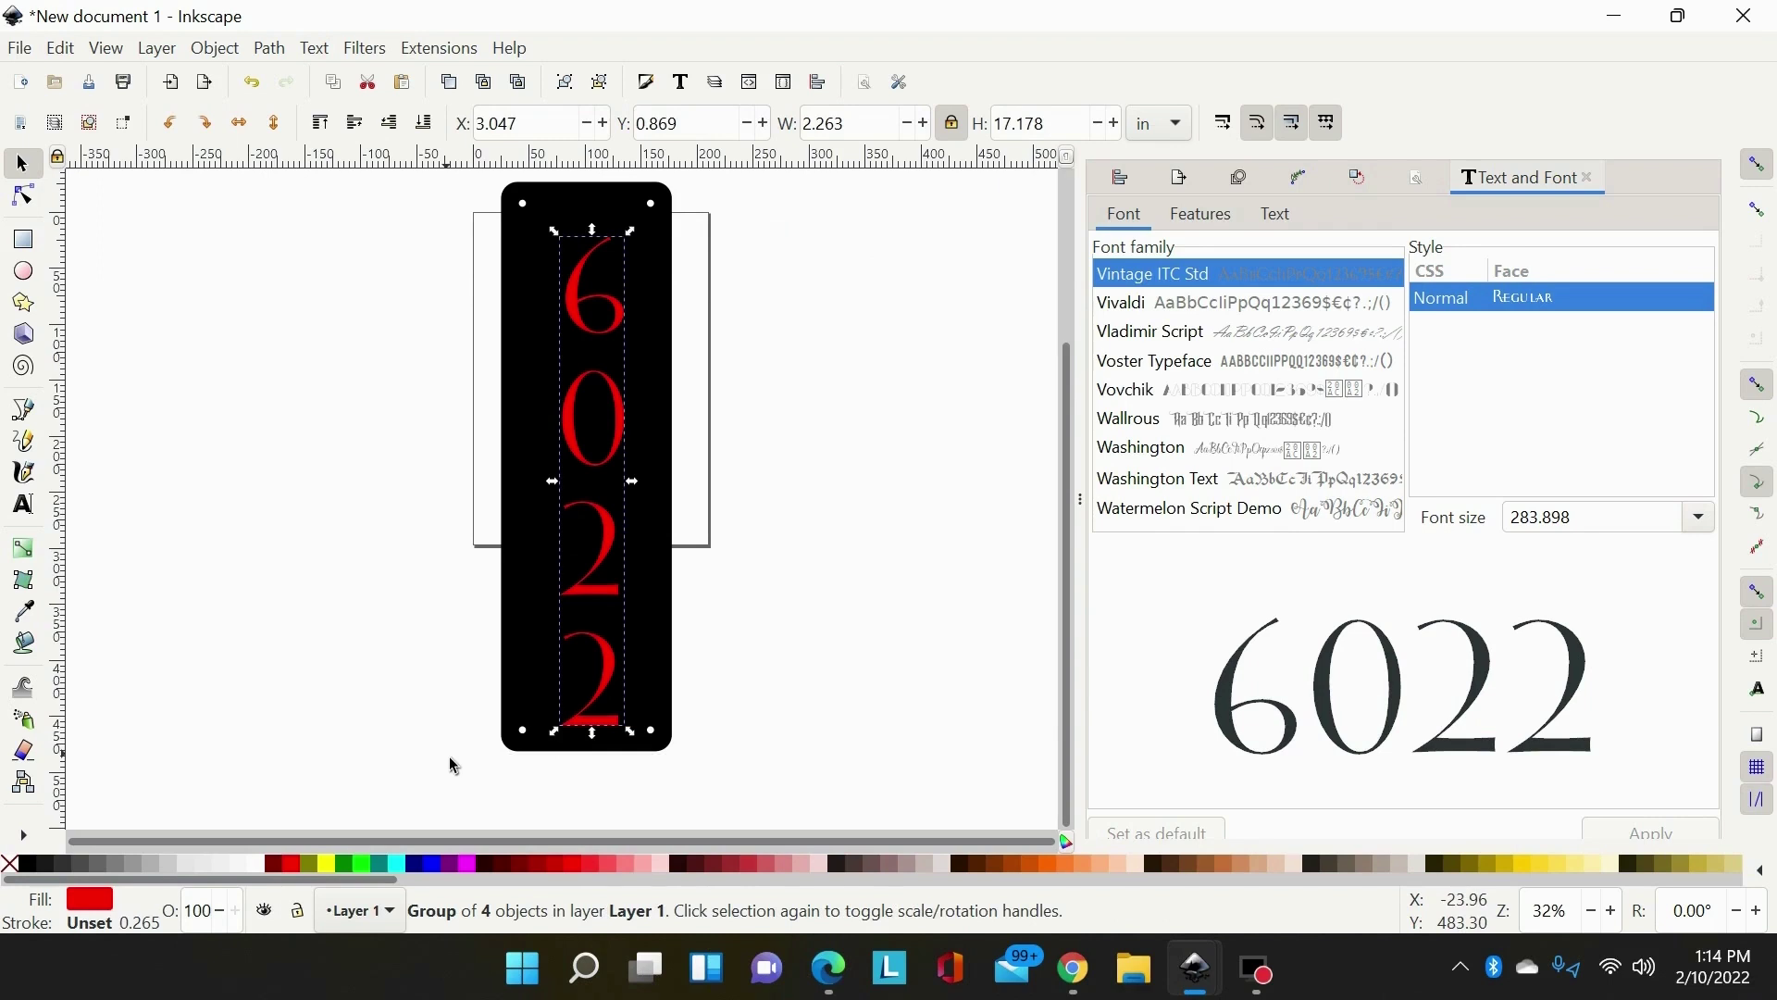
key("ctrl+shift+g")
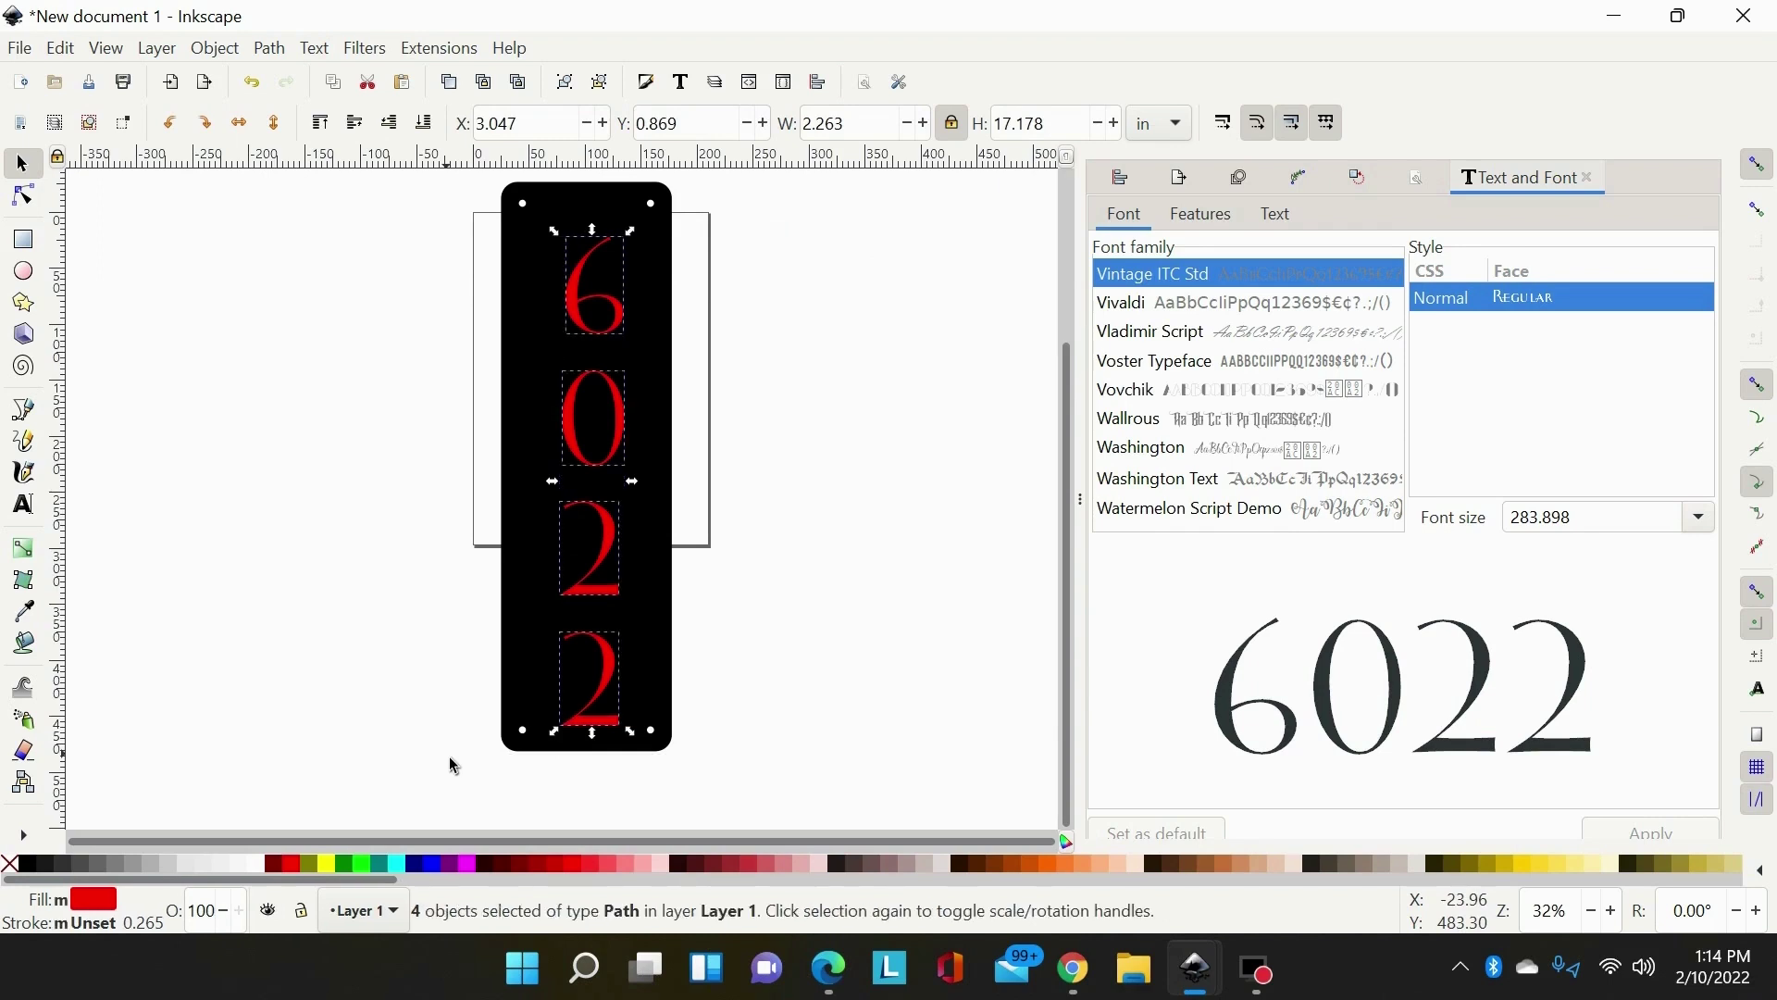
Nudge the 6 down two steps and the bottom 2 up one step.
left_click(785, 404)
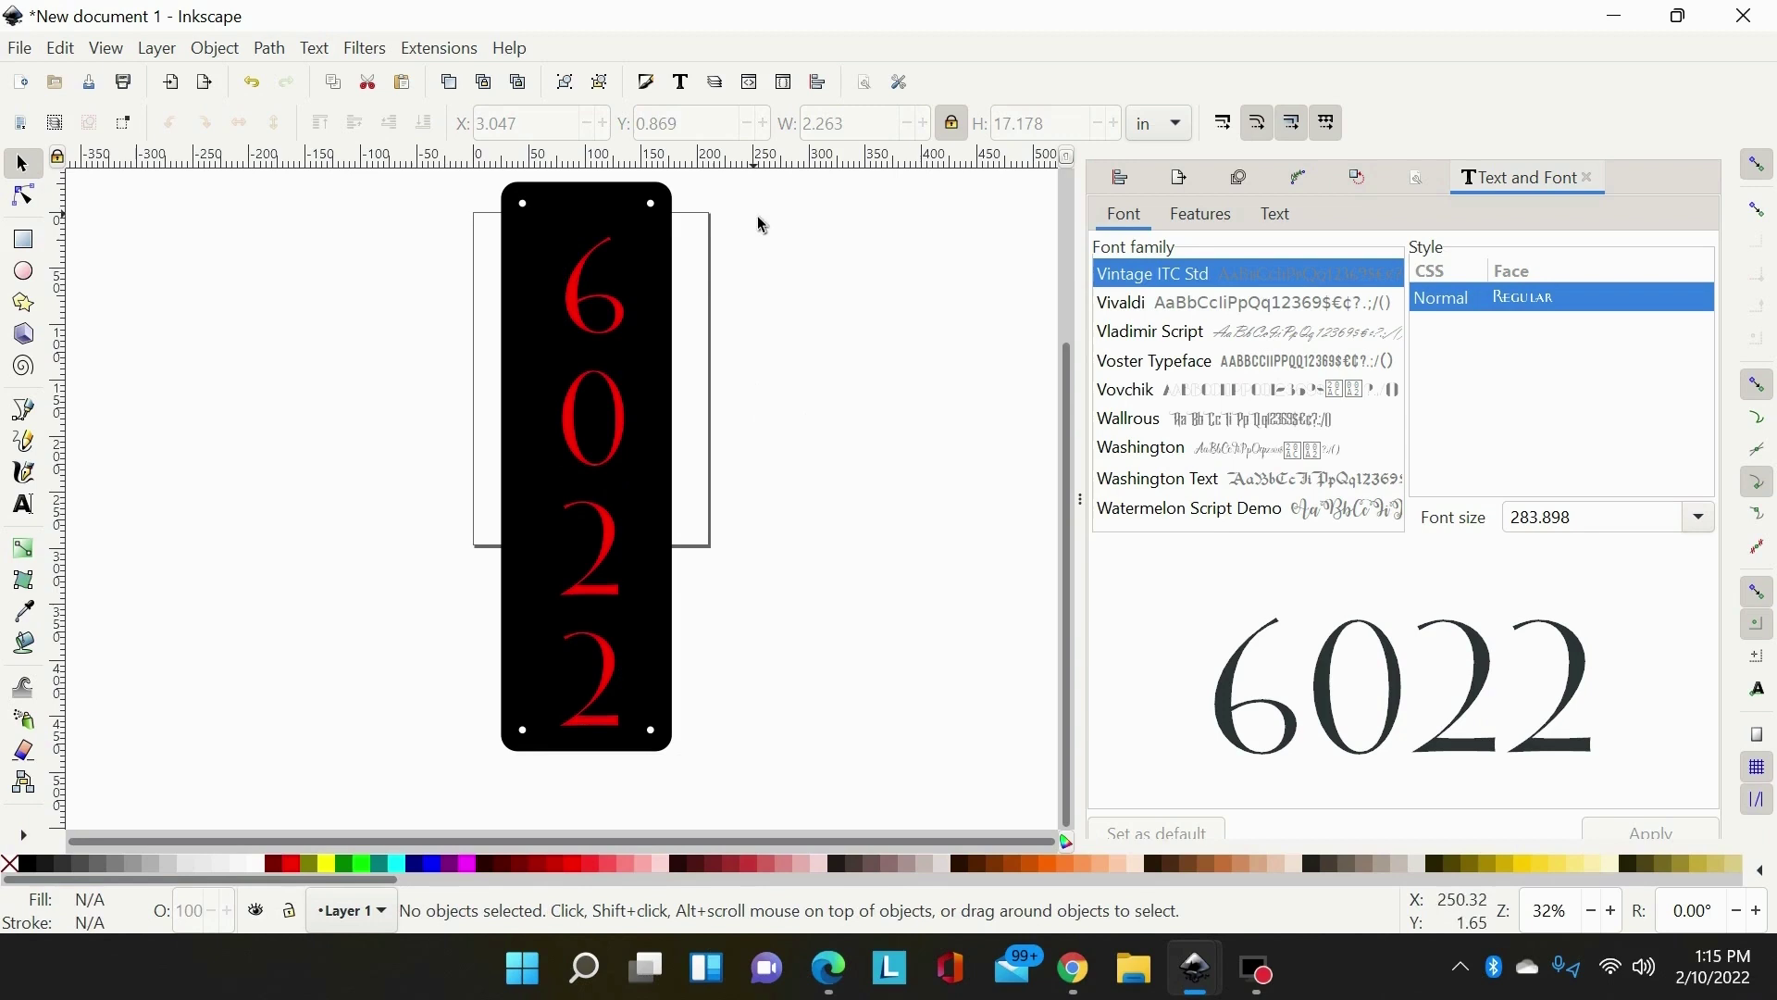
left_click_drag(762, 224, 544, 367)
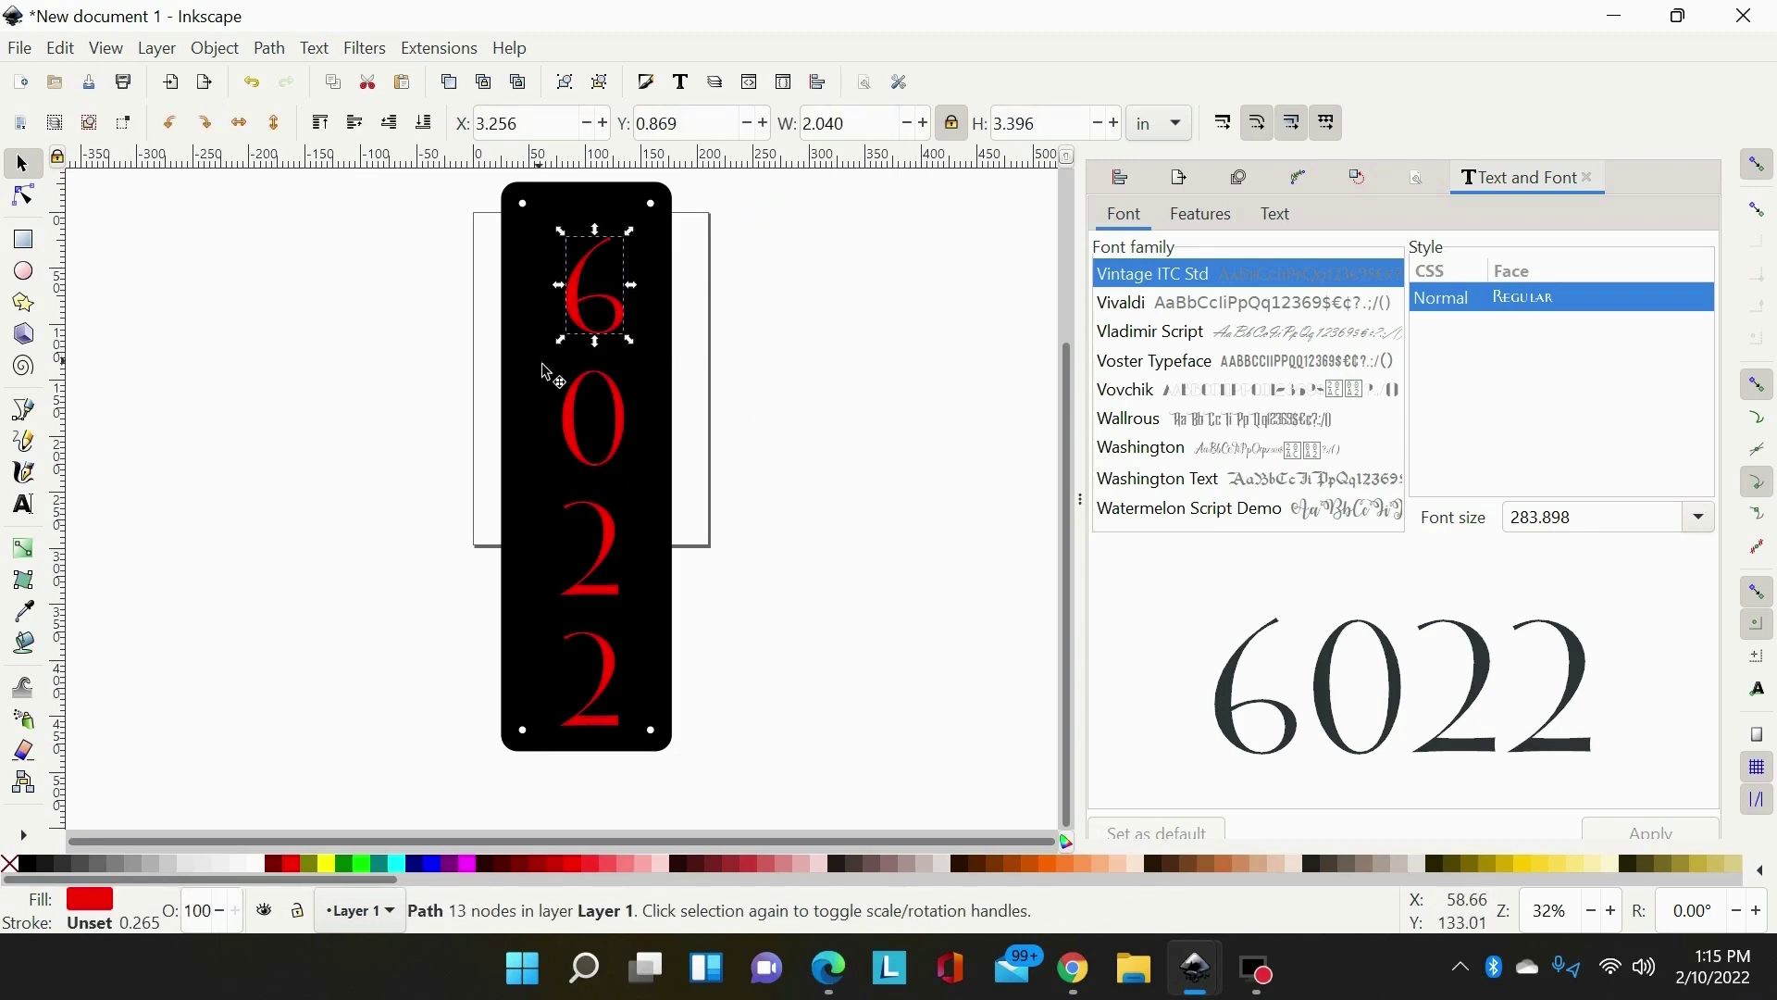
key("Down")
key("Down")
key("Down")
key("Down")
key("Down")
key("Down")
key("Down")
key("Down")
key("Down")
key("Down")
key("Down")
key("Down")
key("Down")
key("Down")
key("Down")
key("Down")
key("Down")
key("Down")
key("Down")
key("Down")
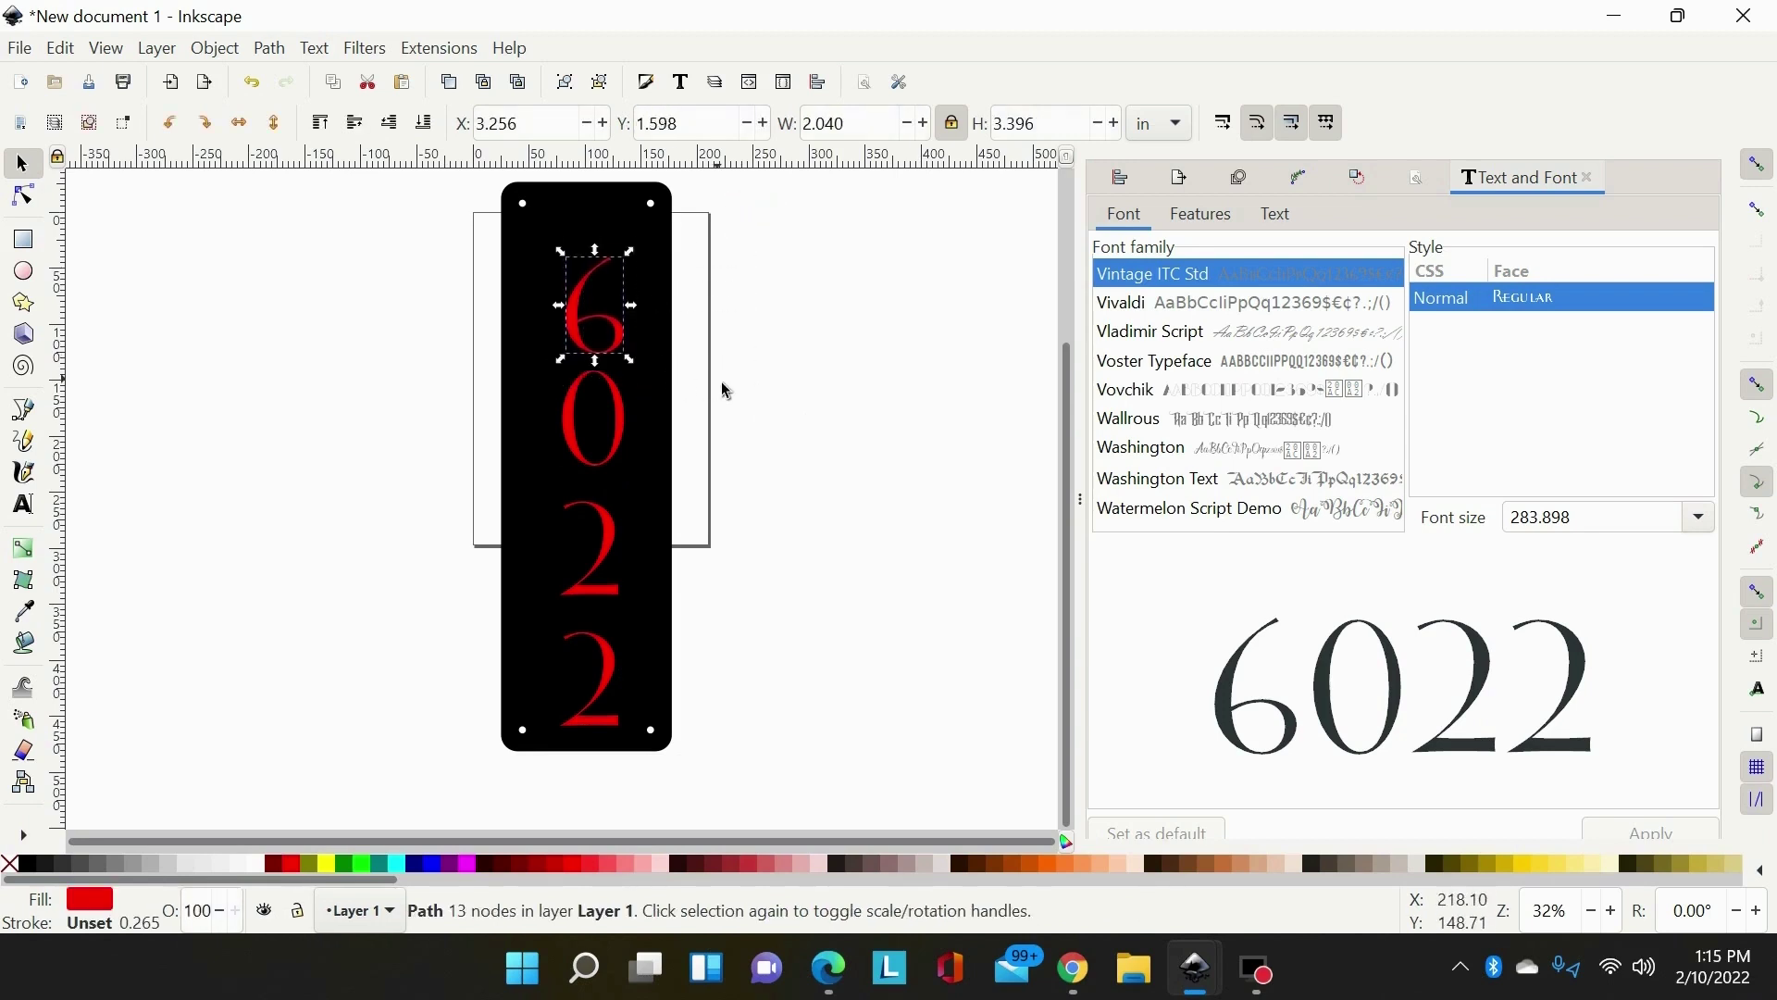
key("Down")
left_click_drag(757, 598, 574, 763)
key("Up")
key("Up")
key("Up")
key("Up")
key("Up")
key("Up")
key("Up")
key("Up")
key("Up")
key("Up")
key("Up")
key("Up")
key("Up")
key("Up")
key("Up")
key("Up")
key("Up")
key("Up")
key("Up")
key("Up")
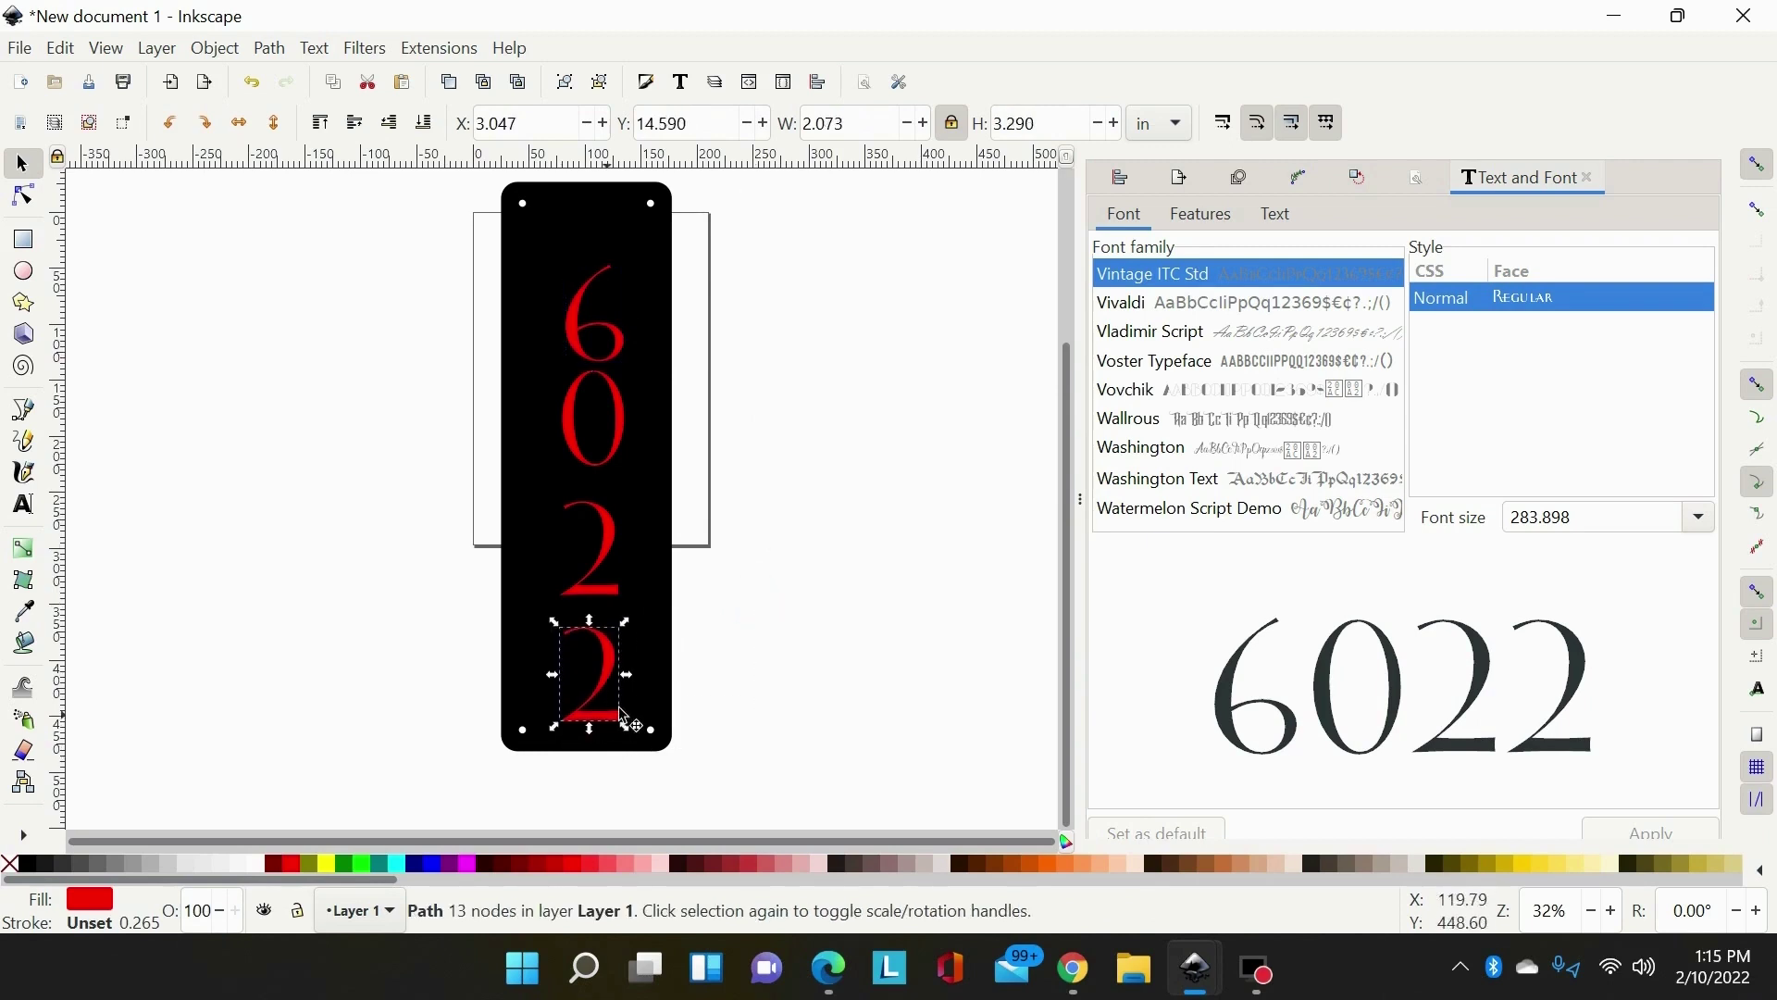
Equalise the digits' vertical gaps, centre them on one axis, and scale them to 2.472 × 17.543 in.
left_click_drag(751, 237, 480, 738)
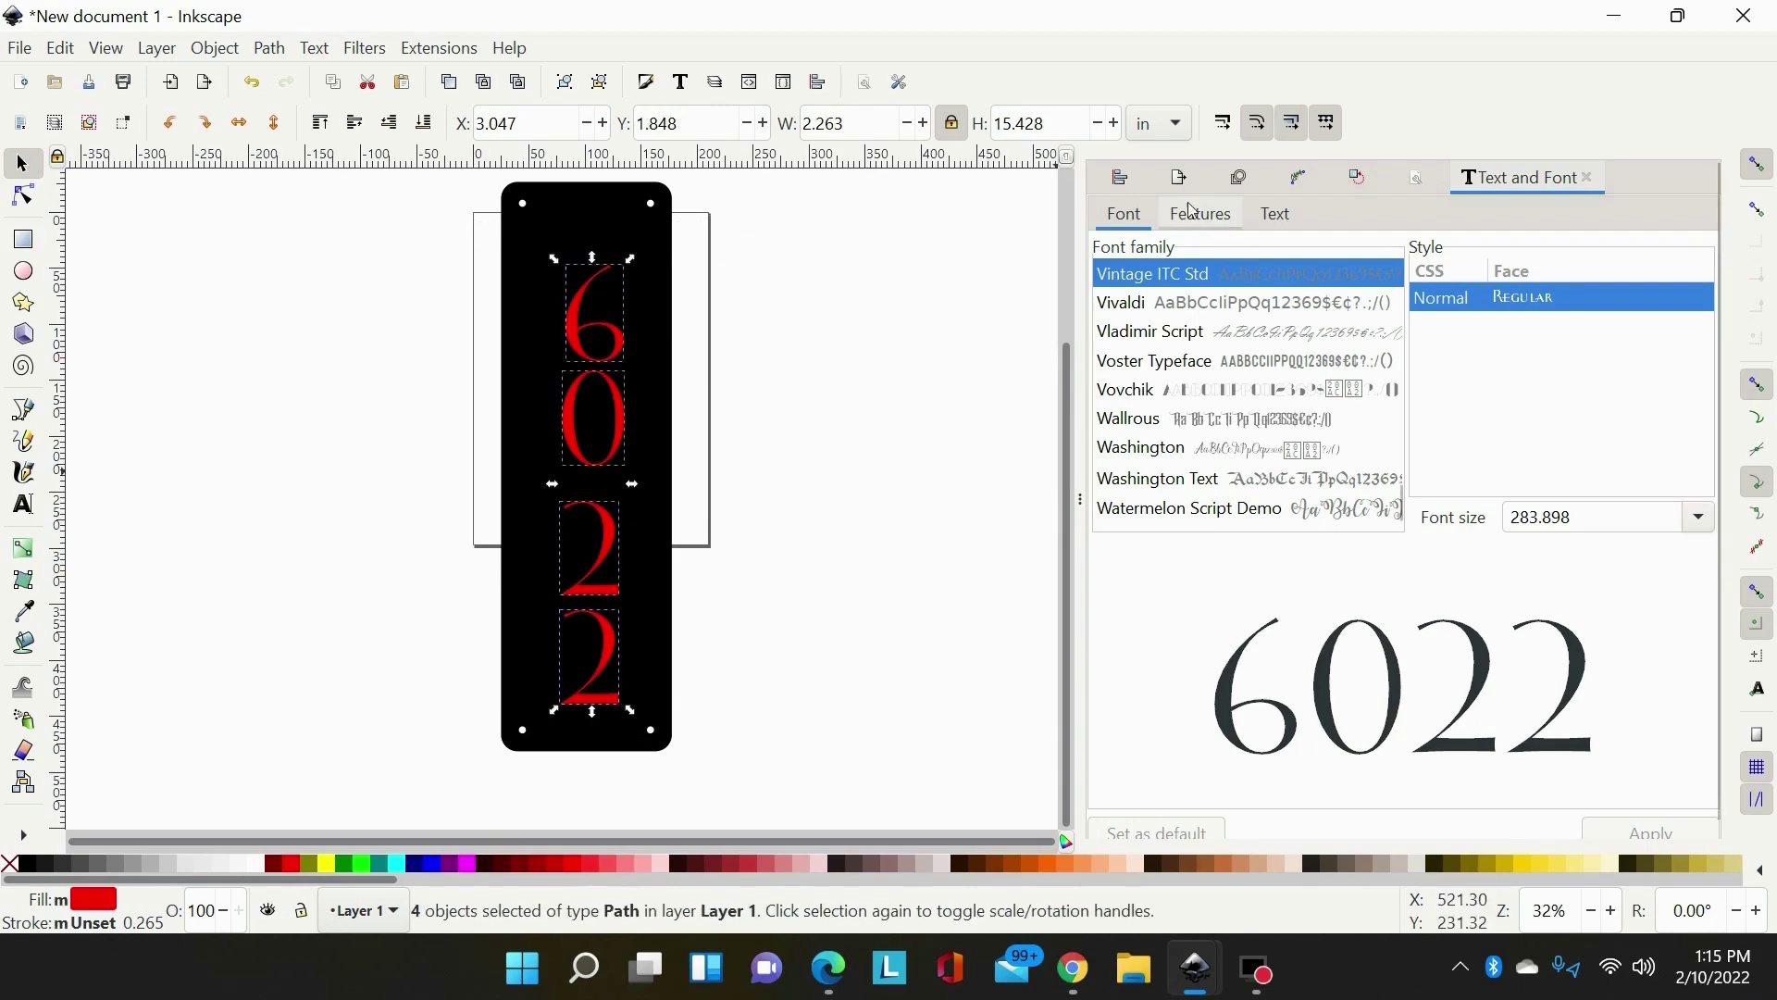
left_click(1121, 180)
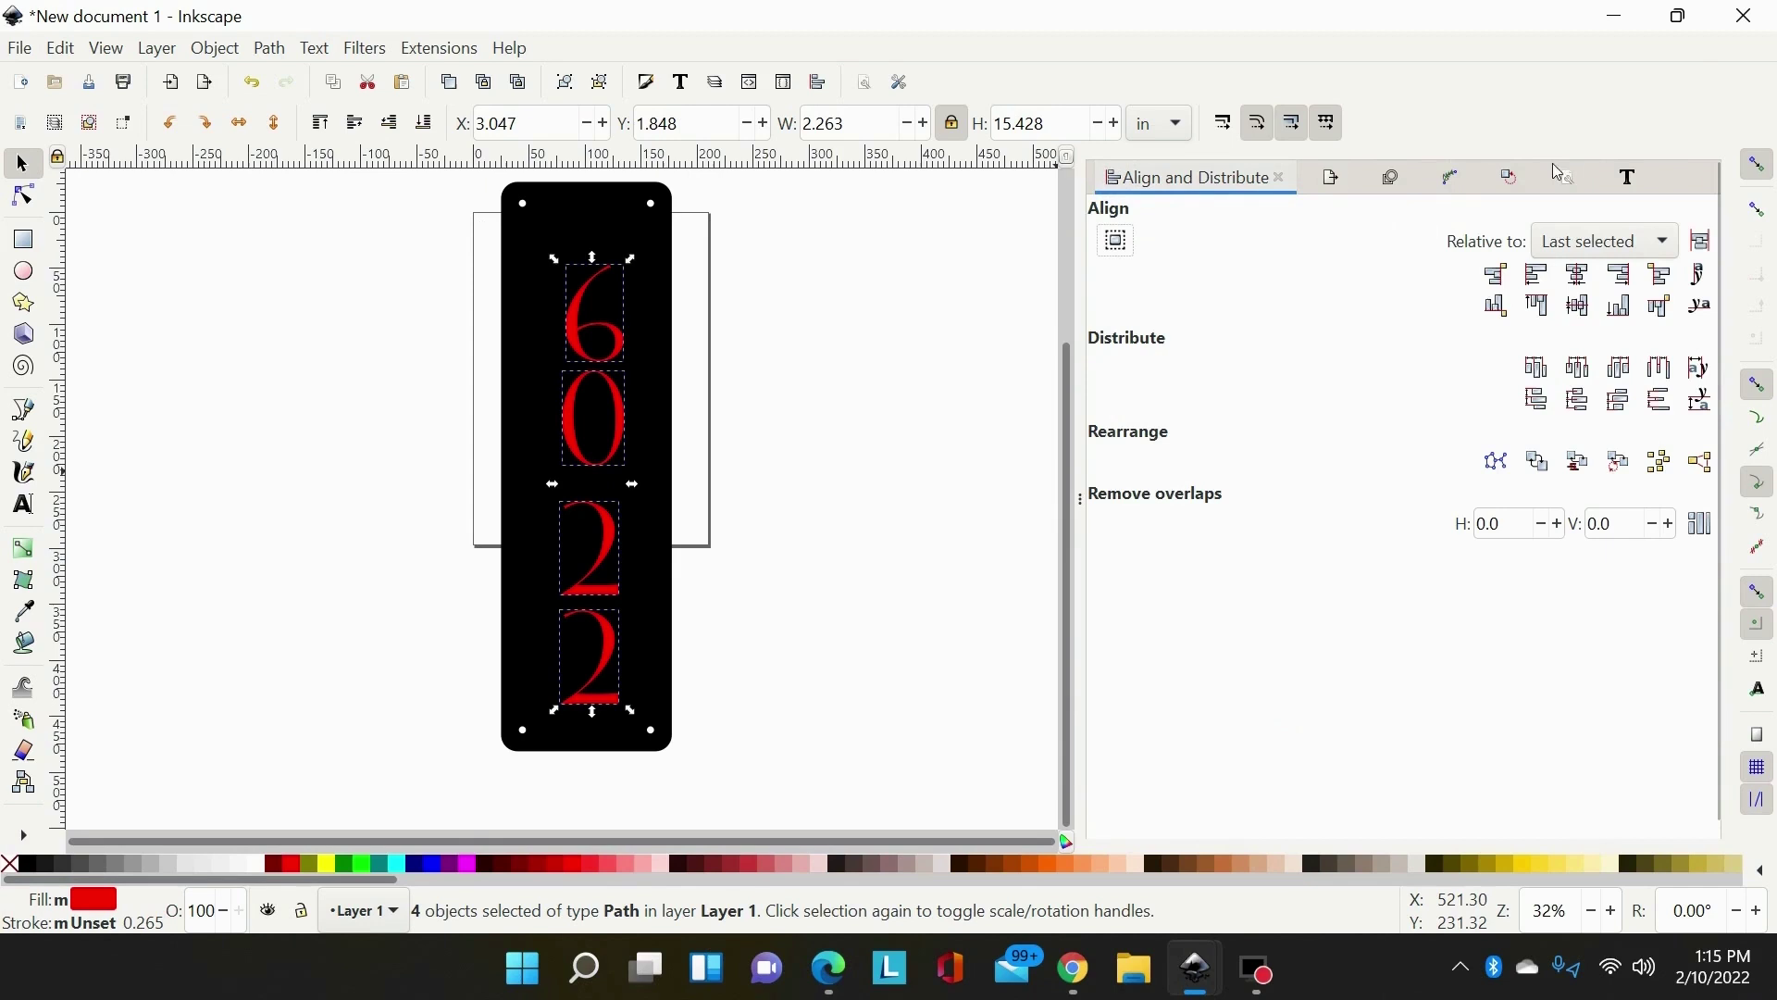
left_click(215, 50)
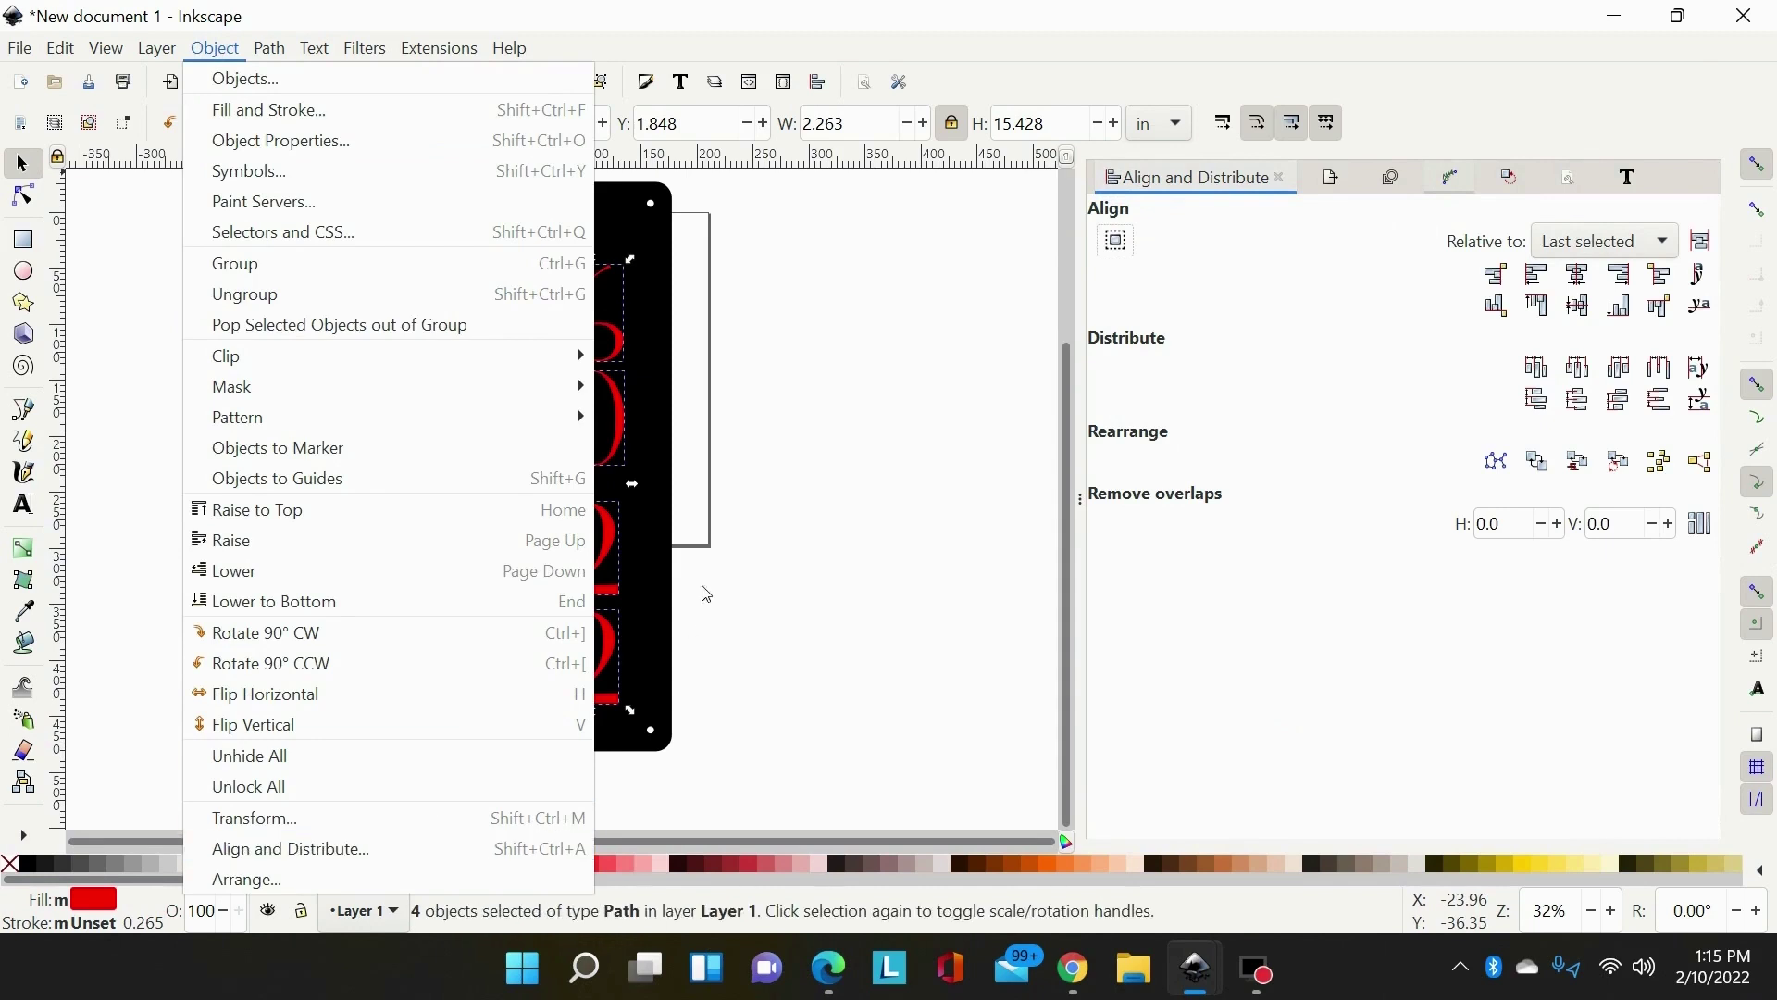
left_click(789, 527)
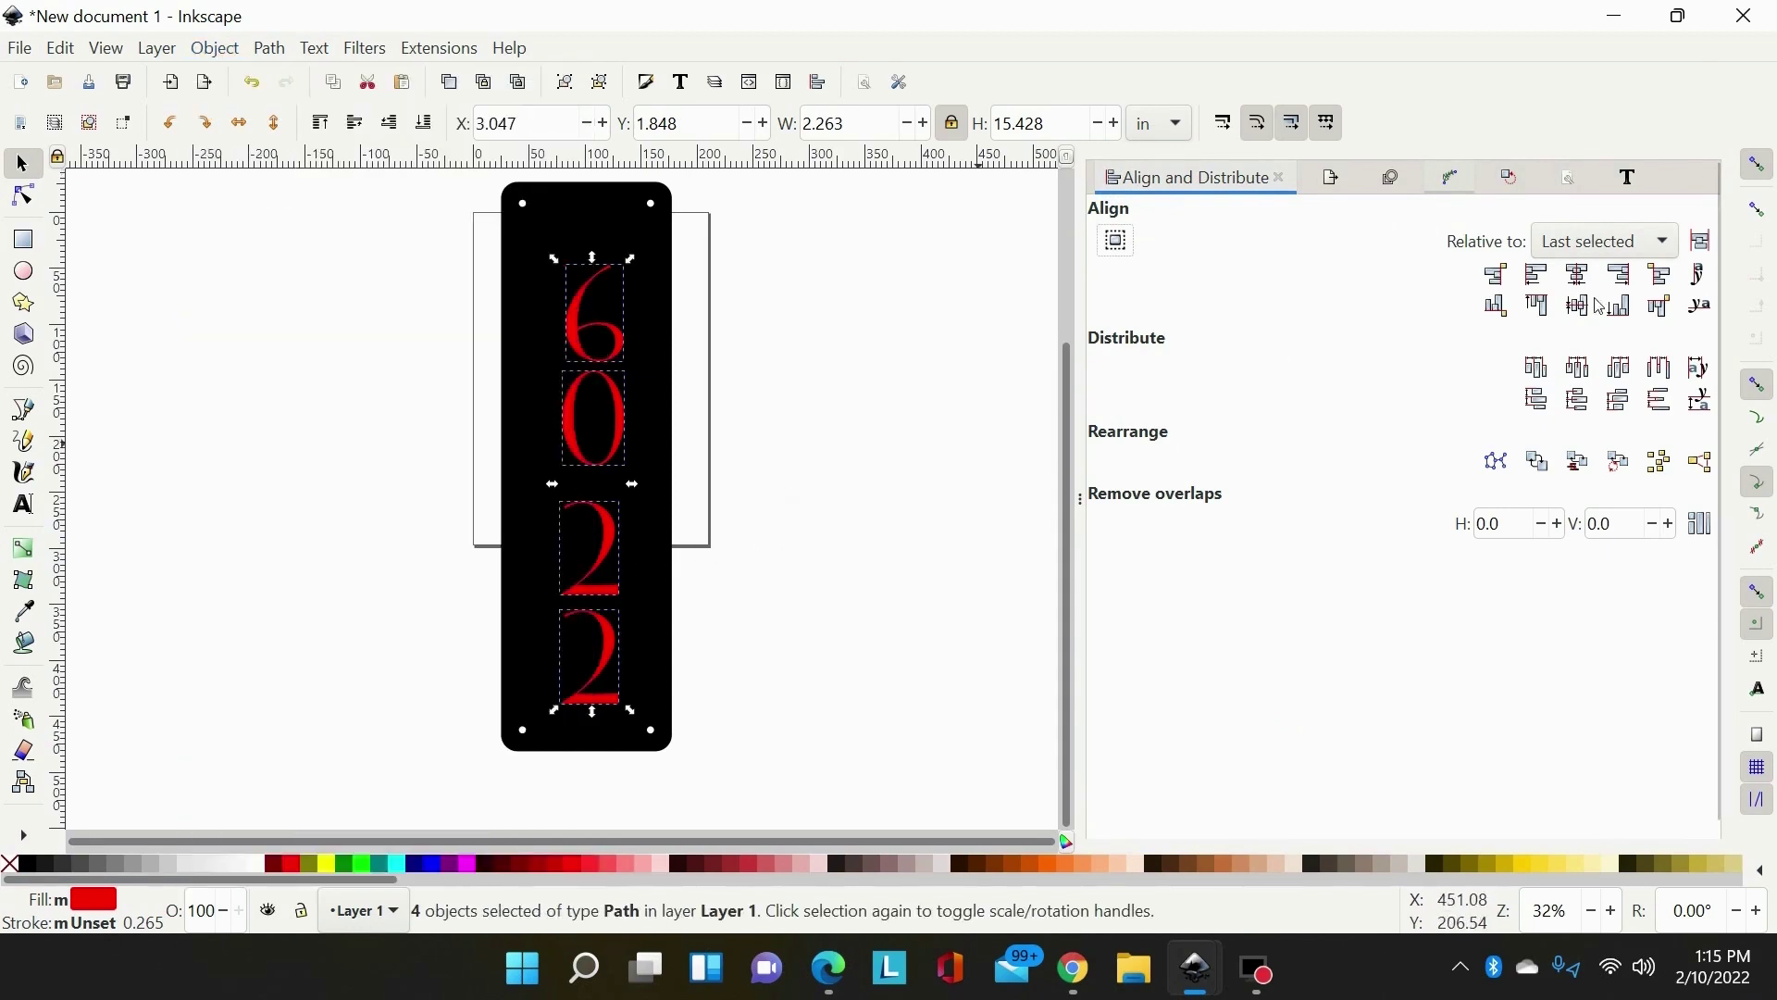
left_click(1659, 401)
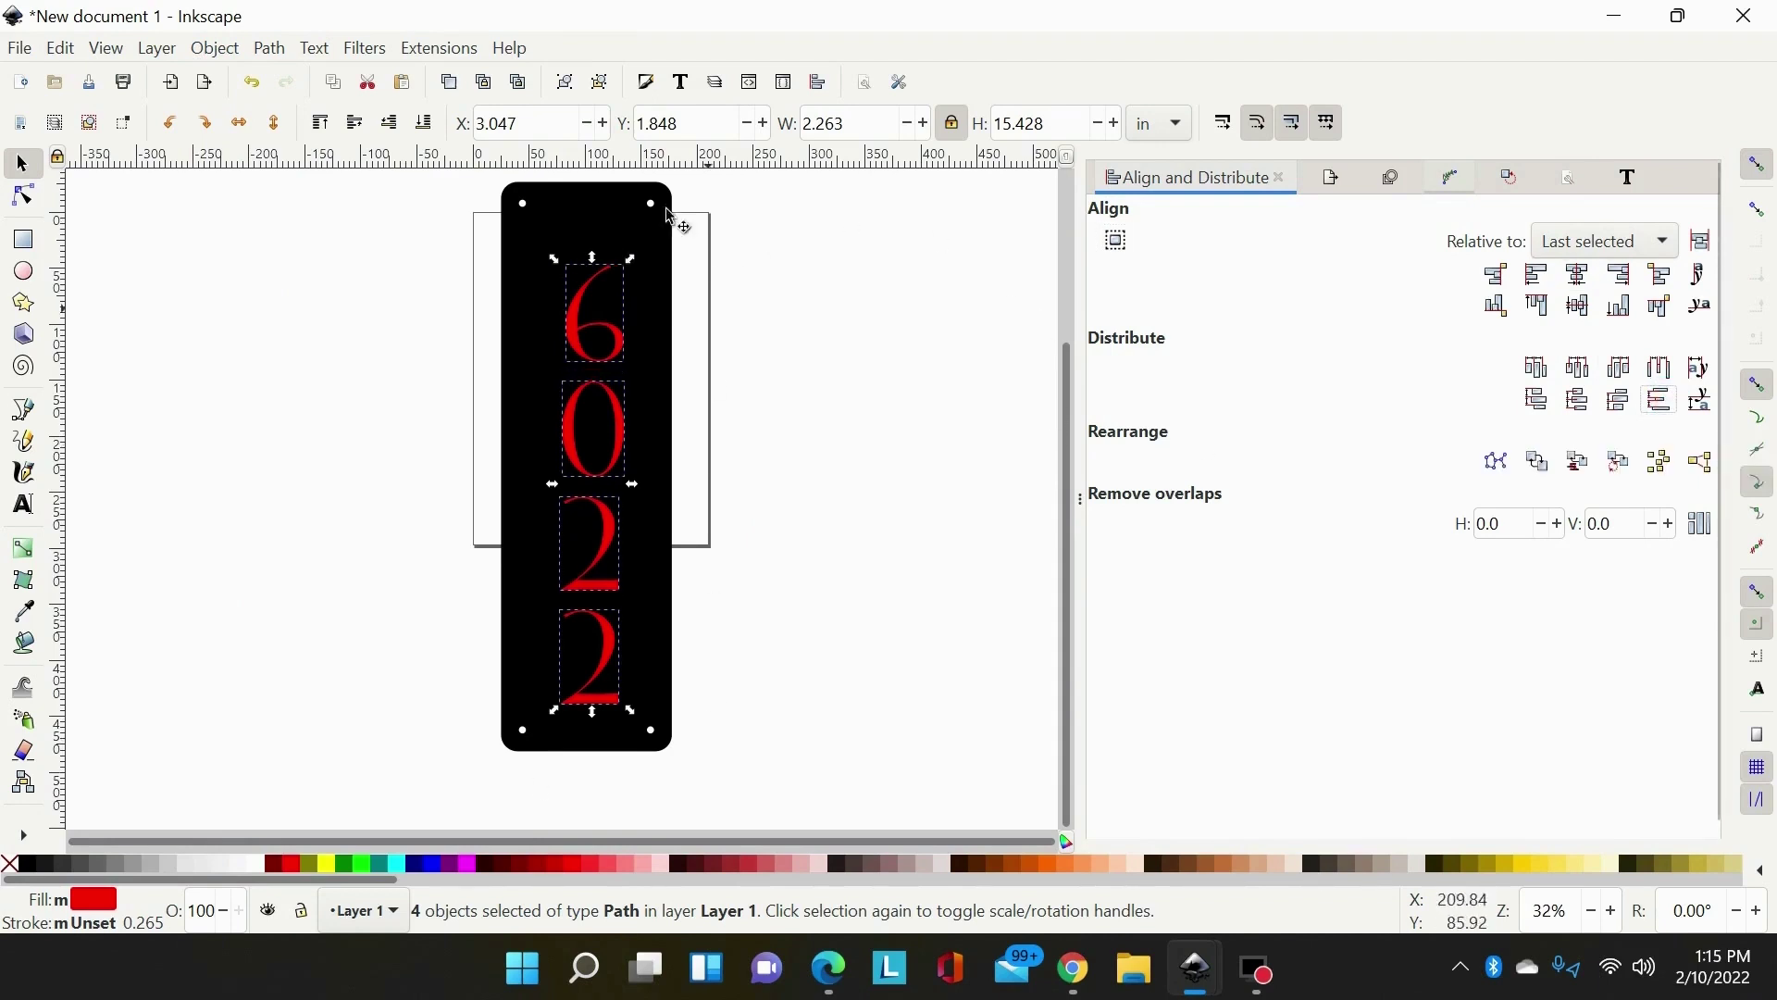
left_click(1580, 274)
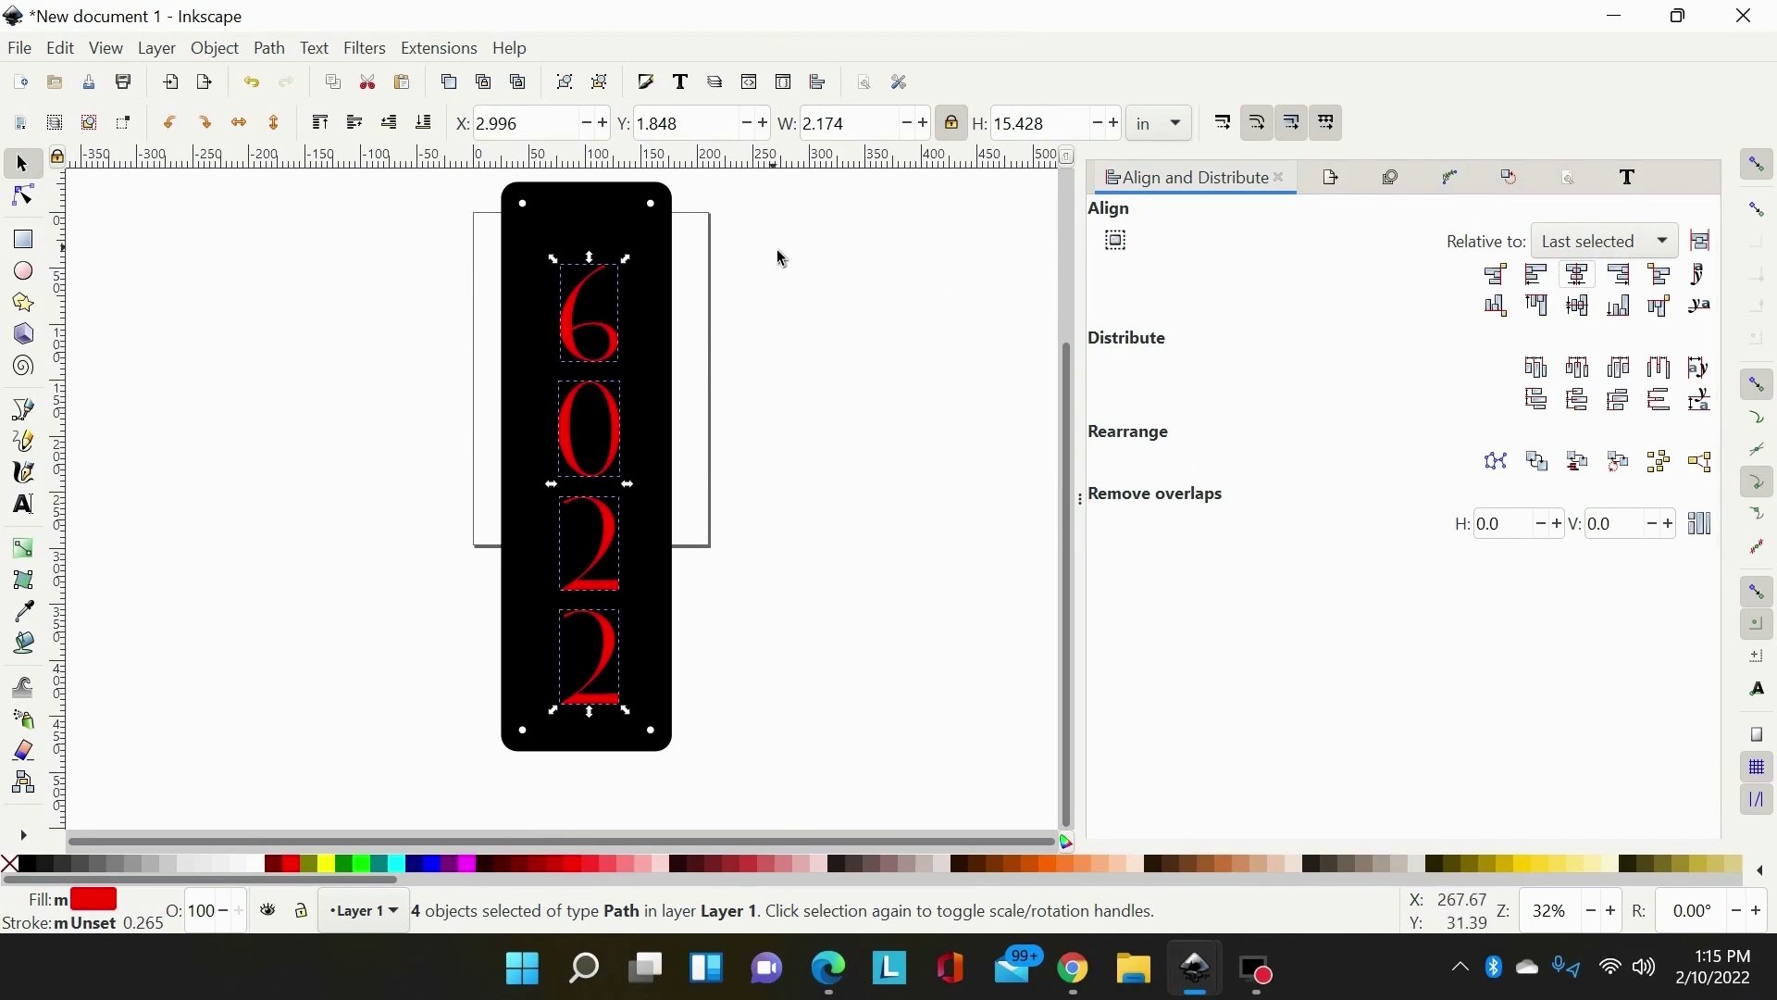
left_click_drag(773, 245, 401, 729)
left_click_drag(553, 258, 527, 214)
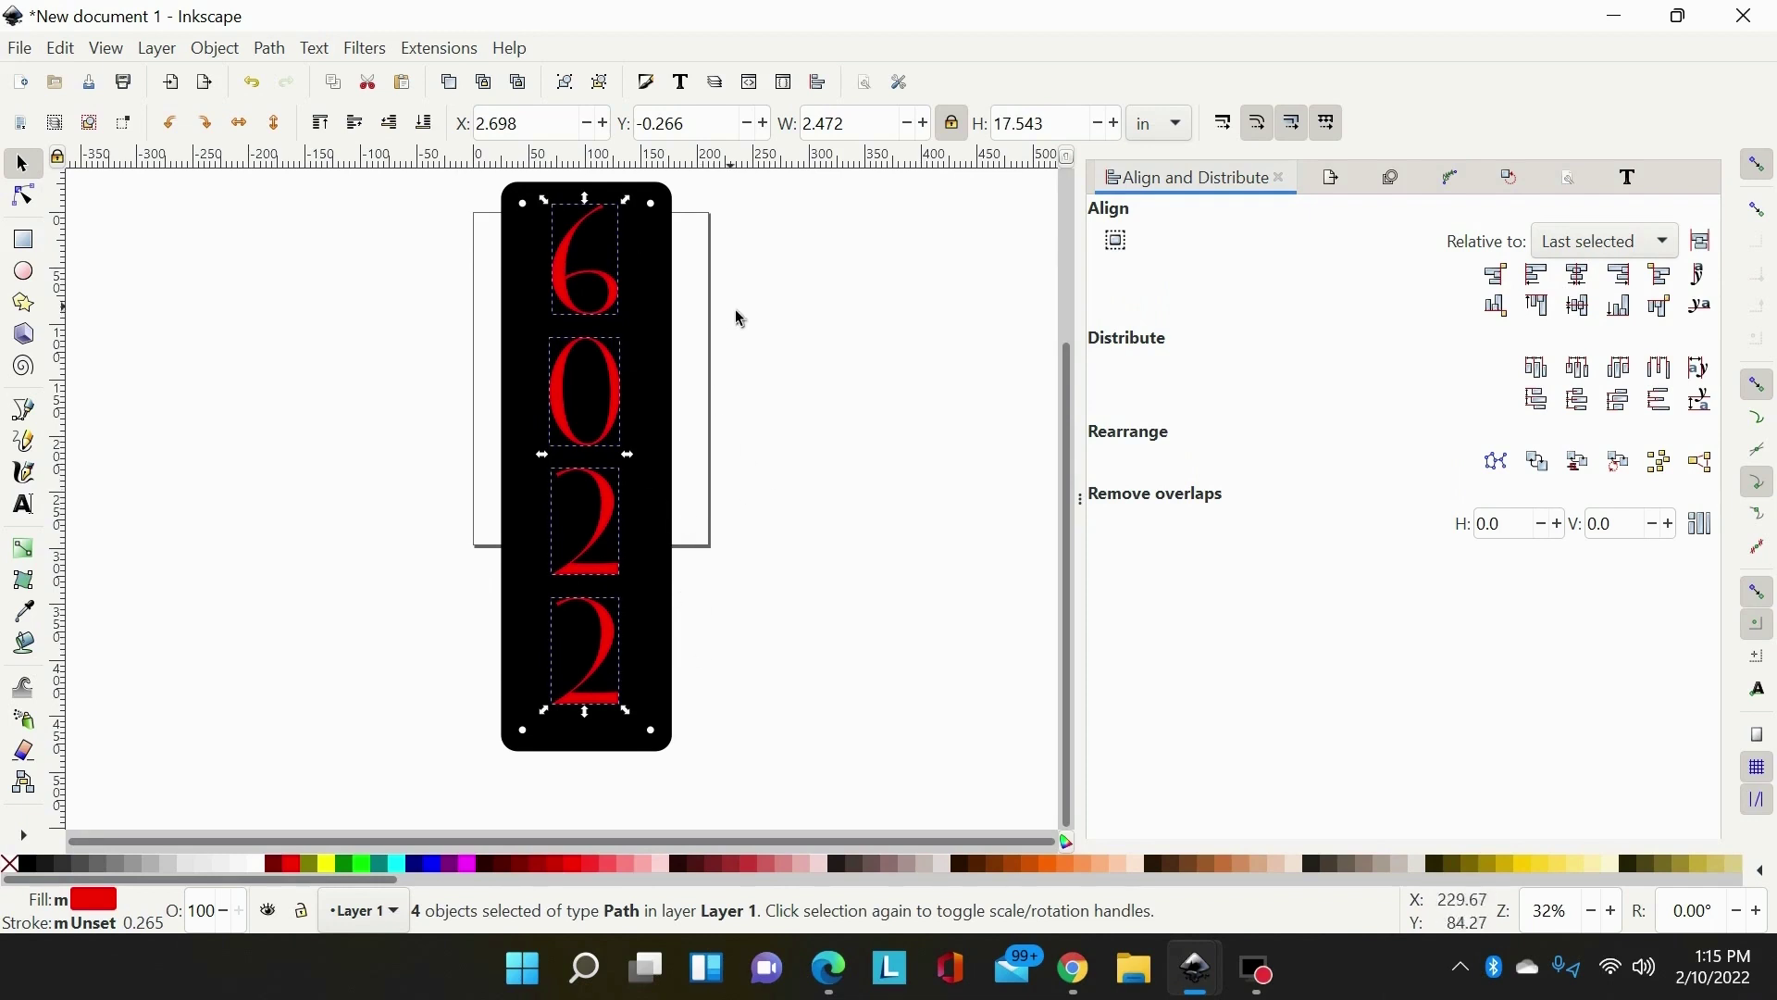
Draw a thin red bar through the 6's loop and set its width to 0.200 in.
left_click(757, 379)
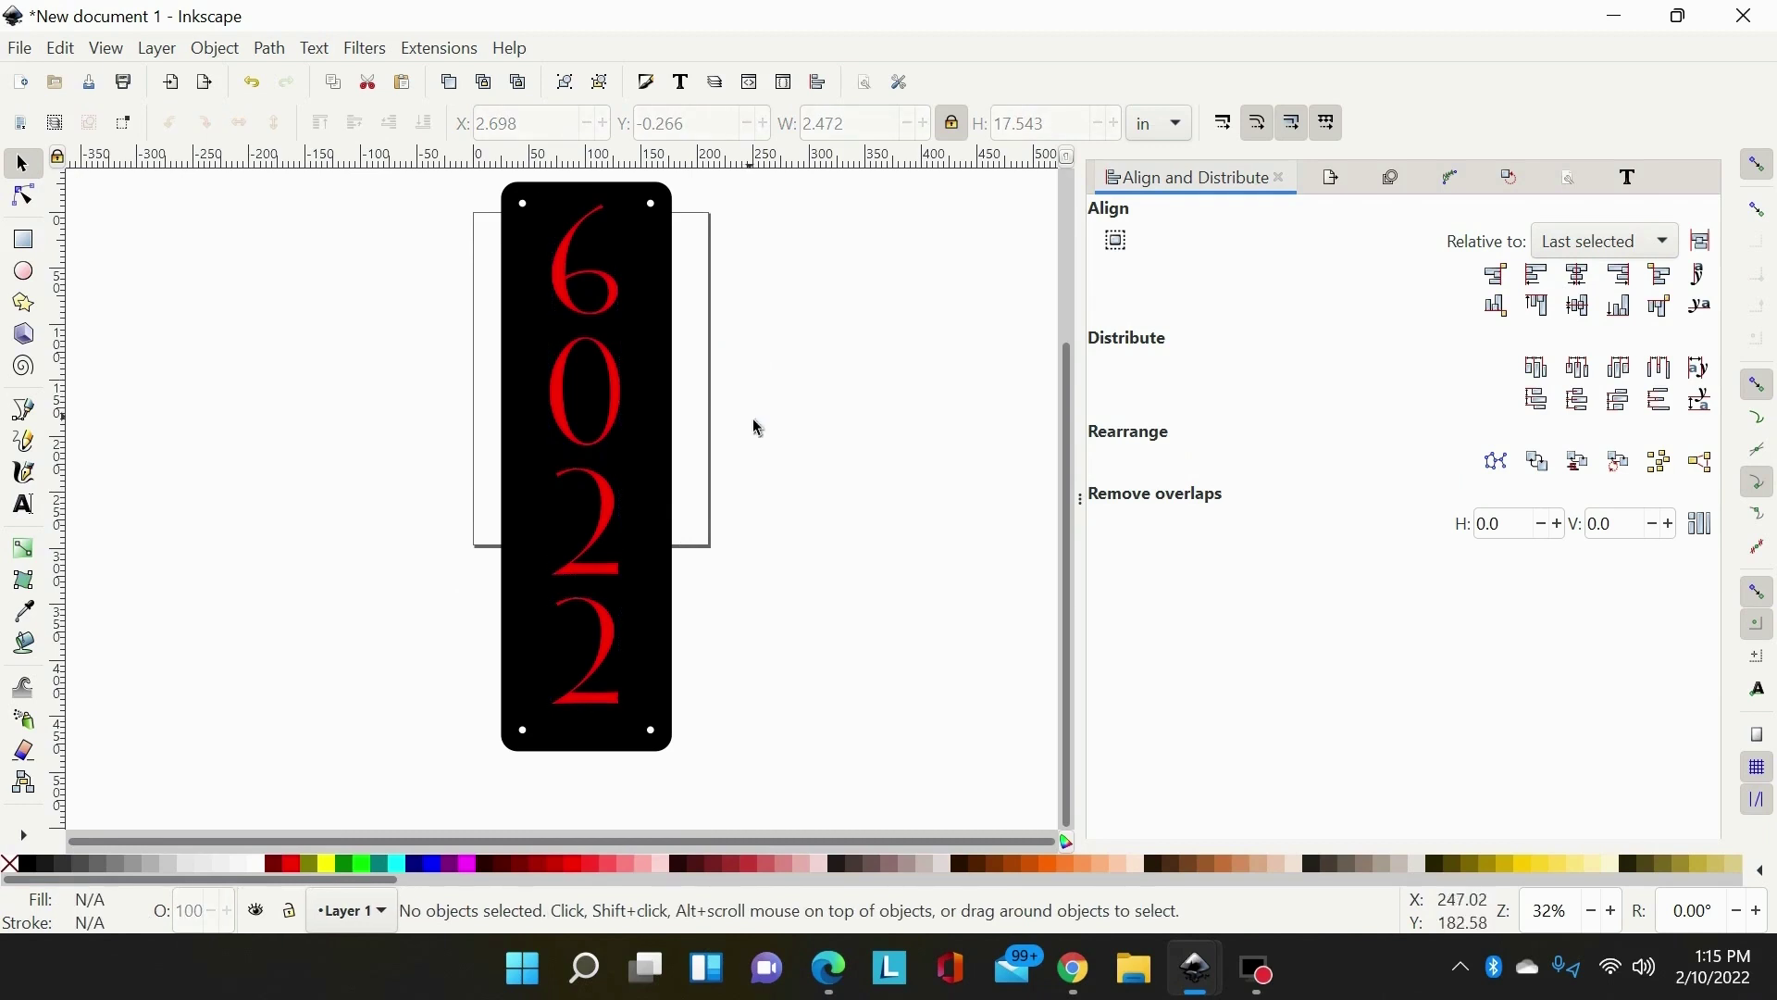
key("plus")
key("plus")
key("plus")
scroll(761, 430, "up", 8)
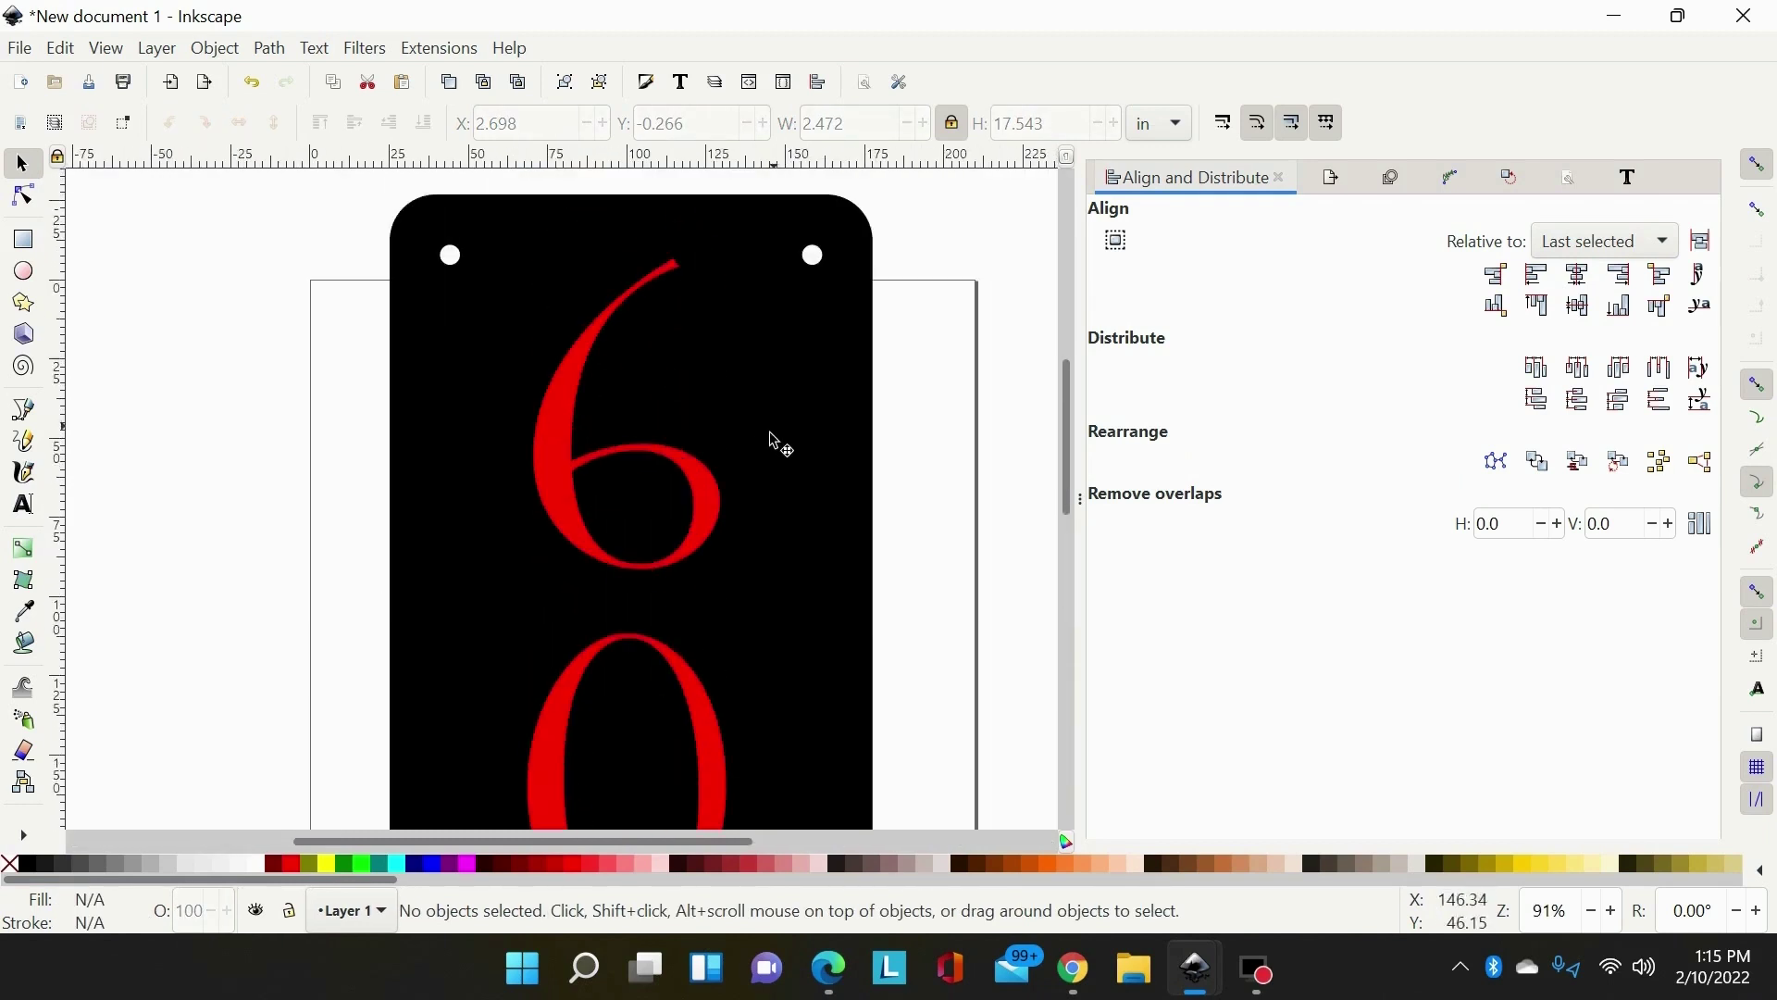
left_click(23, 242)
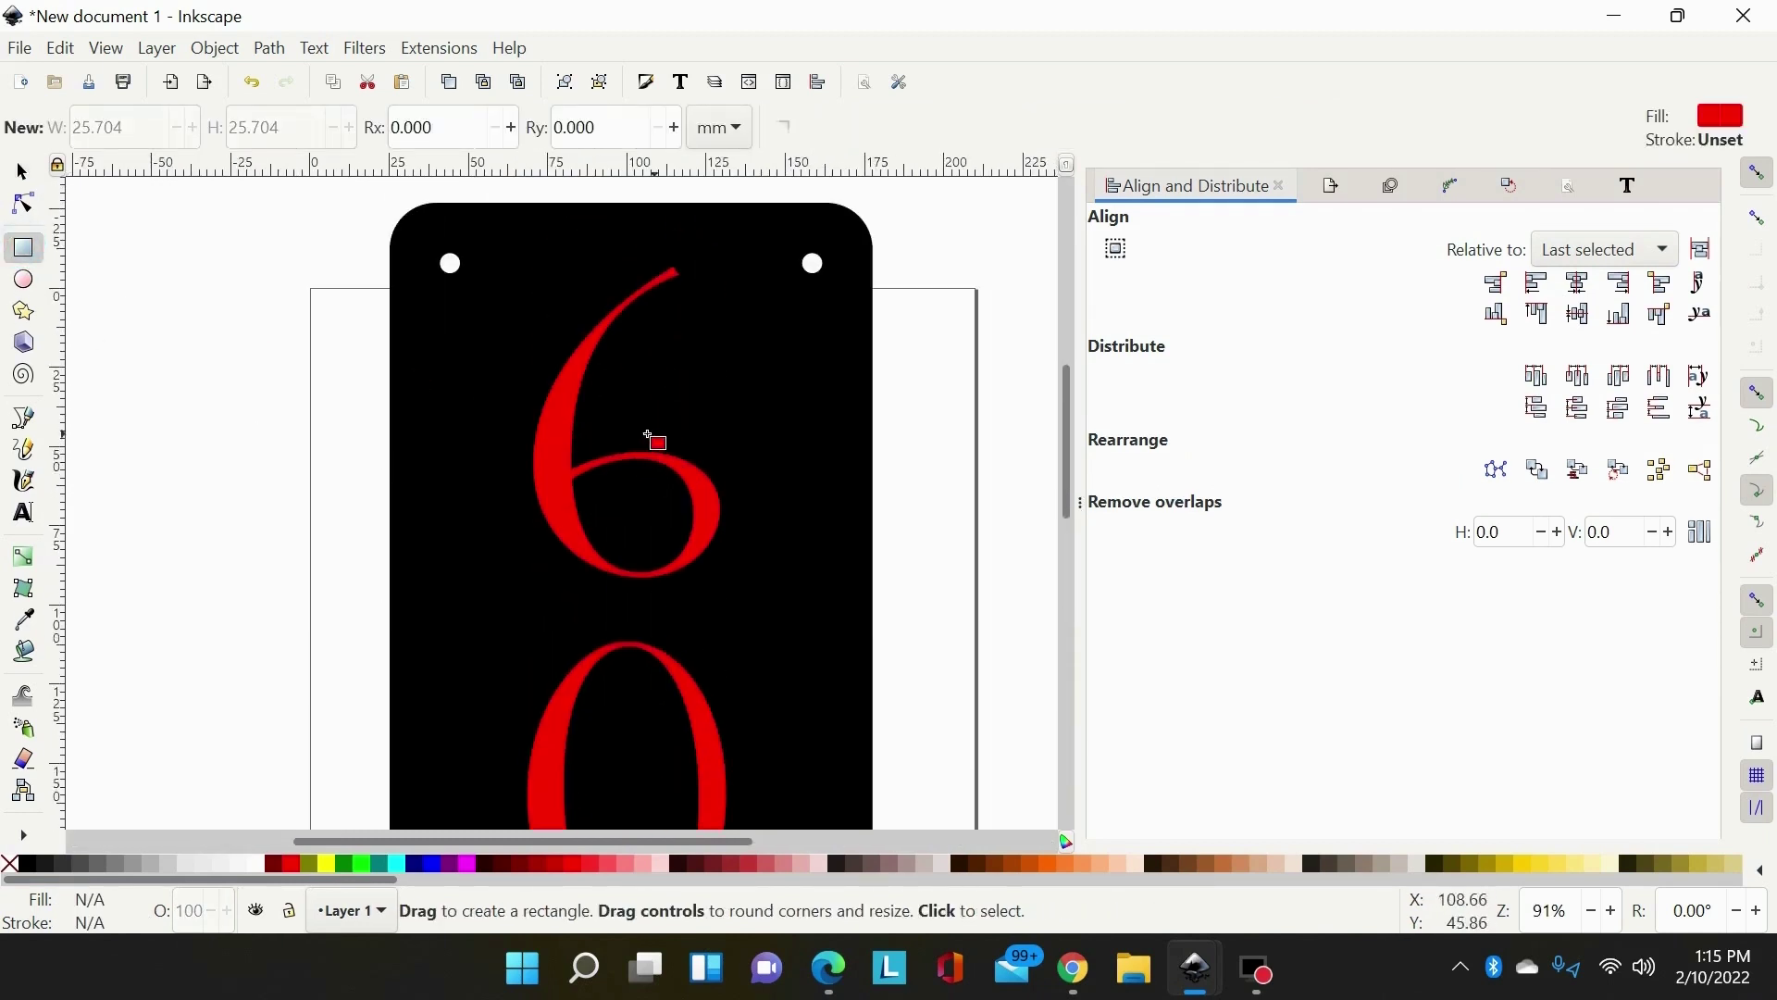
key("plus")
key("plus")
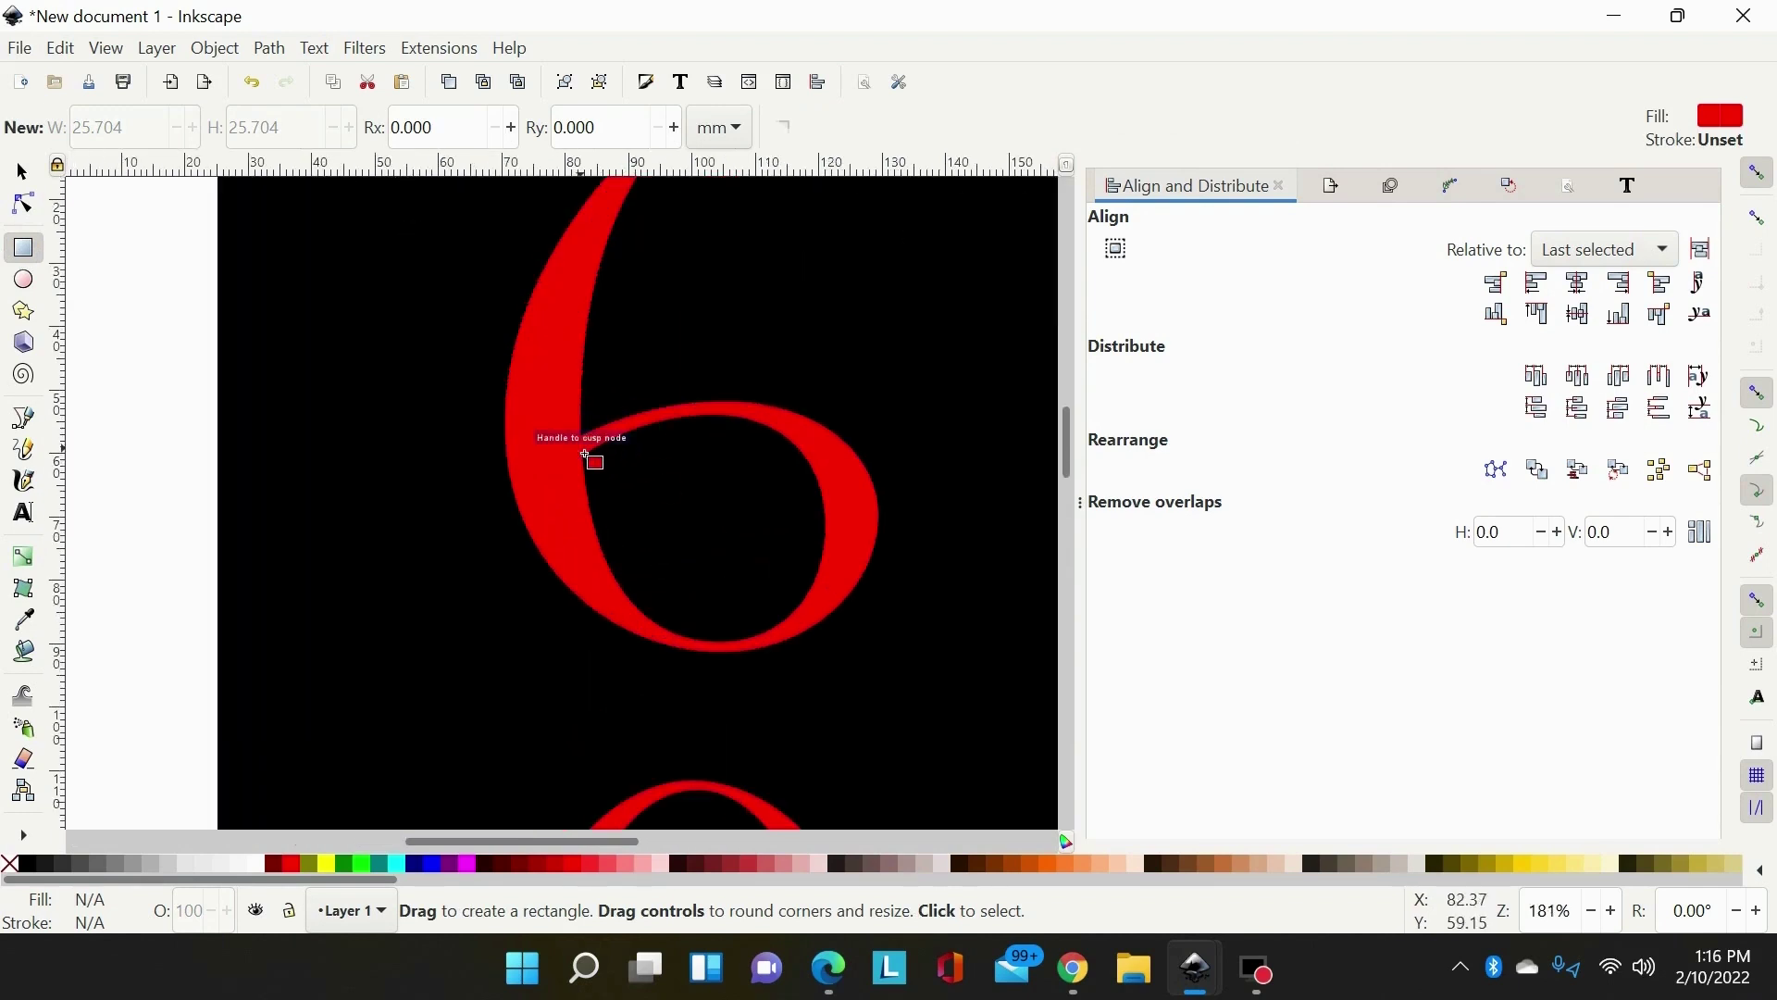
key("minus")
key("minus")
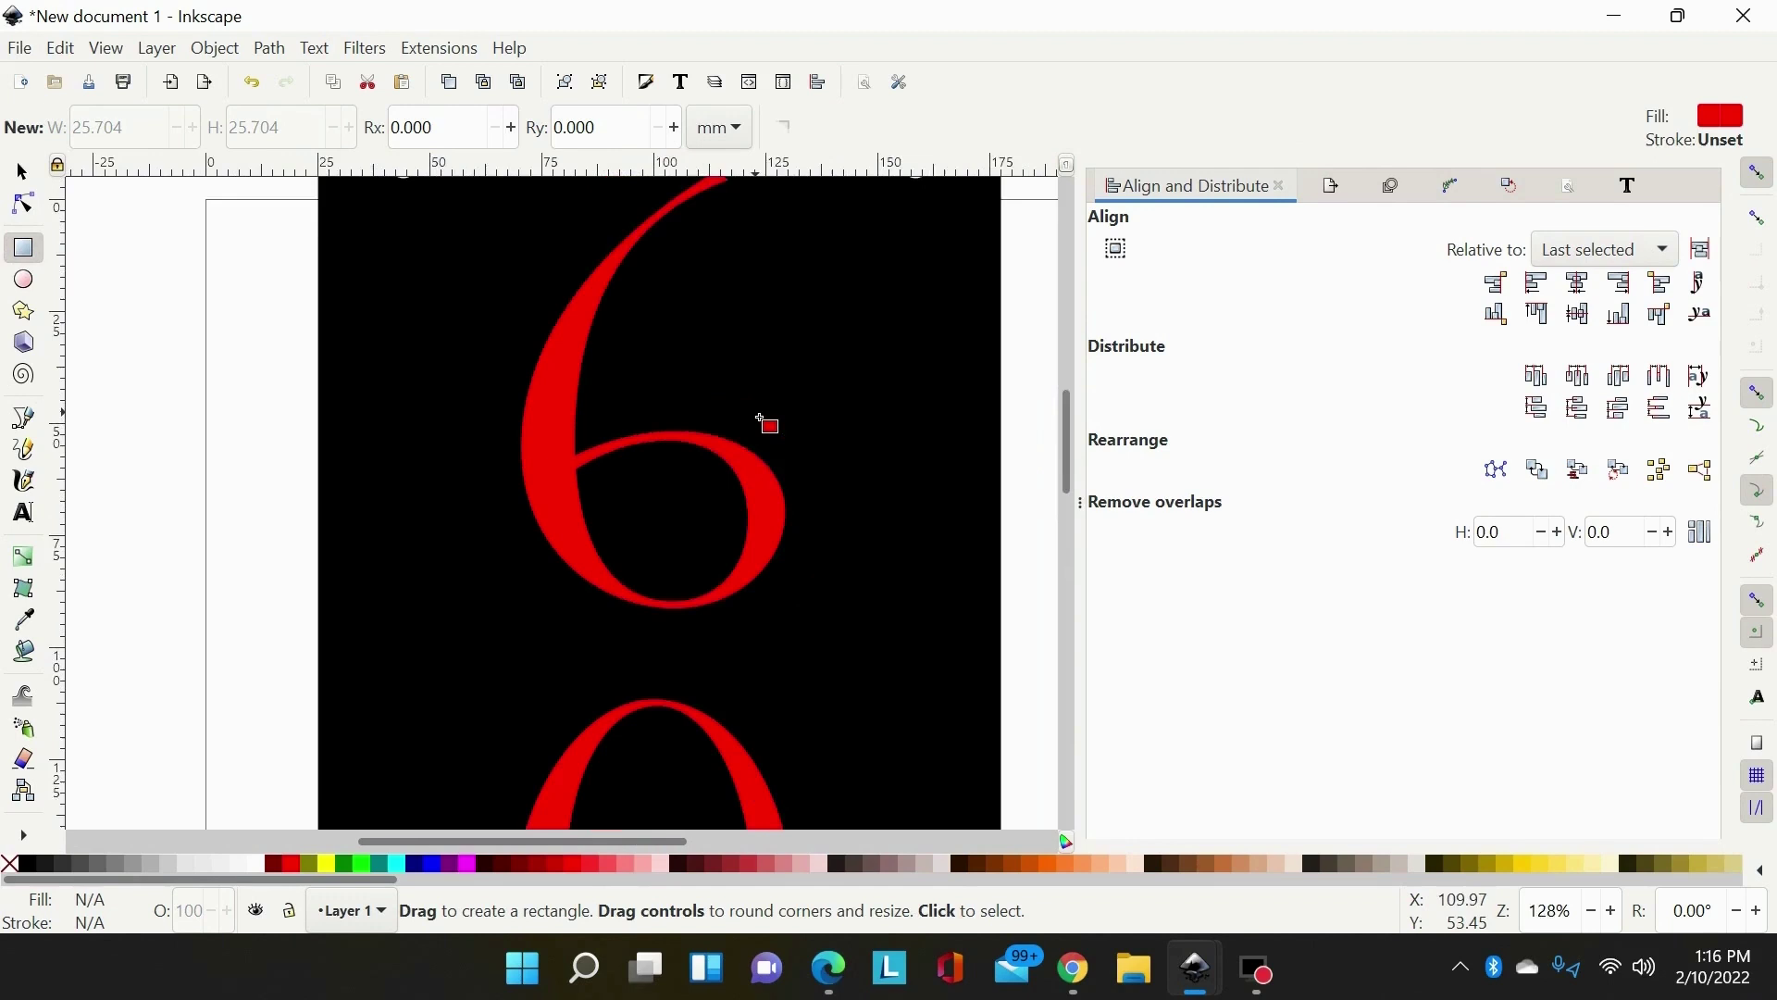
left_click_drag(630, 423, 648, 600)
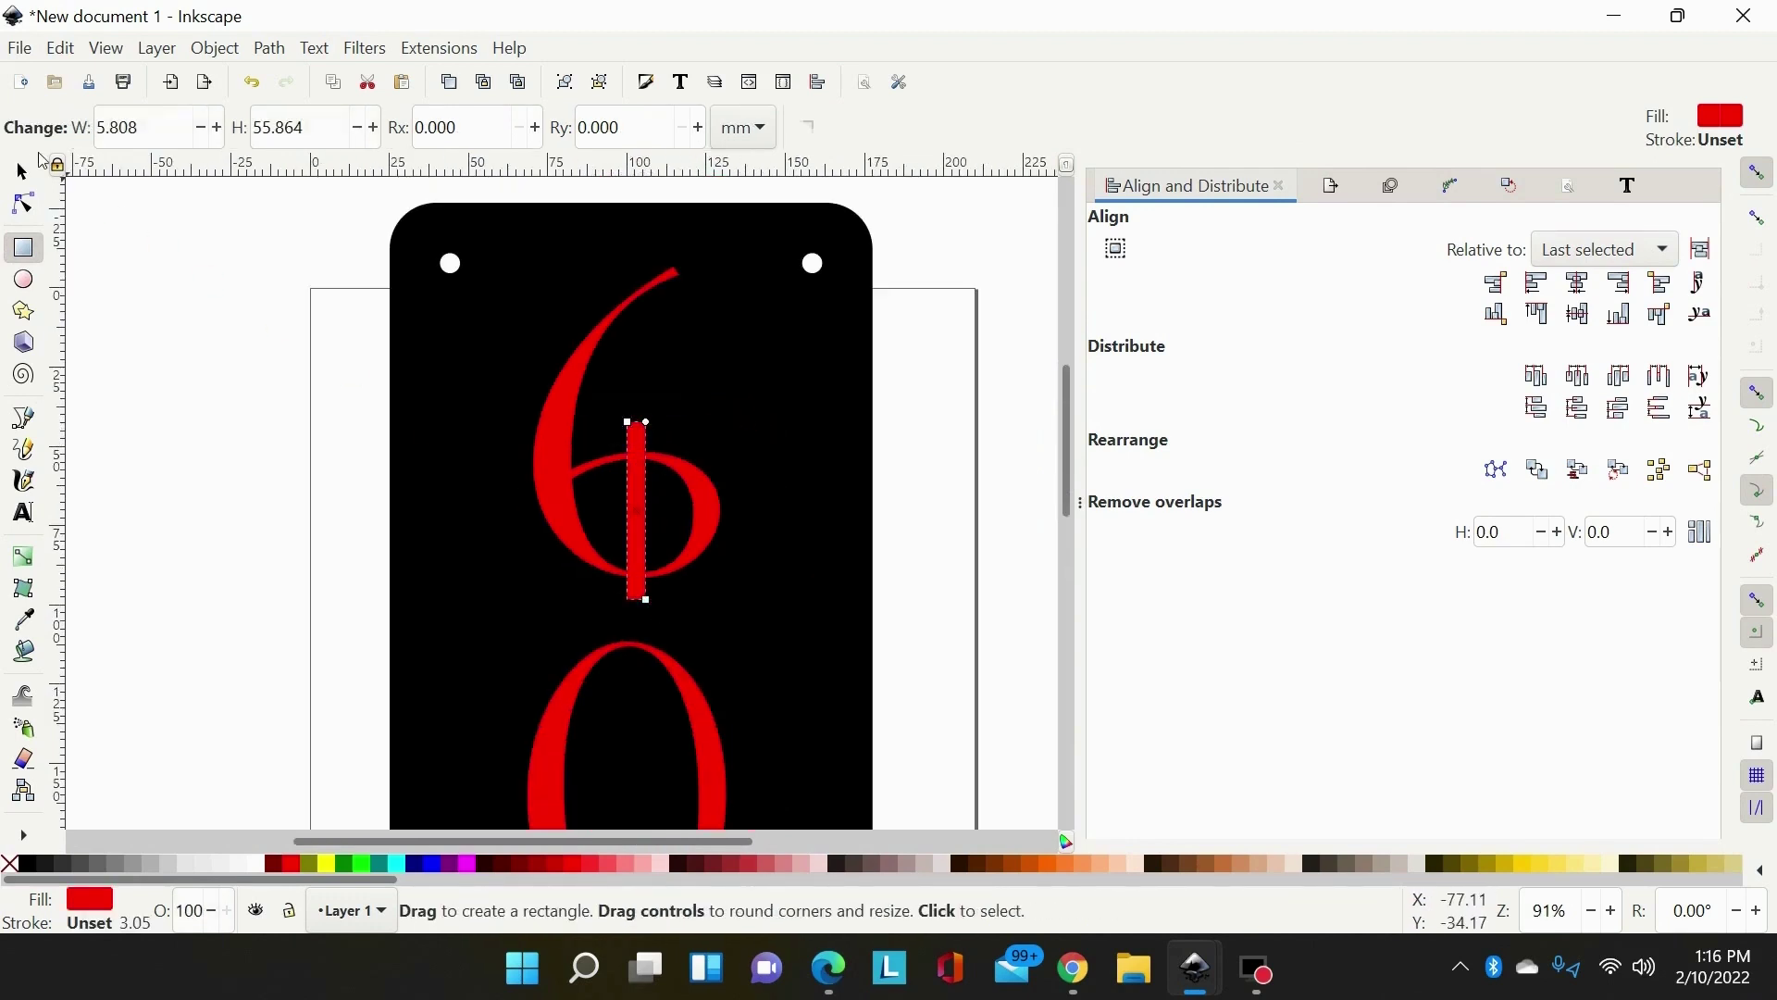
key("s")
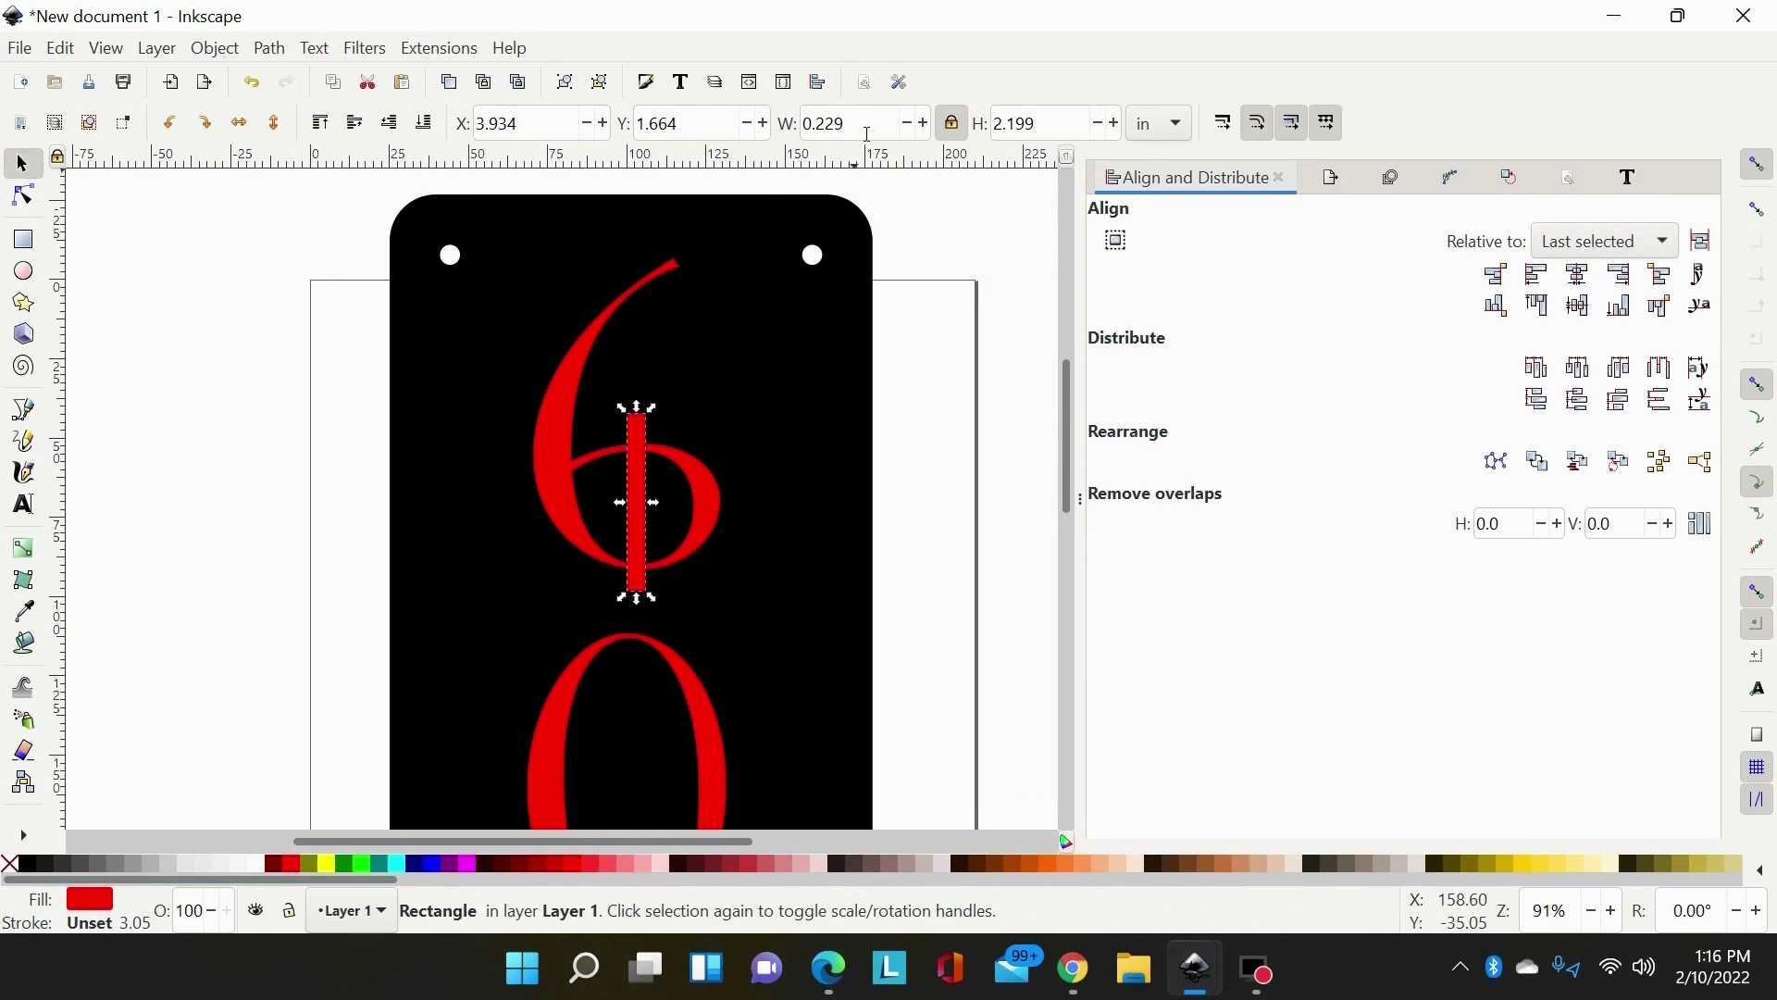
left_click(868, 134)
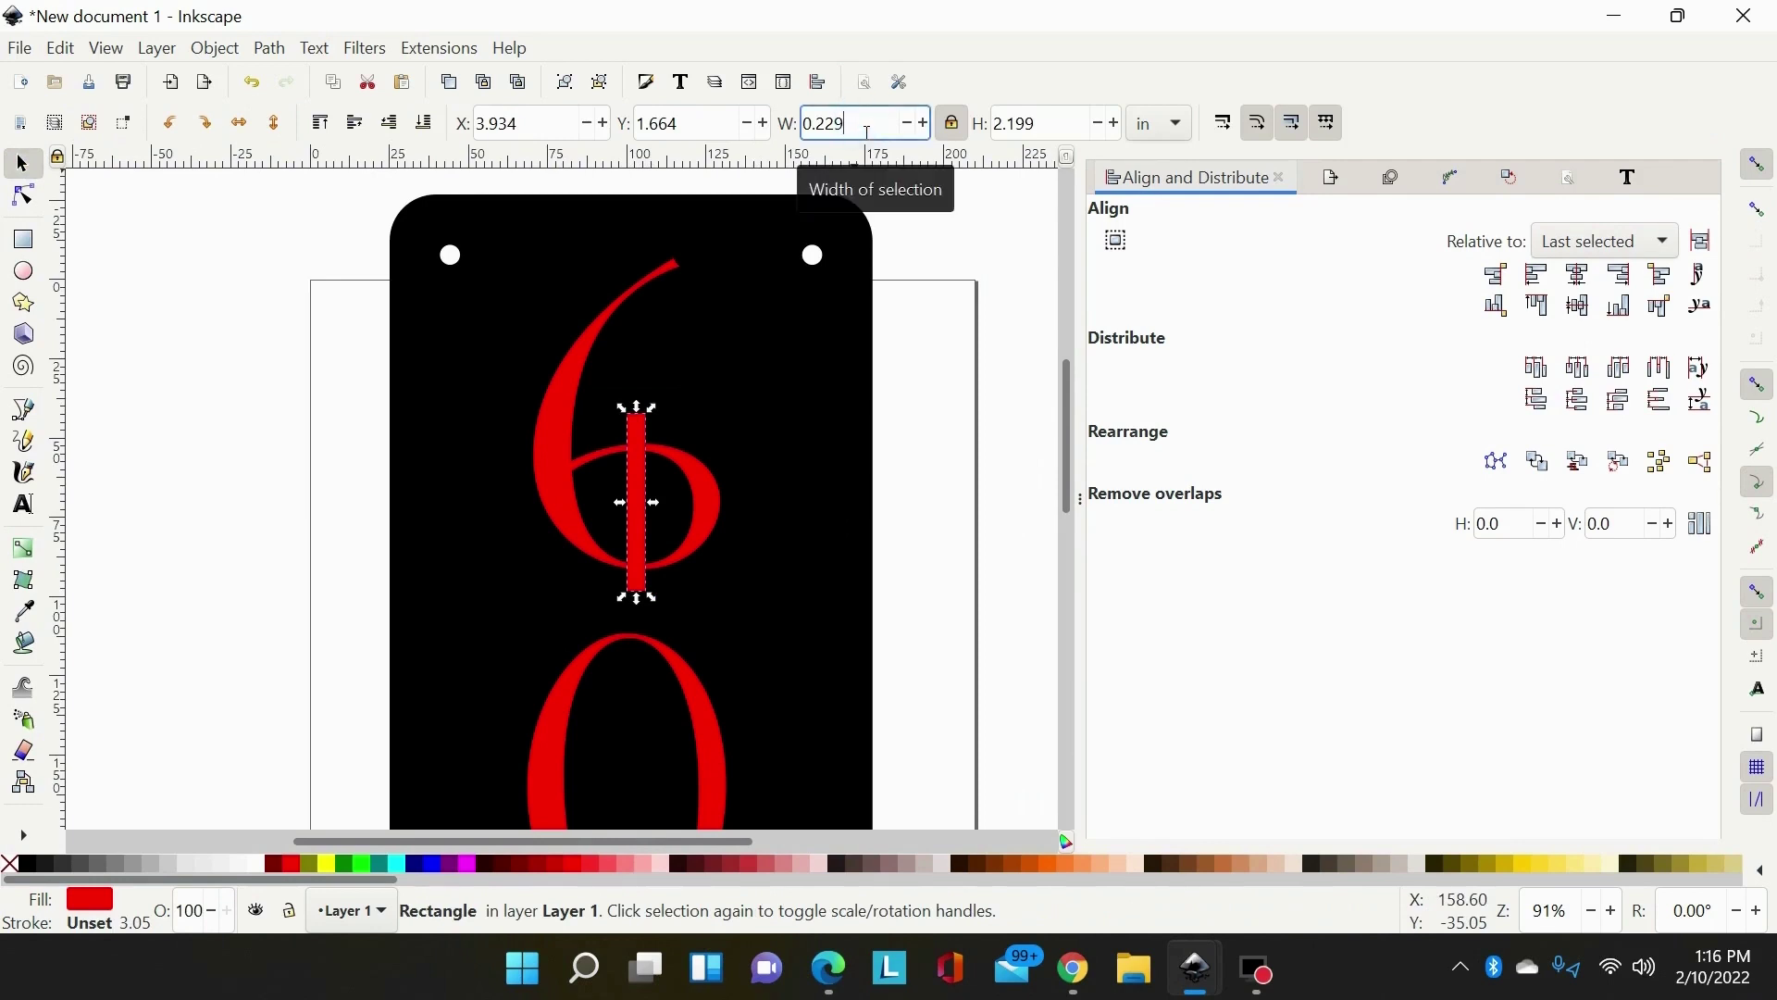
key("BackSpace")
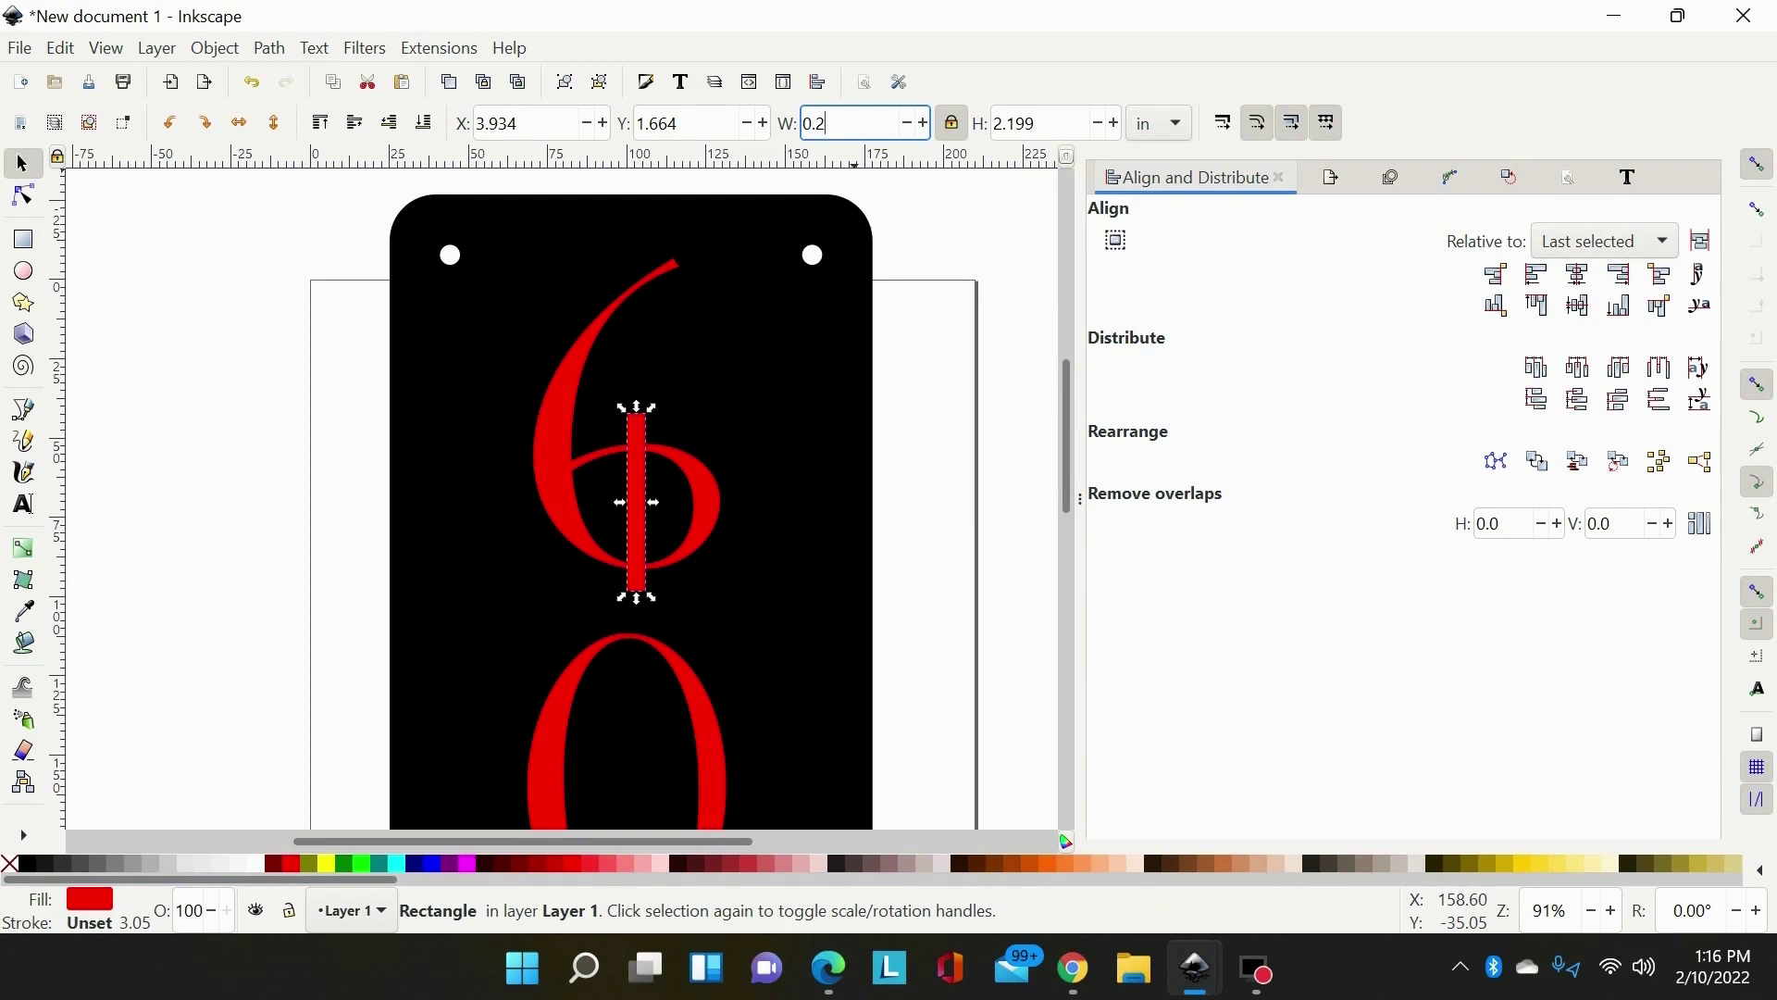
key("Return")
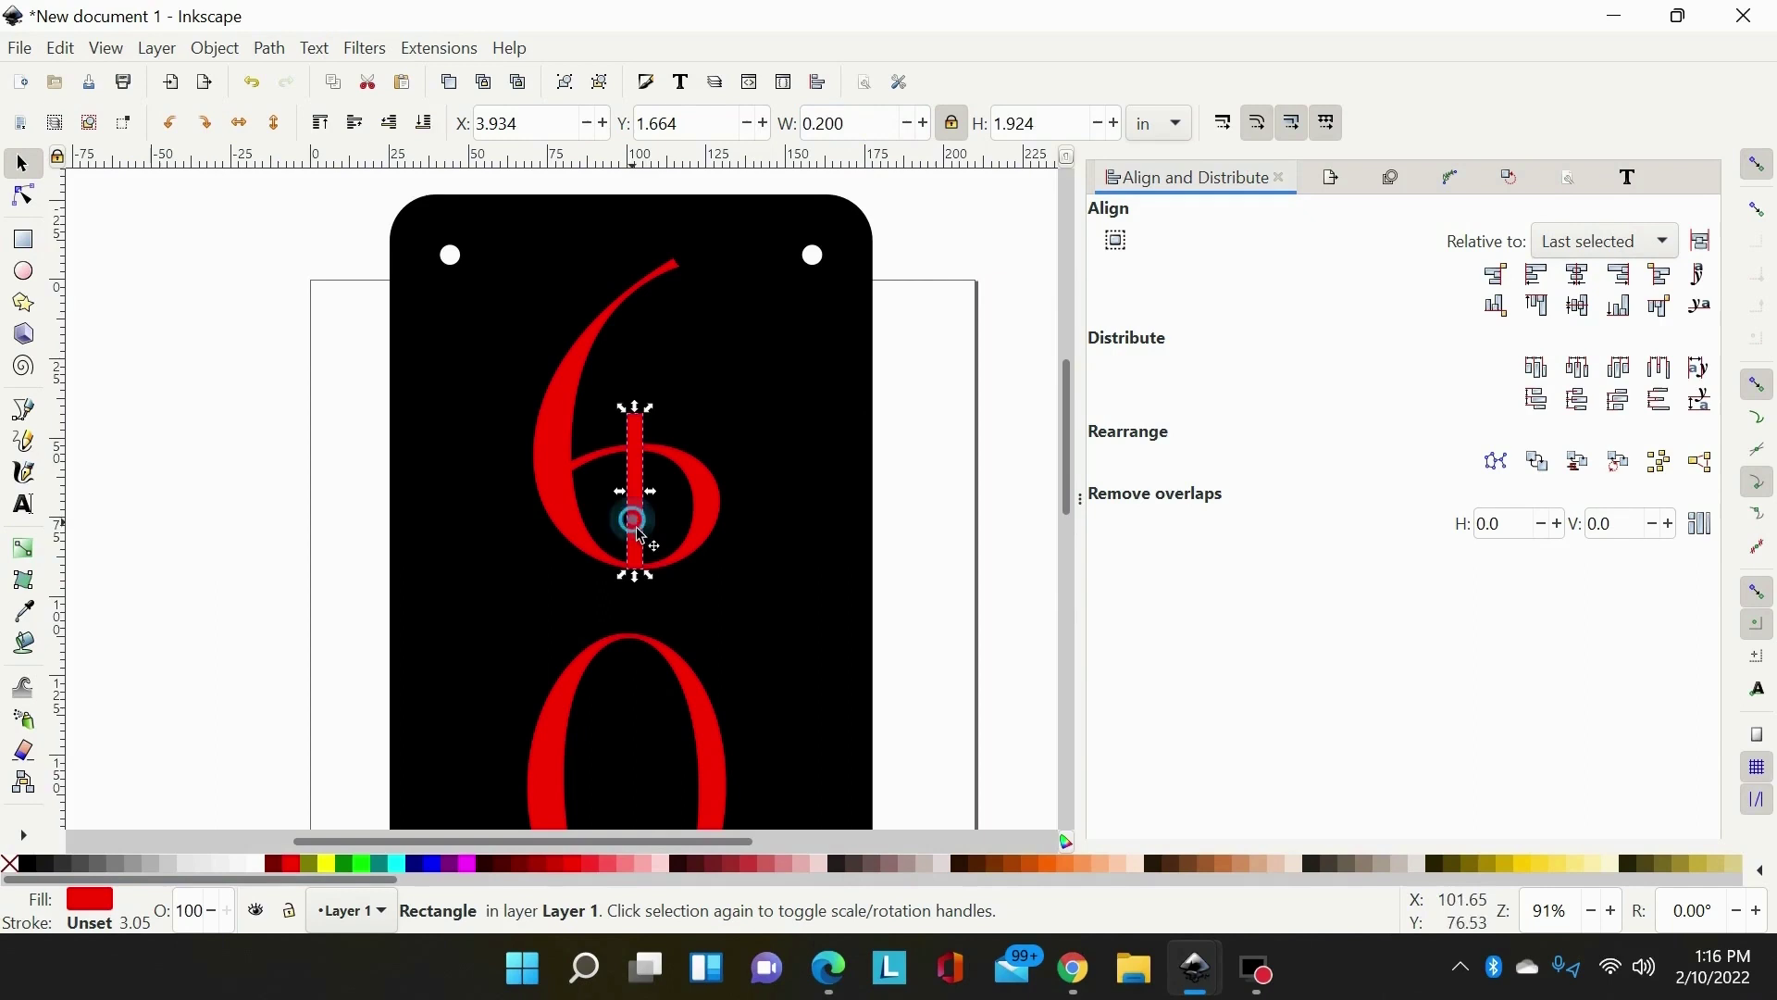
Lower the red bar and centre it horizontally on the 6.
left_click_drag(635, 518, 641, 566)
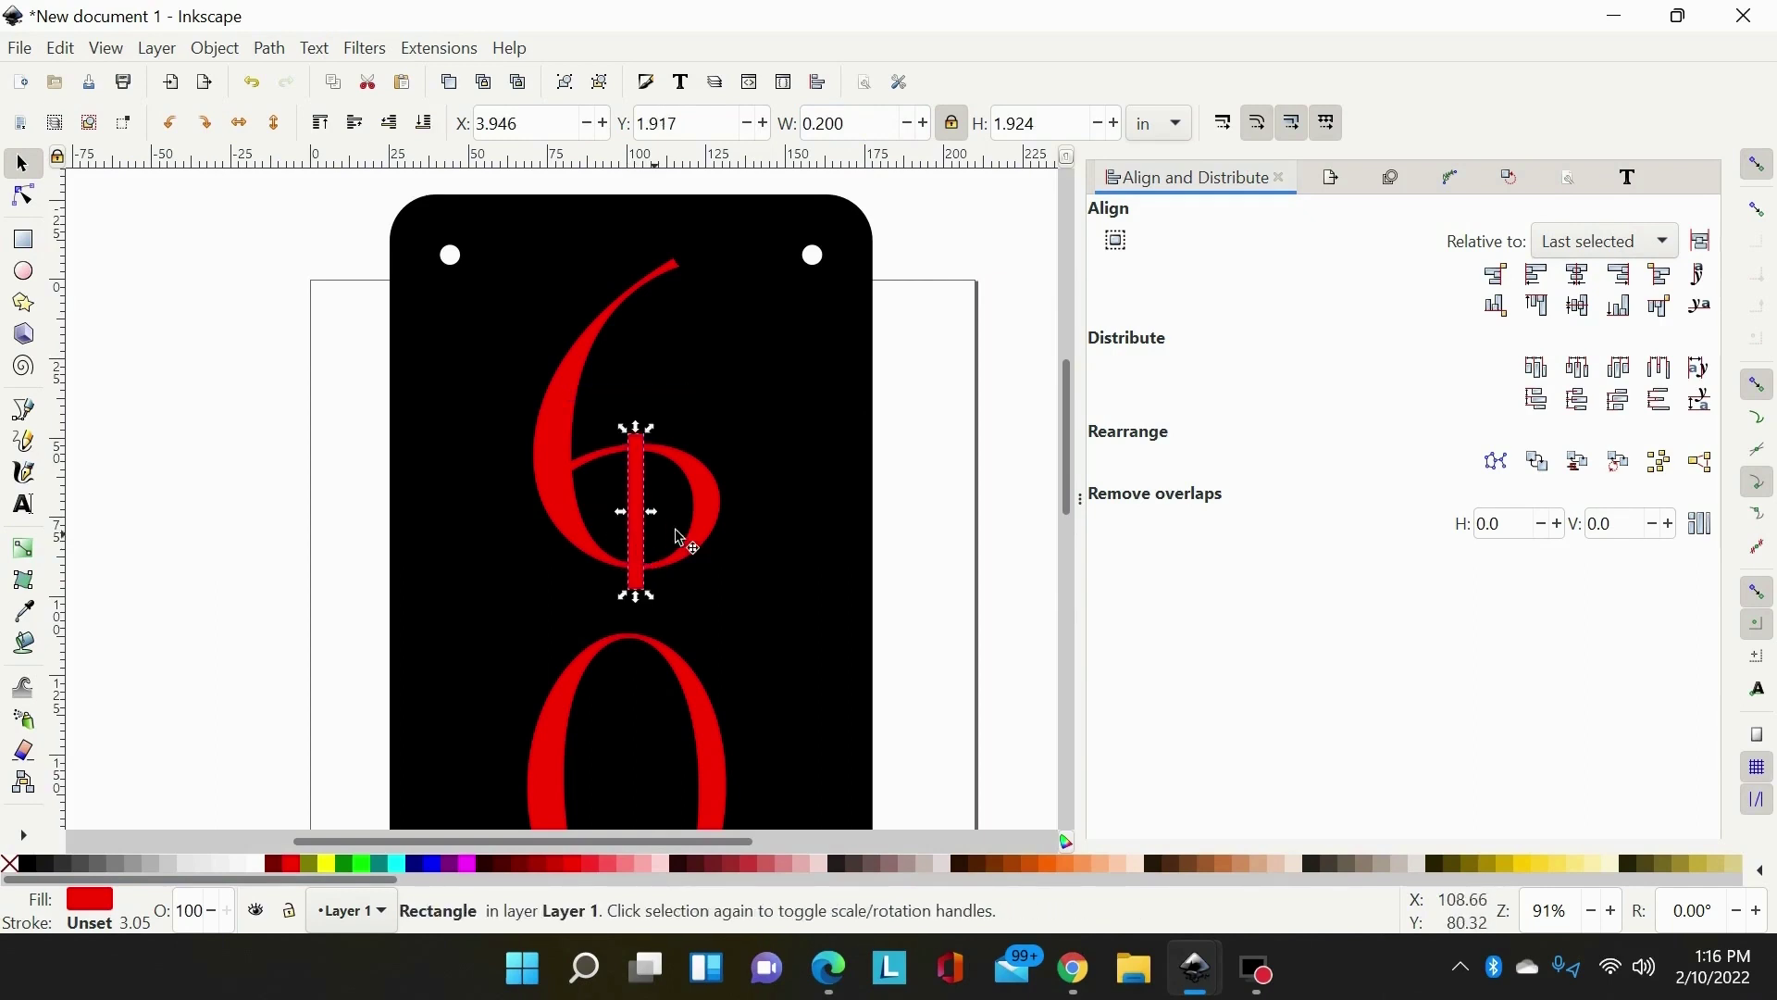
key("shift")
left_click(718, 509, "shift")
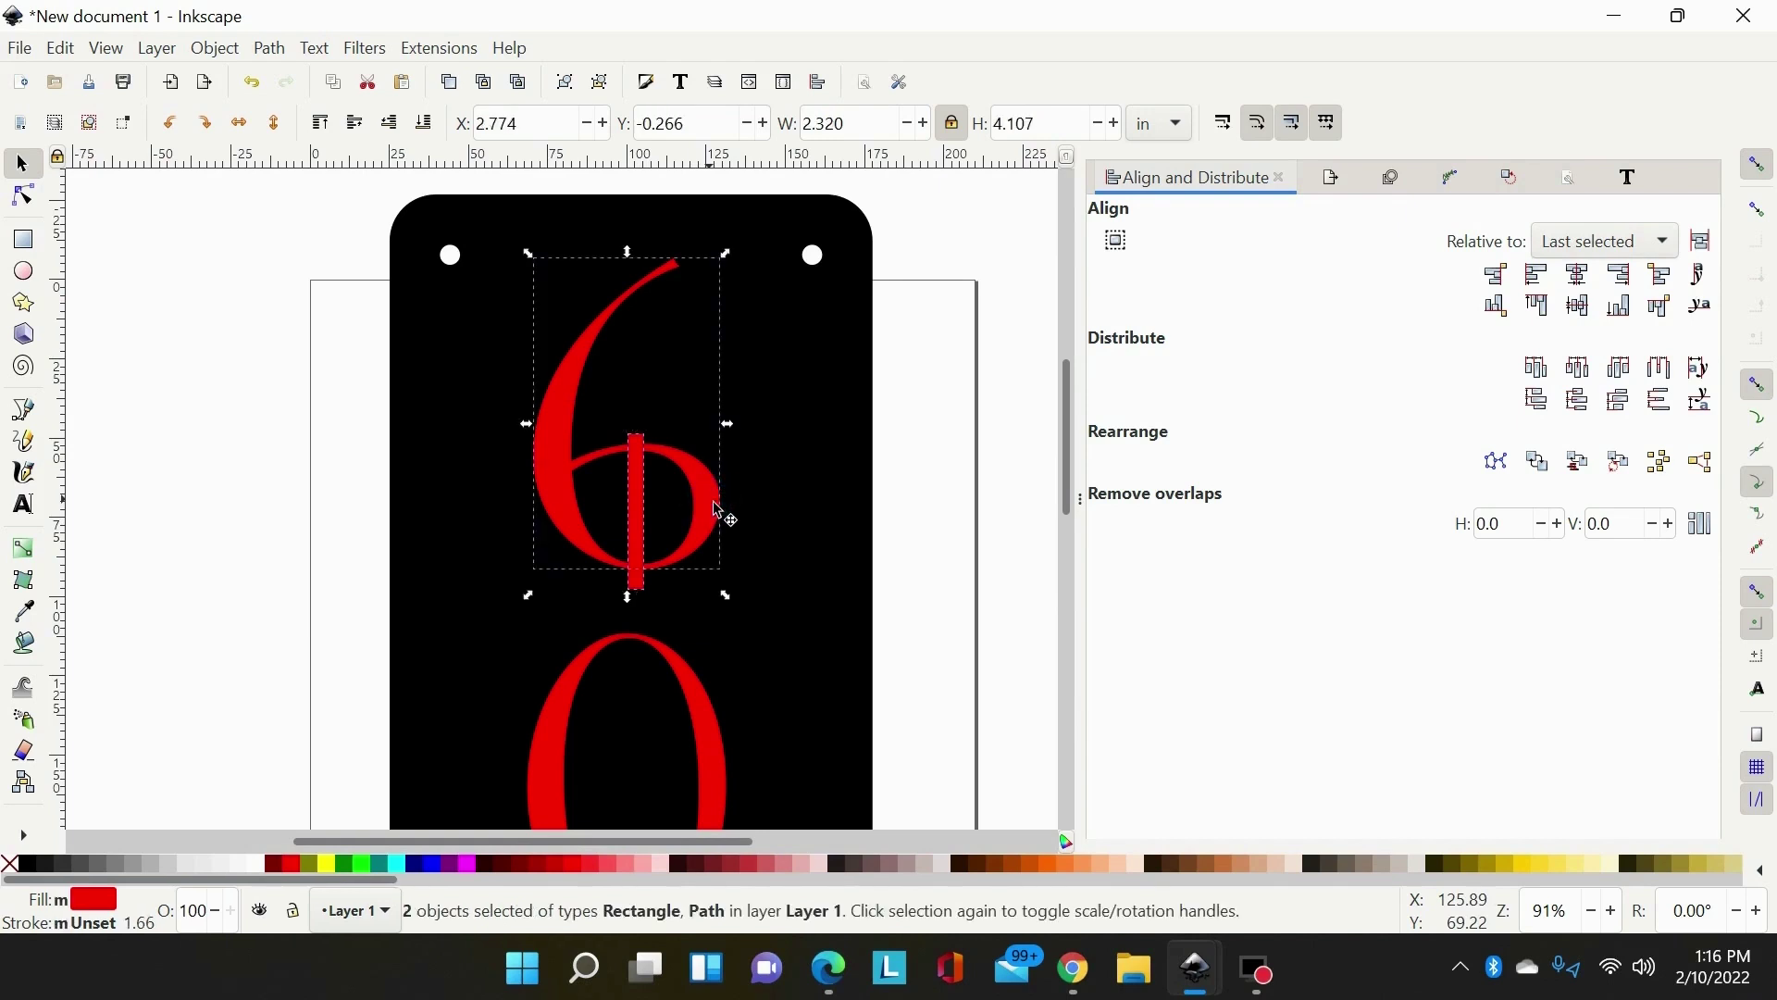
left_click(1579, 275)
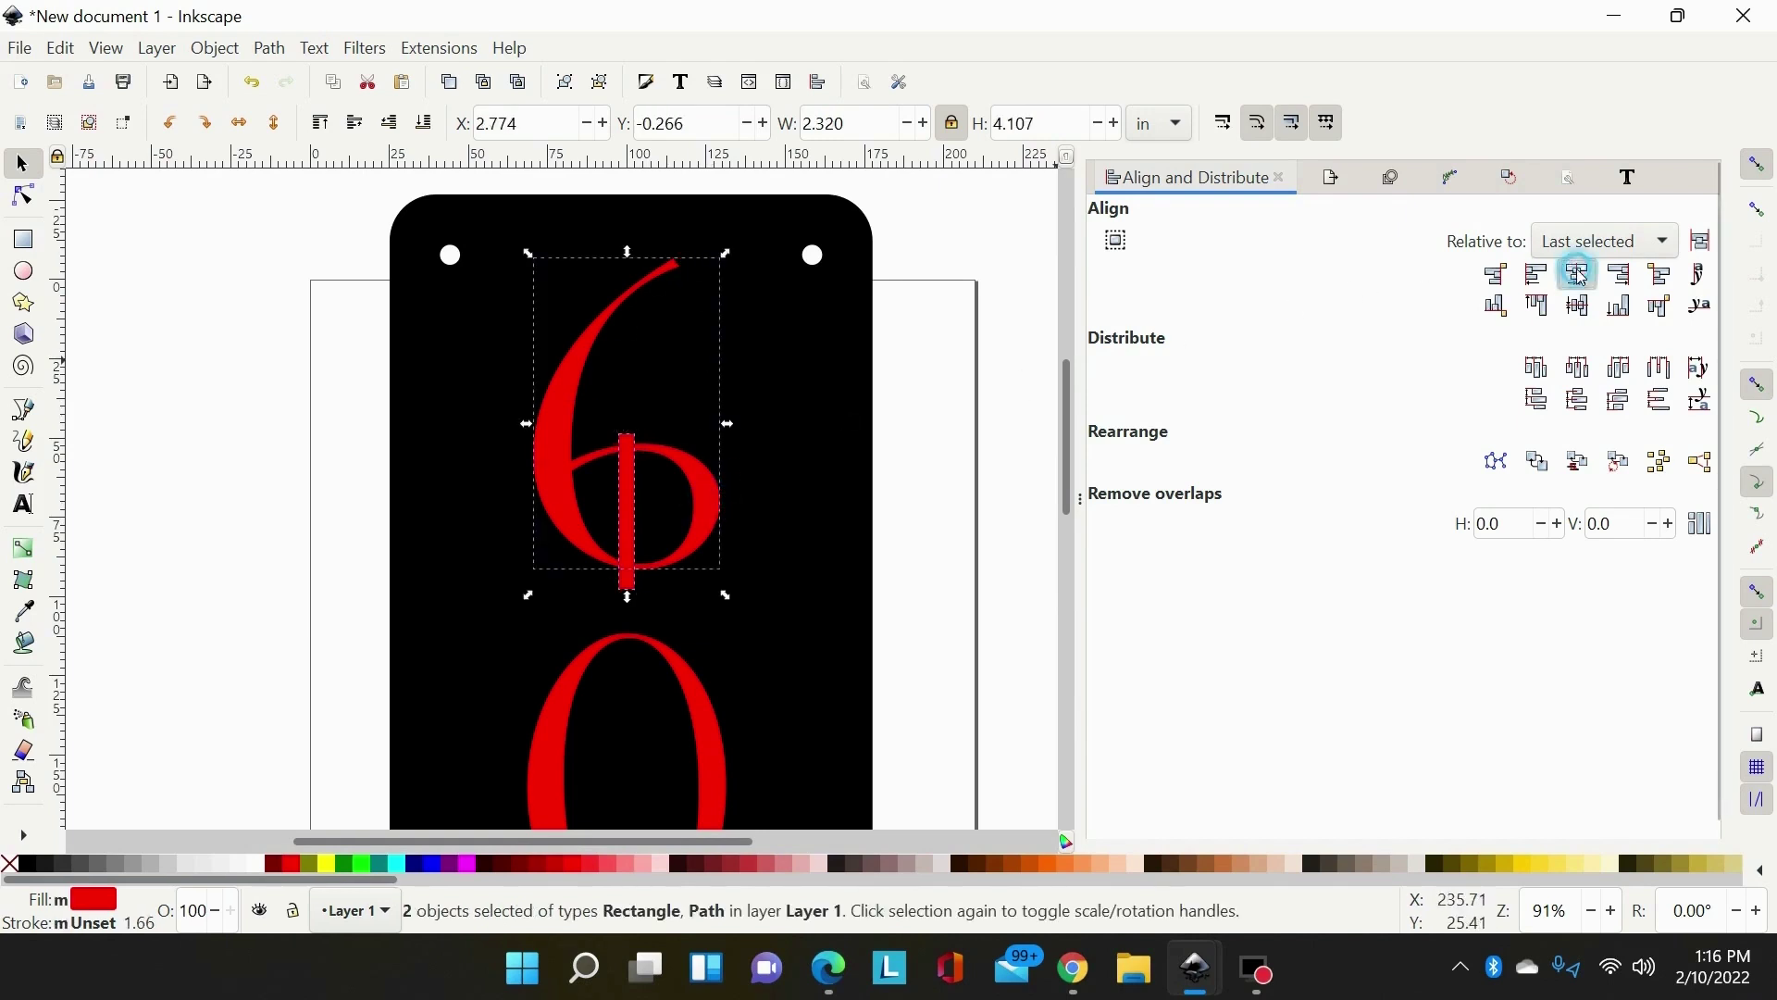
Move a red bar into the 0, stretch it to the digit's full height, and centre it.
left_click(952, 524)
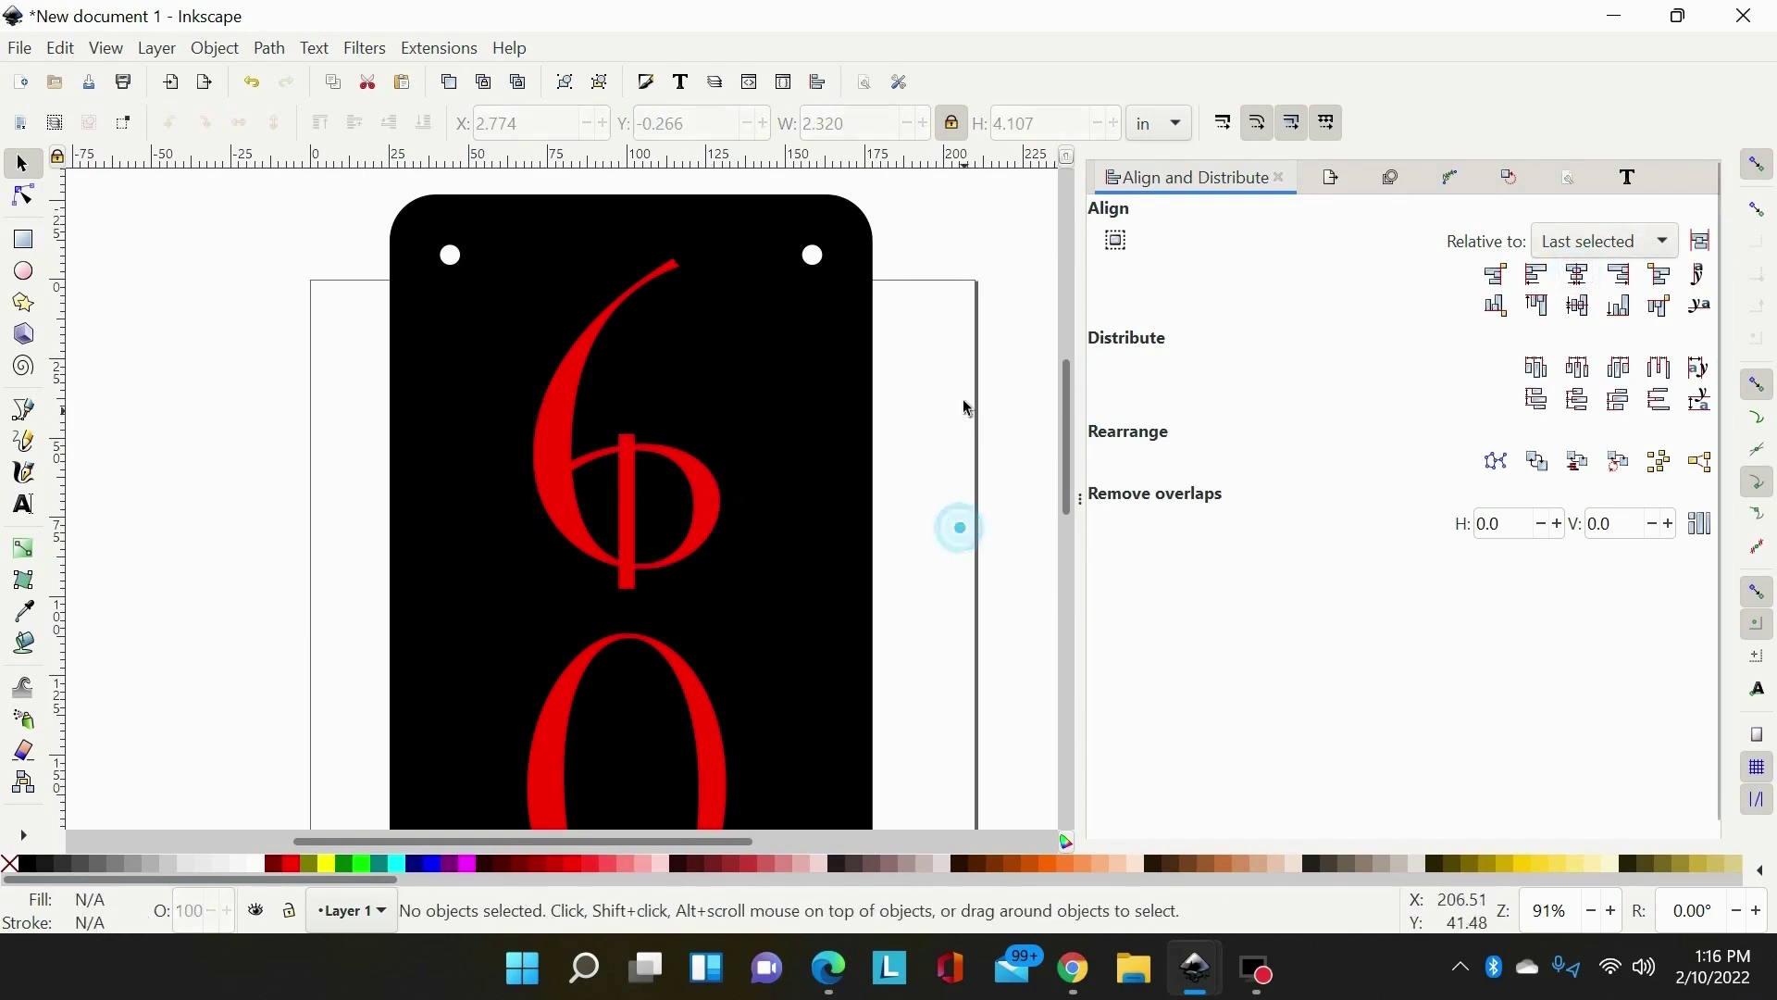
left_click_drag(952, 377, 616, 648)
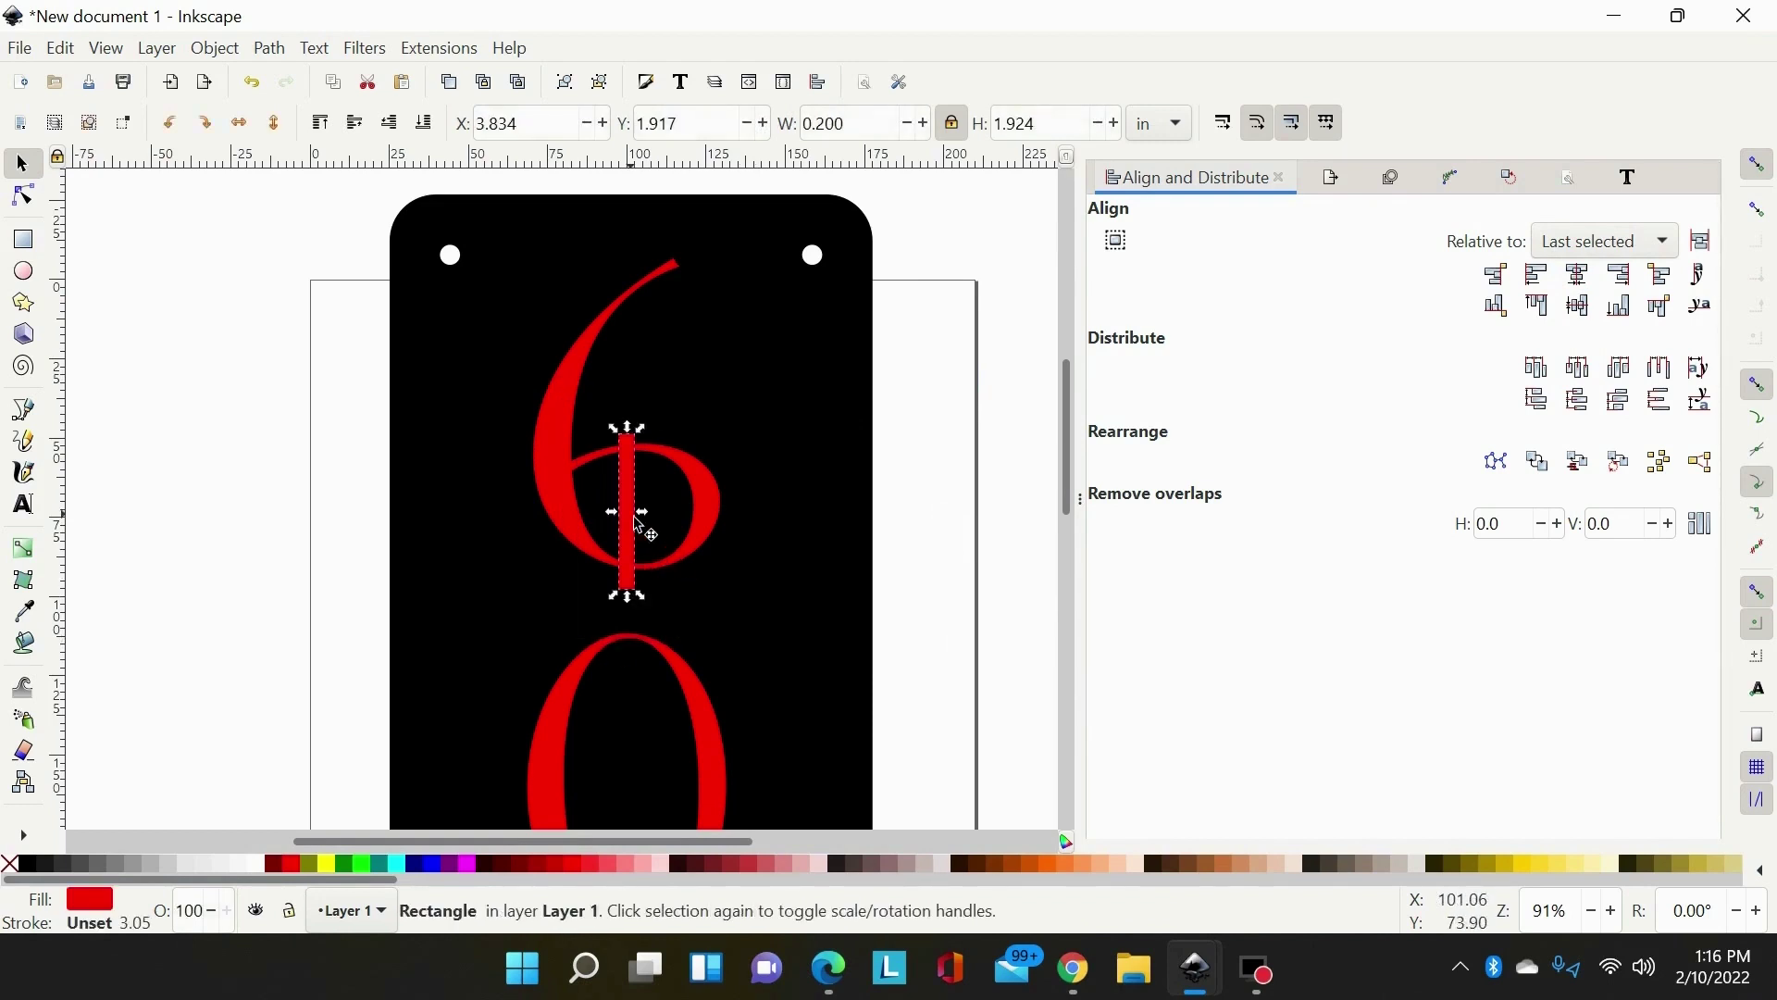
left_click_drag(637, 537, 631, 729)
scroll(960, 579, "down", 8)
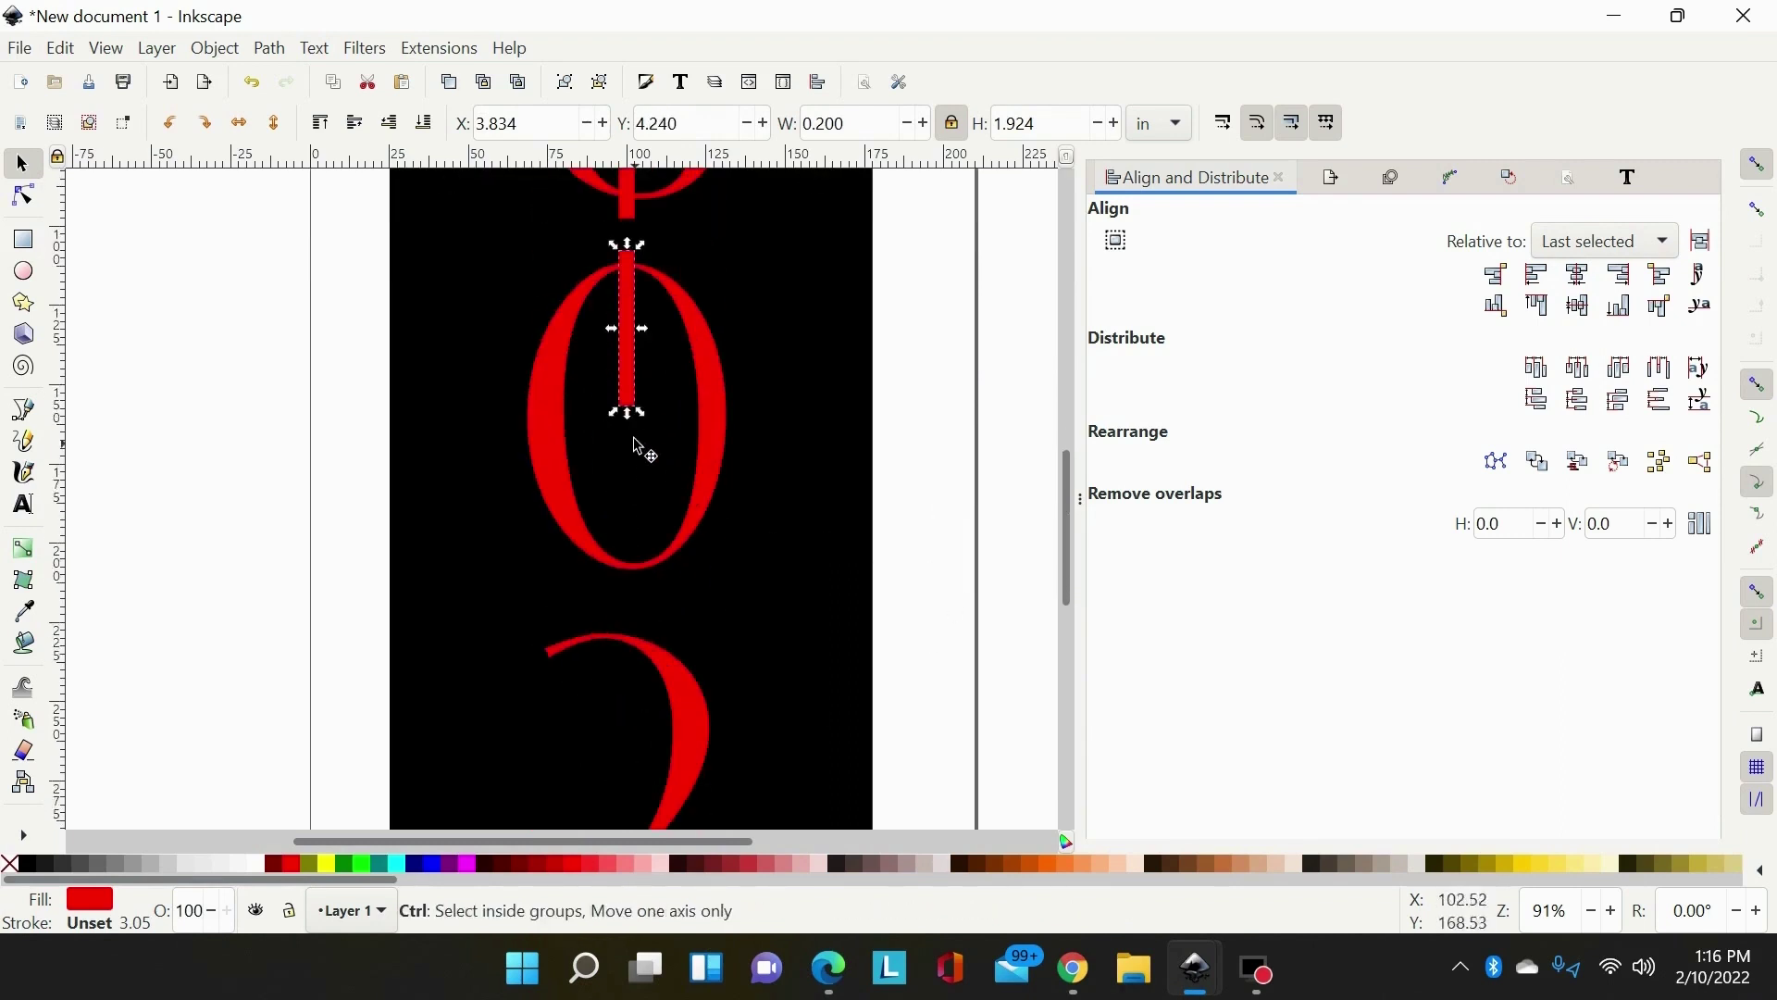
left_click_drag(629, 415, 630, 592)
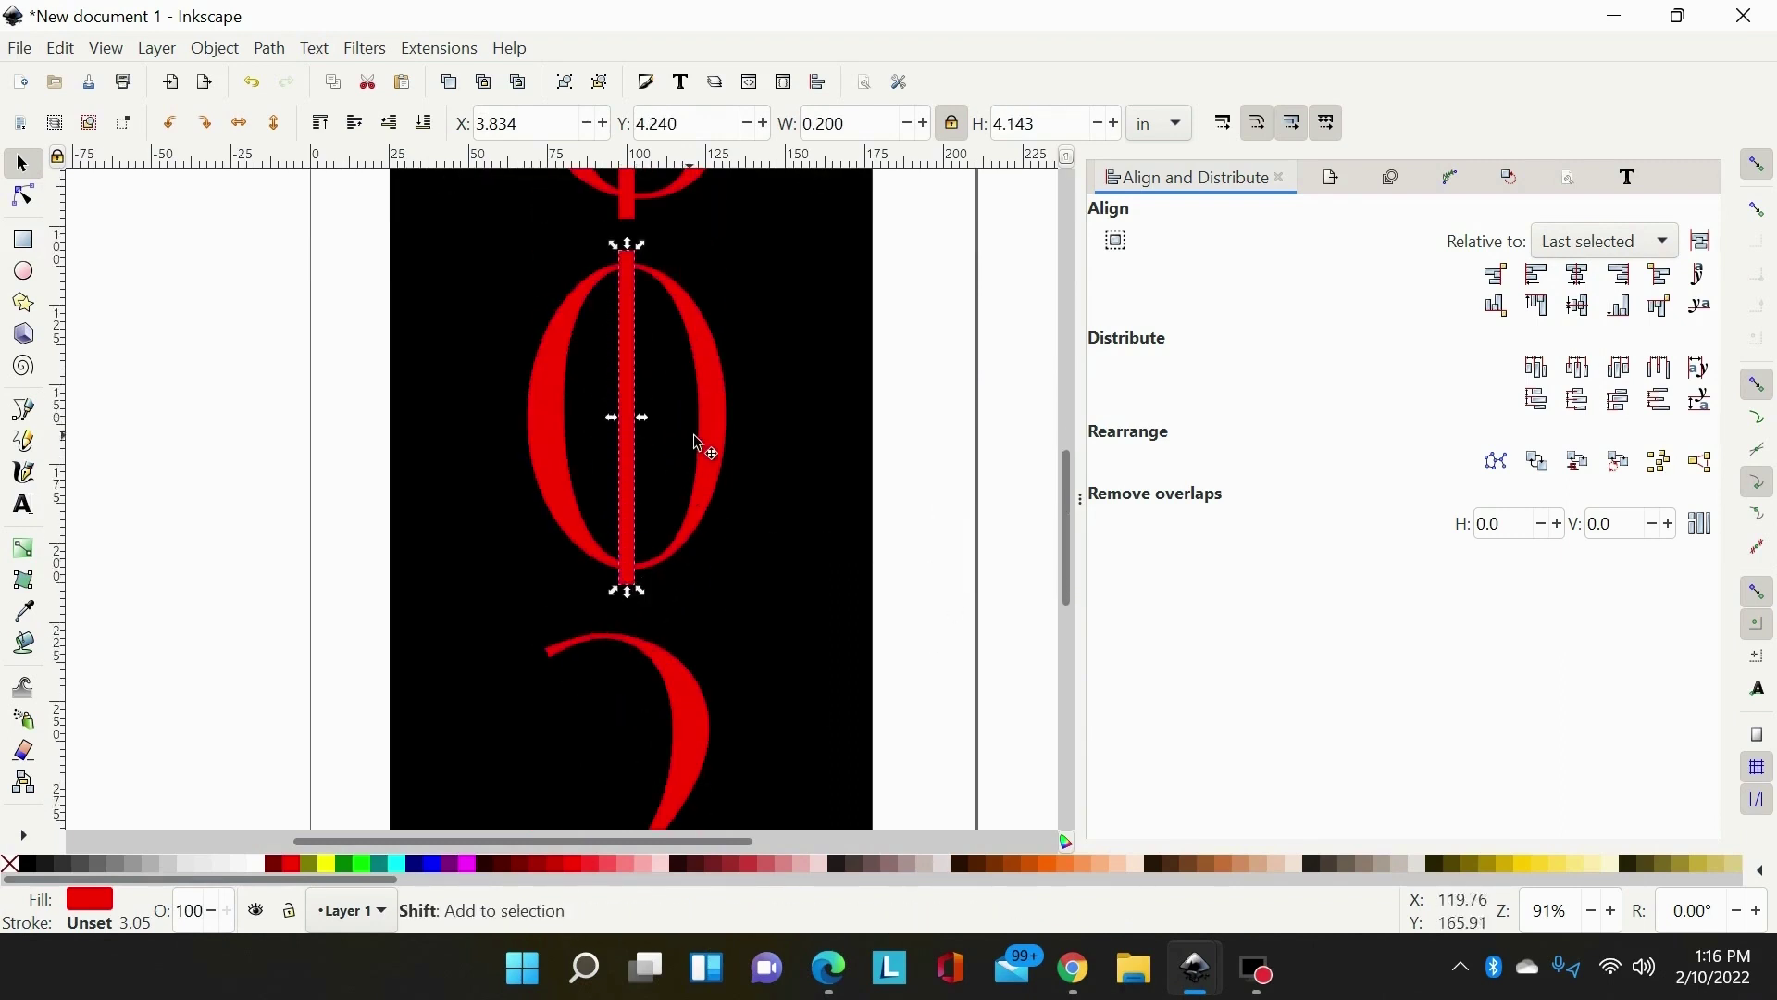
left_click(717, 415, "shift")
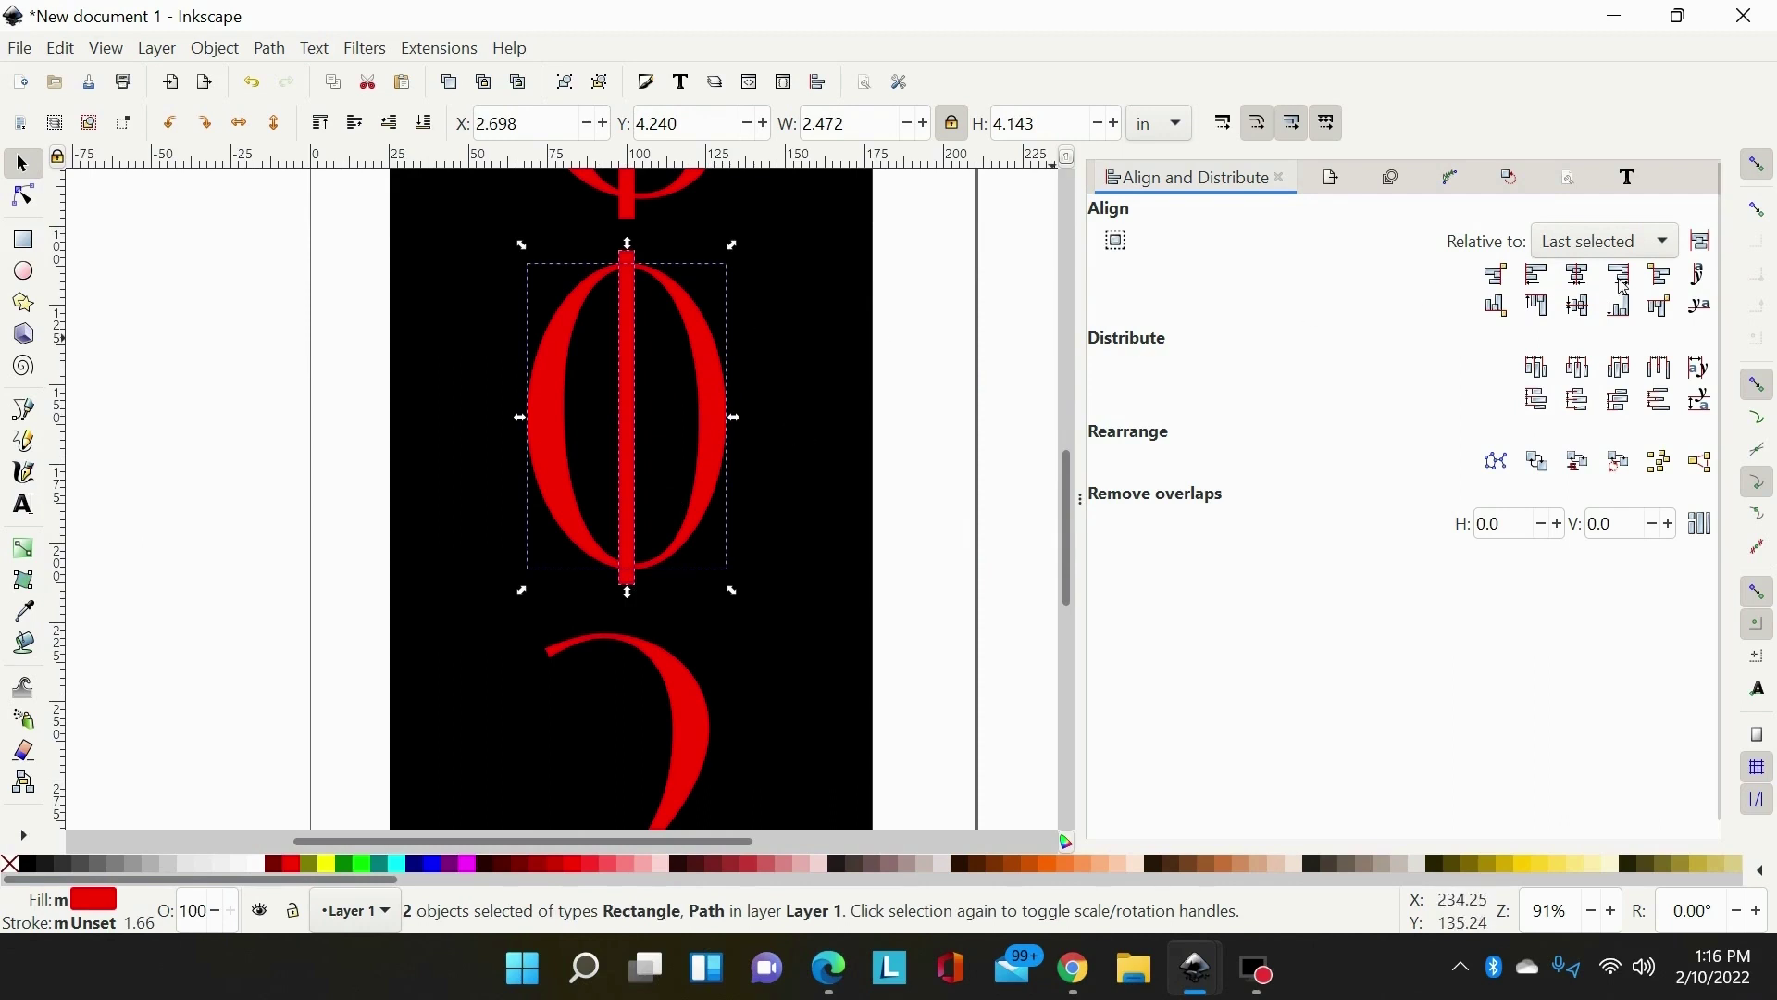
left_click(1579, 274)
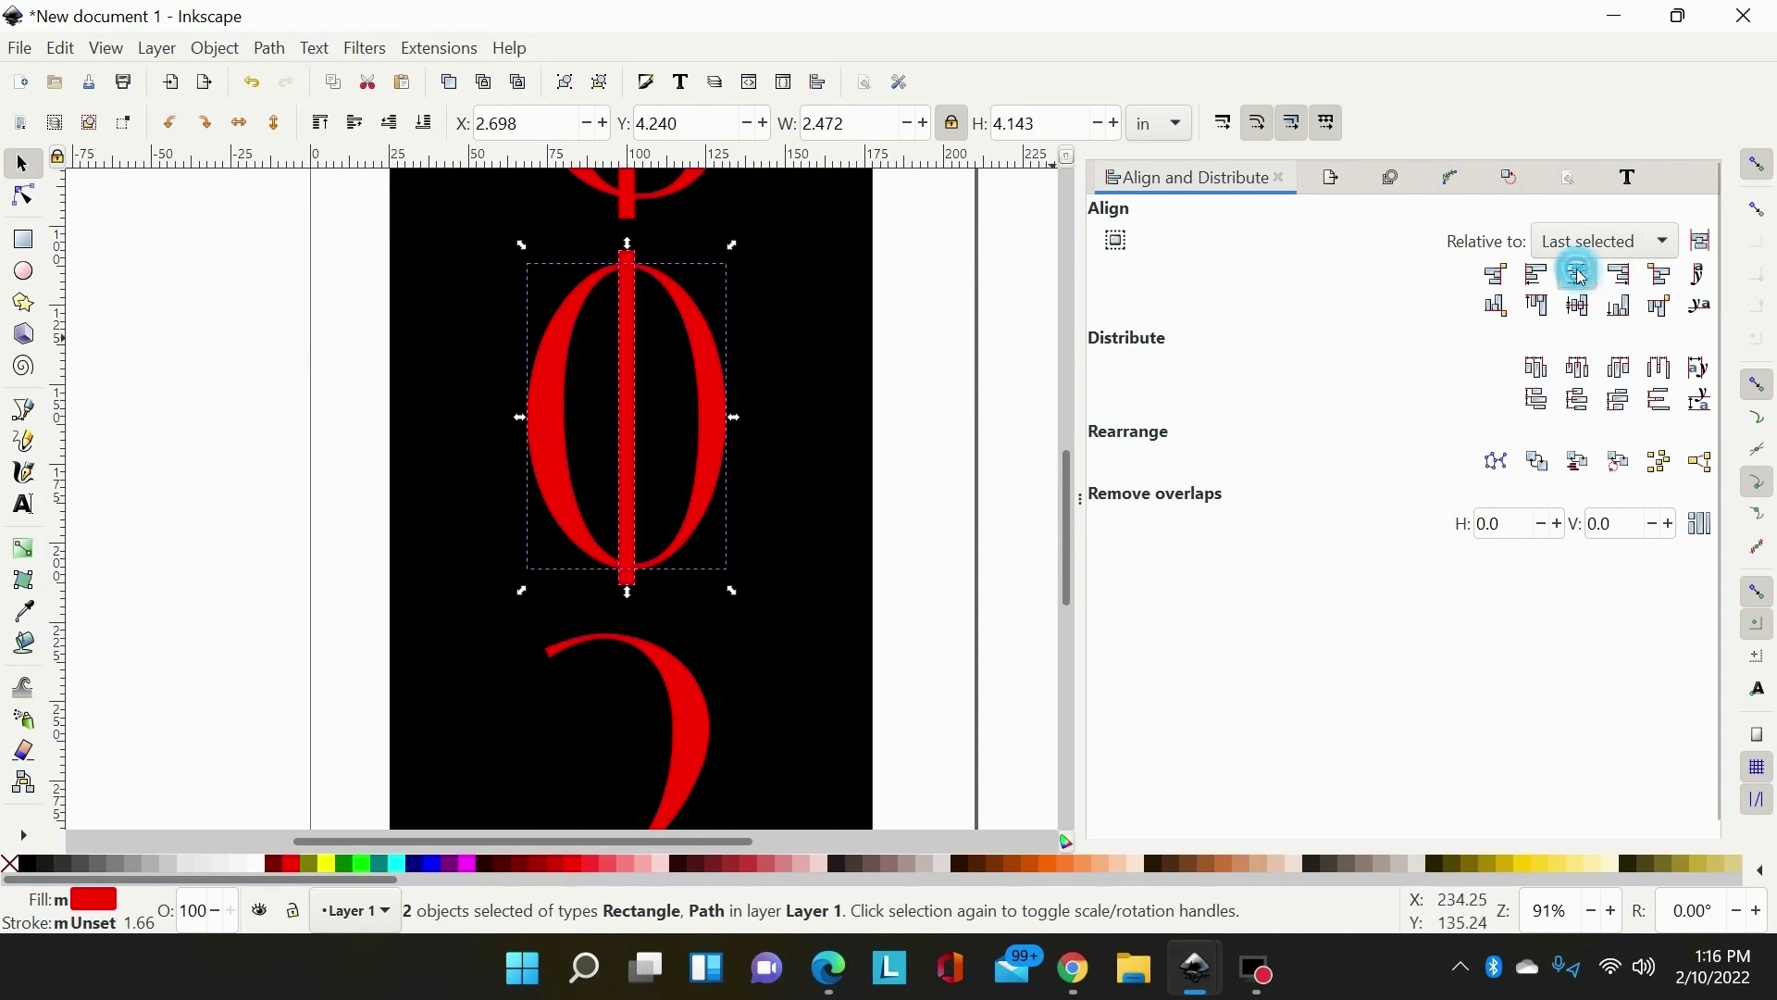
Colour the bars in the 0 and the 6 blue.
left_click(996, 349)
scroll(958, 319, "up", 2)
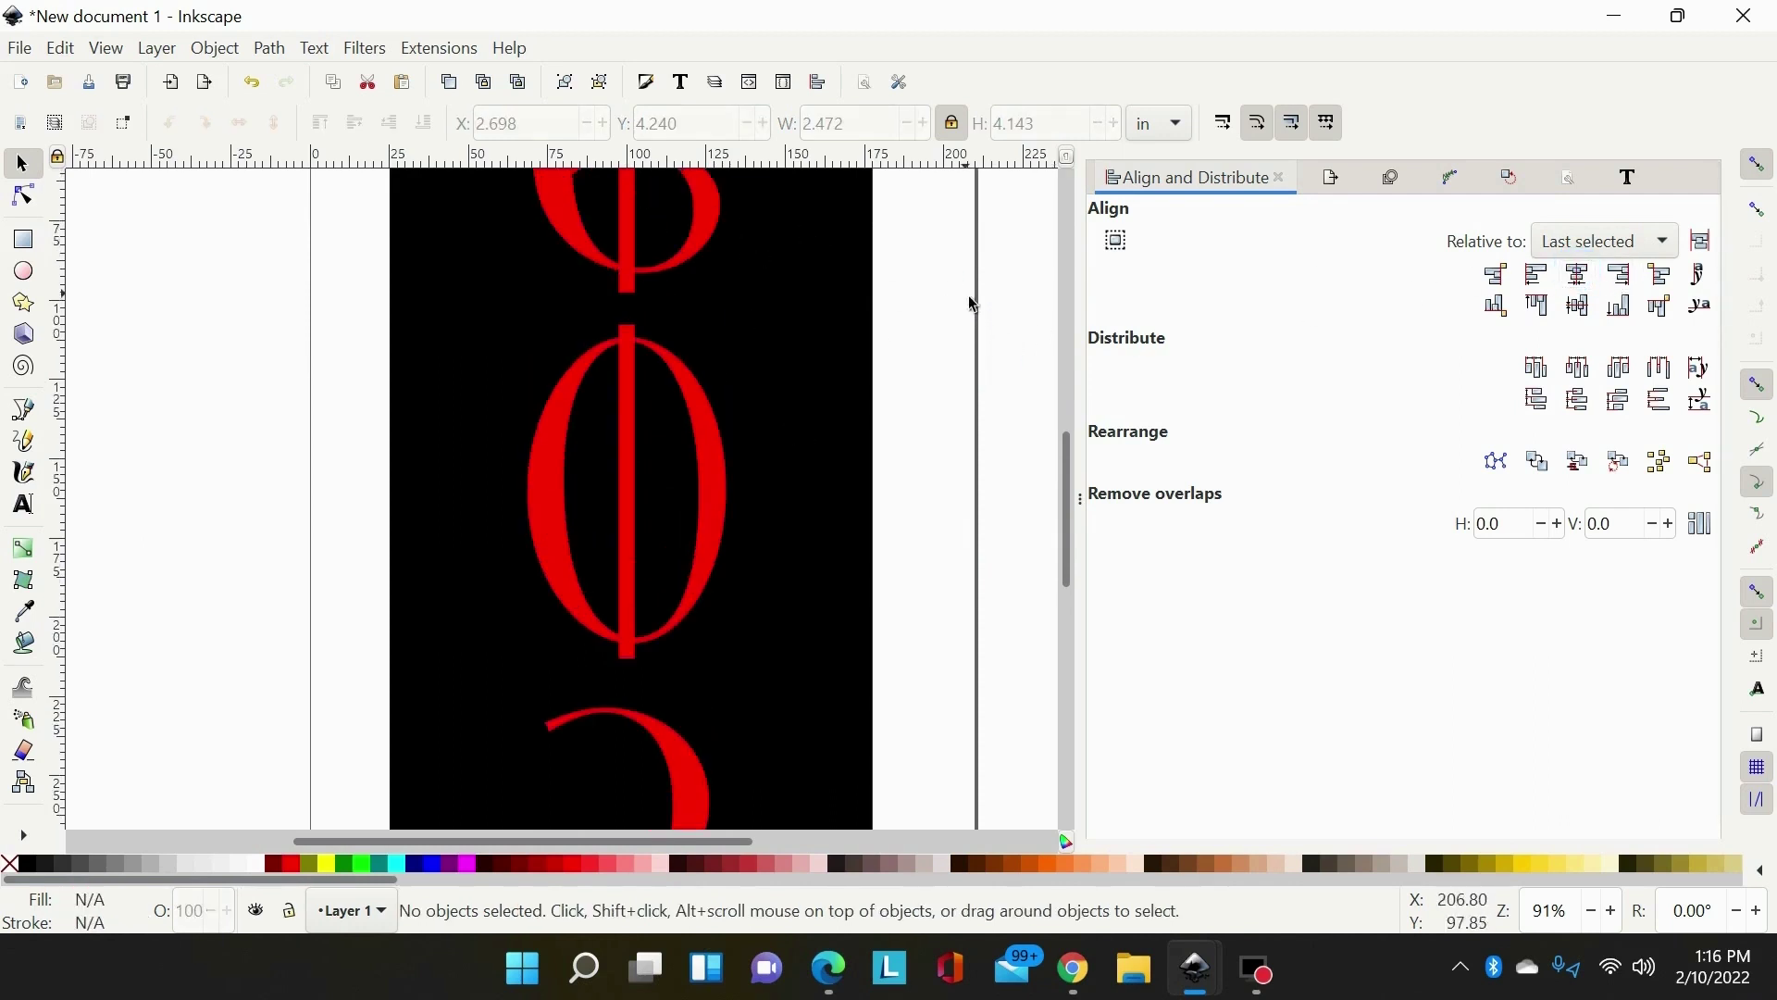
left_click_drag(967, 294, 587, 715)
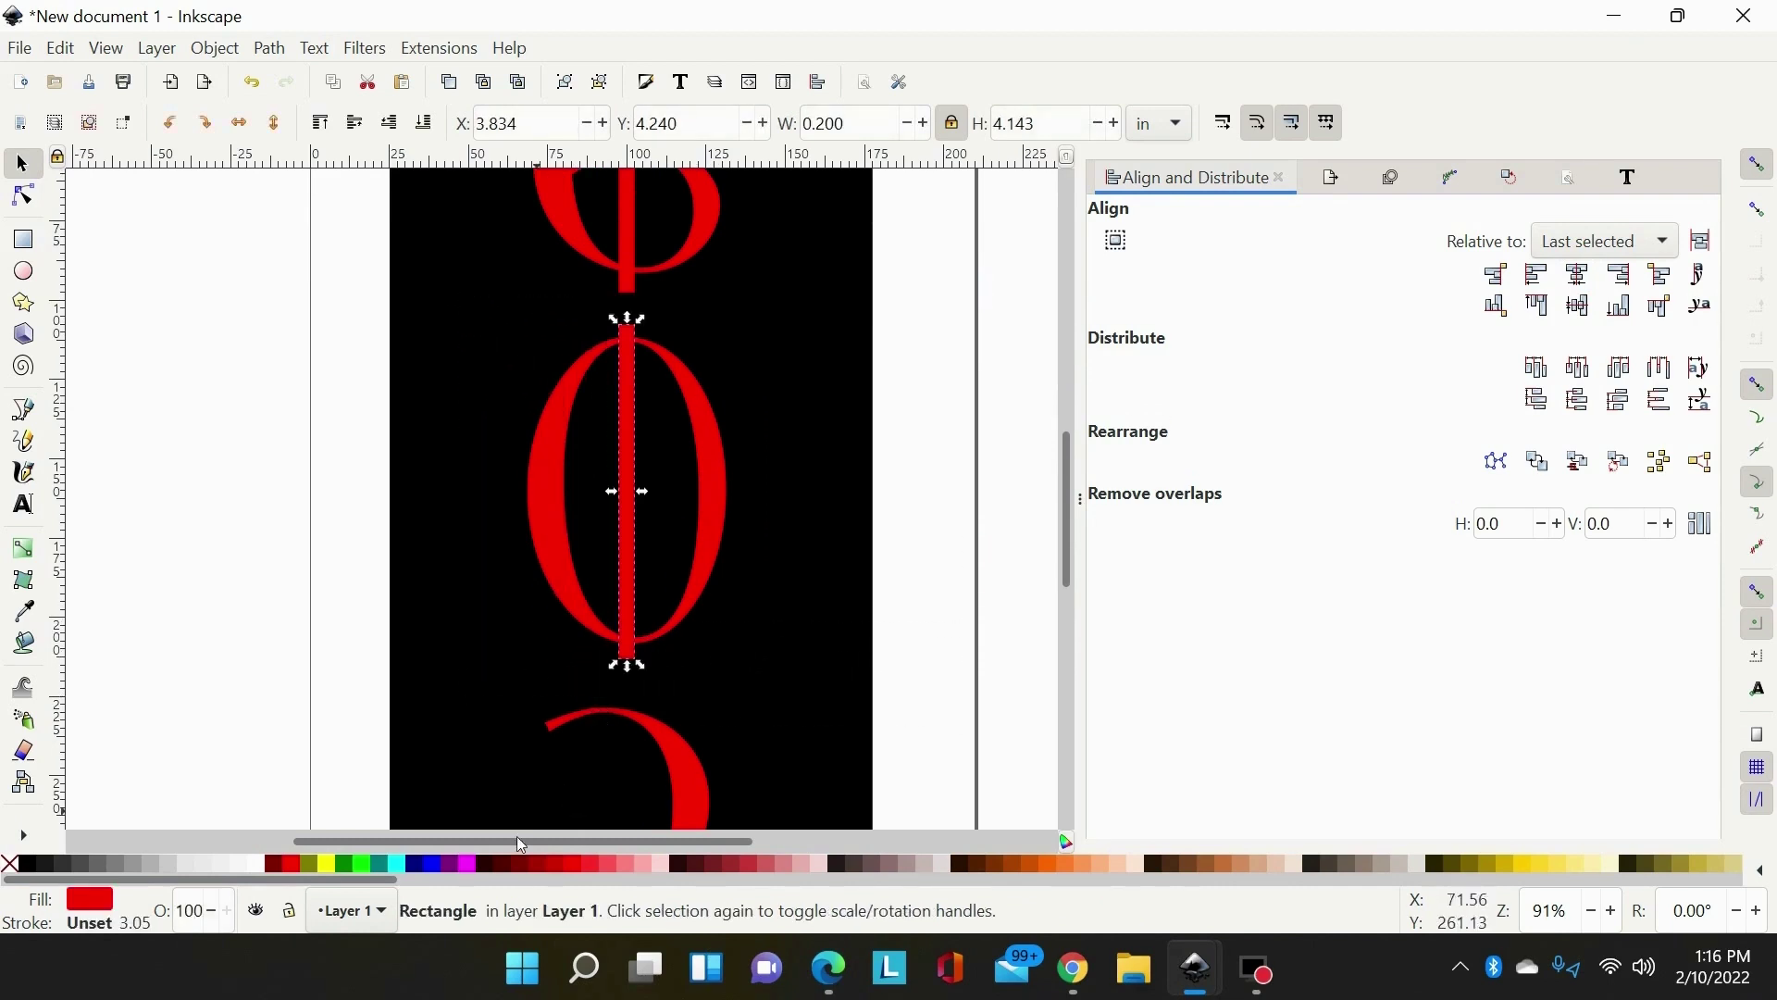
left_click(433, 863)
scroll(912, 449, "up", 8)
left_click_drag(969, 387, 587, 611)
left_click(433, 864)
scroll(1018, 466, "down", 10)
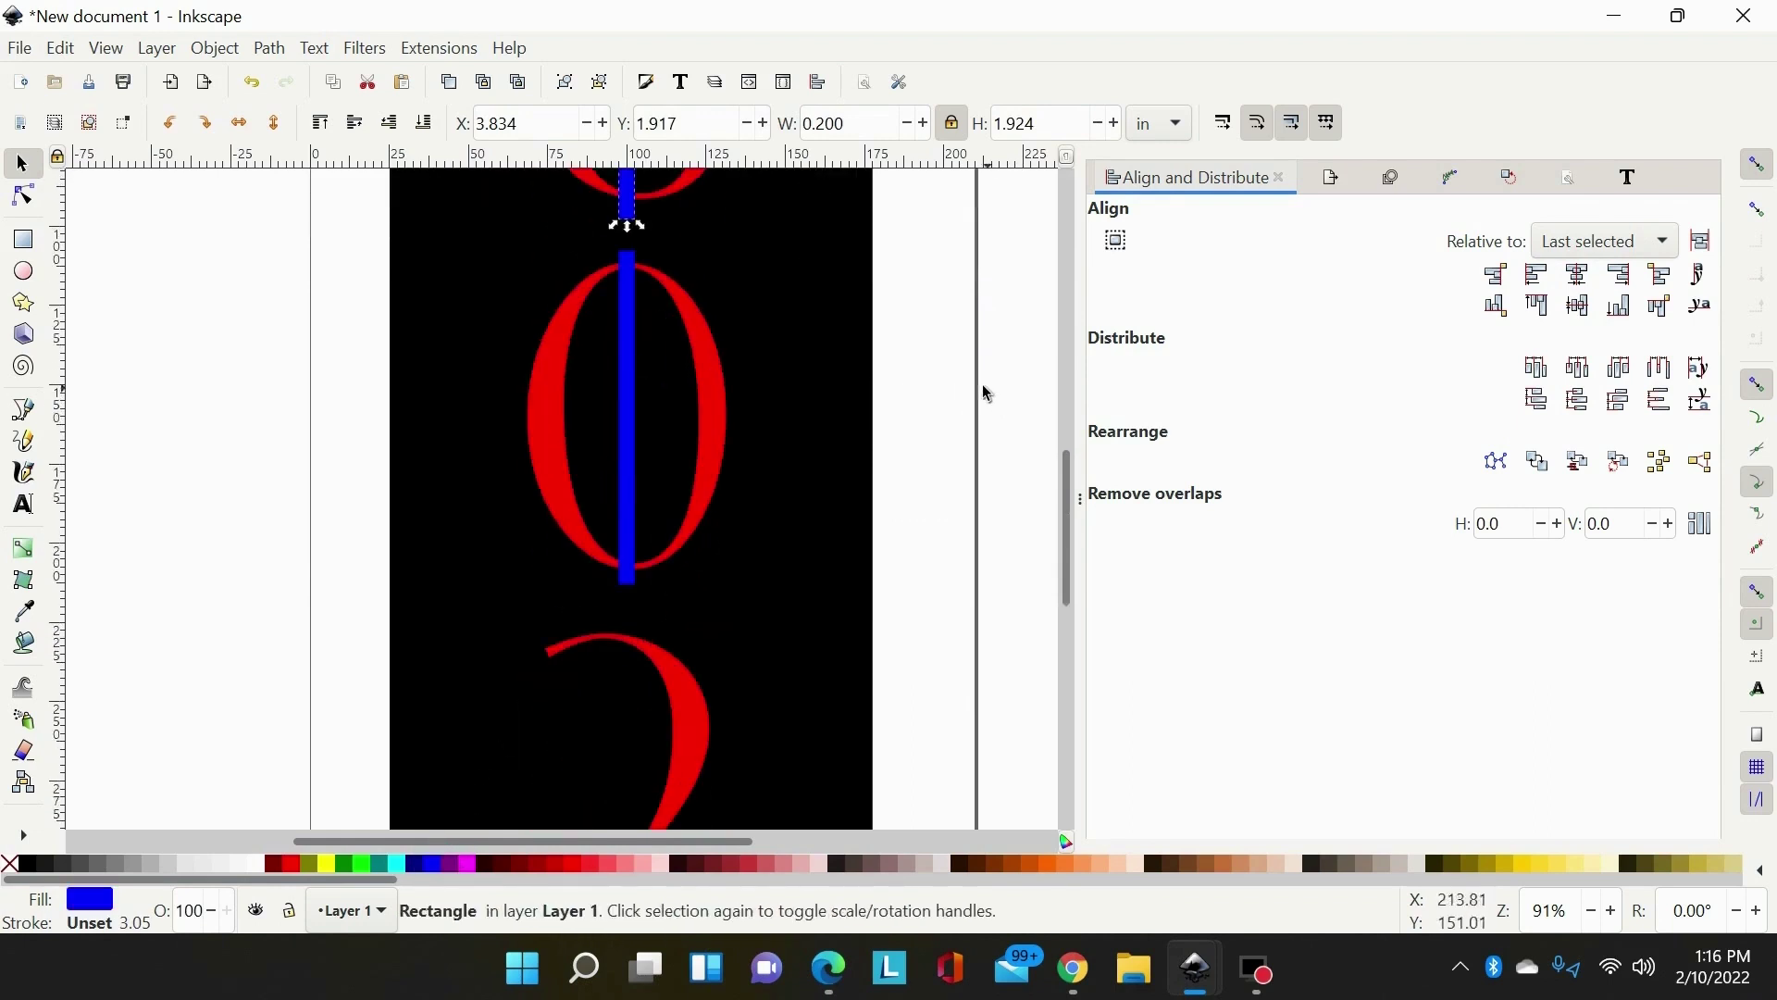
Apply Path > Difference to the 0 and the 6 with their blue bars, cutting the gaps.
left_click_drag(965, 224, 456, 648)
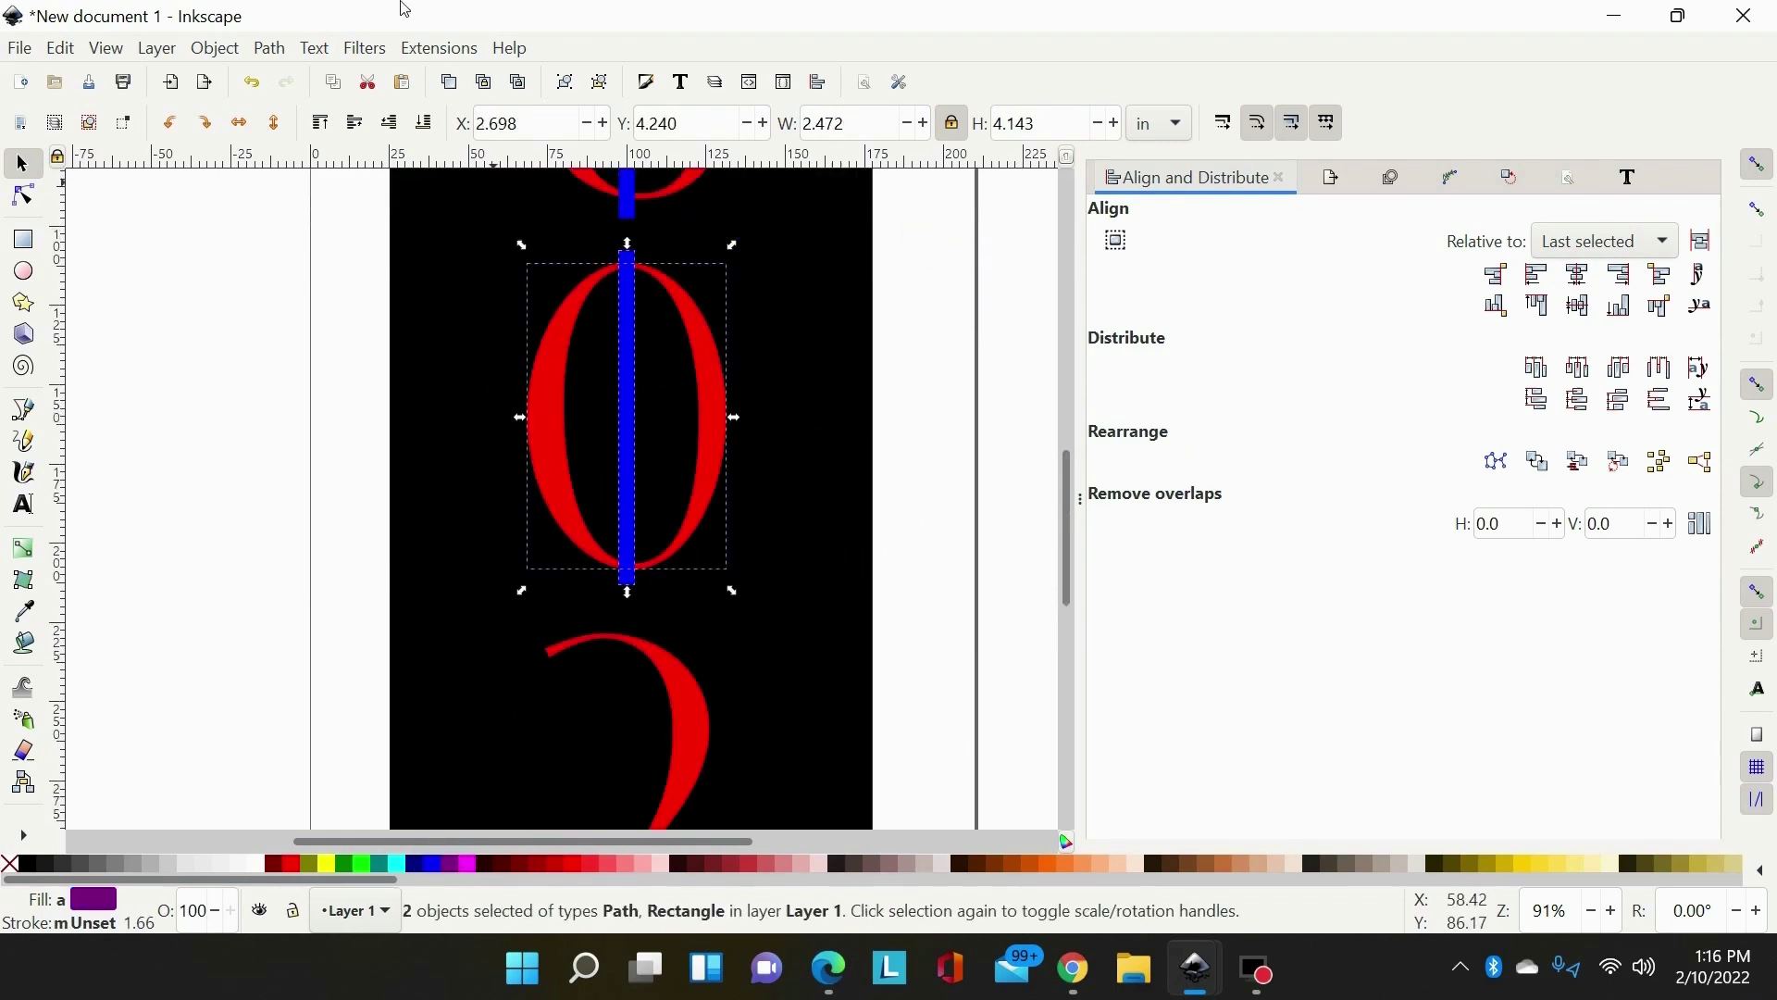
left_click(278, 49)
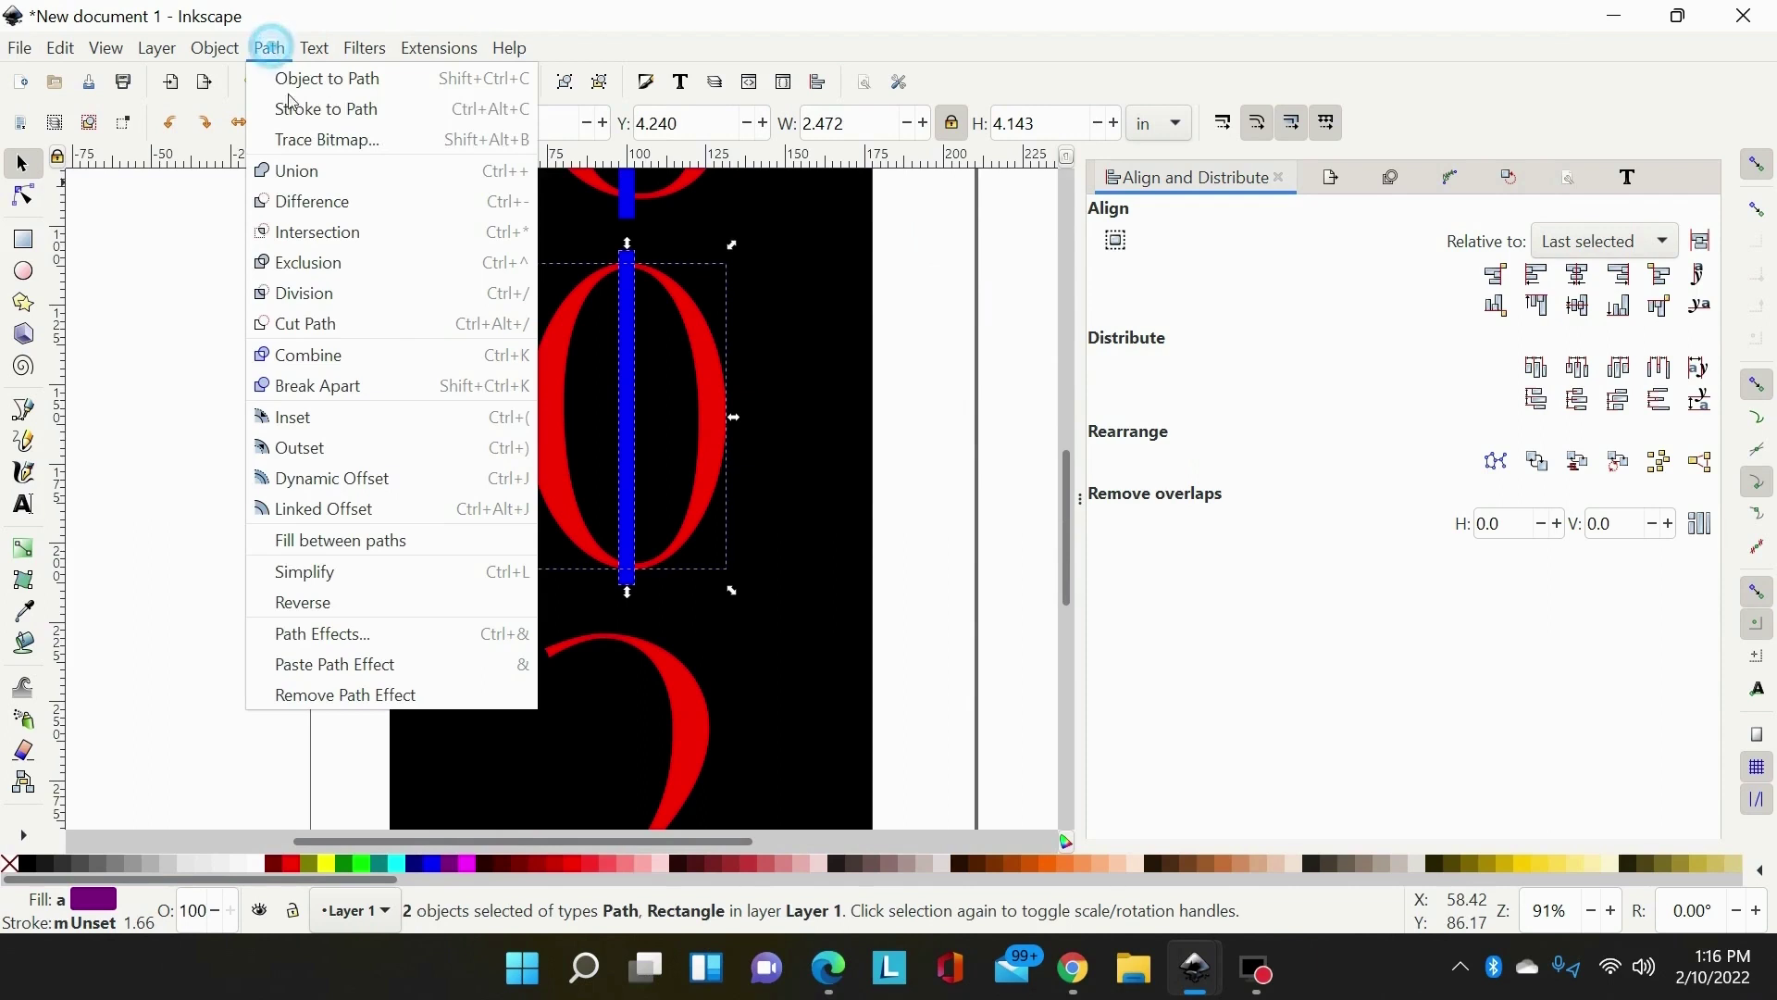
left_click(296, 200)
scroll(879, 282, "up", 6)
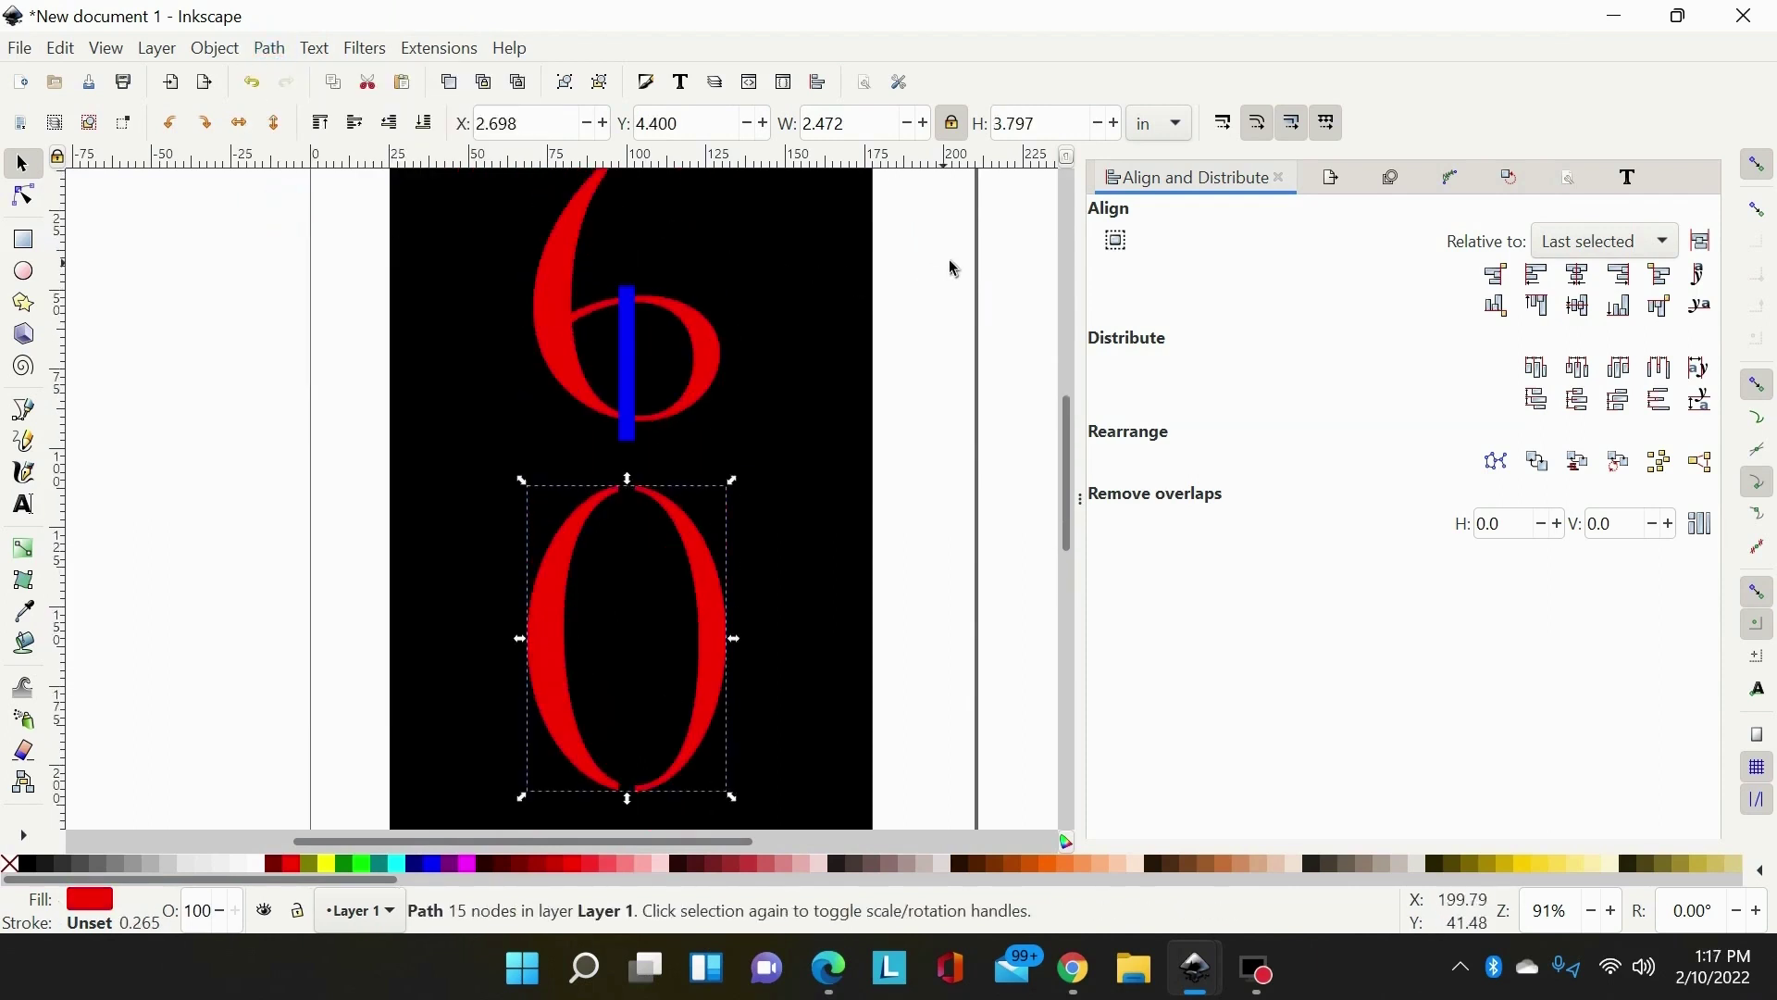
scroll(962, 249, "up", 2)
left_click_drag(941, 182, 349, 532)
left_click(269, 48)
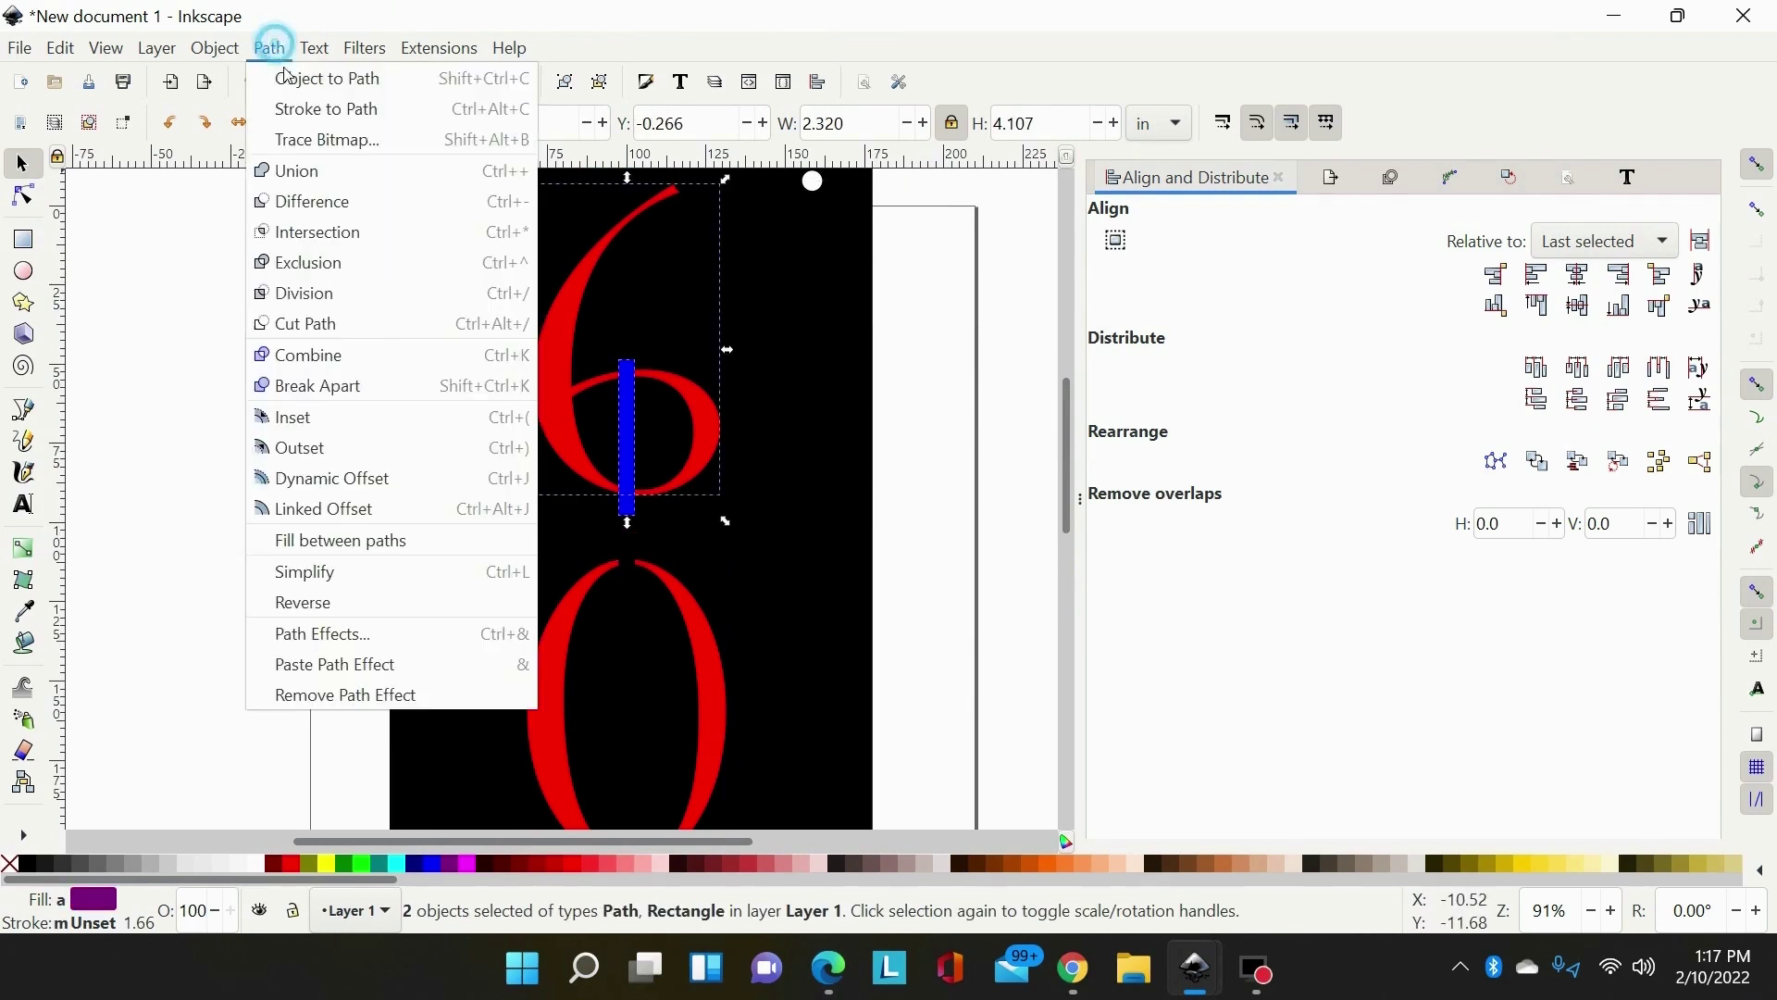
left_click(298, 202)
left_click(926, 330)
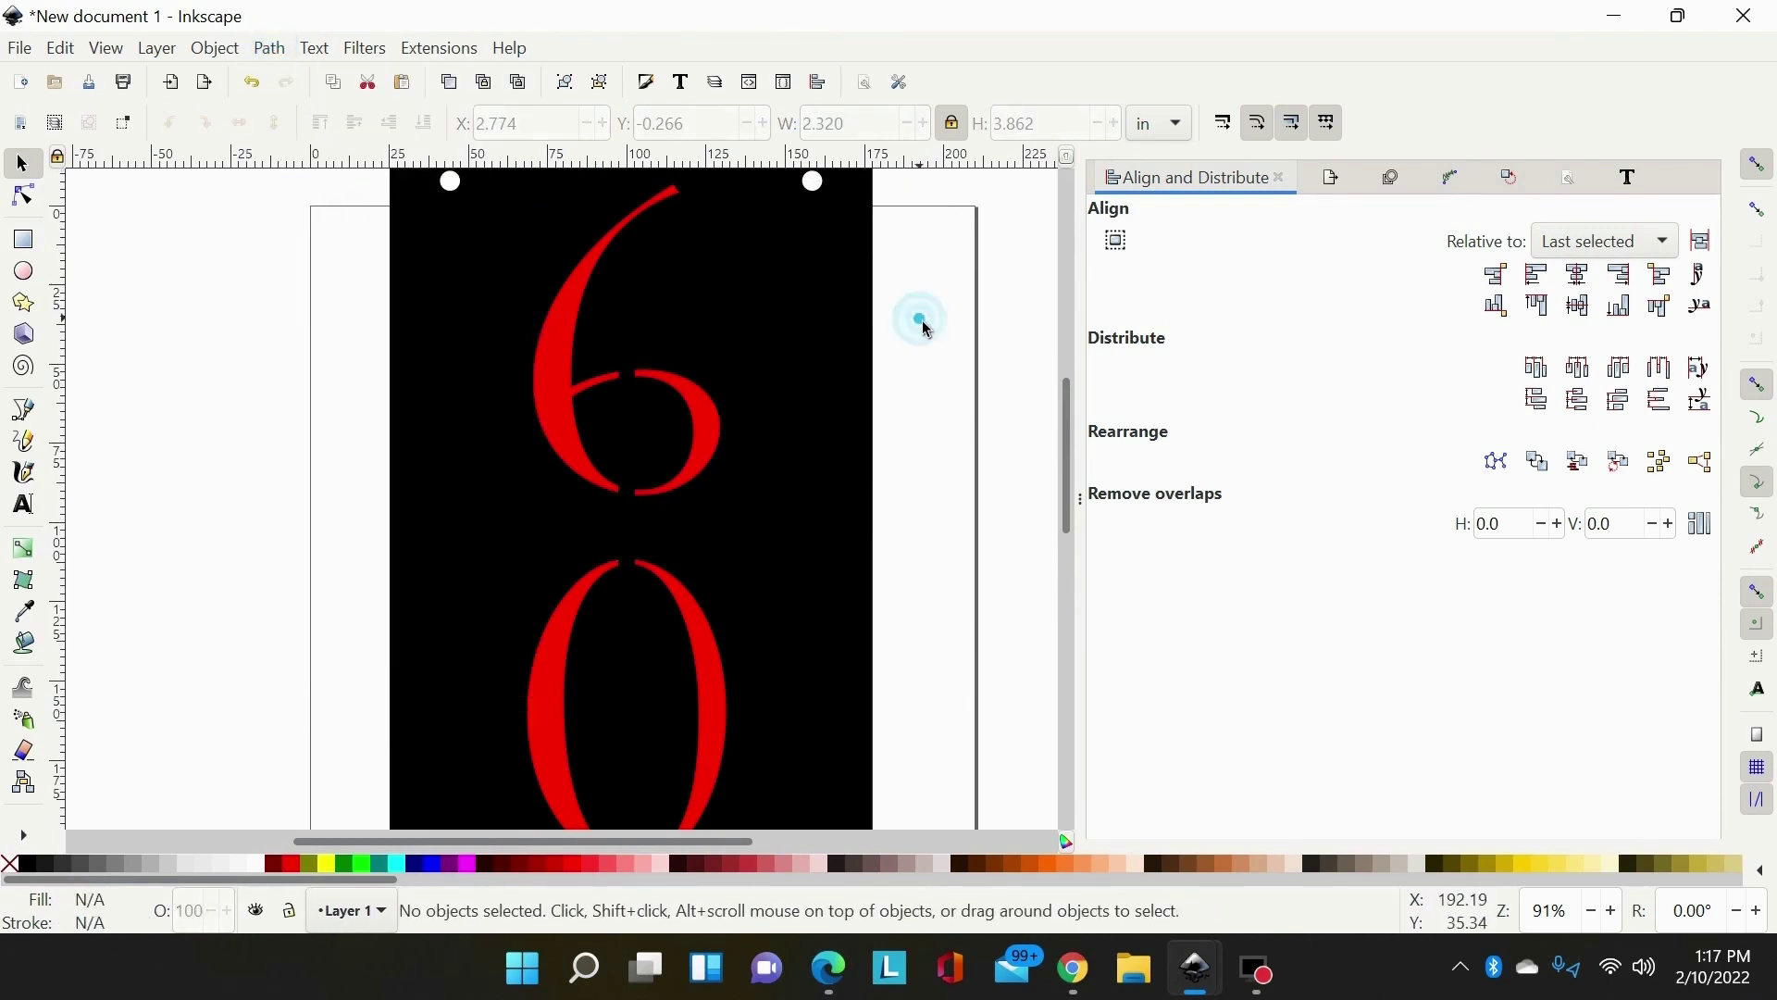
key("minus")
key("minus")
key("minus")
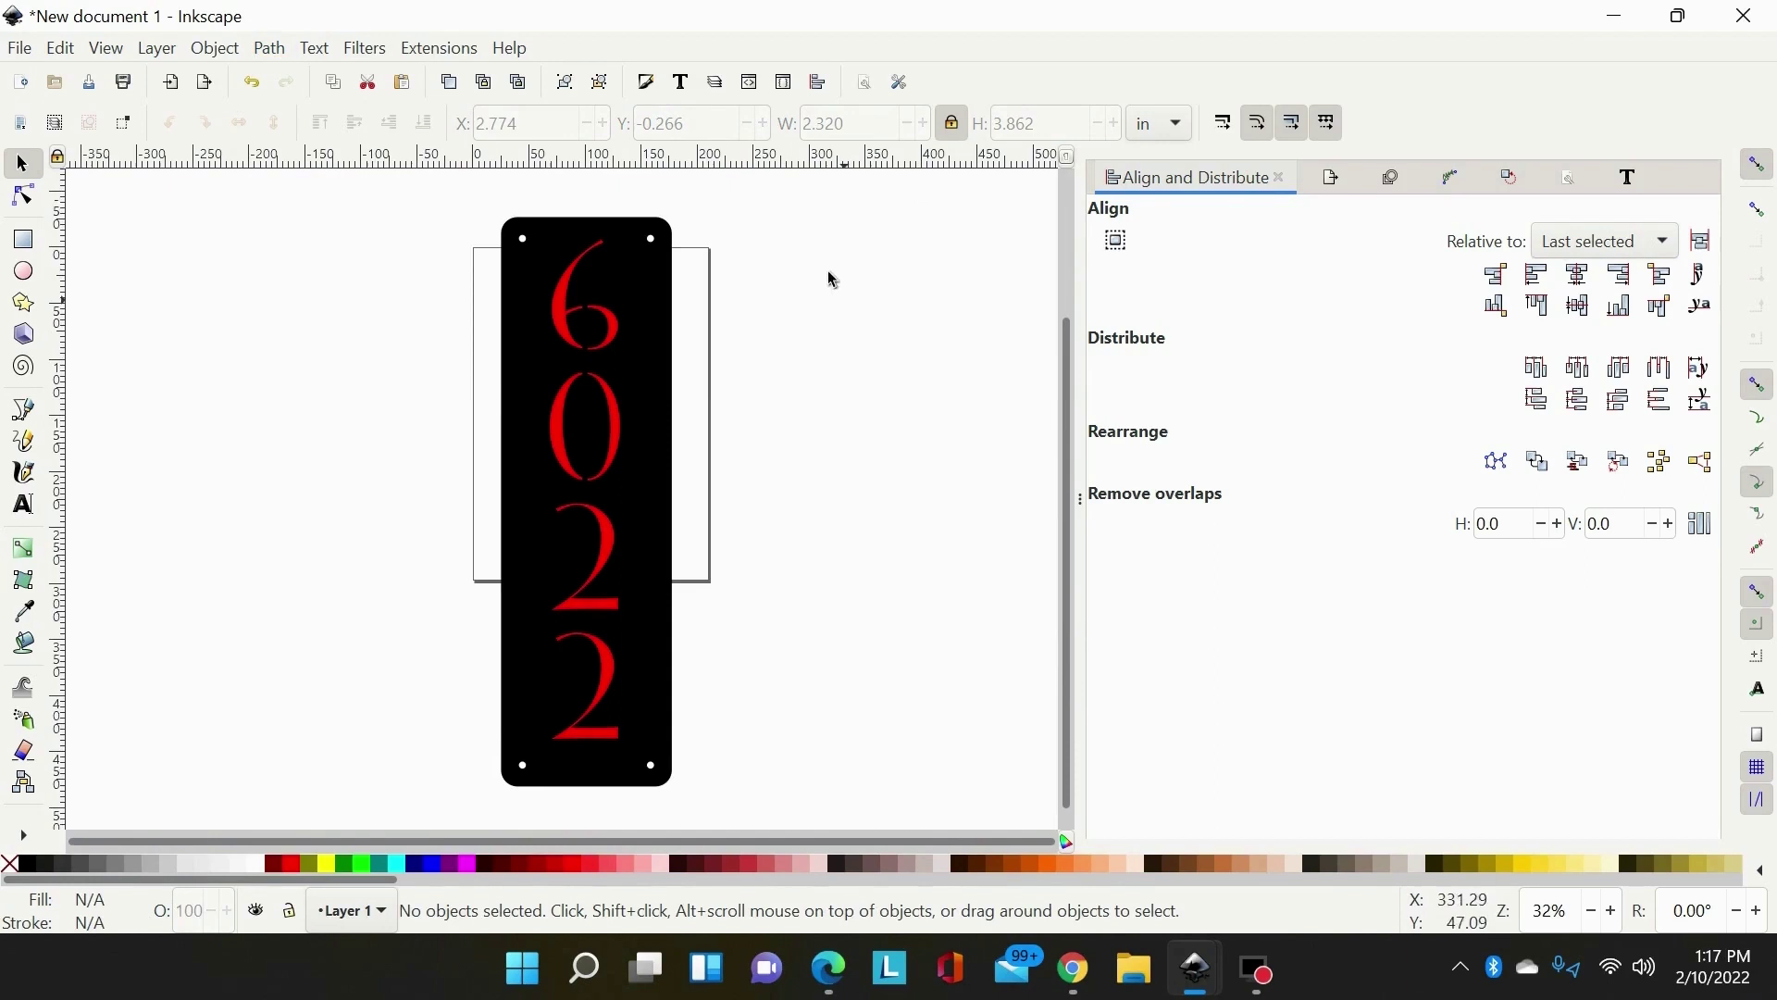
Union the four digits into one path and centre it on the black plaque on both axes.
left_click_drag(788, 238, 393, 798)
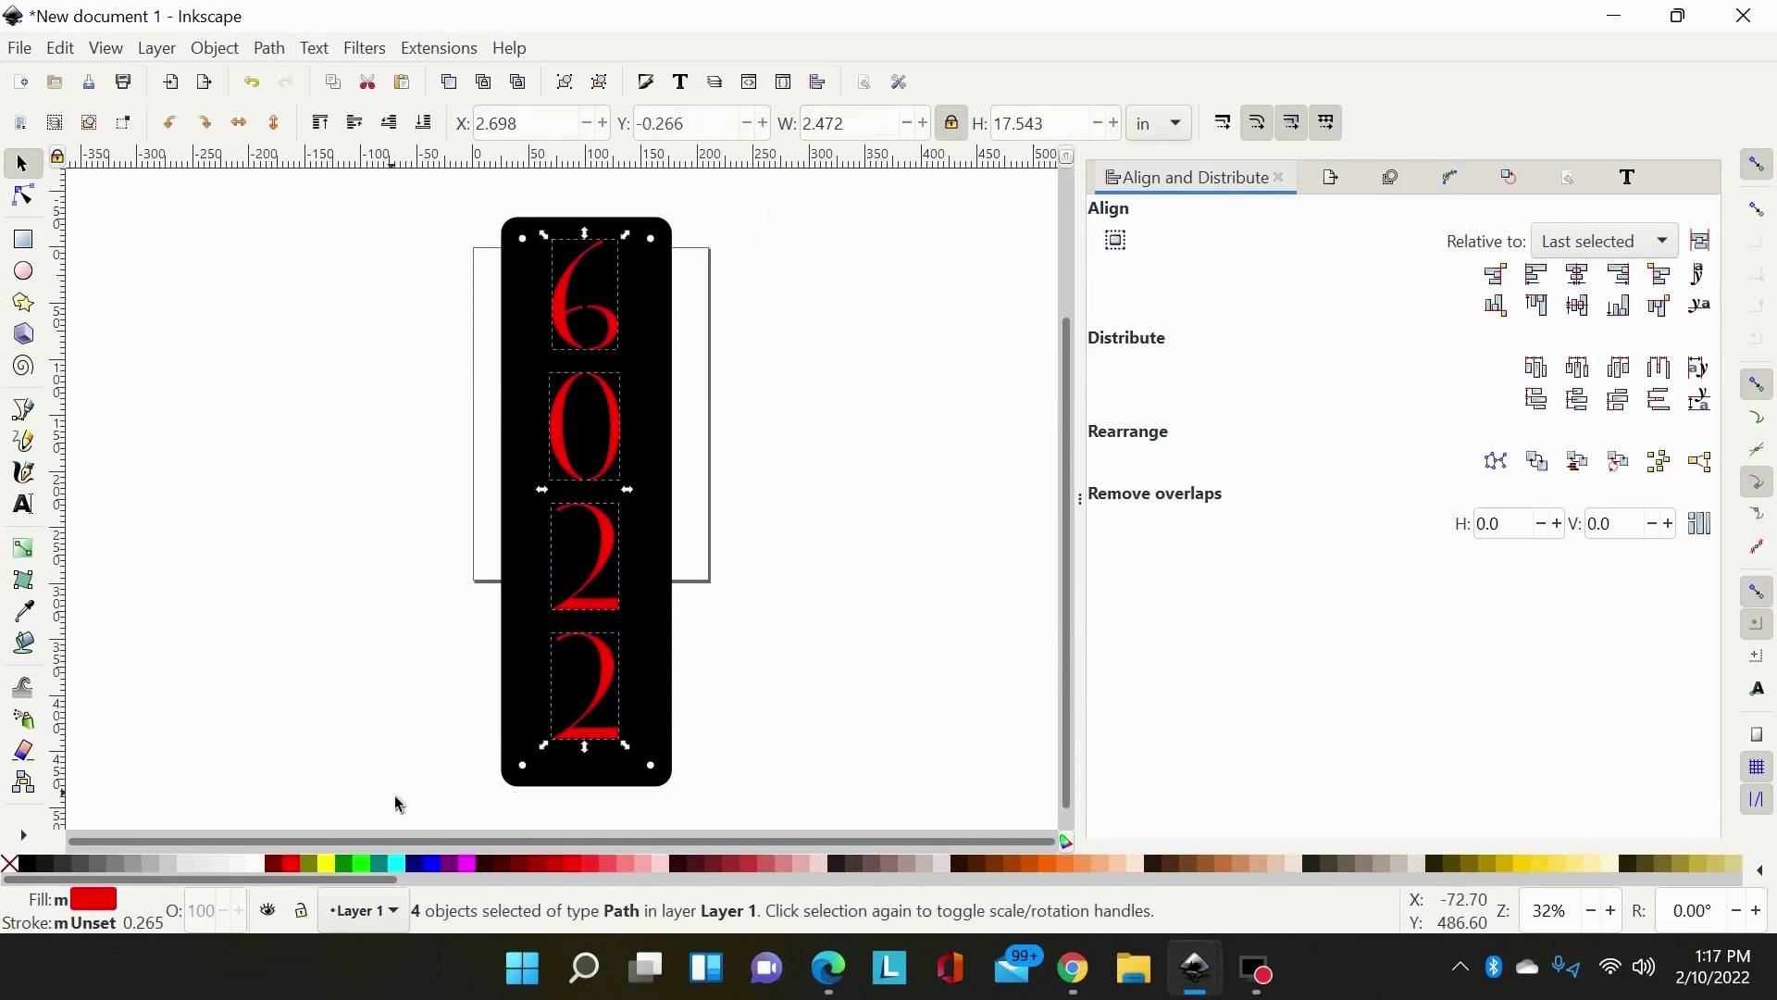
left_click(268, 51)
left_click(292, 173)
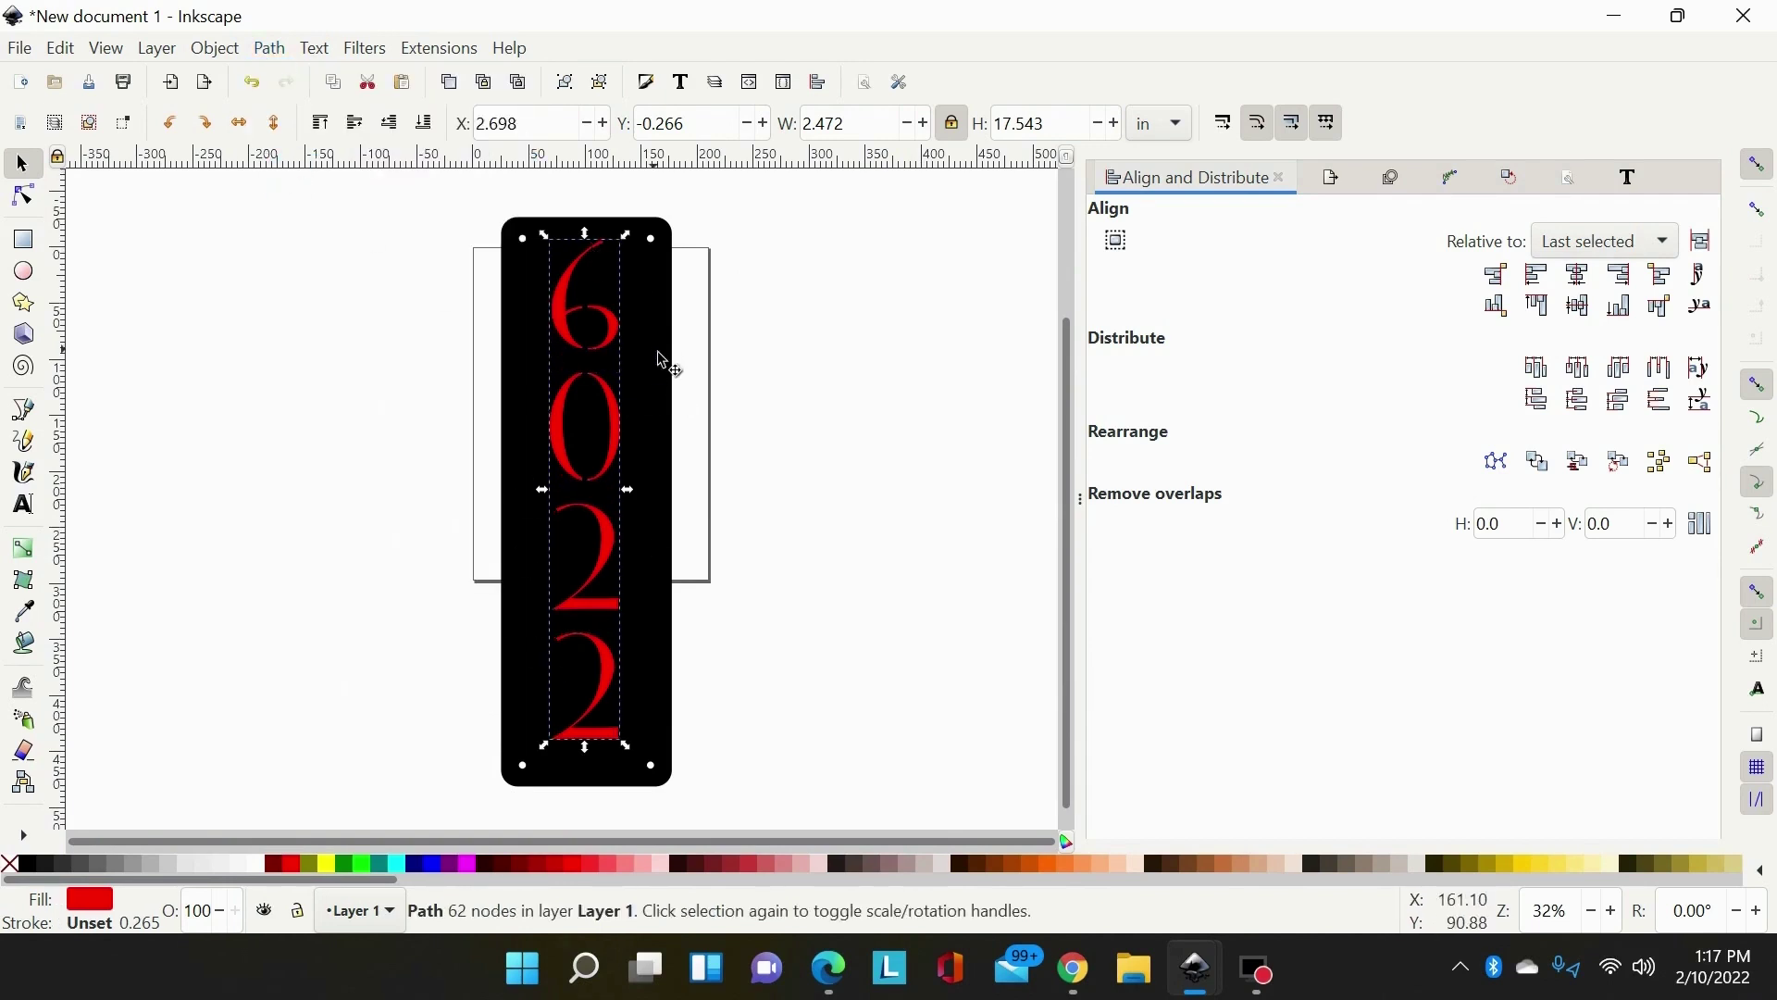
left_click(661, 407, "shift")
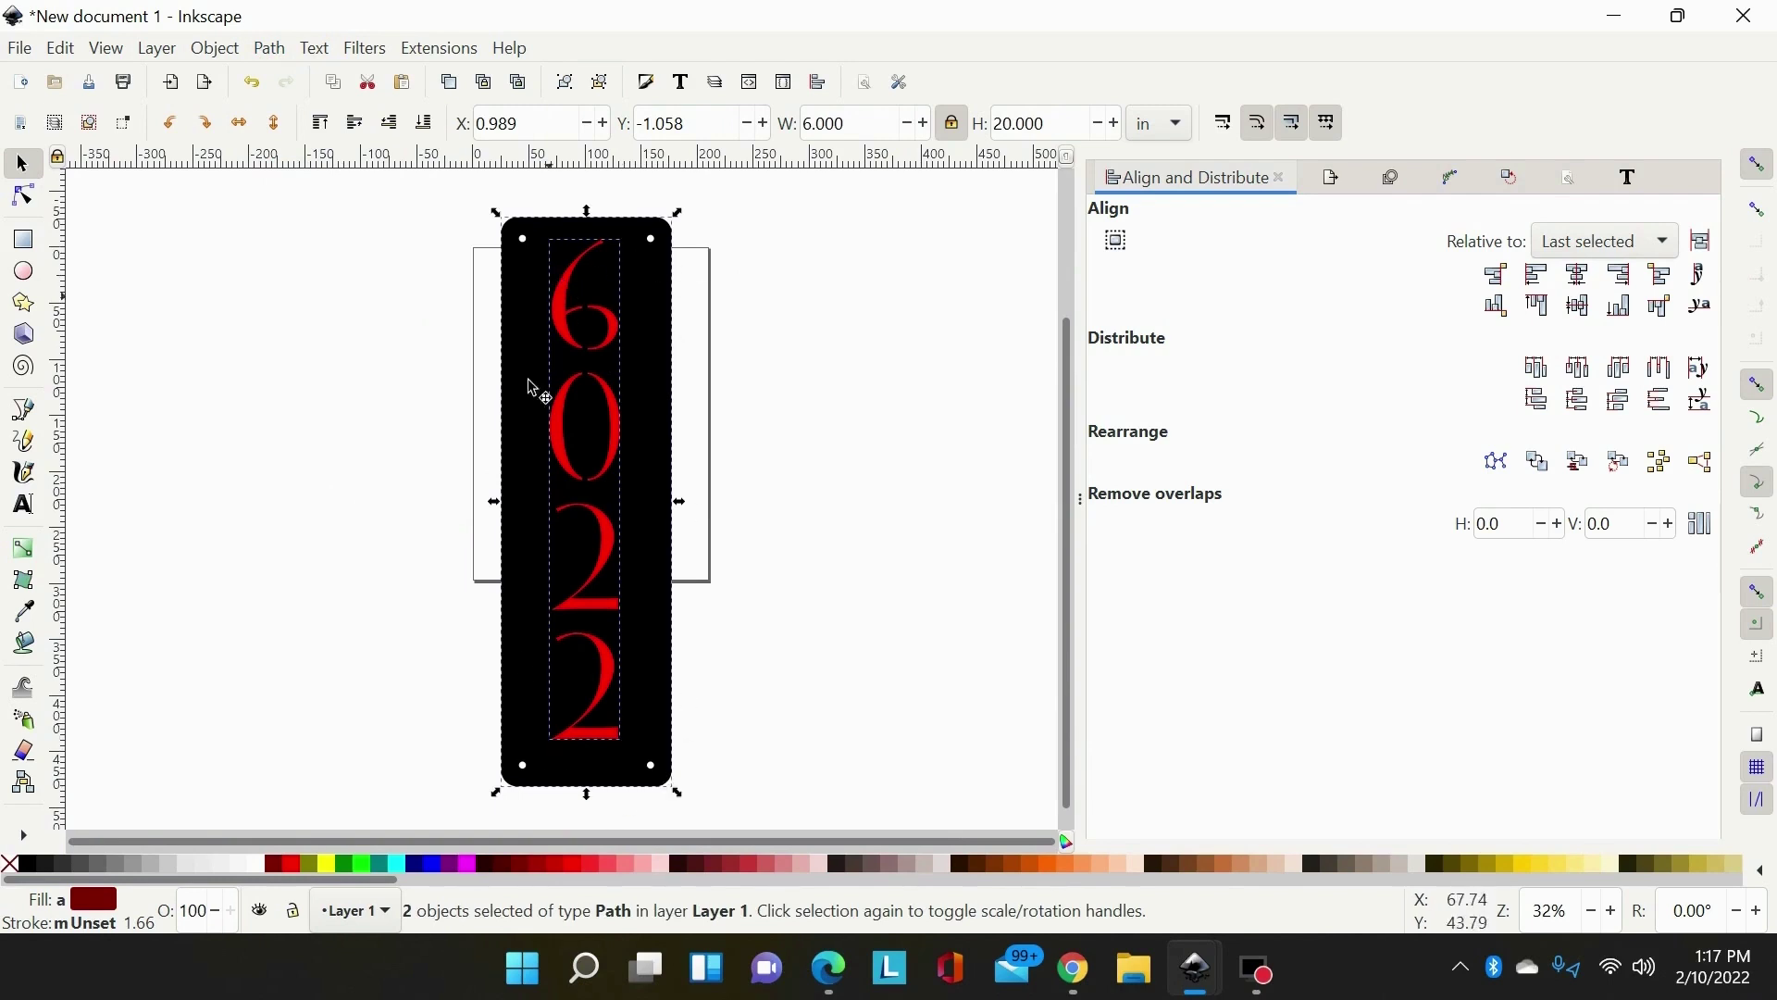
left_click(1582, 276)
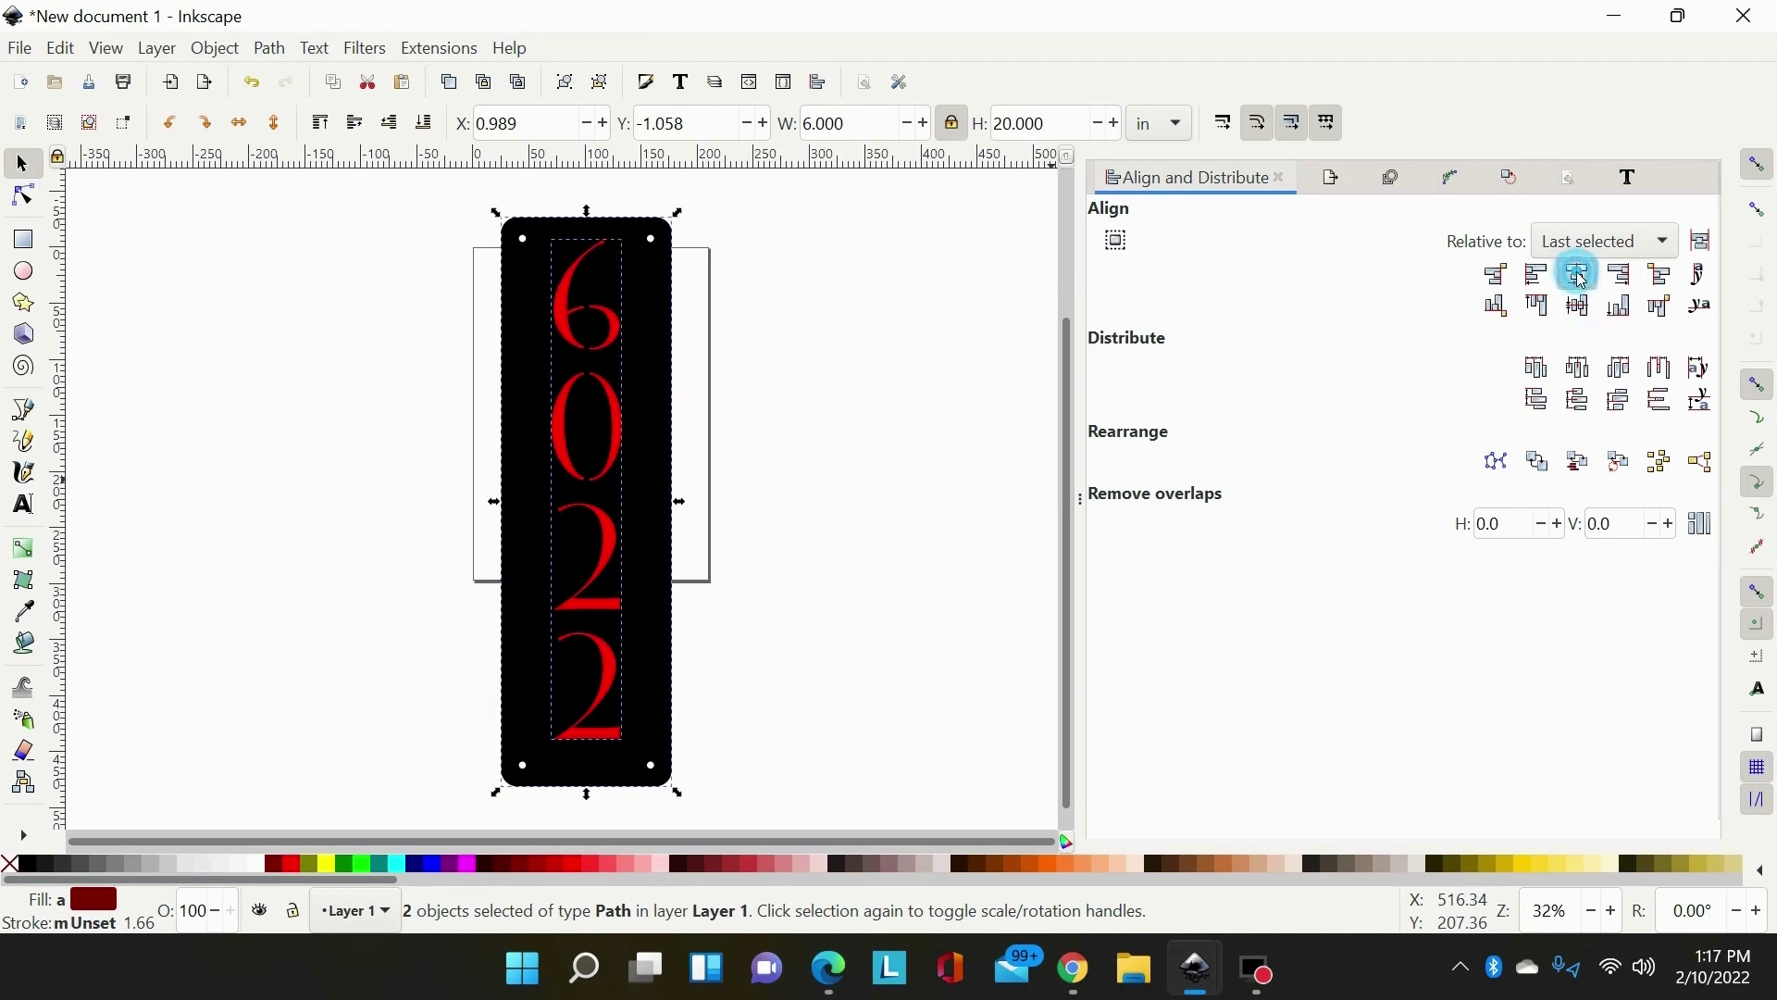
left_click(1582, 307)
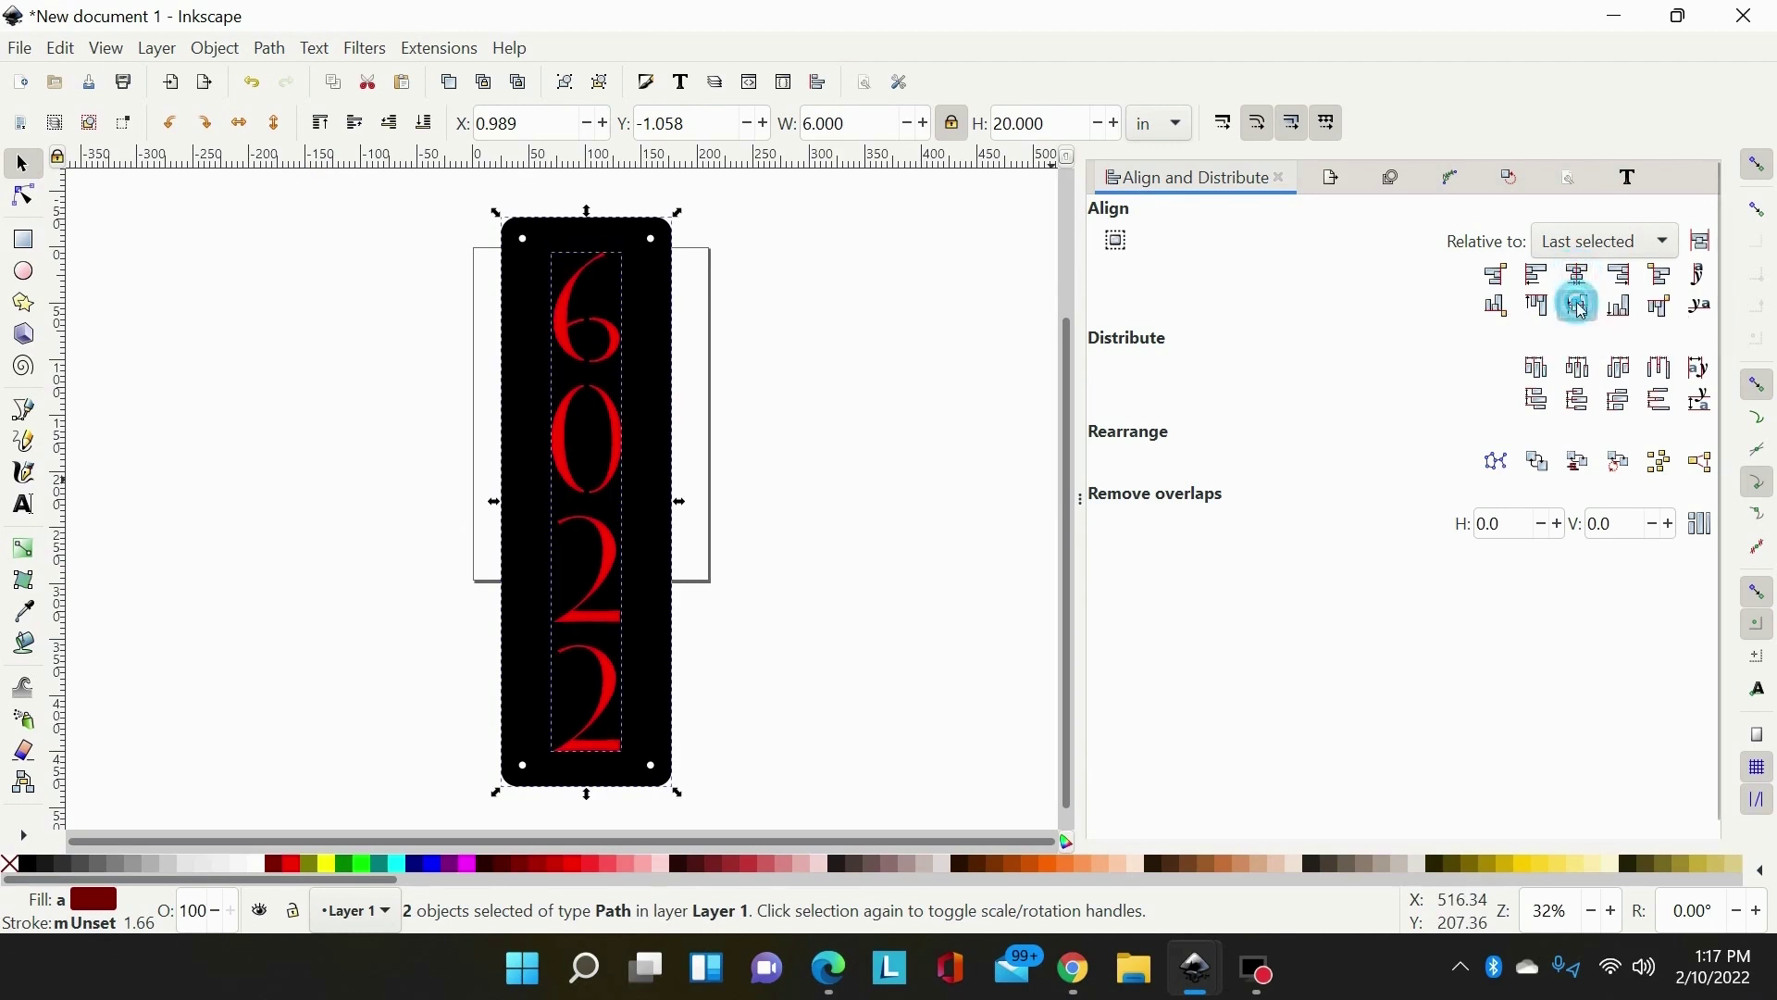
Apply Path > Difference to cut the merged digits out of the plaque.
left_click(773, 516)
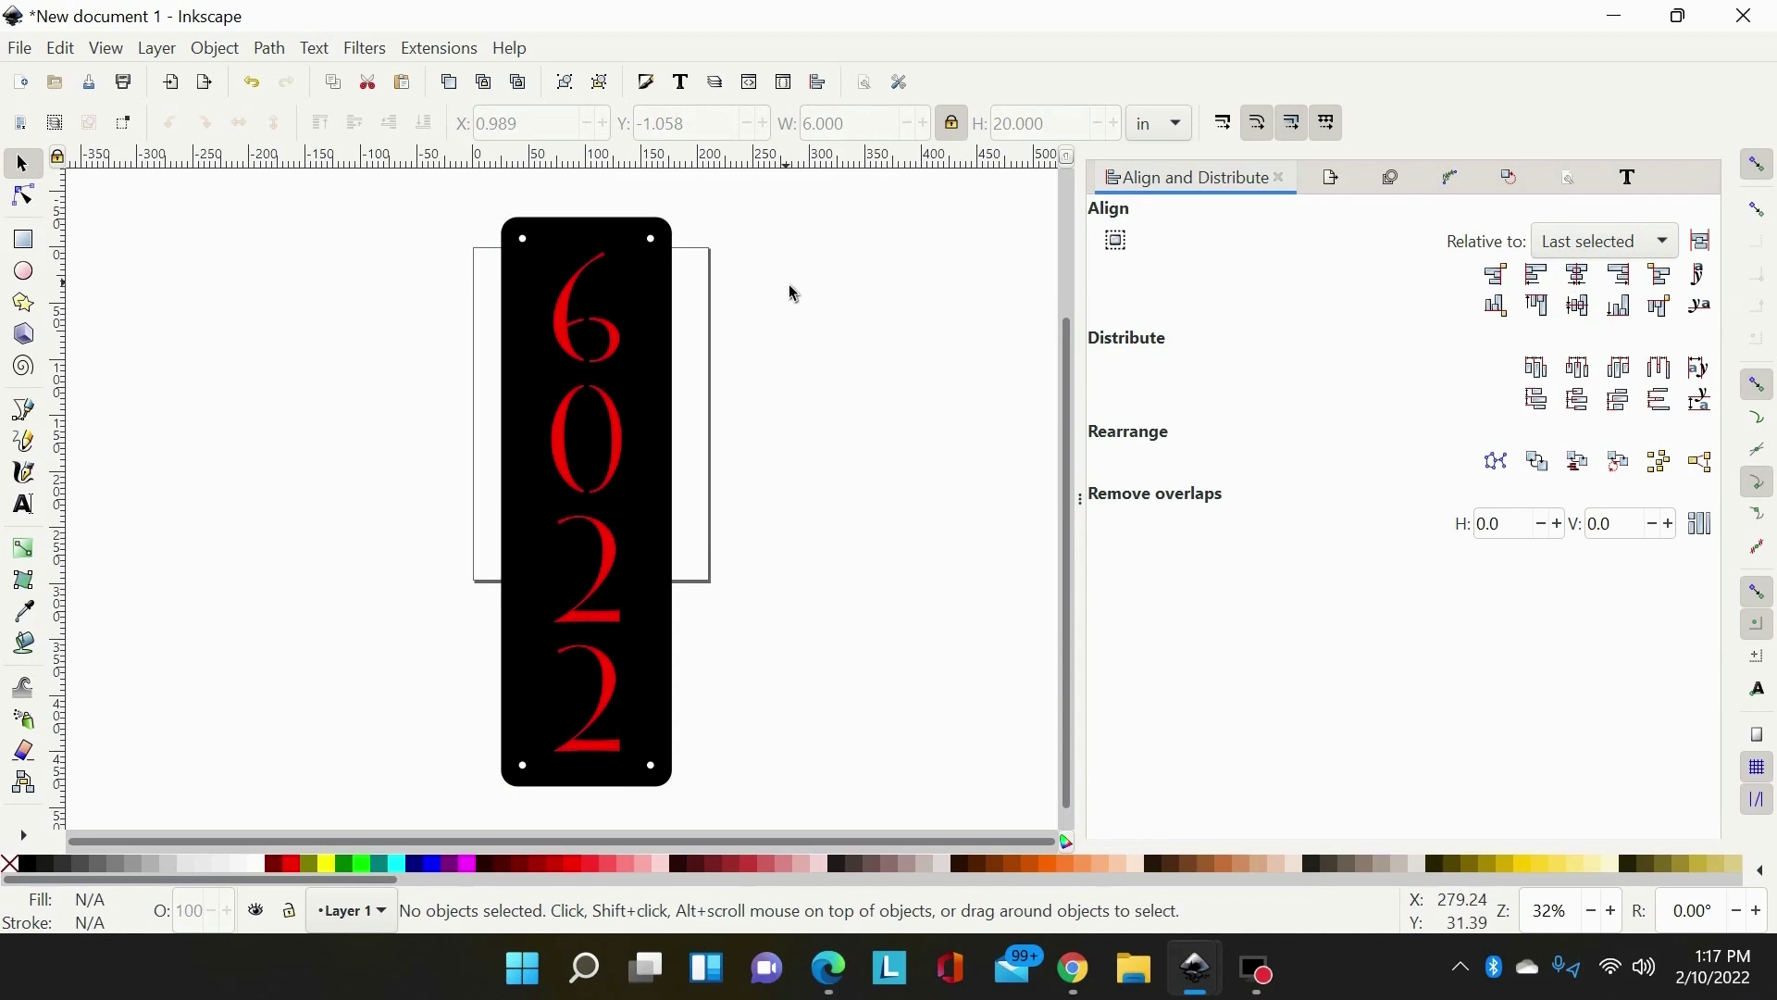
left_click(800, 195)
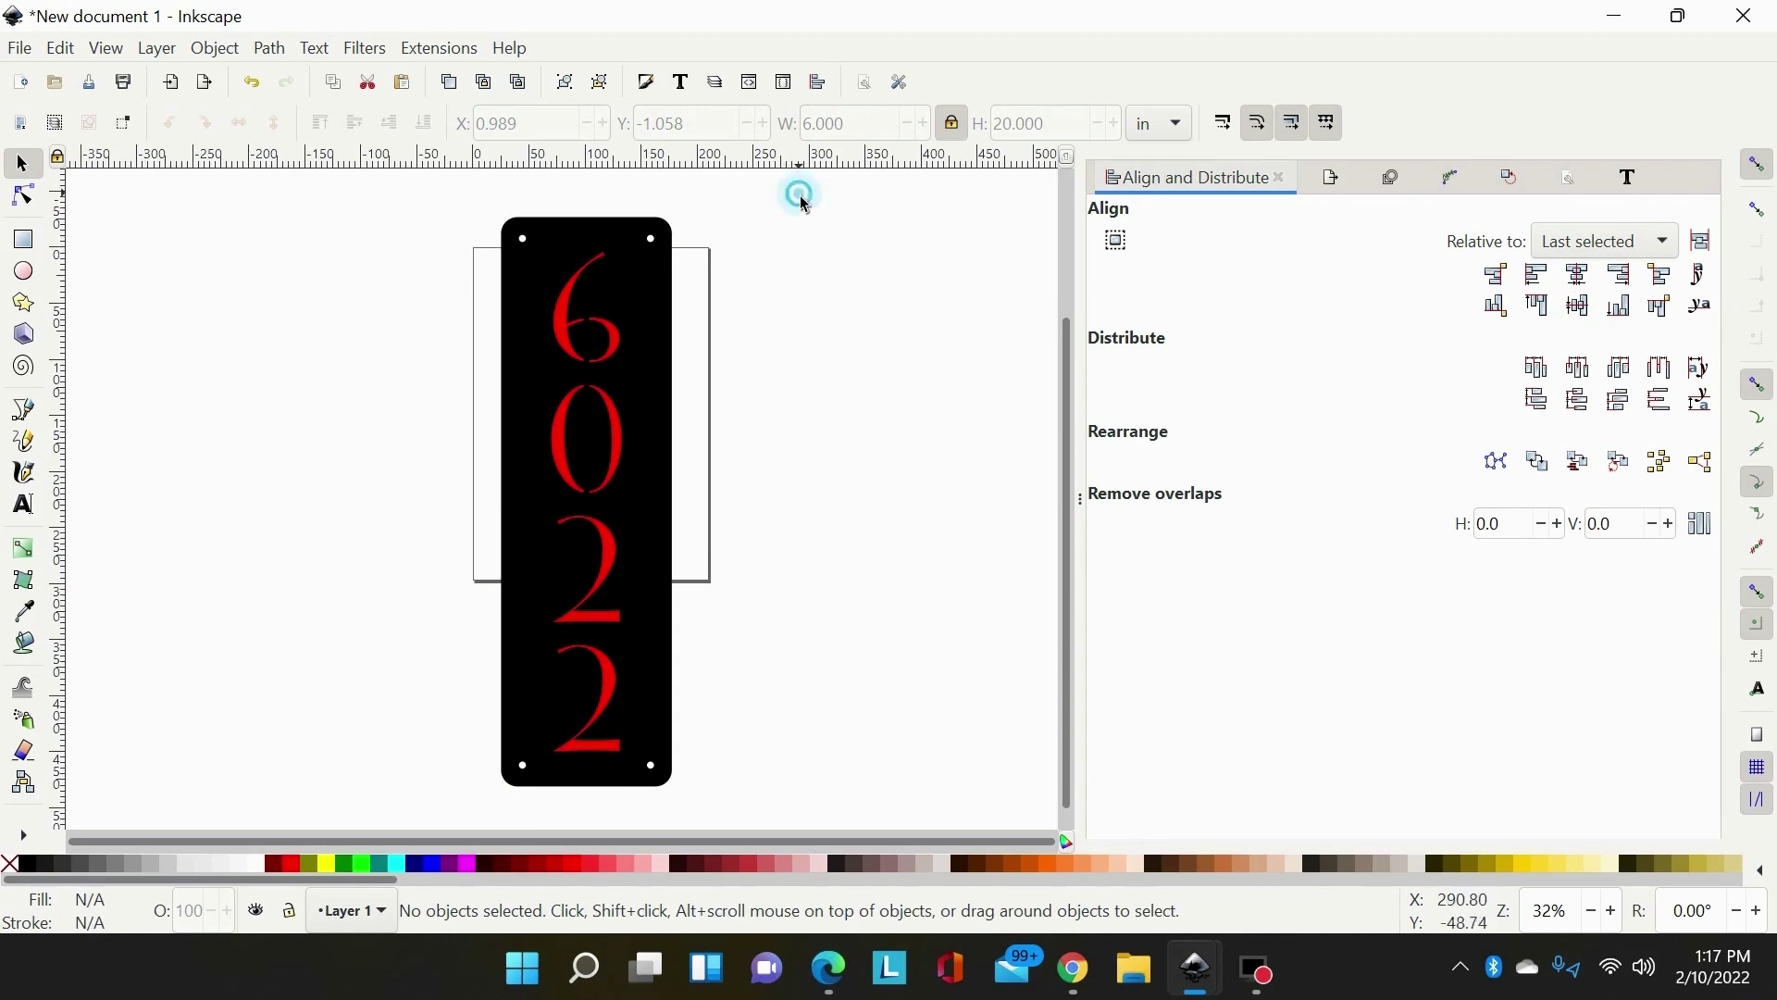
left_click_drag(802, 199, 391, 820)
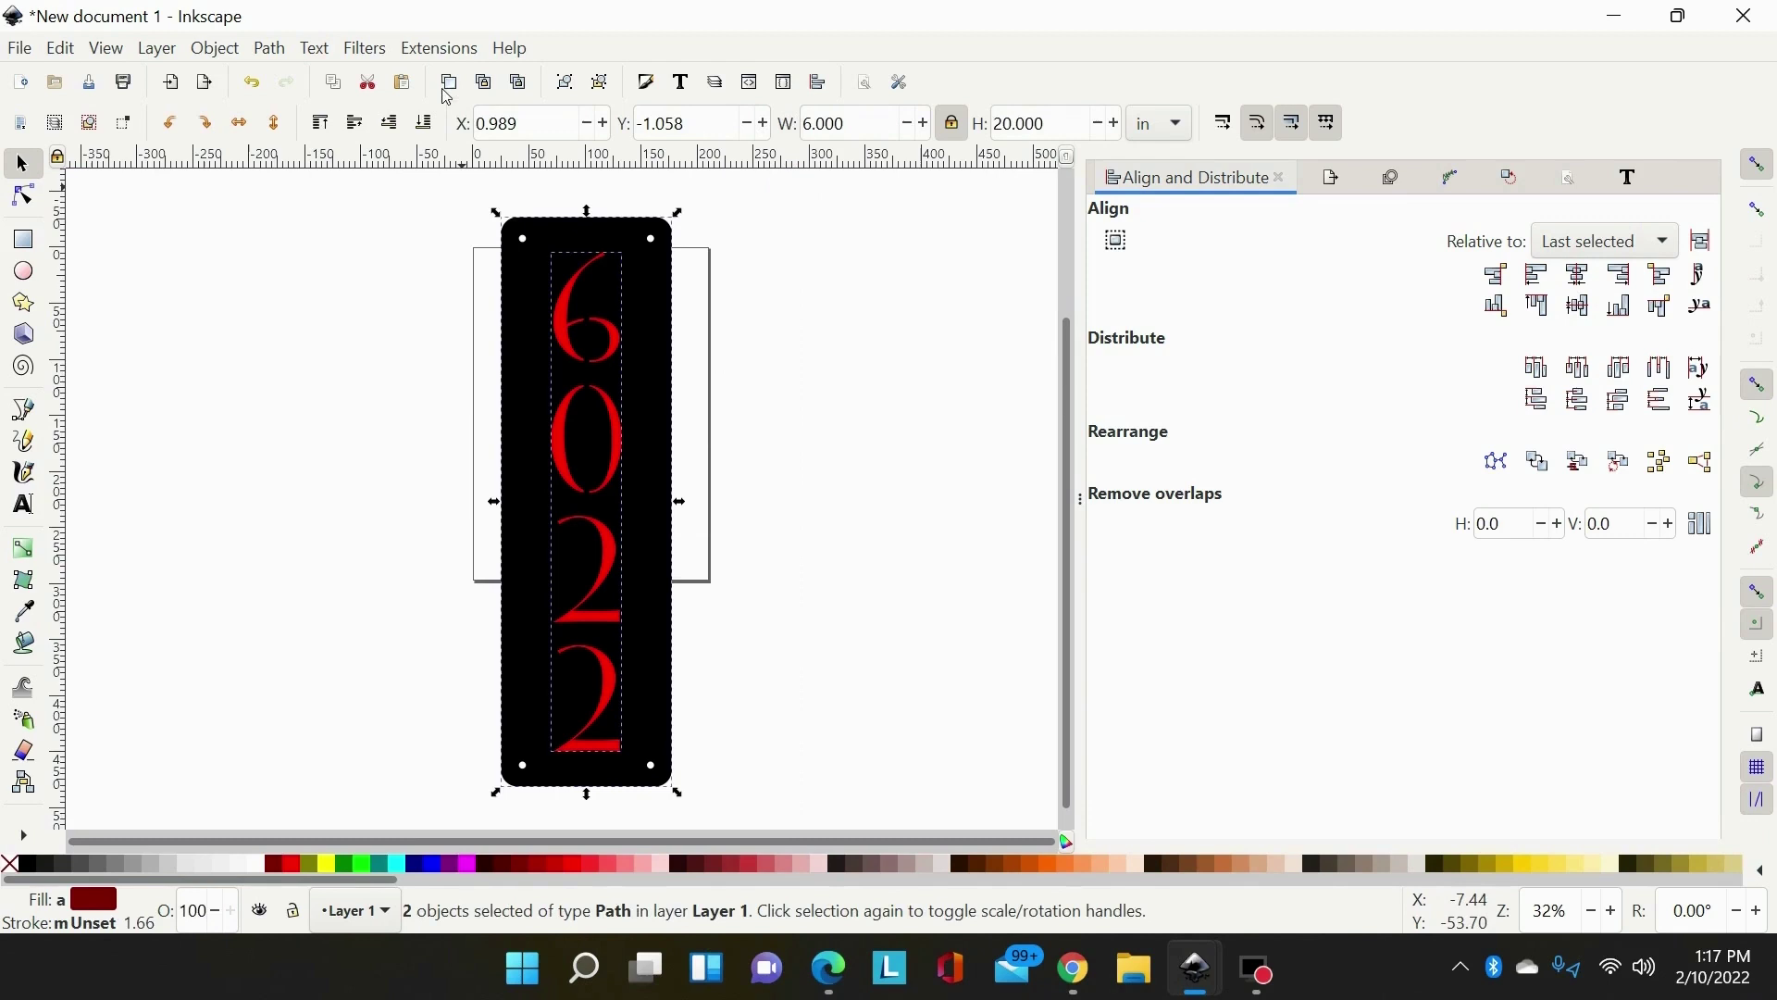
left_click(268, 48)
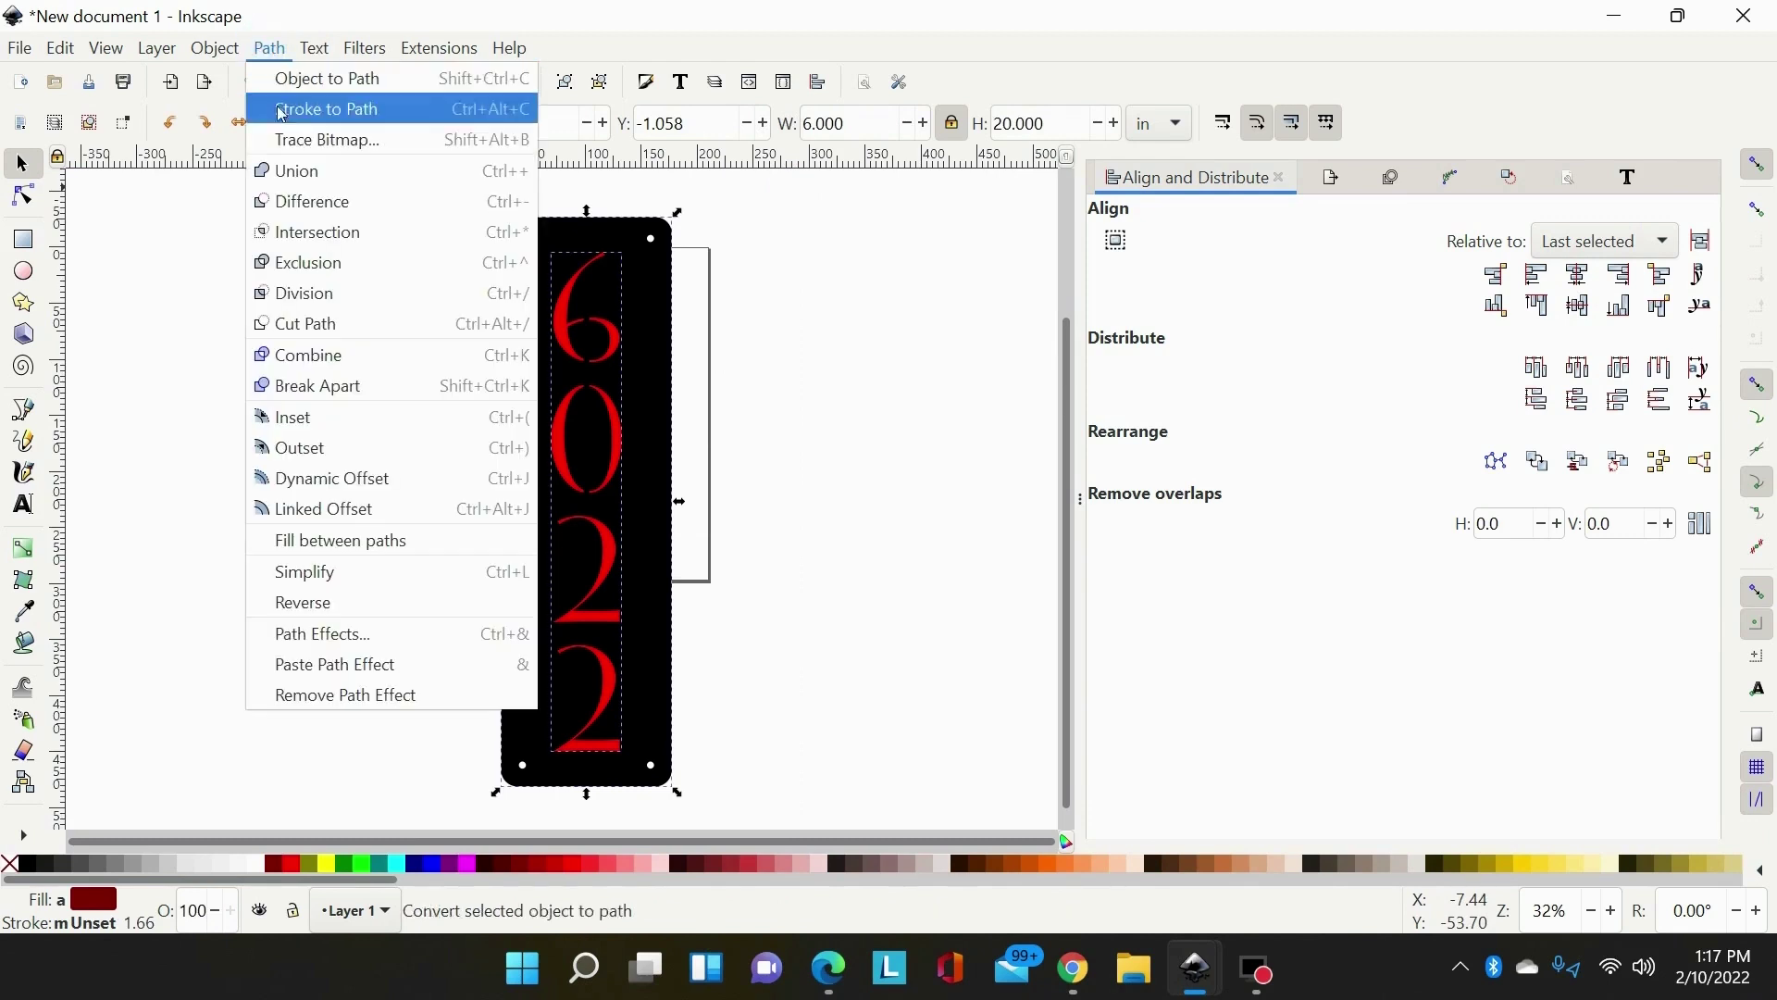
left_click(287, 197)
left_click(820, 352)
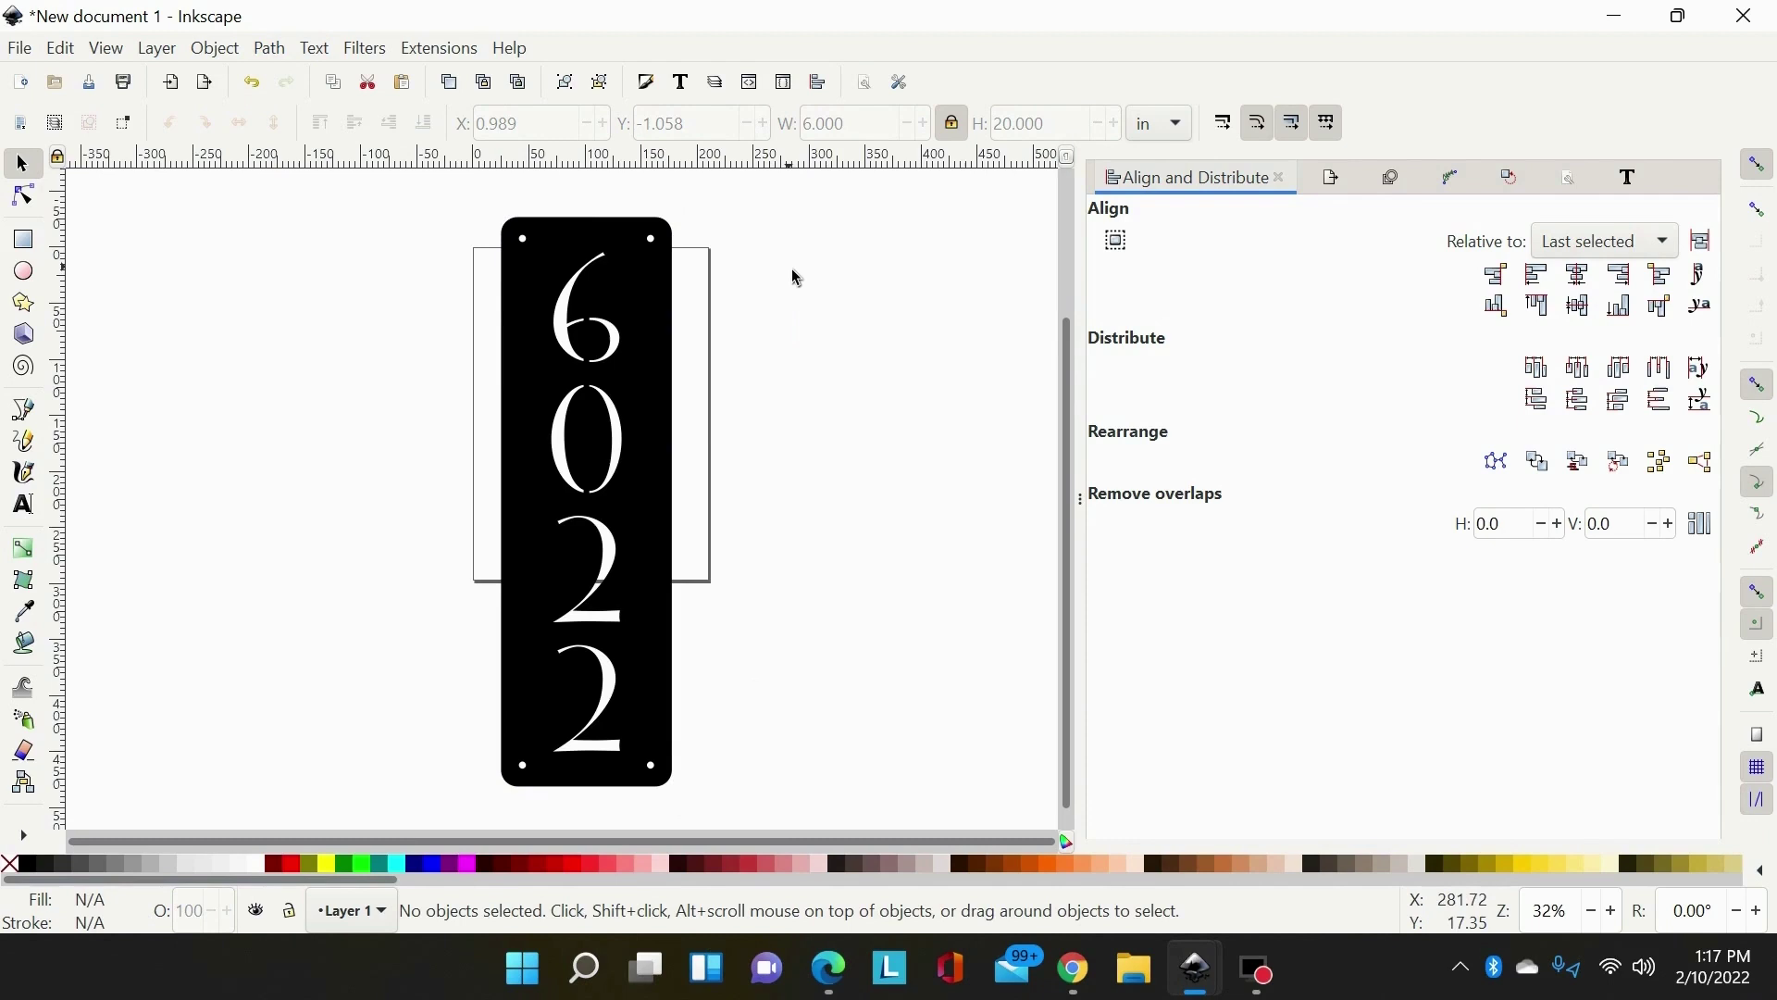
Zoom in and show the 6's nodes with the node editor.
scroll(794, 276, "up", 5)
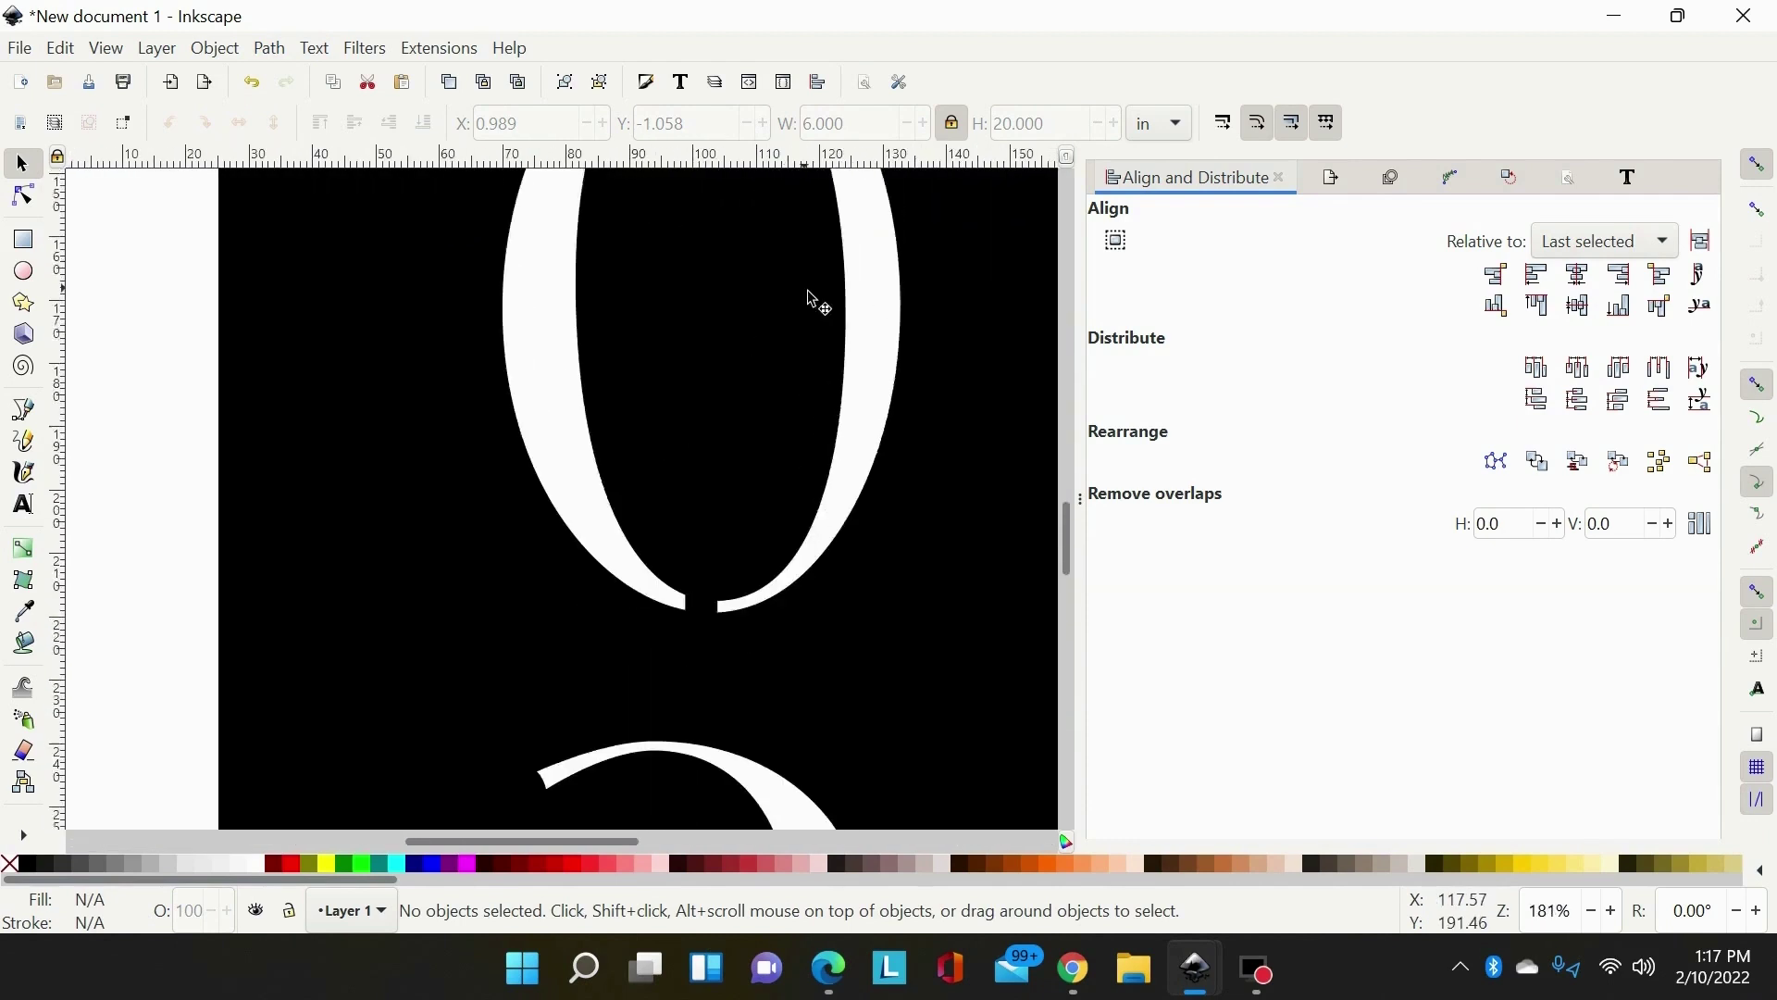
scroll(813, 298, "up", 8)
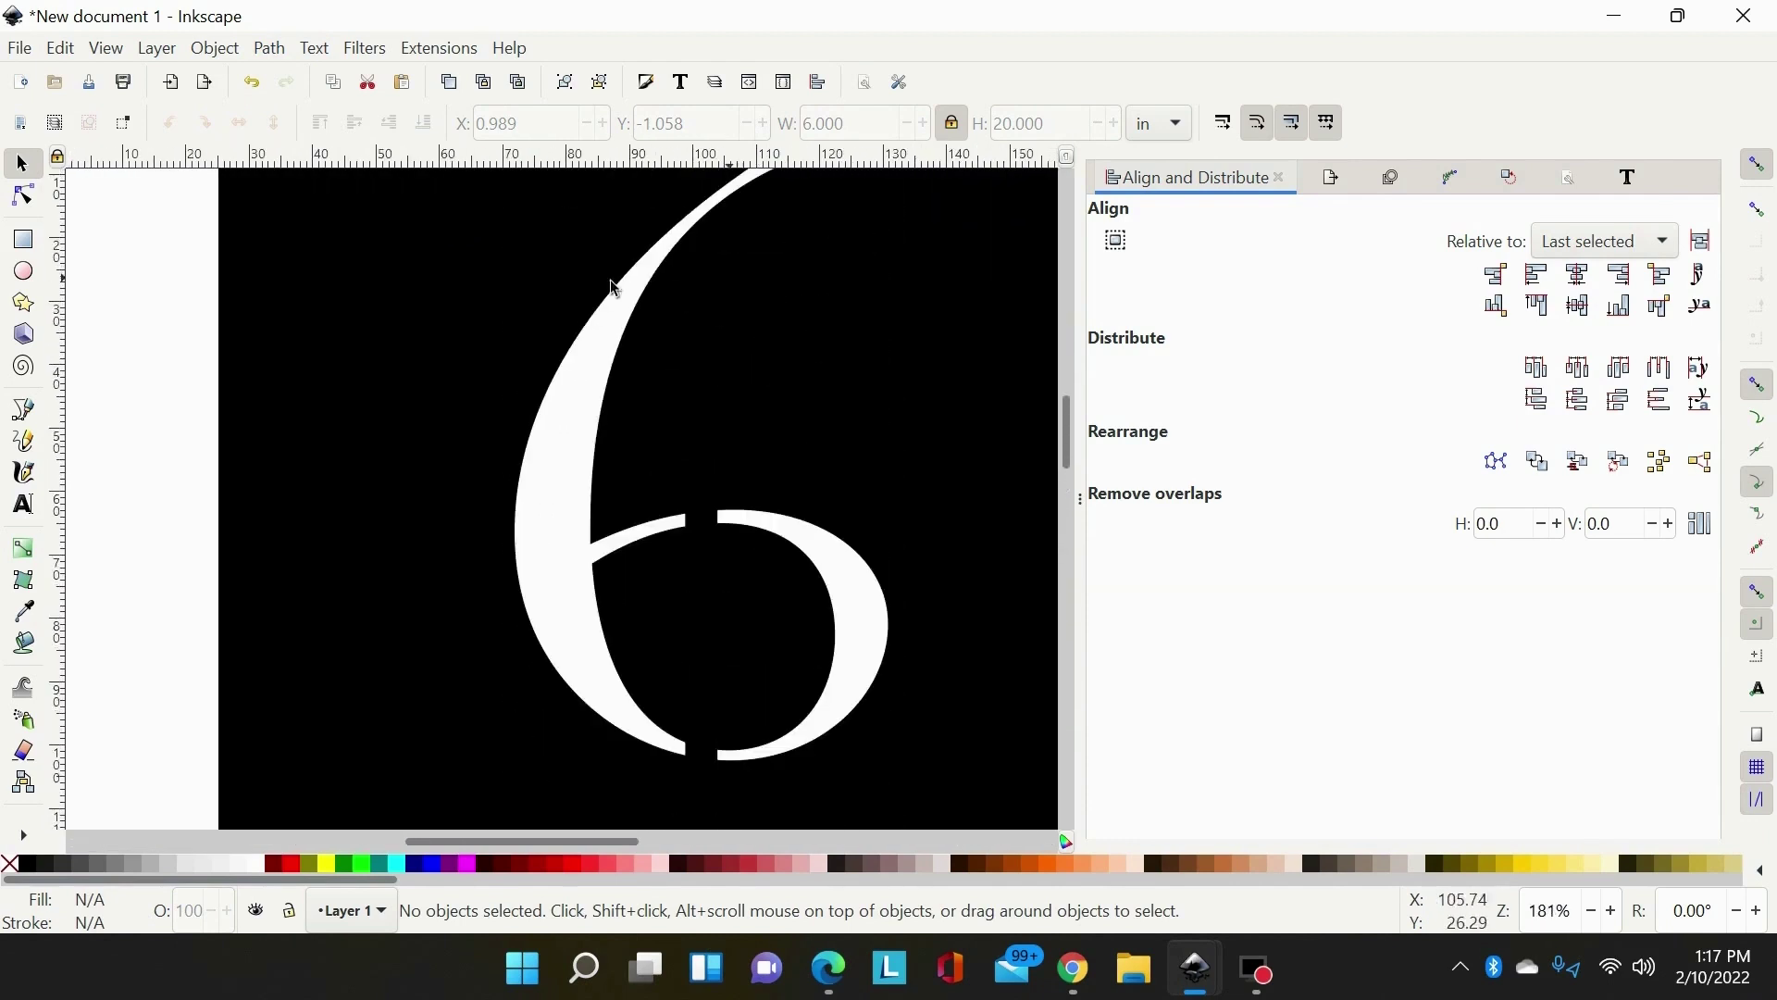
left_click(23, 195)
left_click(656, 344)
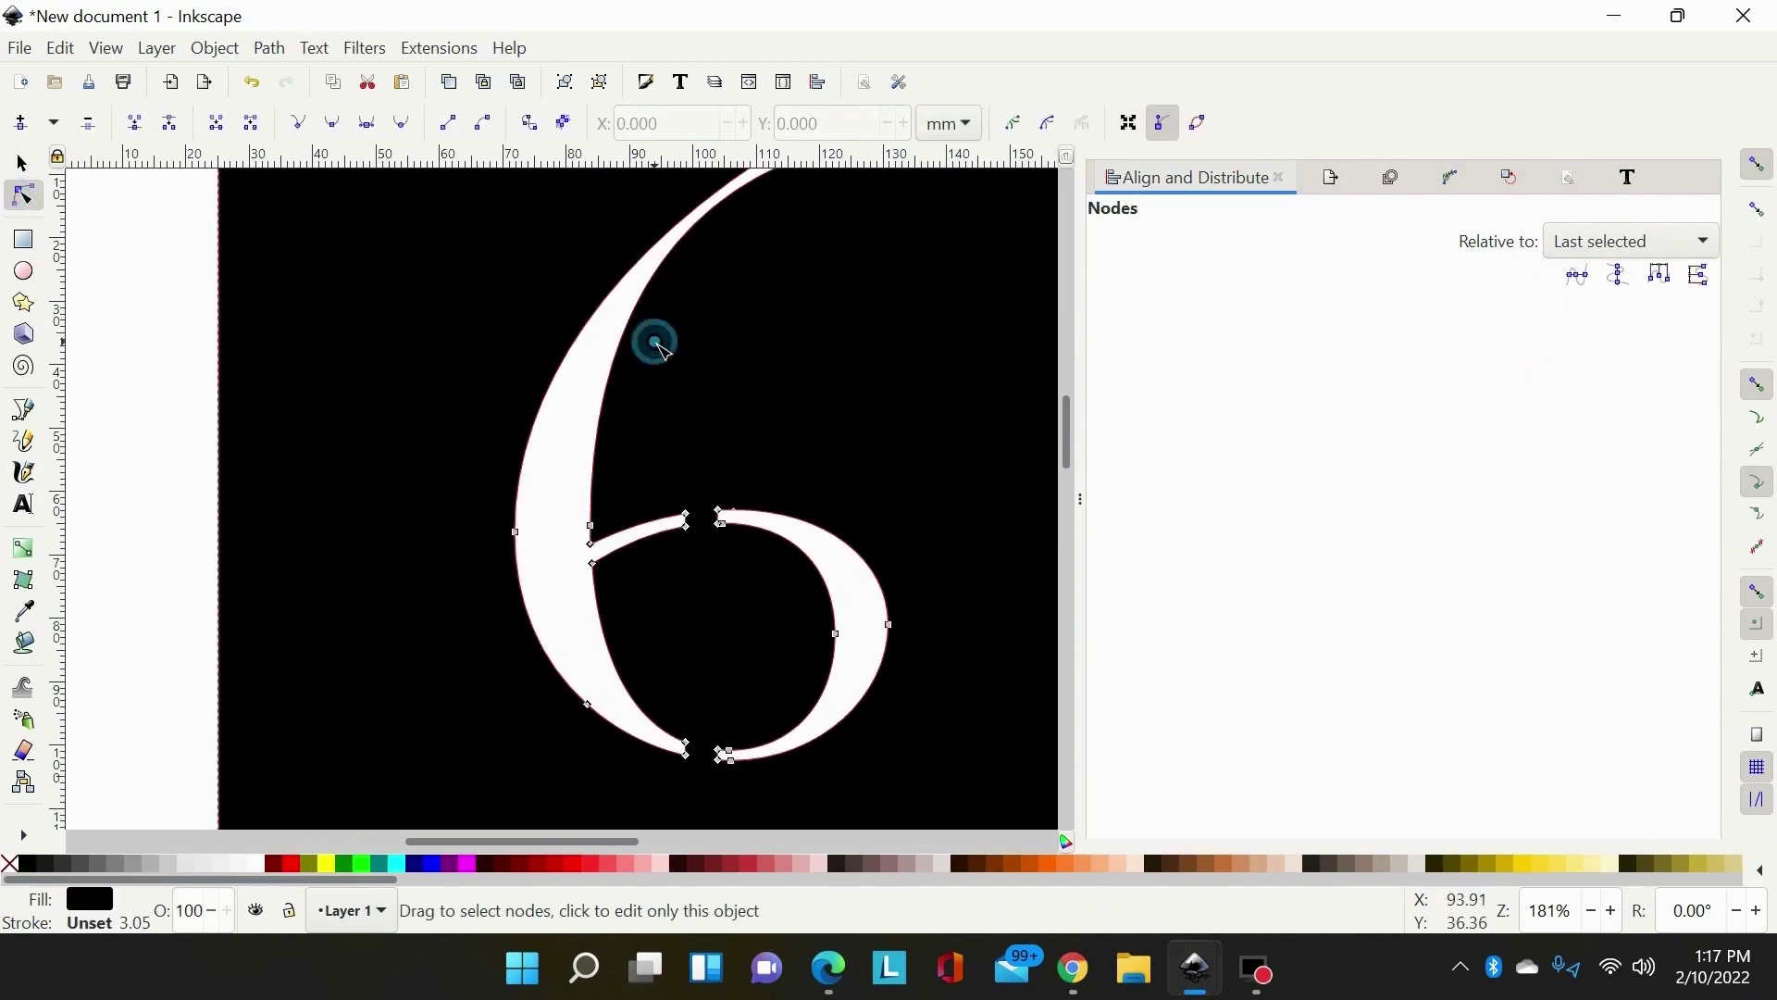
scroll(893, 477, "up", 3)
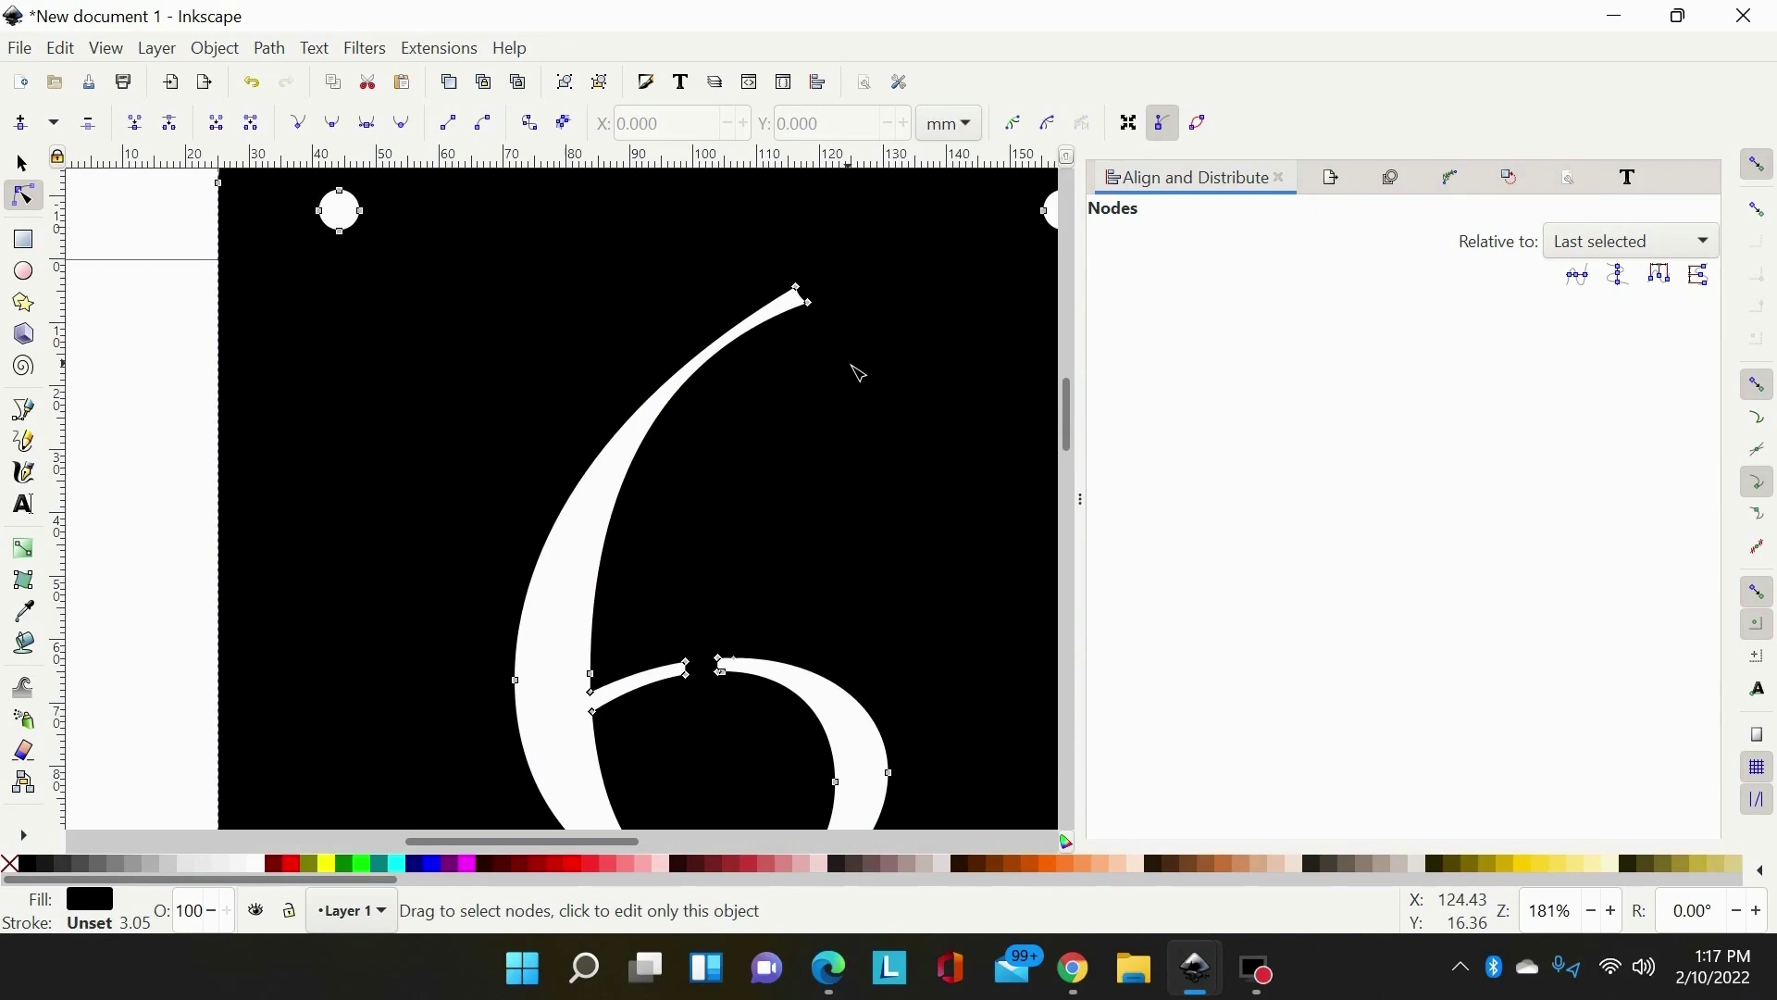
scroll(859, 373, "up", 2)
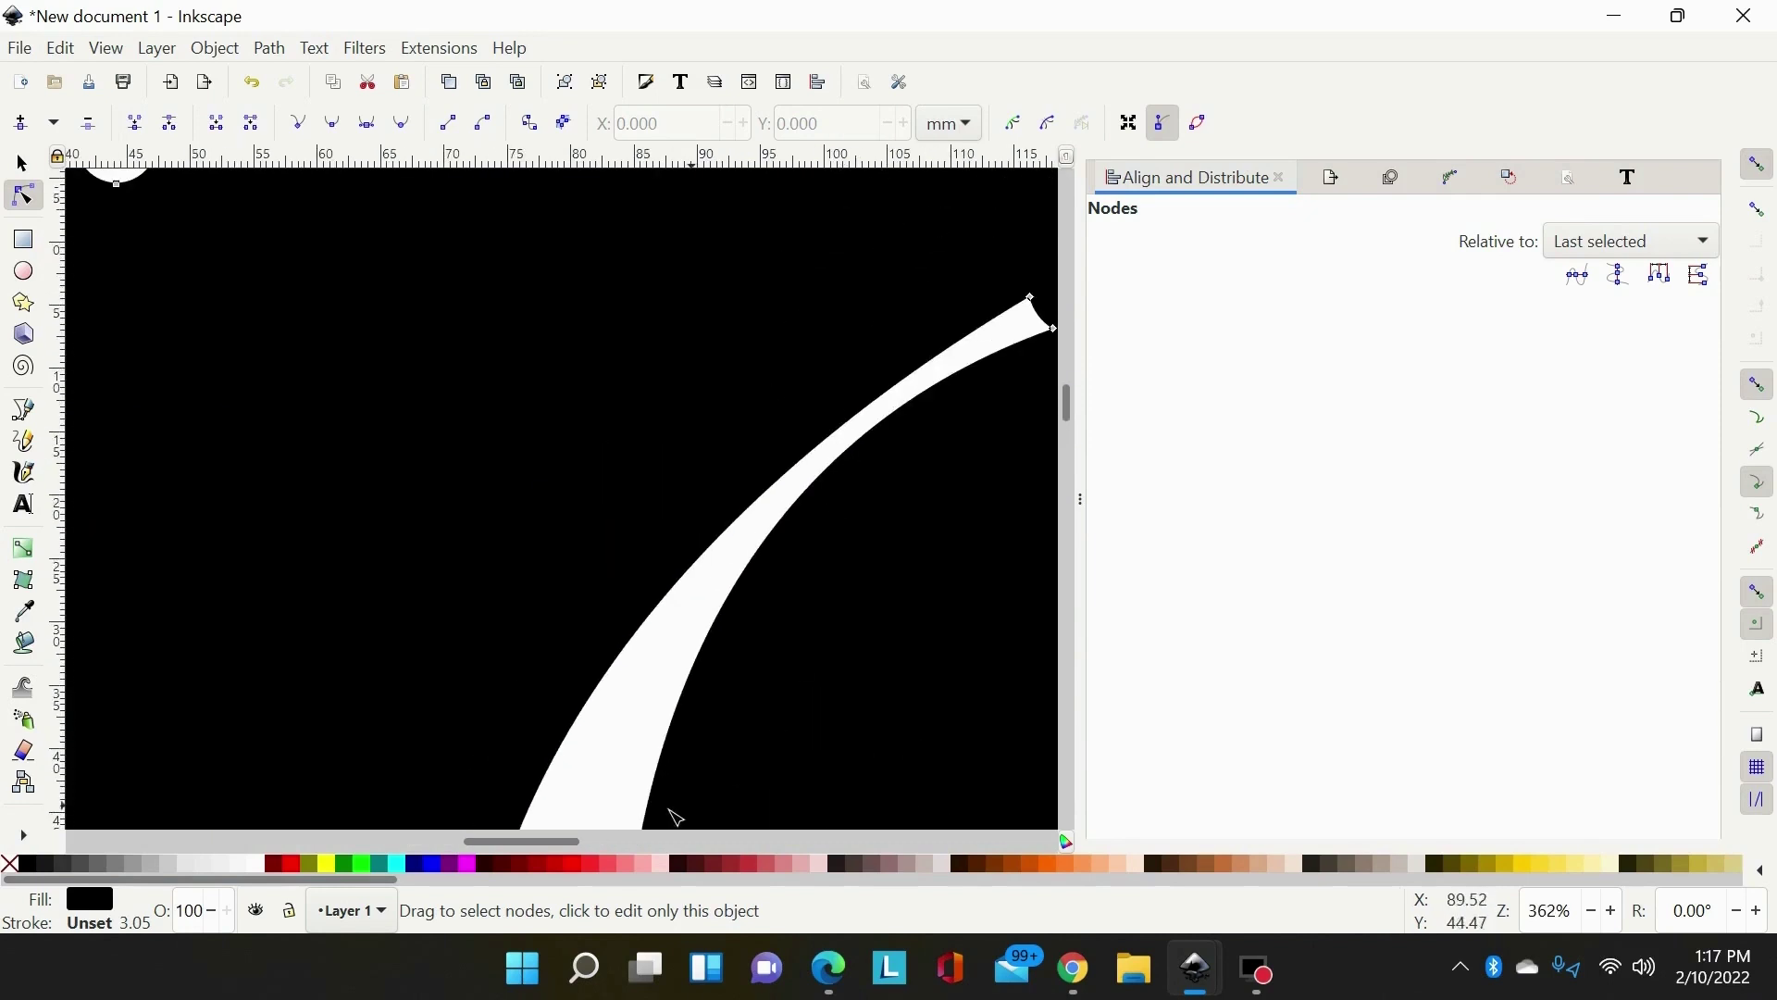
scroll(550, 852, "right", 5)
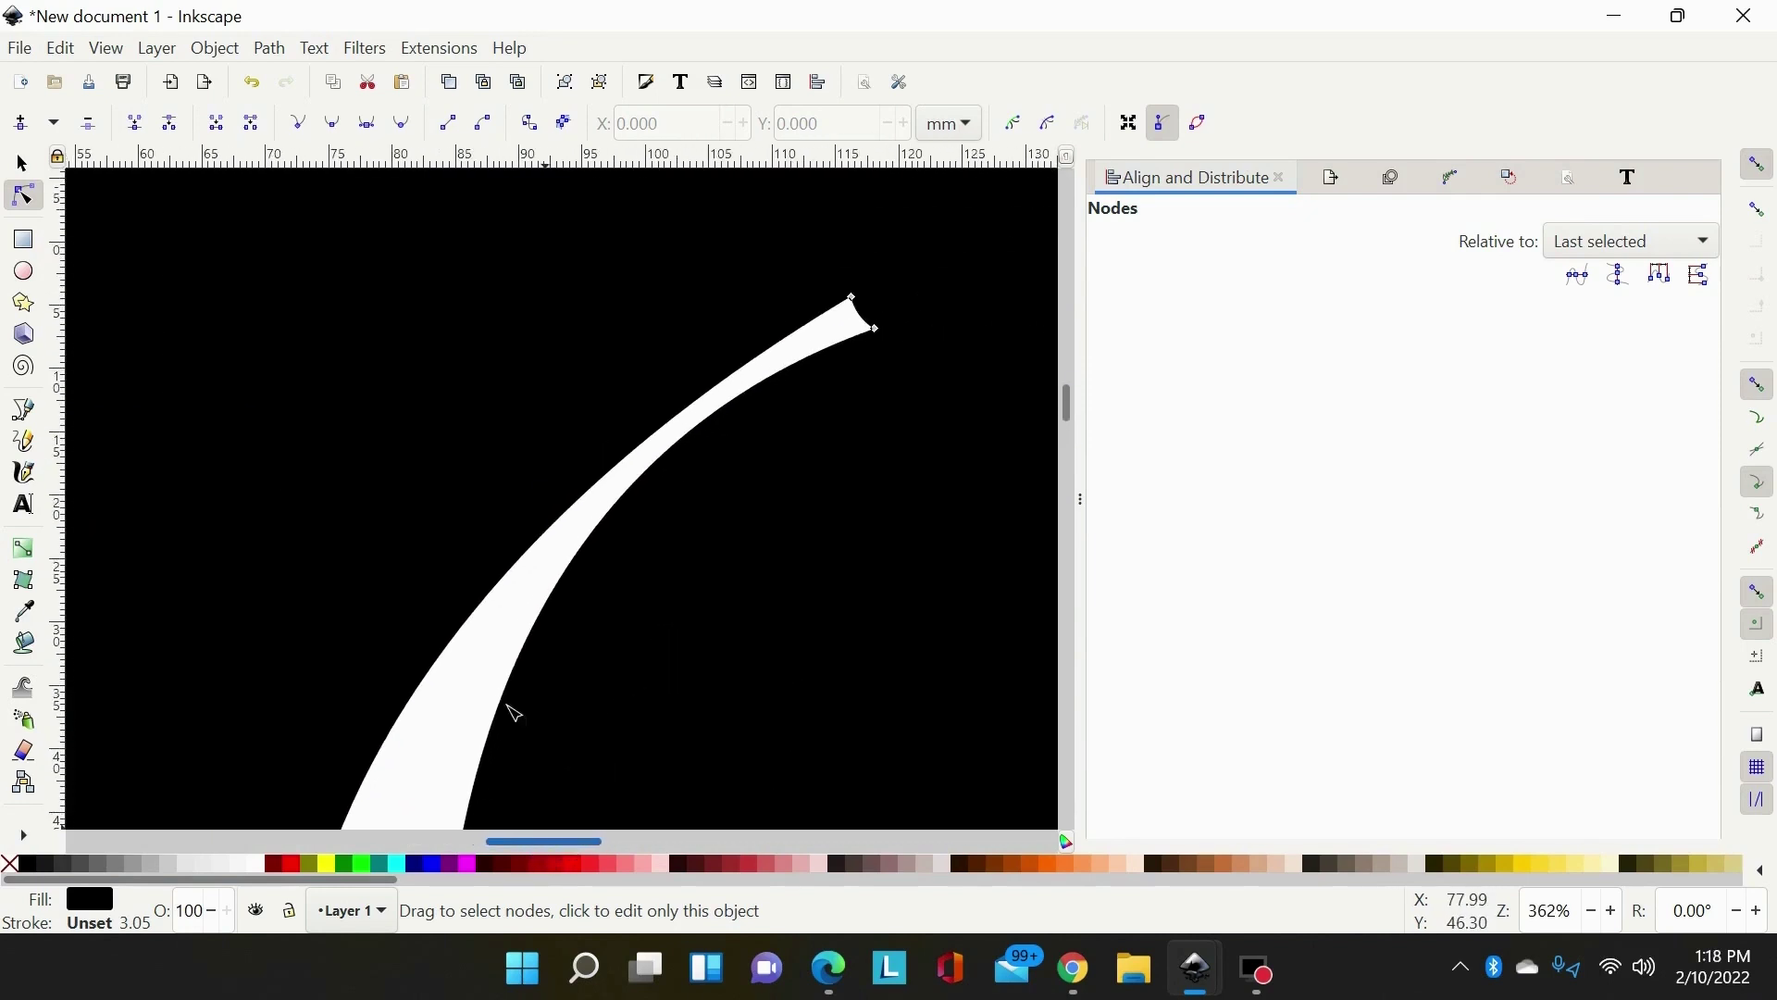
Draw a small circle, resize it to 0.045 in wide, and move it onto the 6's thin tail.
left_click(23, 275)
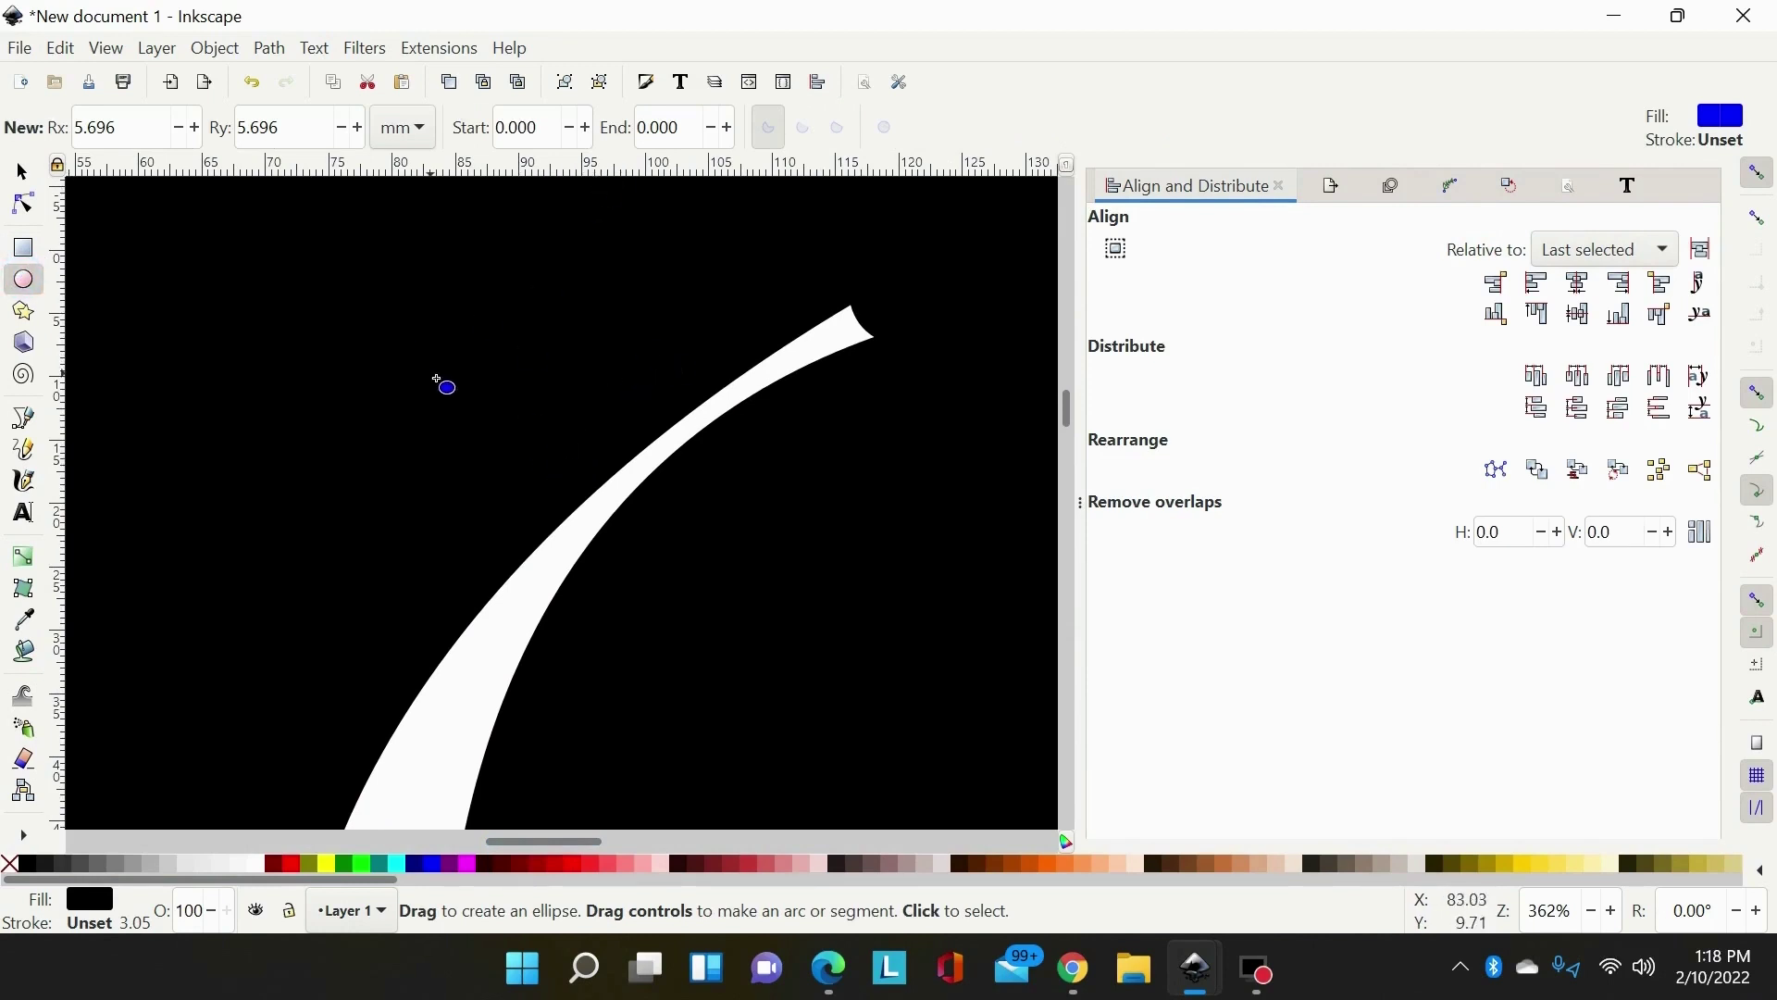
key("ctrl")
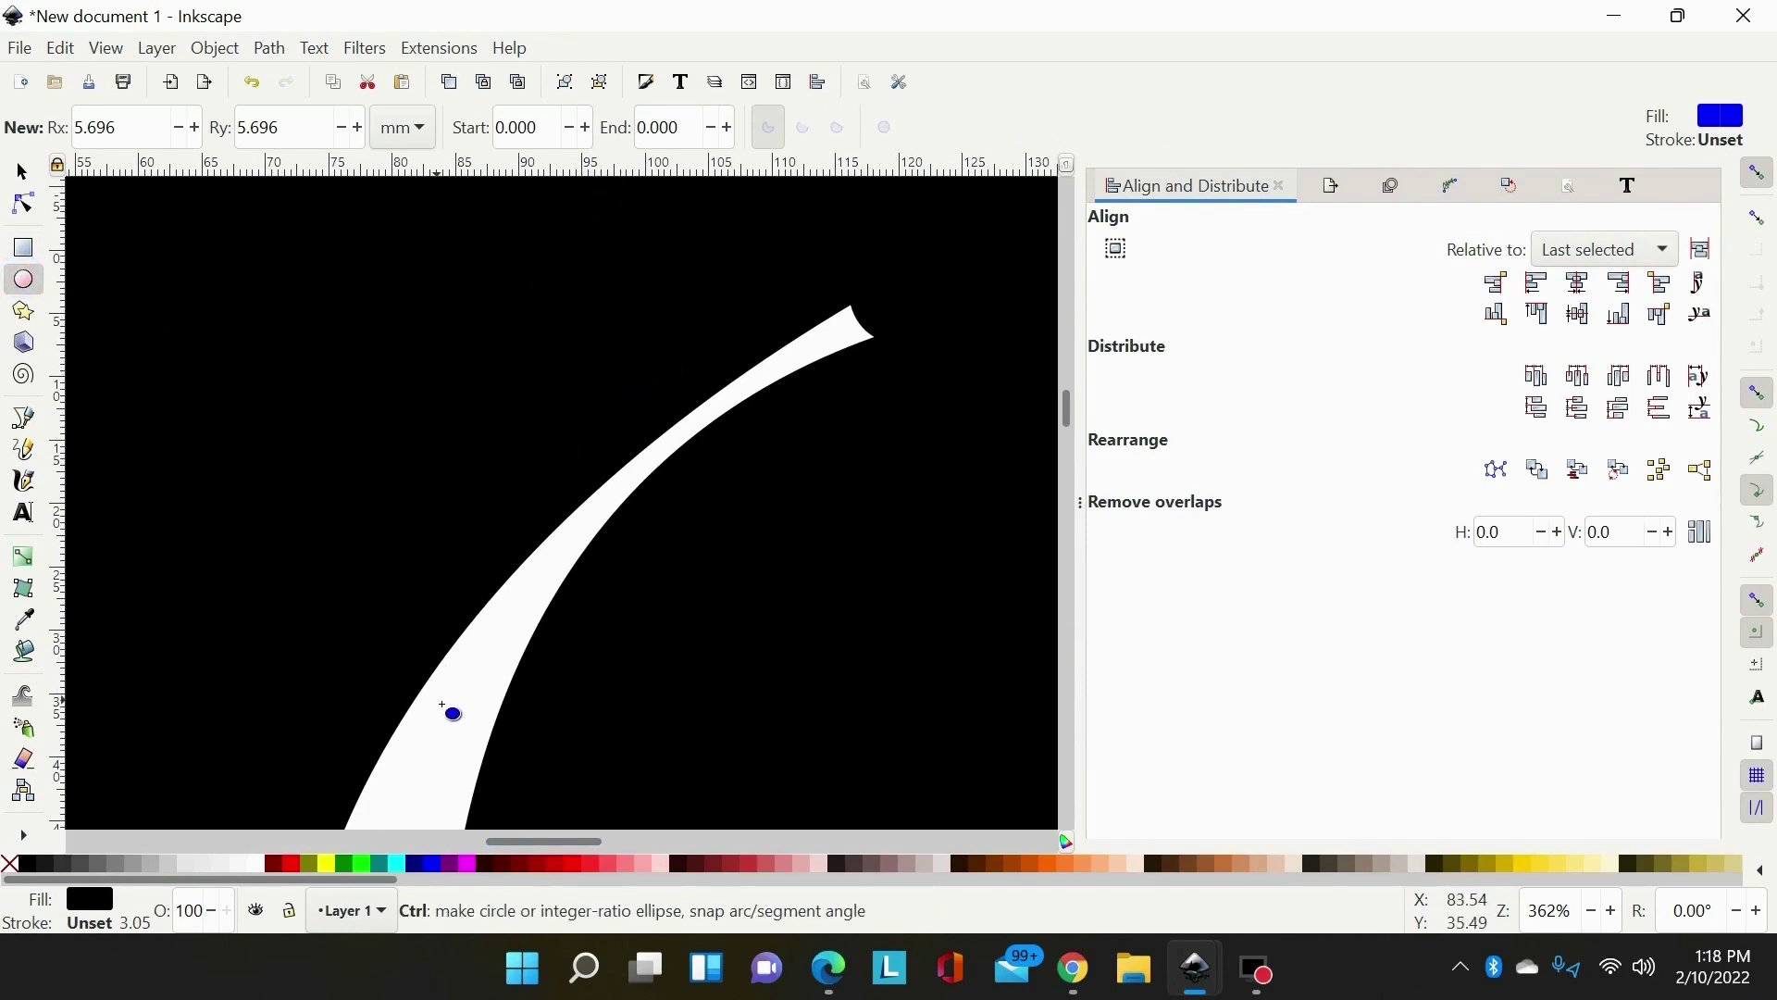
left_click_drag(442, 705, 470, 732)
left_click(27, 169)
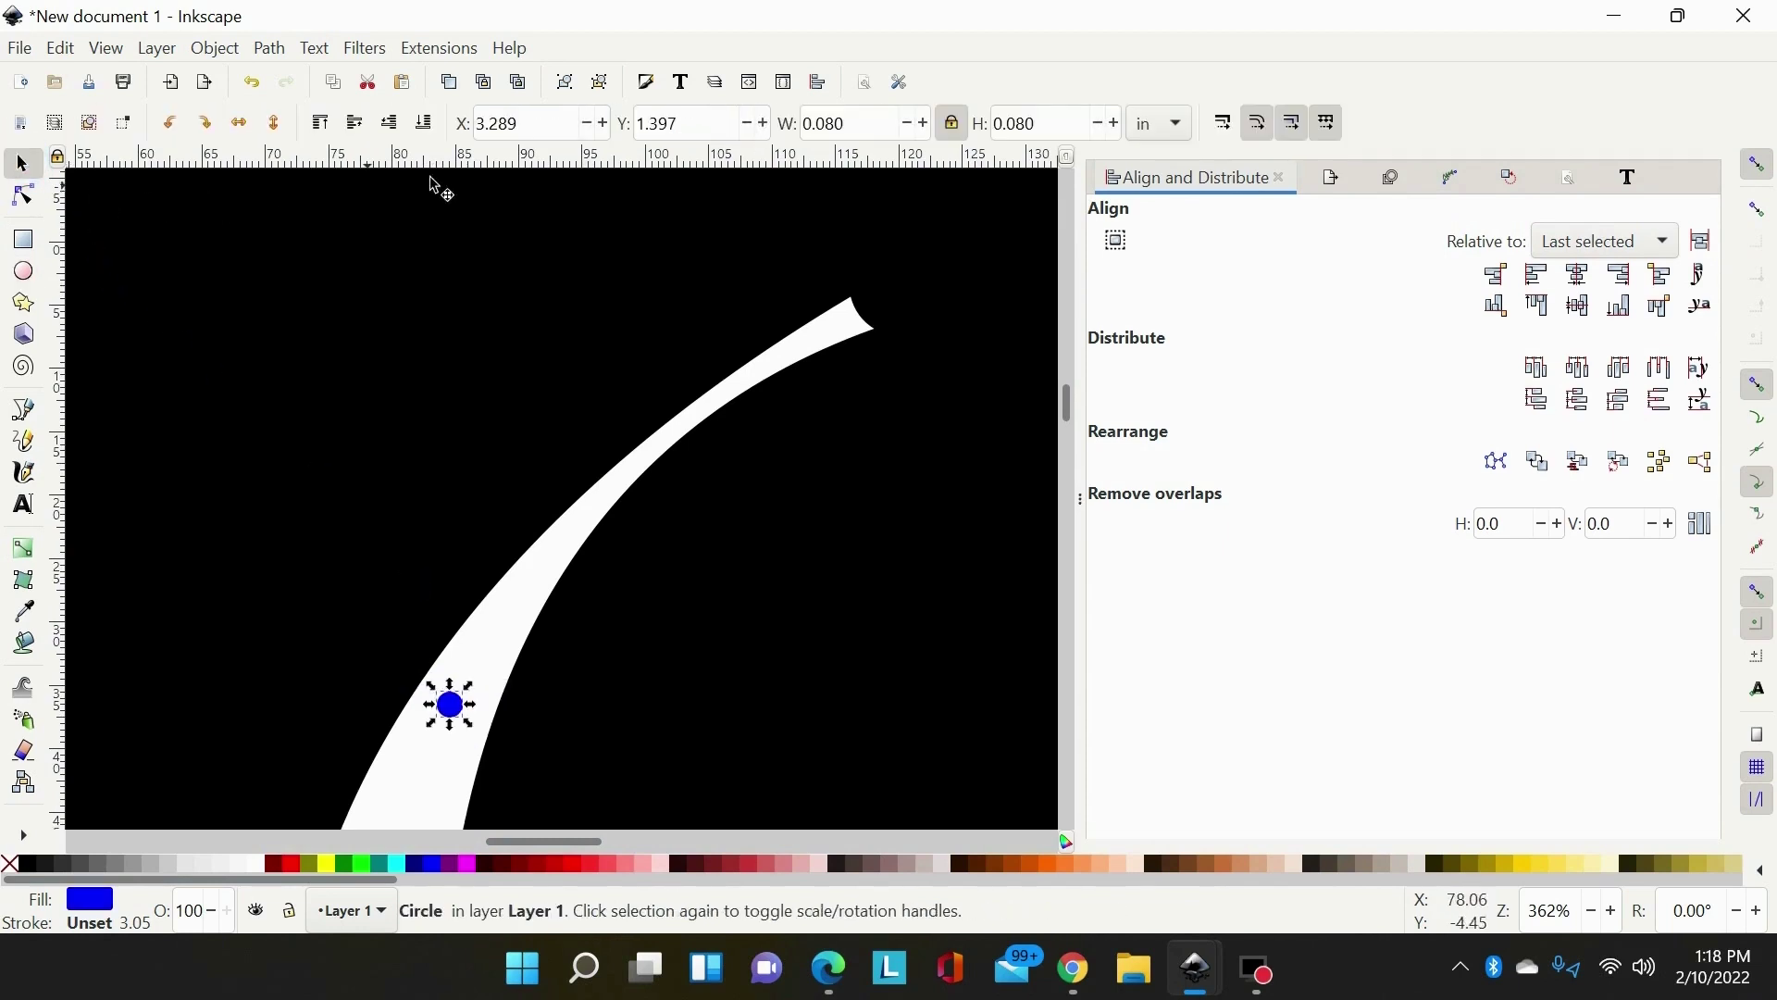
left_click(863, 132)
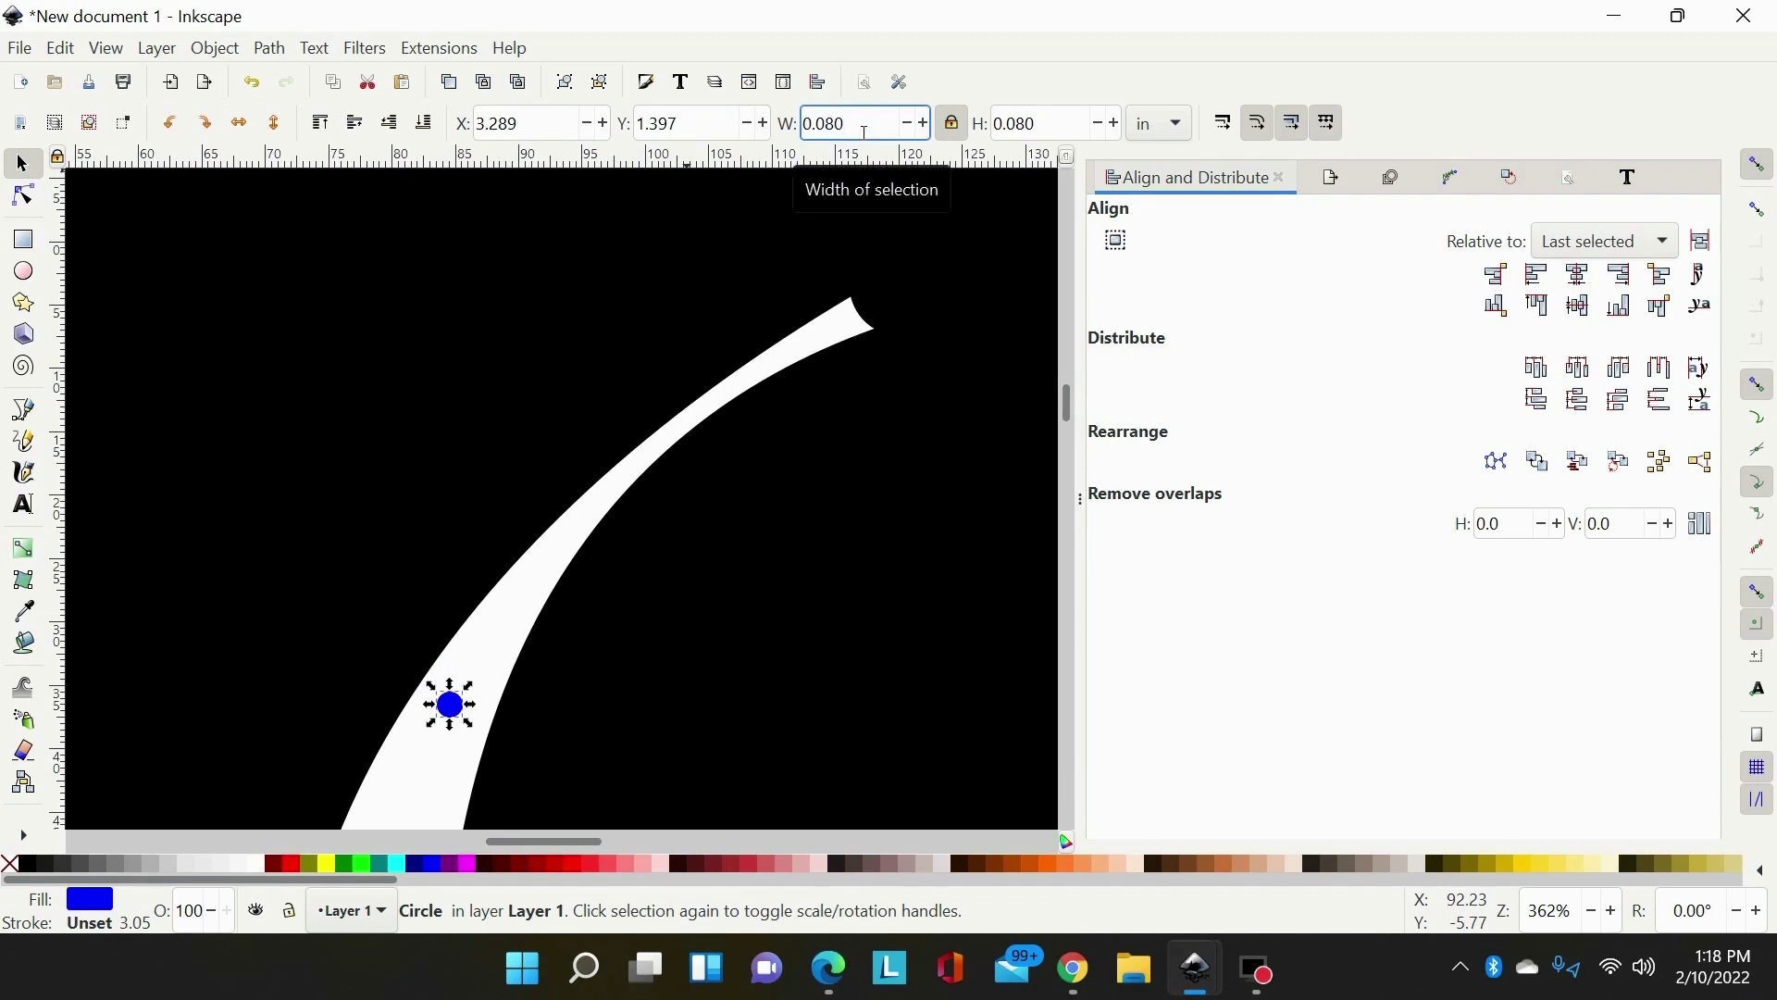
key("BackSpace")
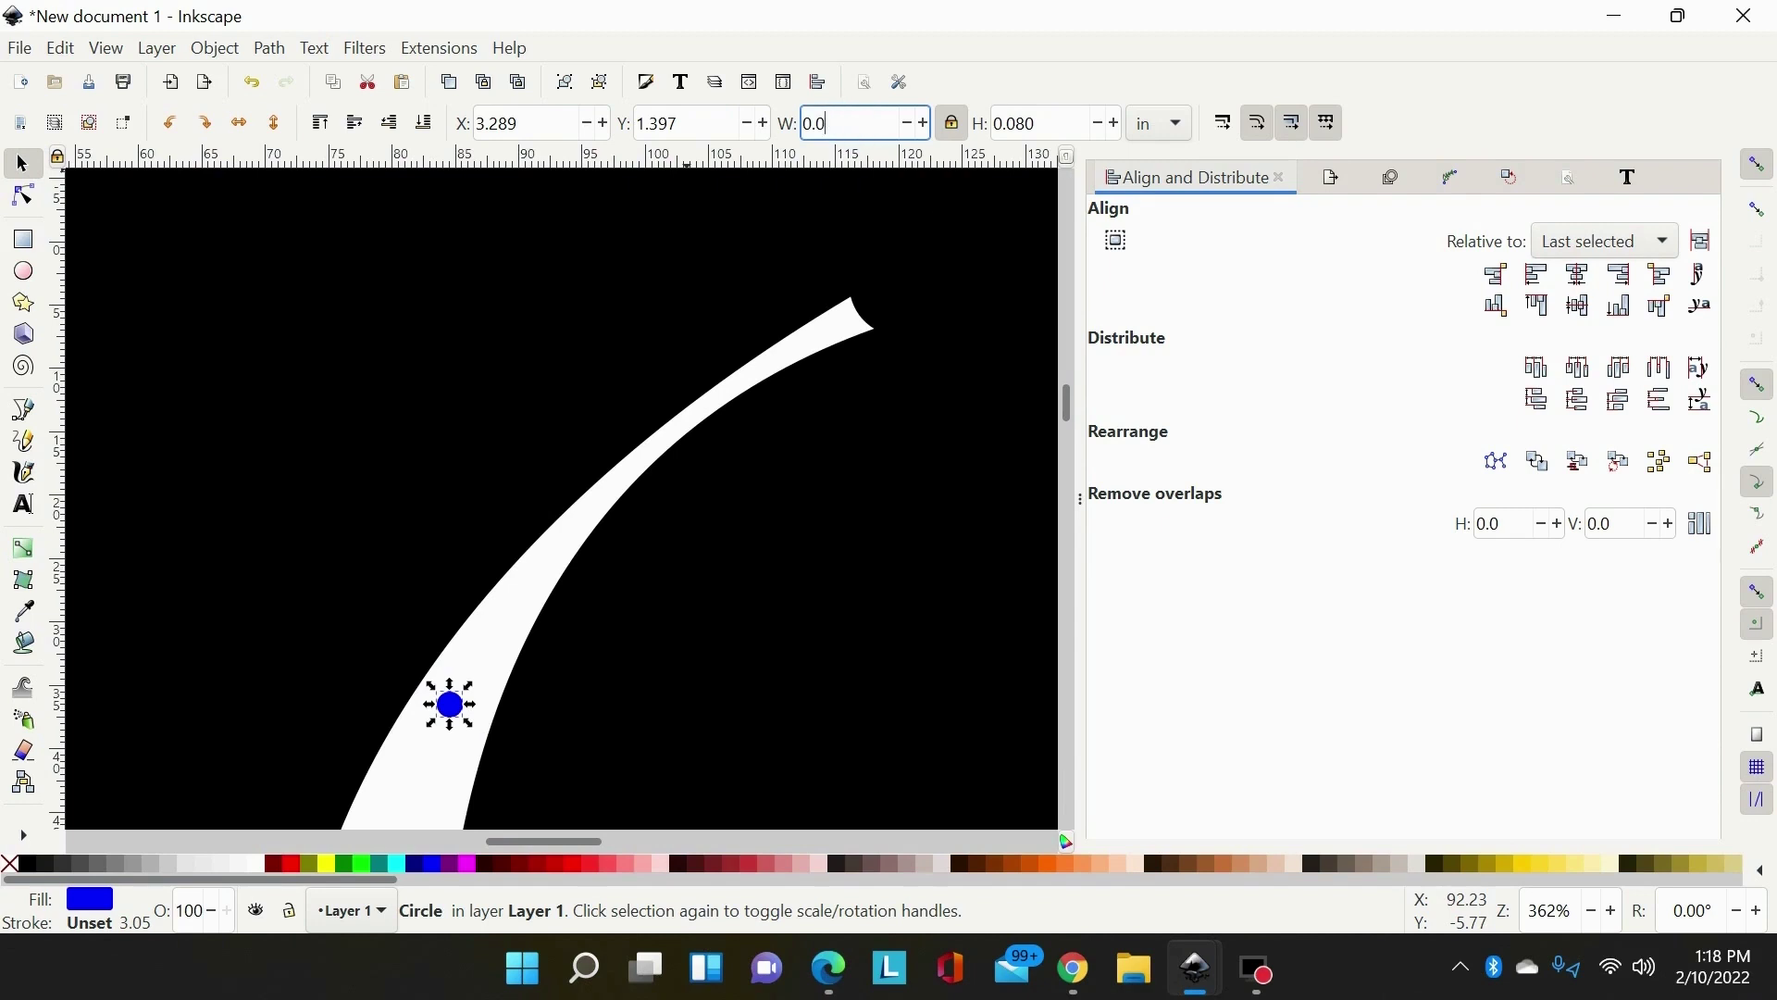
type("45")
key("Return")
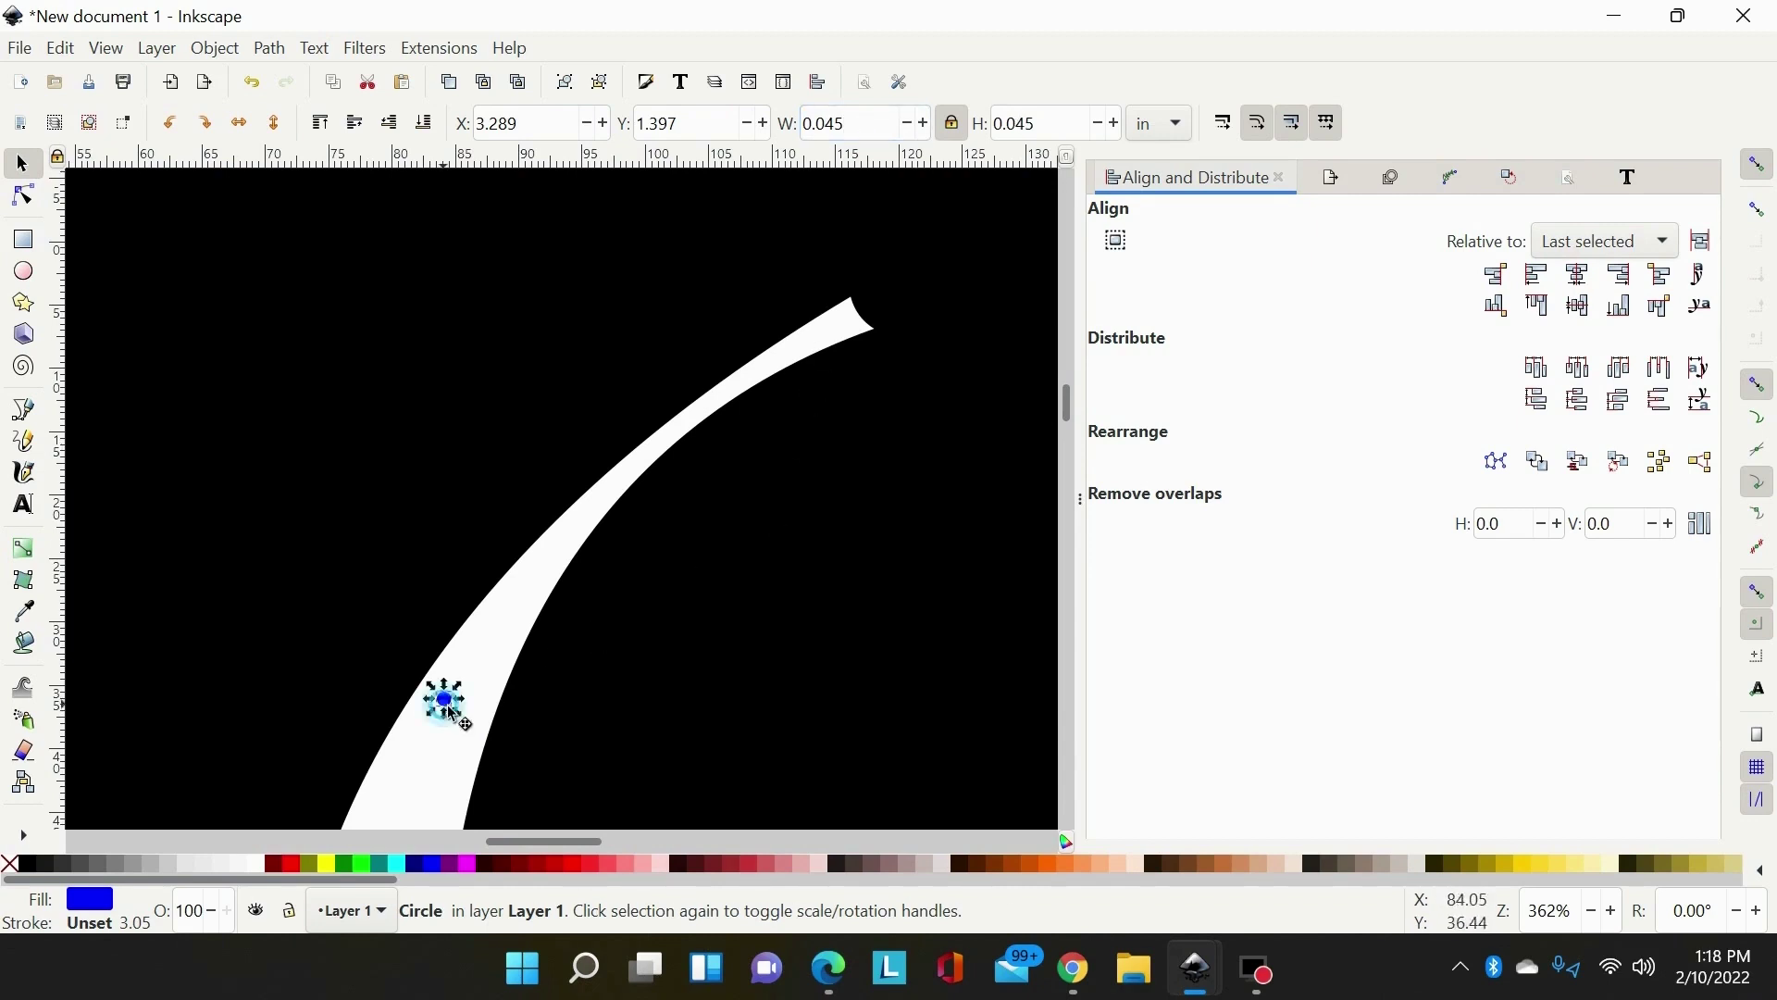
left_click_drag(447, 715, 711, 422)
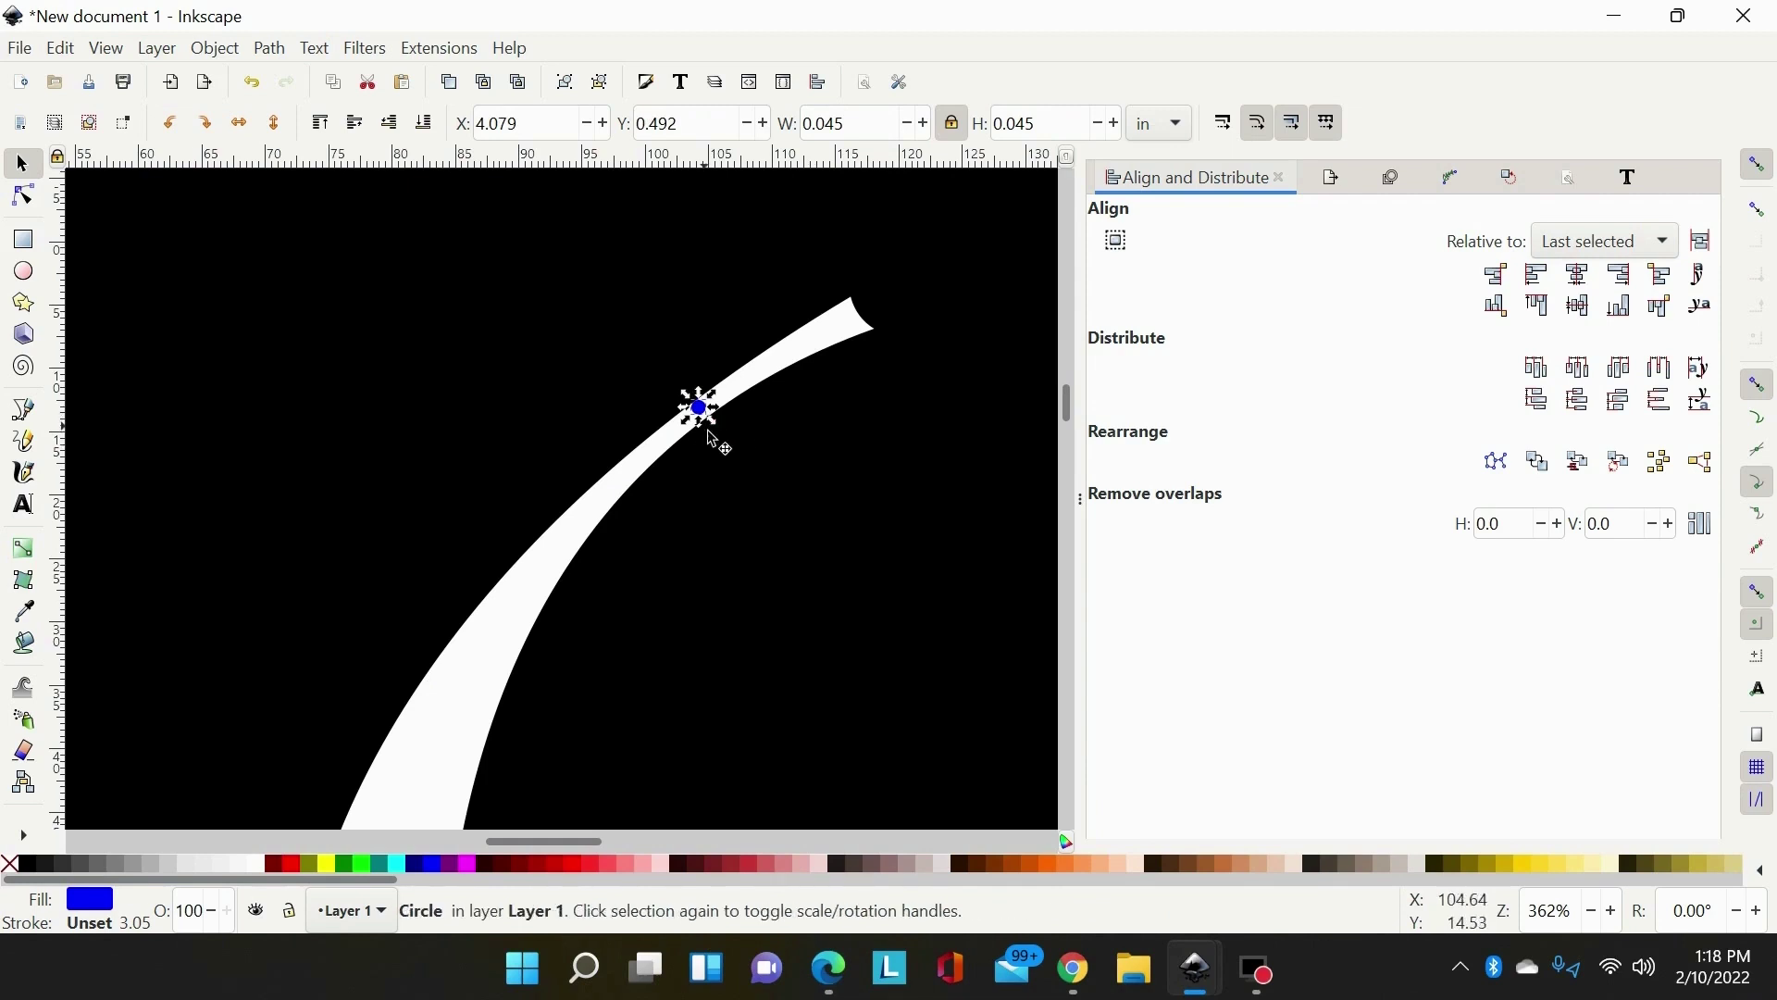
Reshape the curve at the tip of the 6's tail by dragging its node handle.
left_click(23, 196)
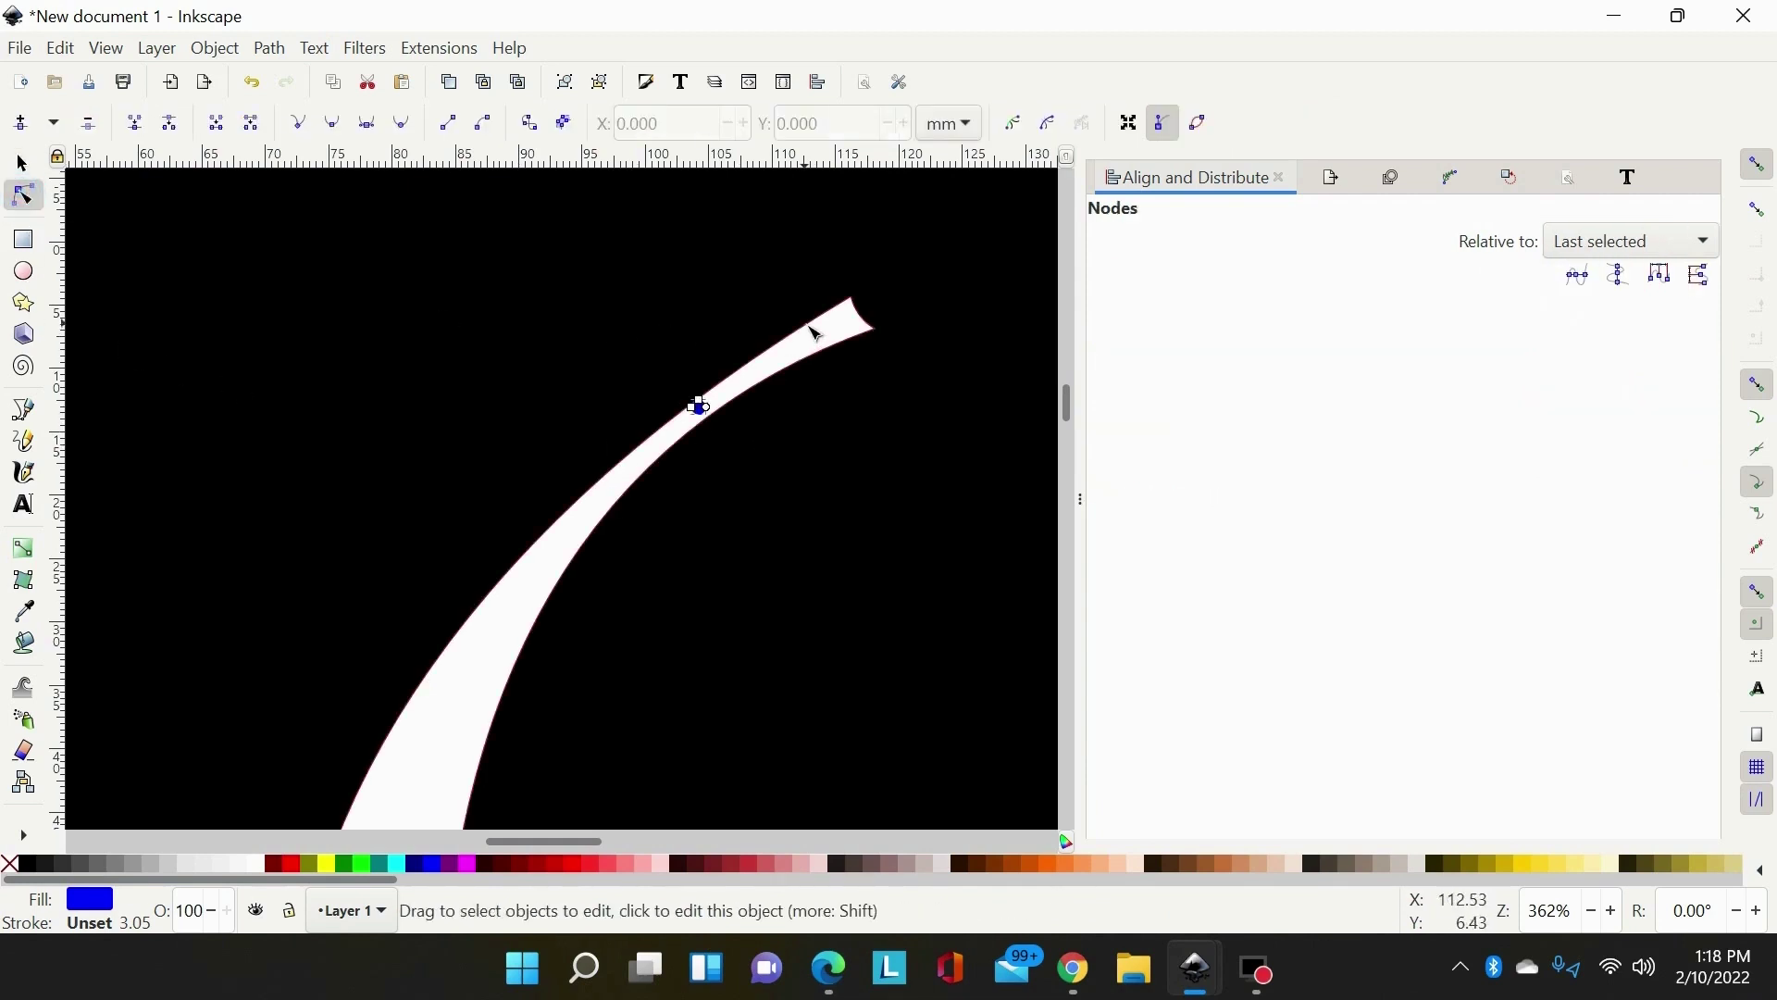
left_click(833, 310)
left_click(852, 298)
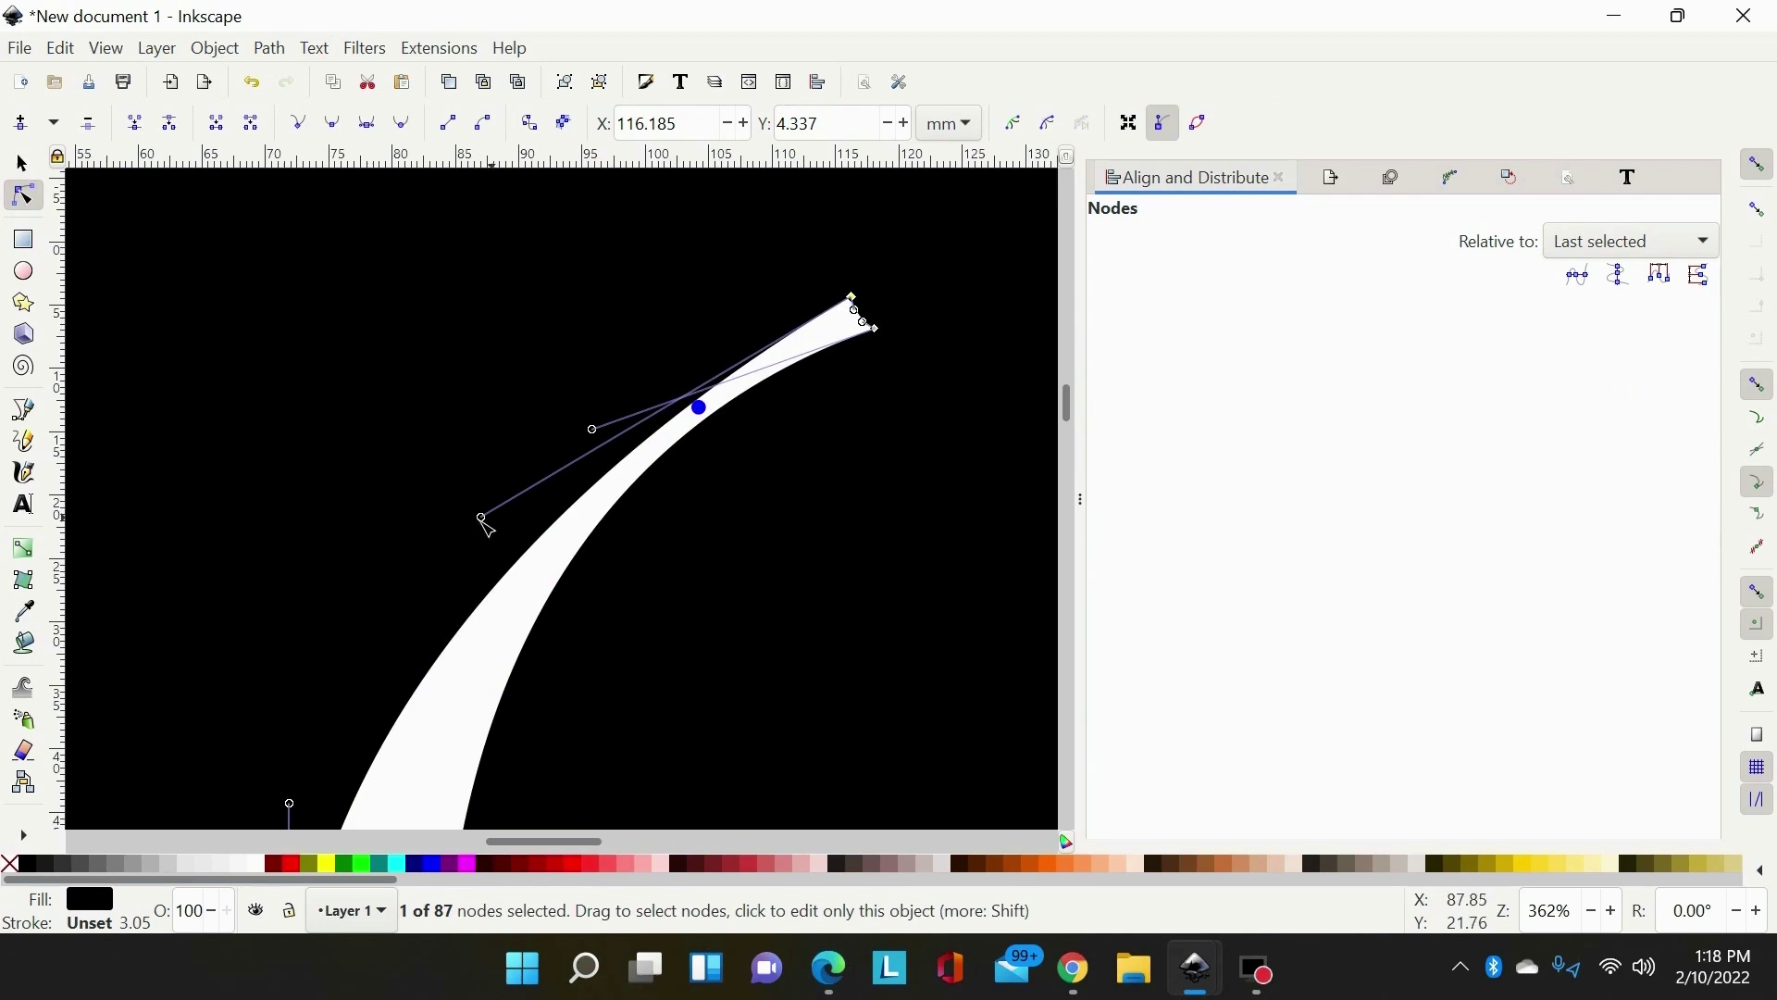
left_click_drag(482, 520, 491, 472)
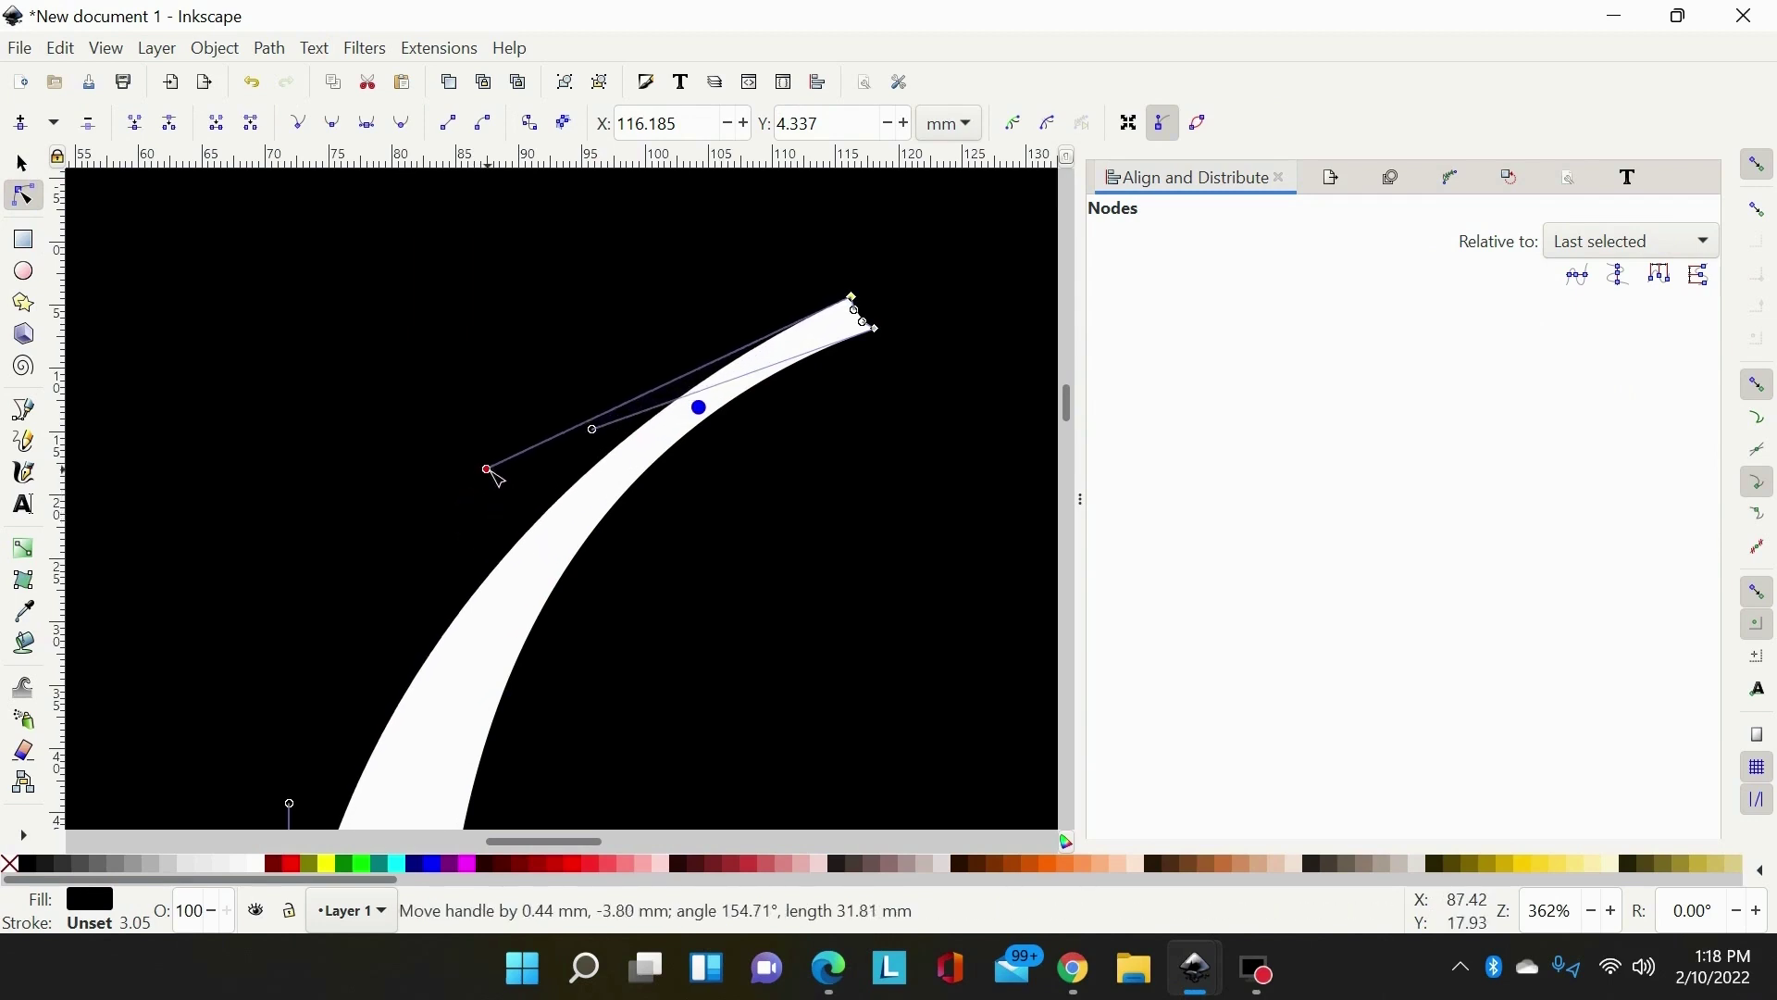
Move the blue marker circle down the glyph and then back up toward the top.
left_click(23, 163)
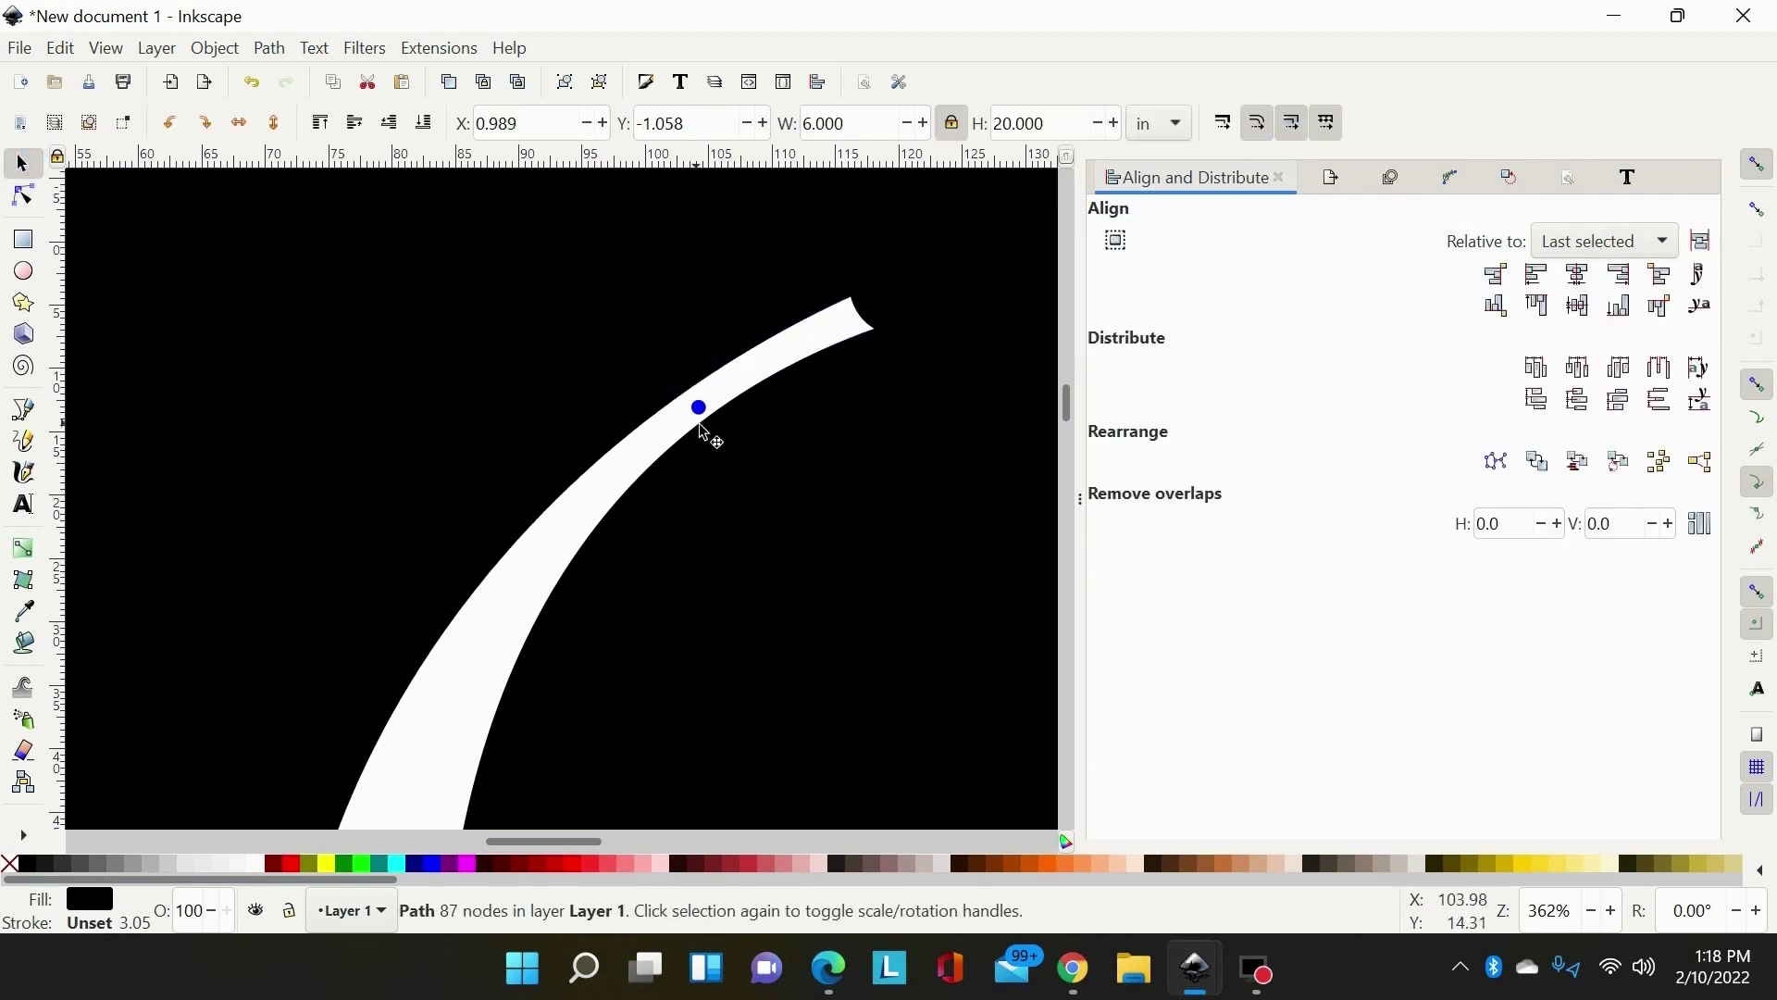
left_click_drag(706, 418, 470, 523)
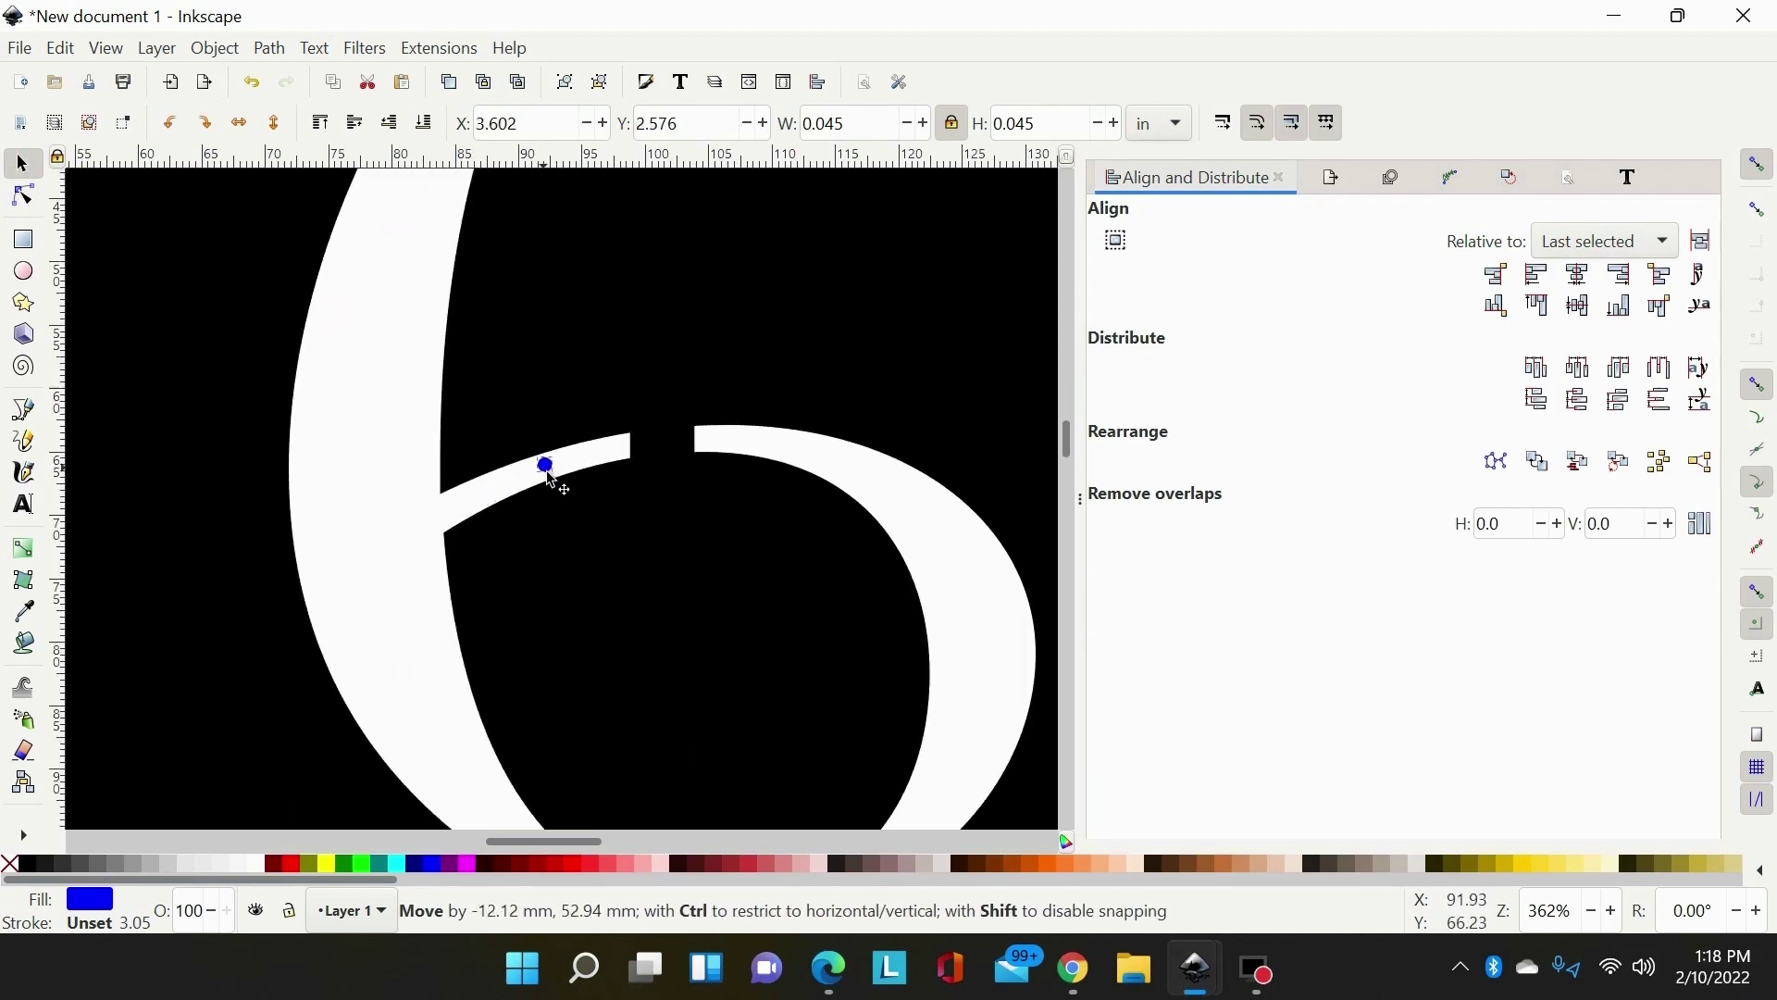
left_click_drag(552, 472, 593, 227)
scroll(111, 294, "up", 2)
Select the node atop the white arch, then drop the blue marker at the 2's inner base corner.
left_click(25, 194)
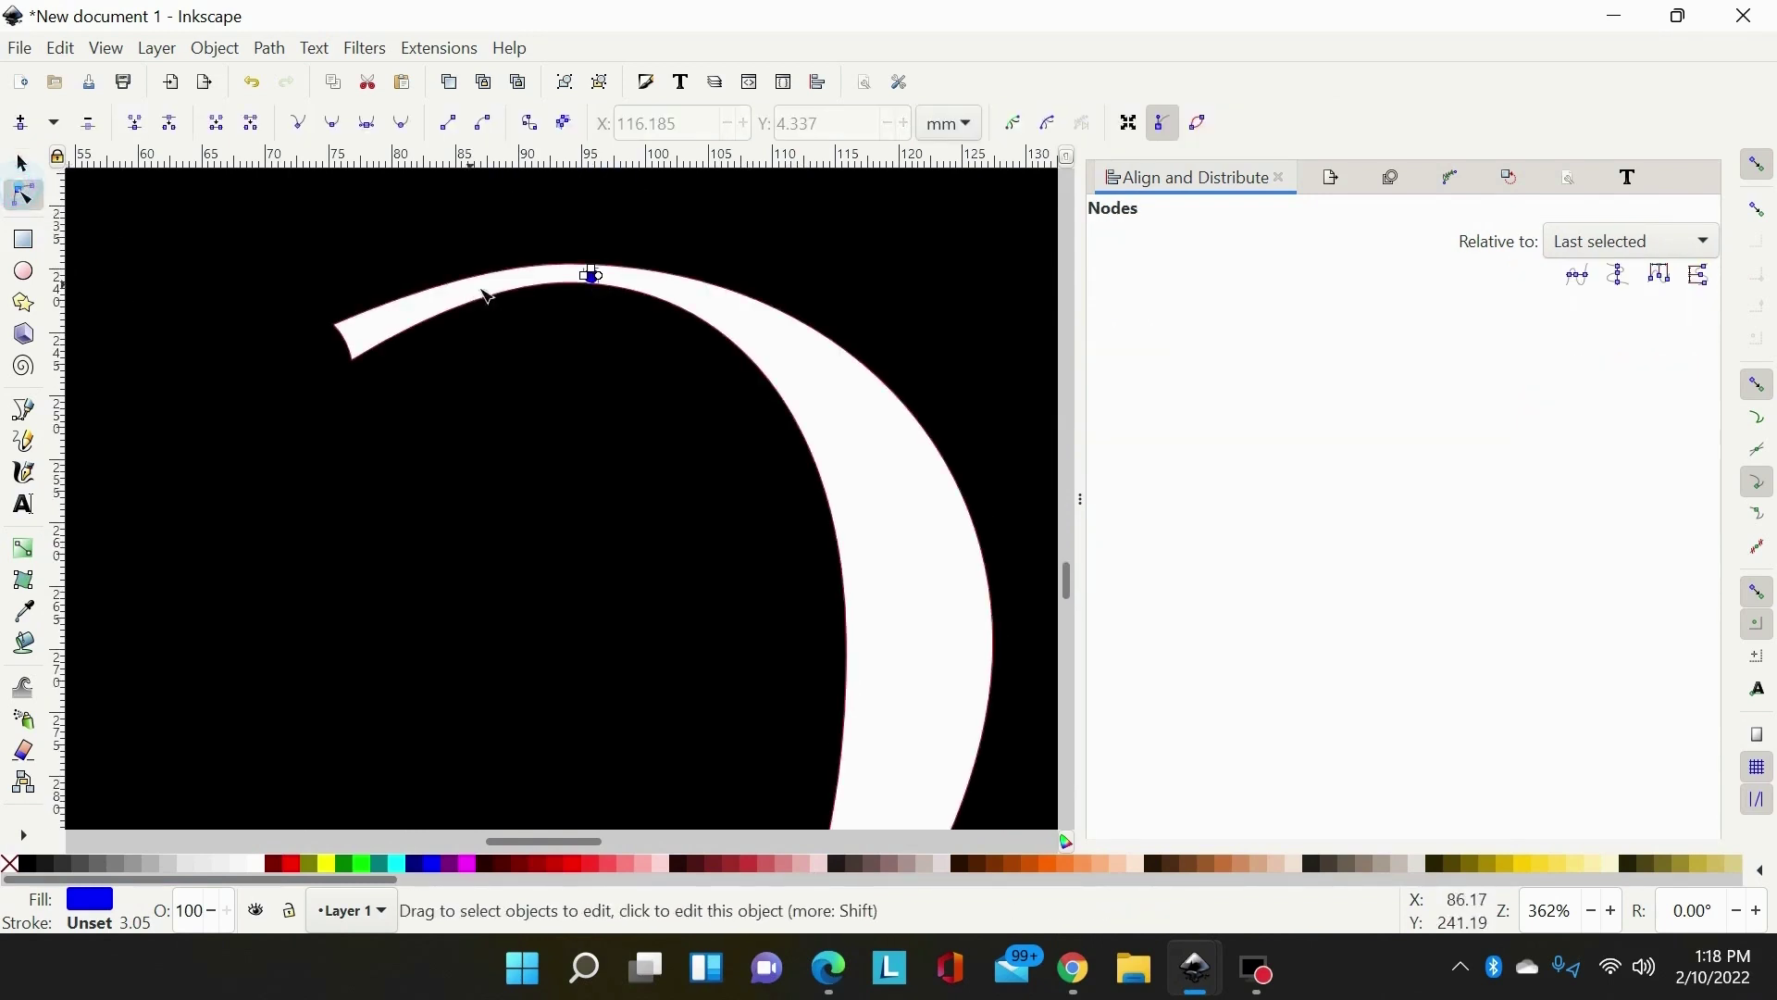
key("Escape")
left_click(637, 283)
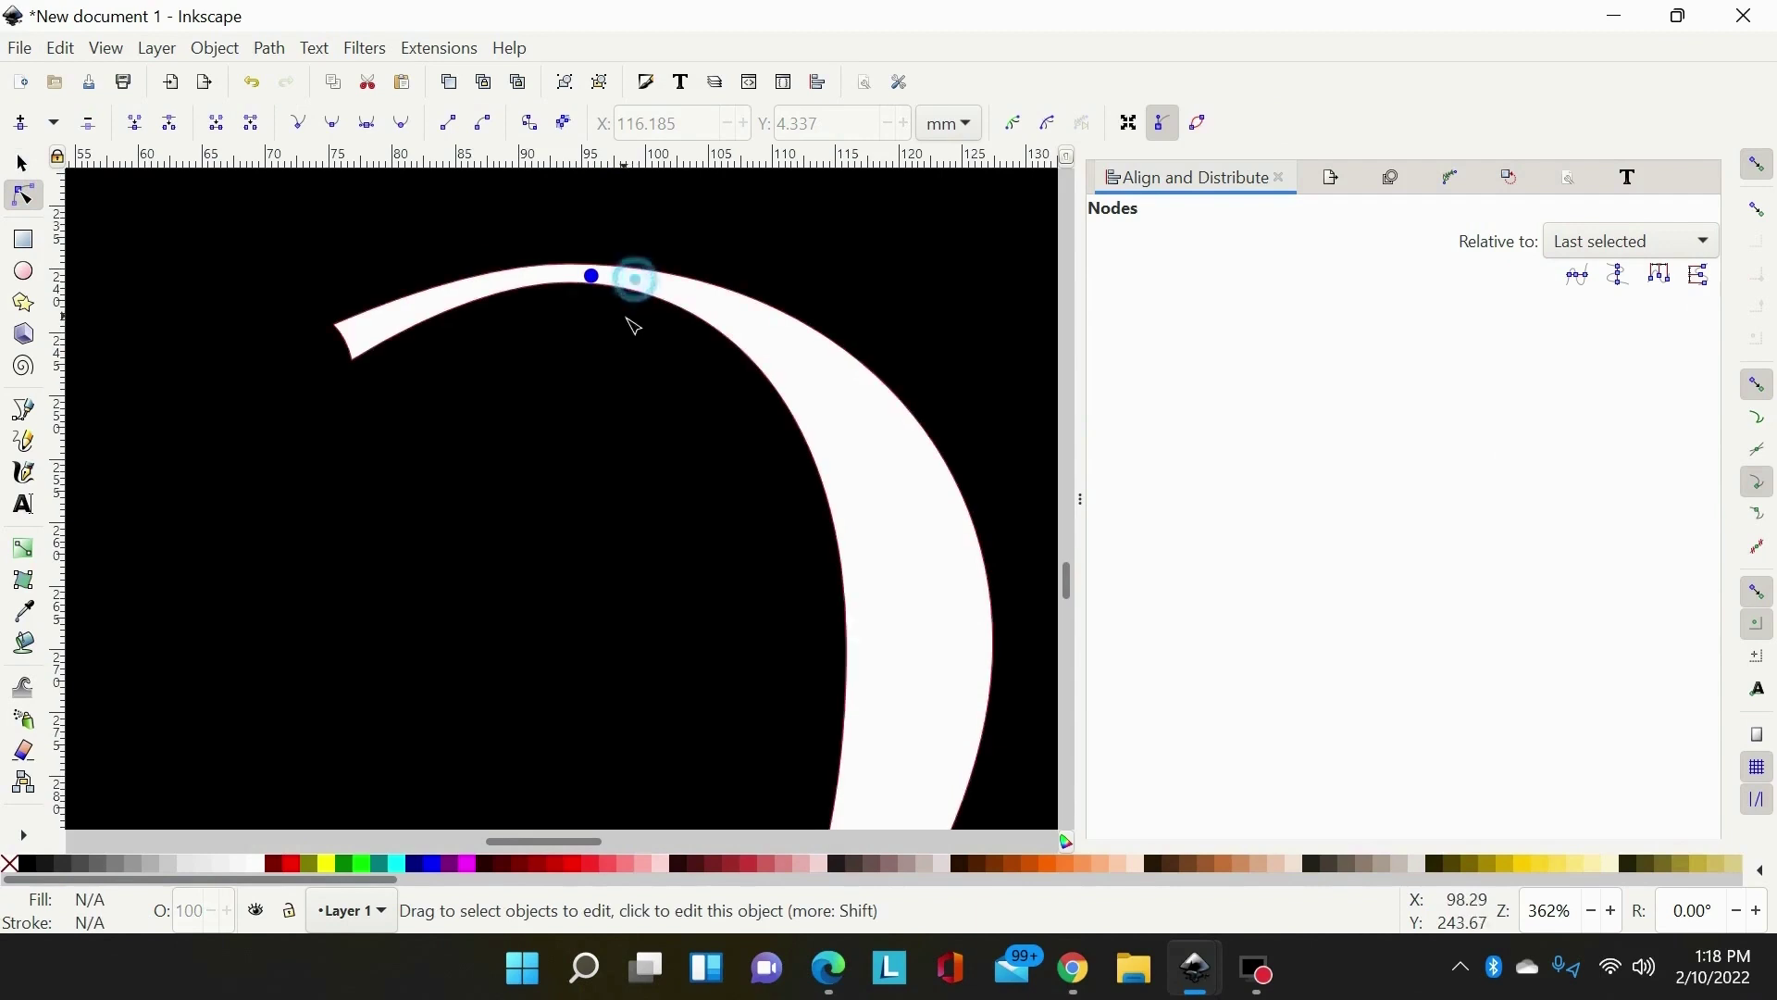
left_click_drag(625, 283, 587, 274)
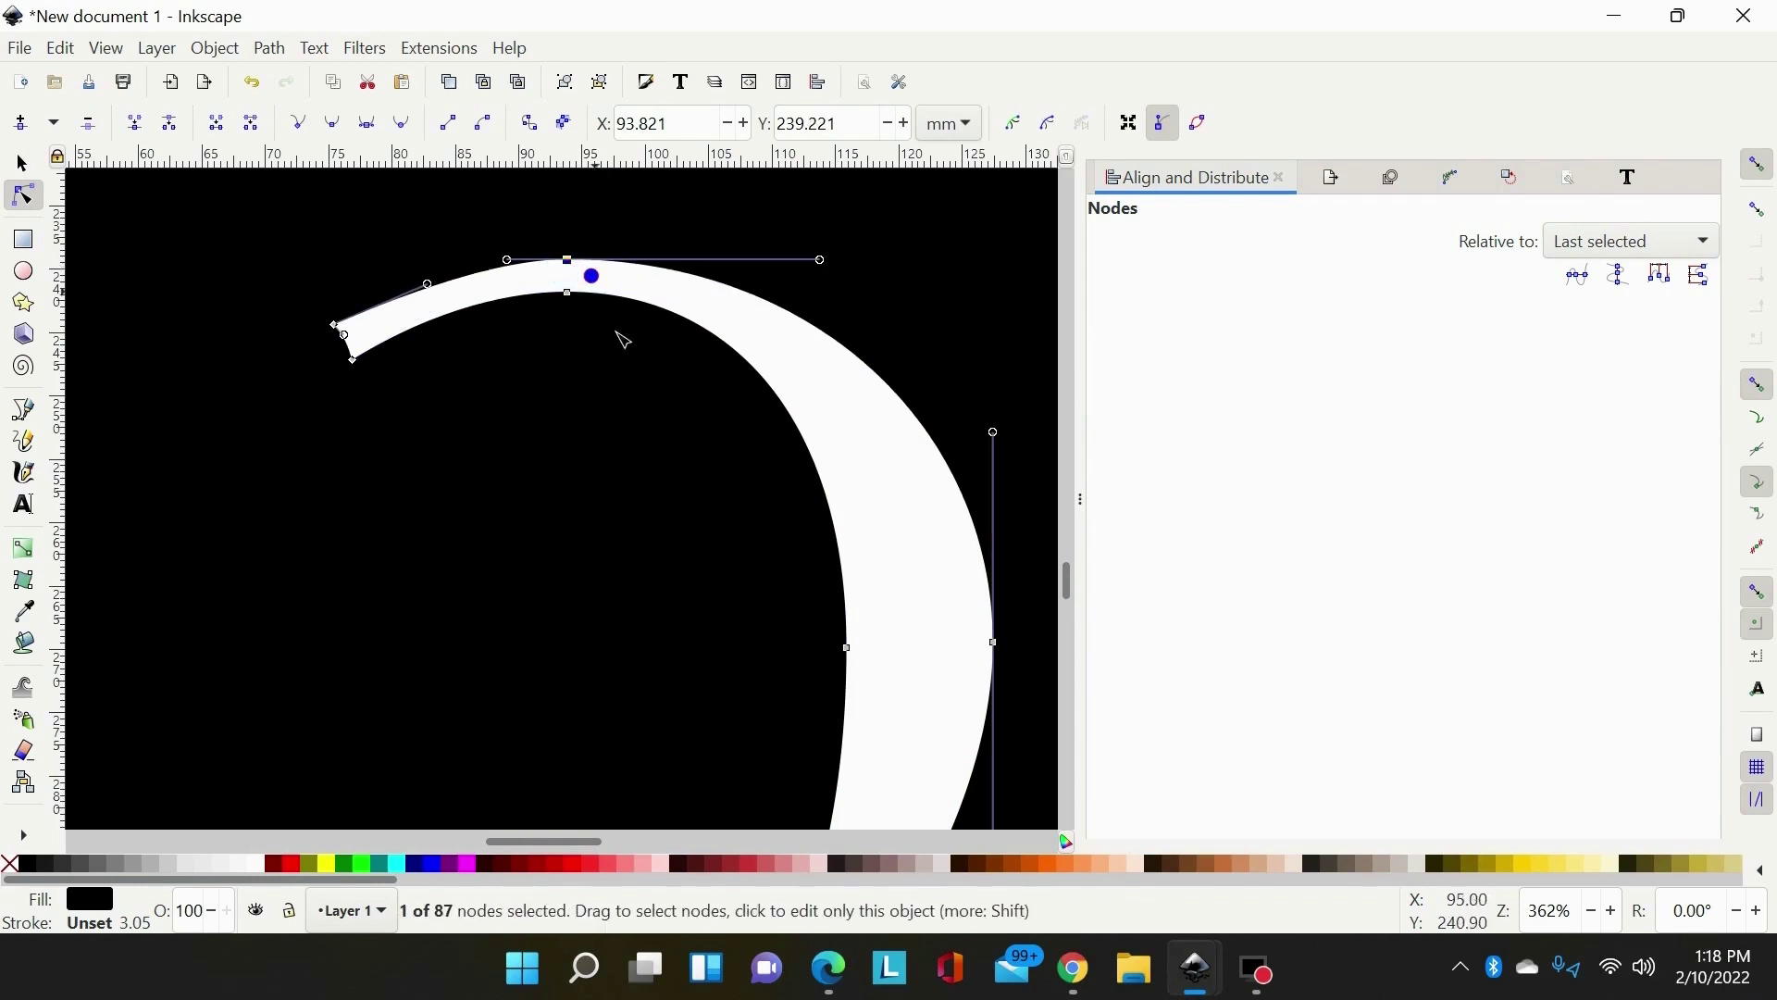
left_click(24, 164)
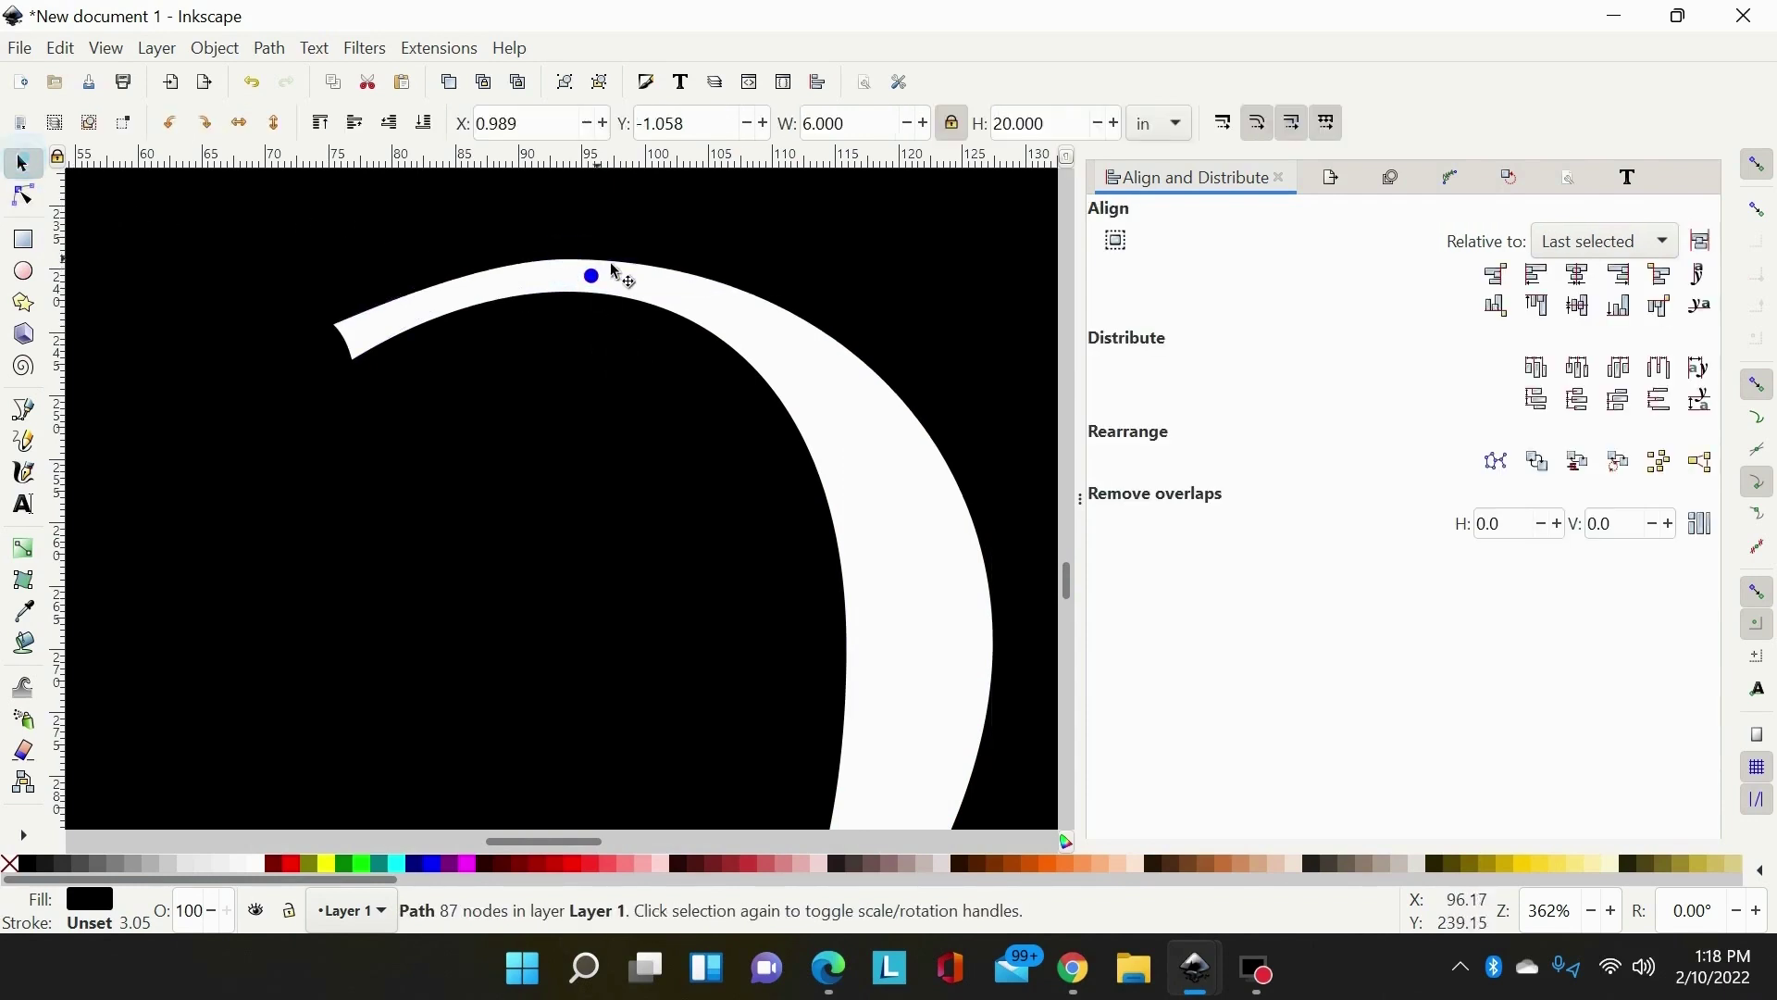
left_click_drag(594, 274, 518, 633)
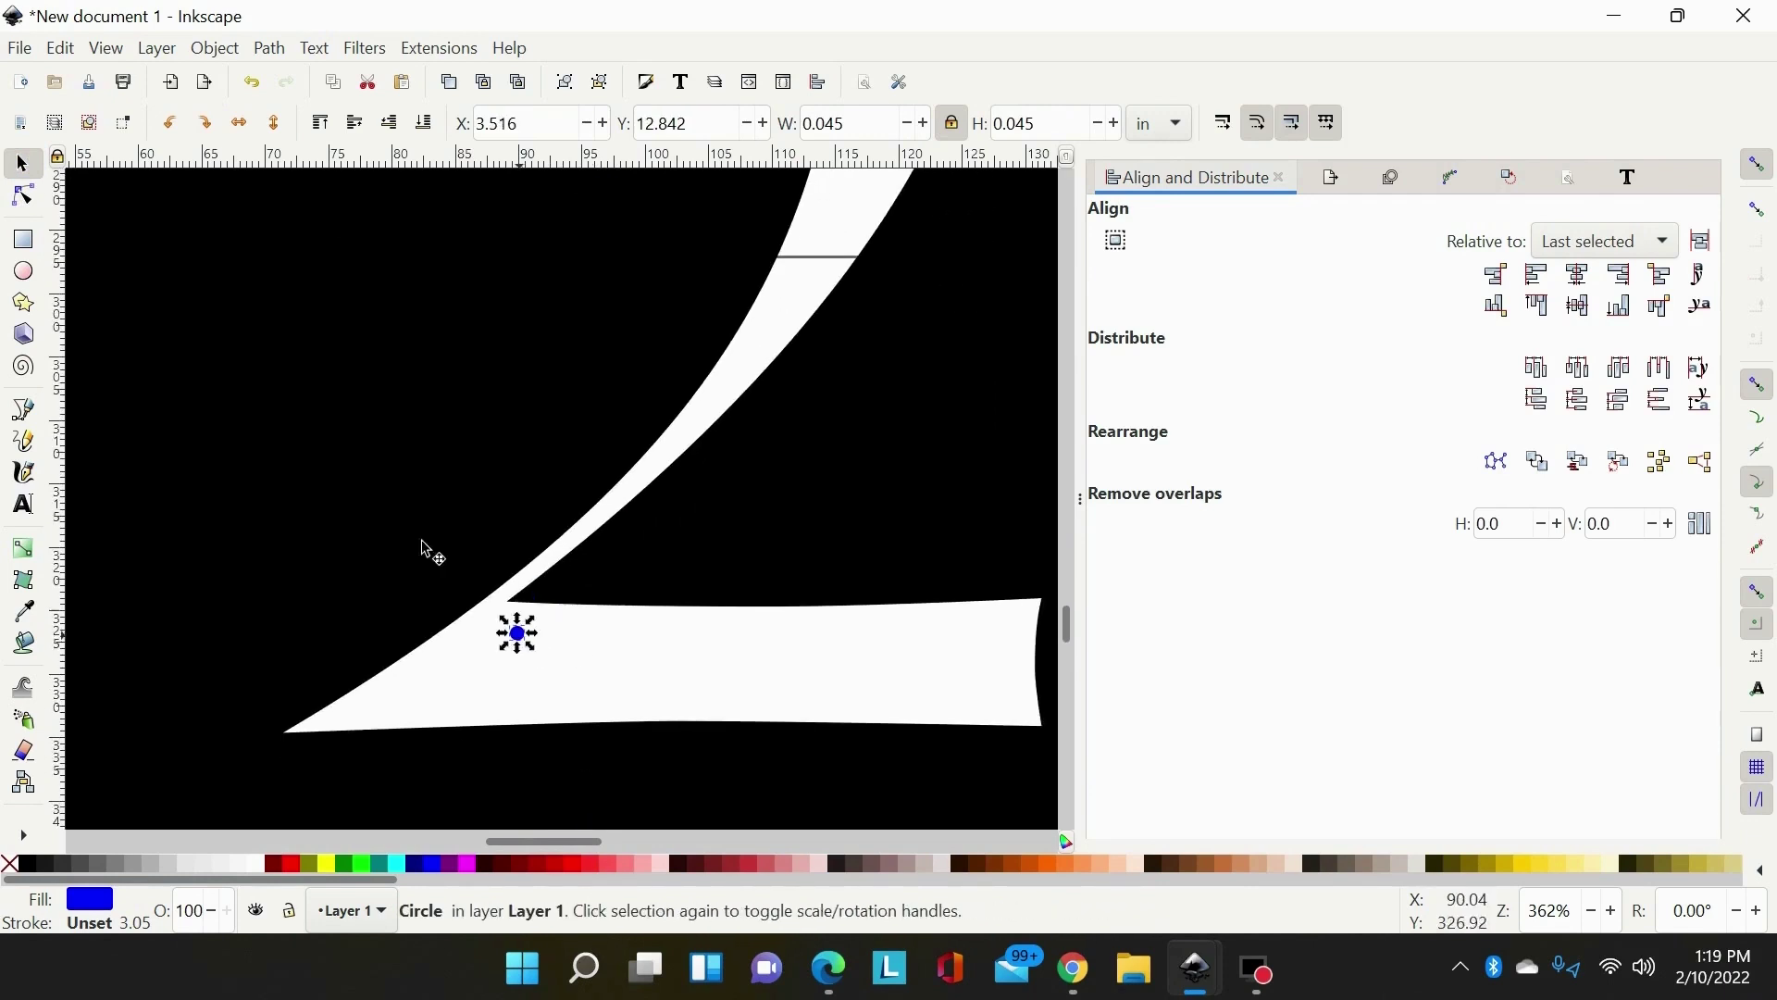
Select the corner node of the 2's base, then deselect it and zoom out to show the whole base.
left_click(28, 198)
left_click_drag(618, 588, 533, 604)
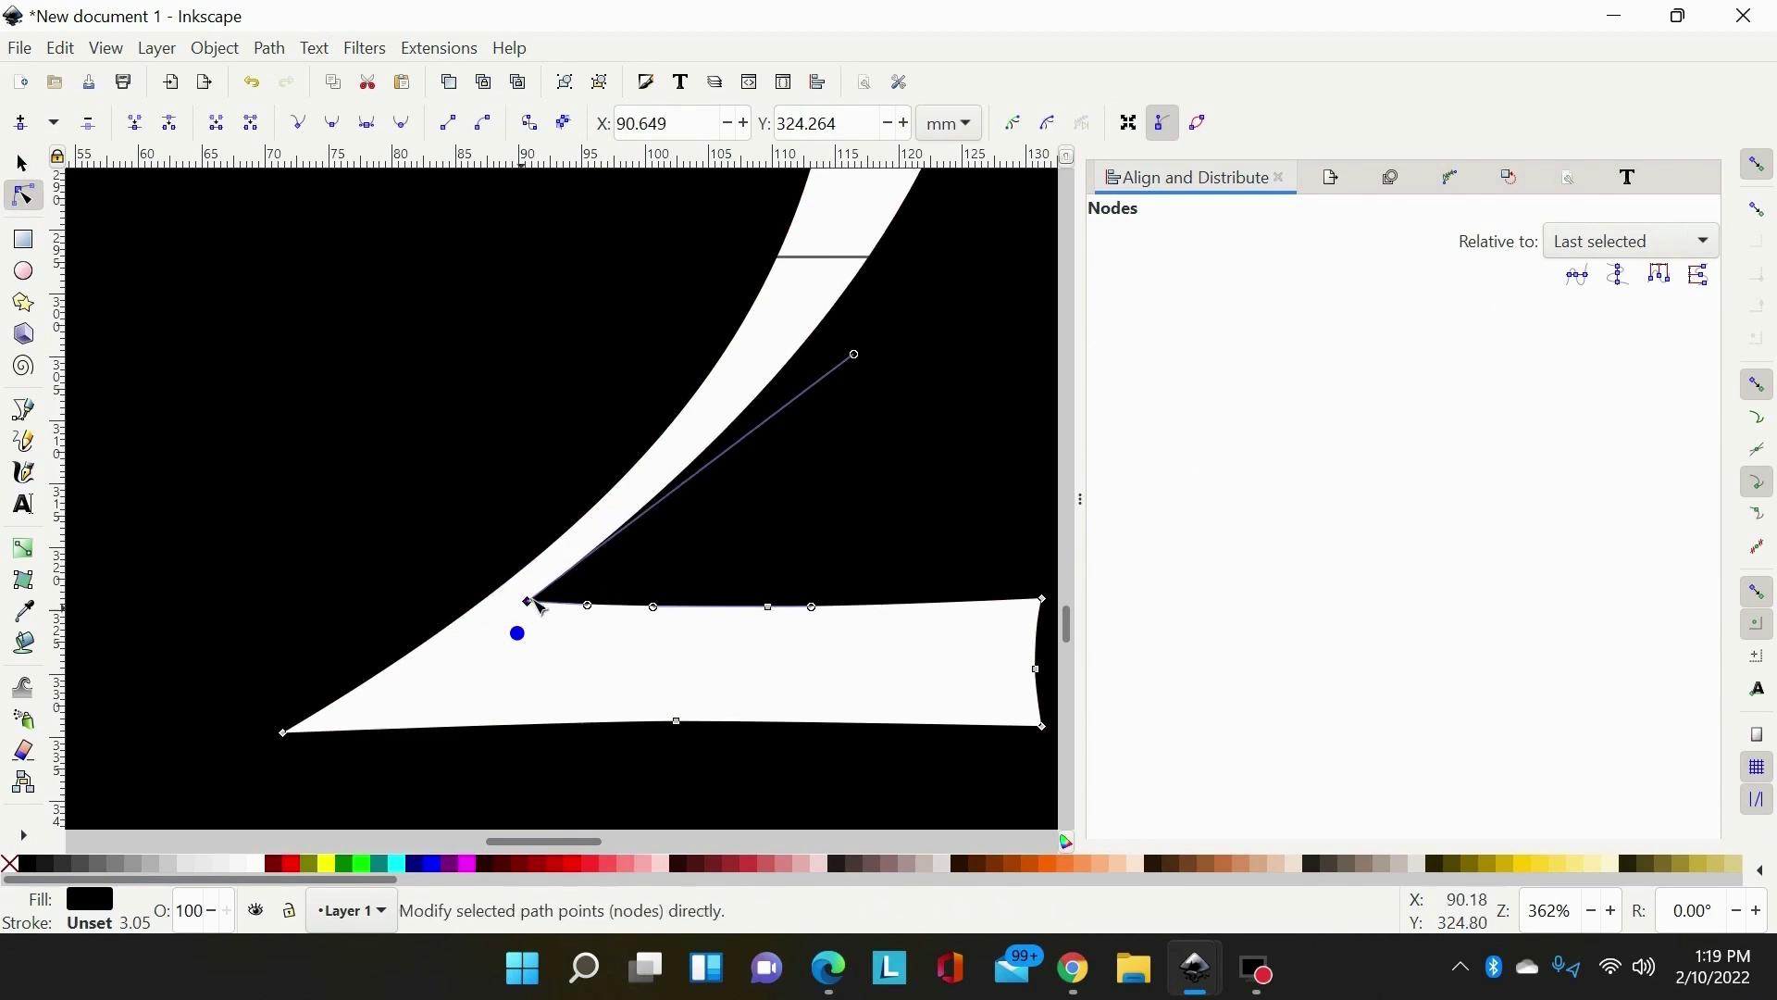
left_click(727, 633)
key("minus")
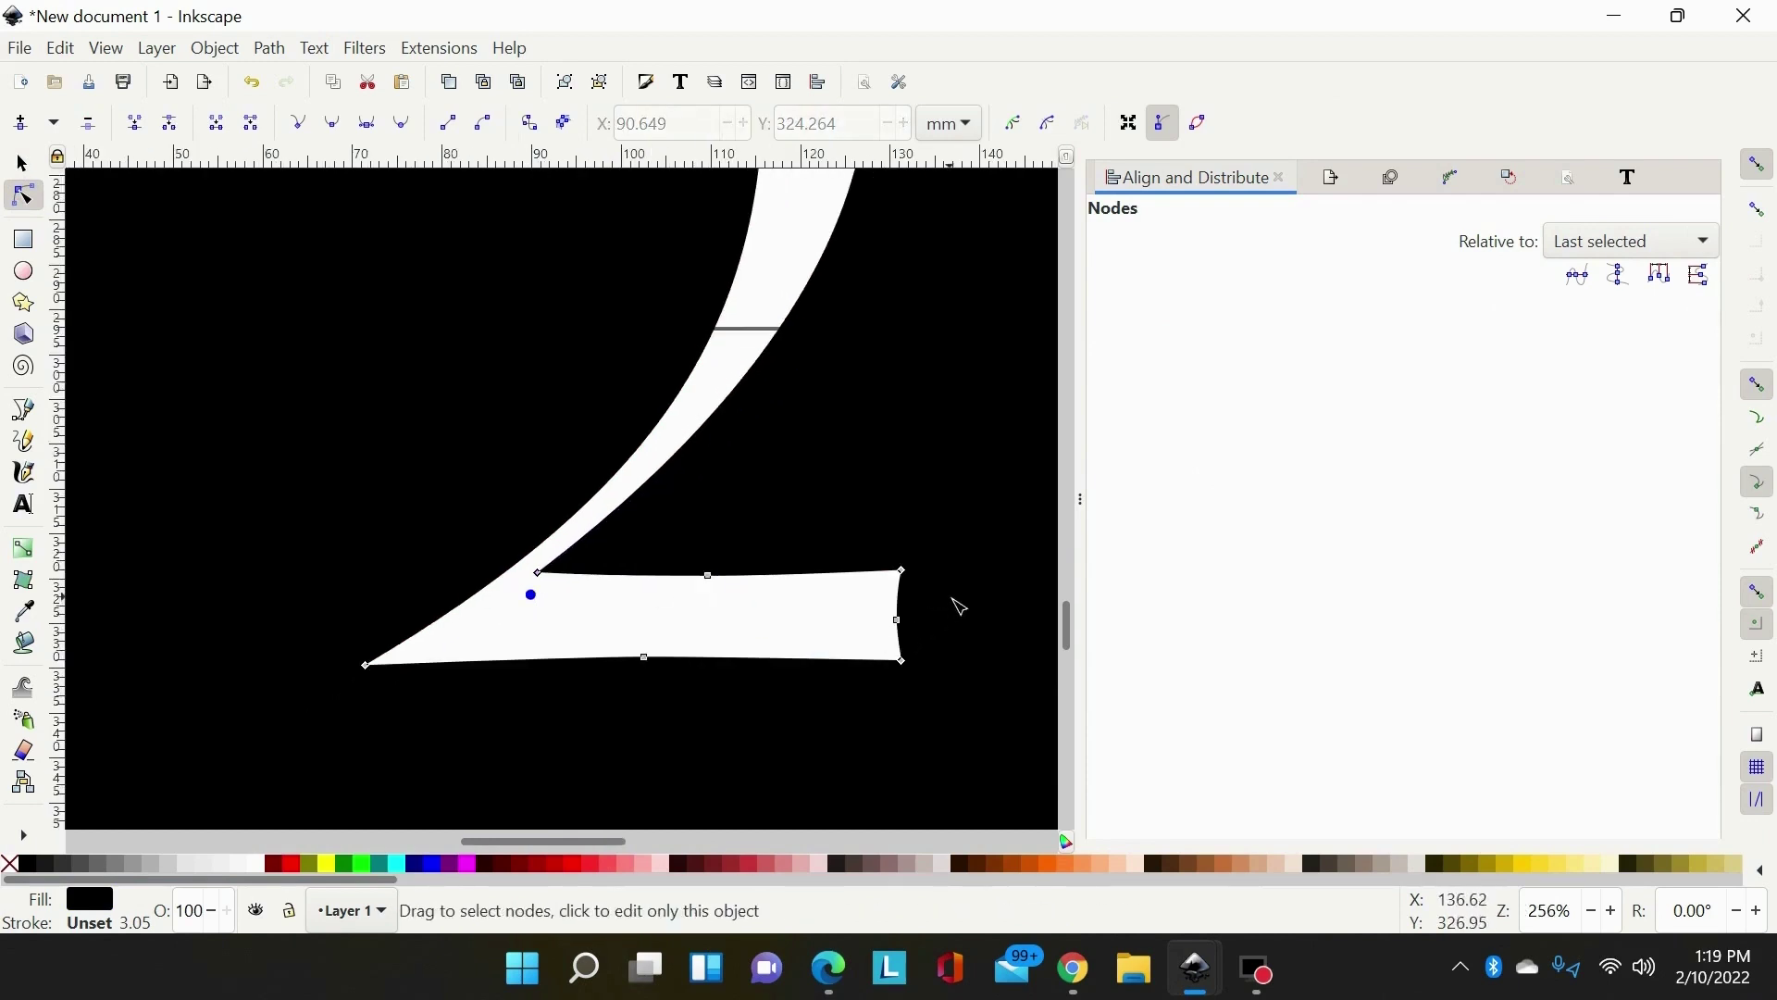
Delete the surplus nodes at the base's right end and on its top edge.
left_click_drag(955, 585, 848, 645)
key("Delete")
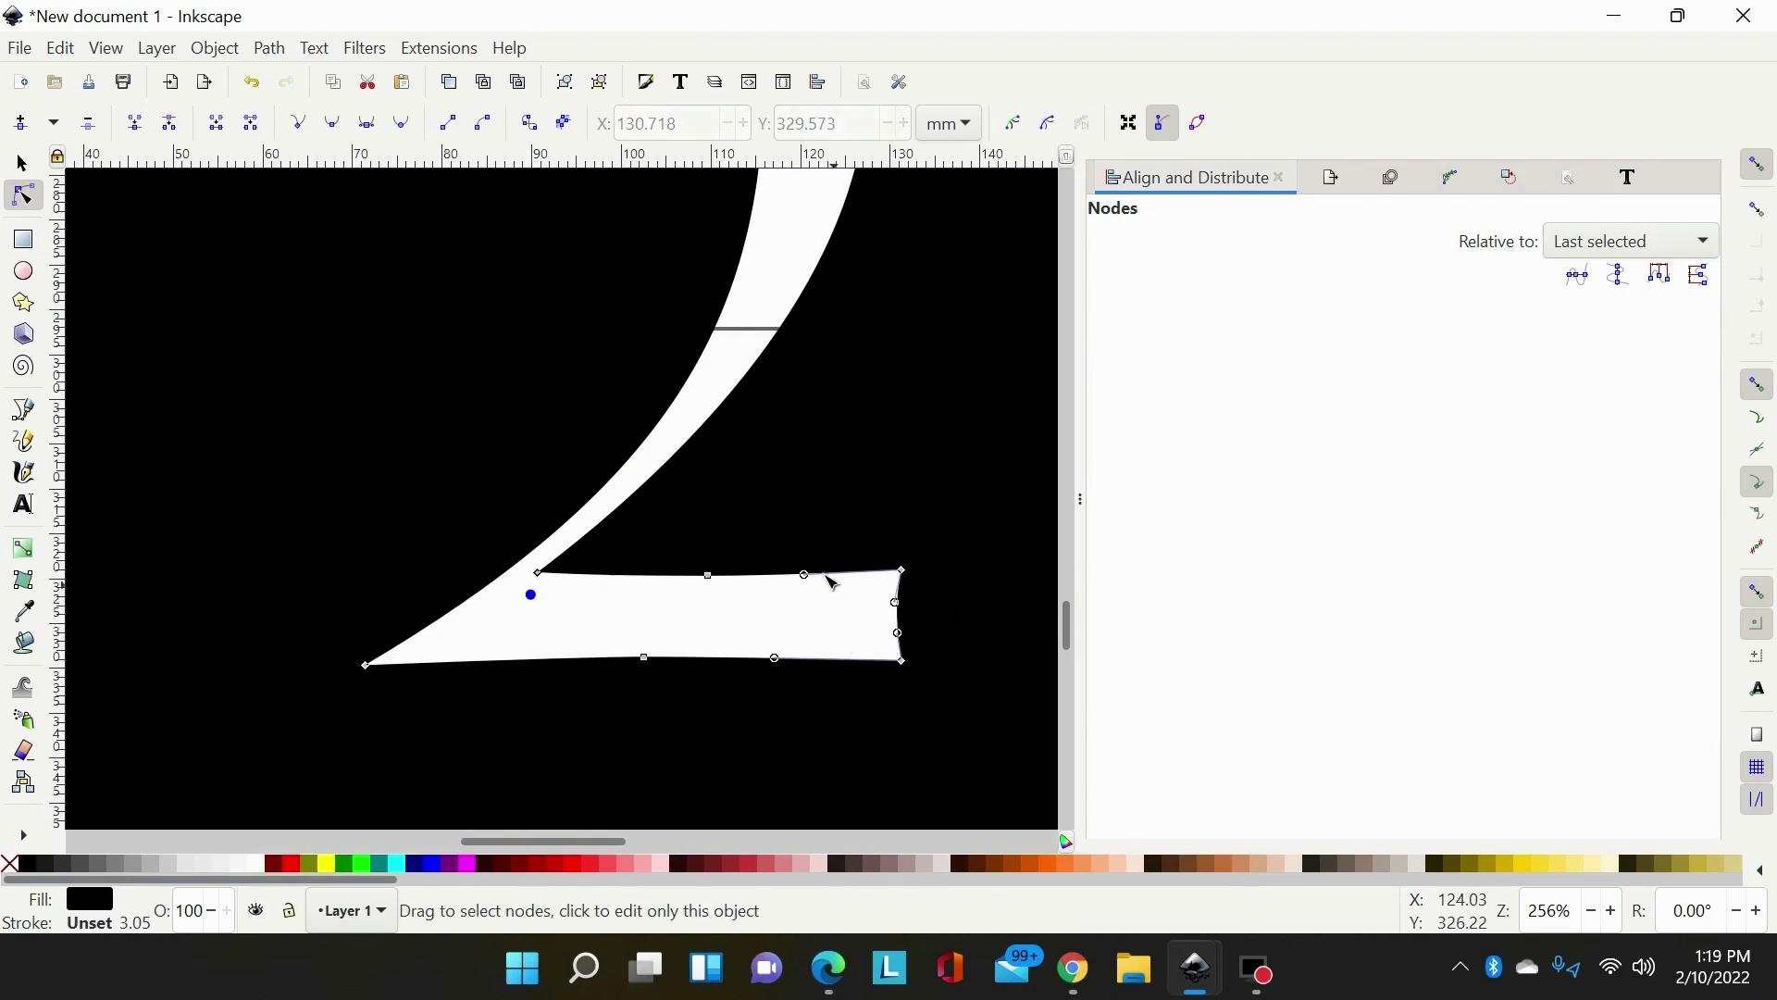
left_click_drag(791, 523, 567, 698)
key("Delete")
key("Delete")
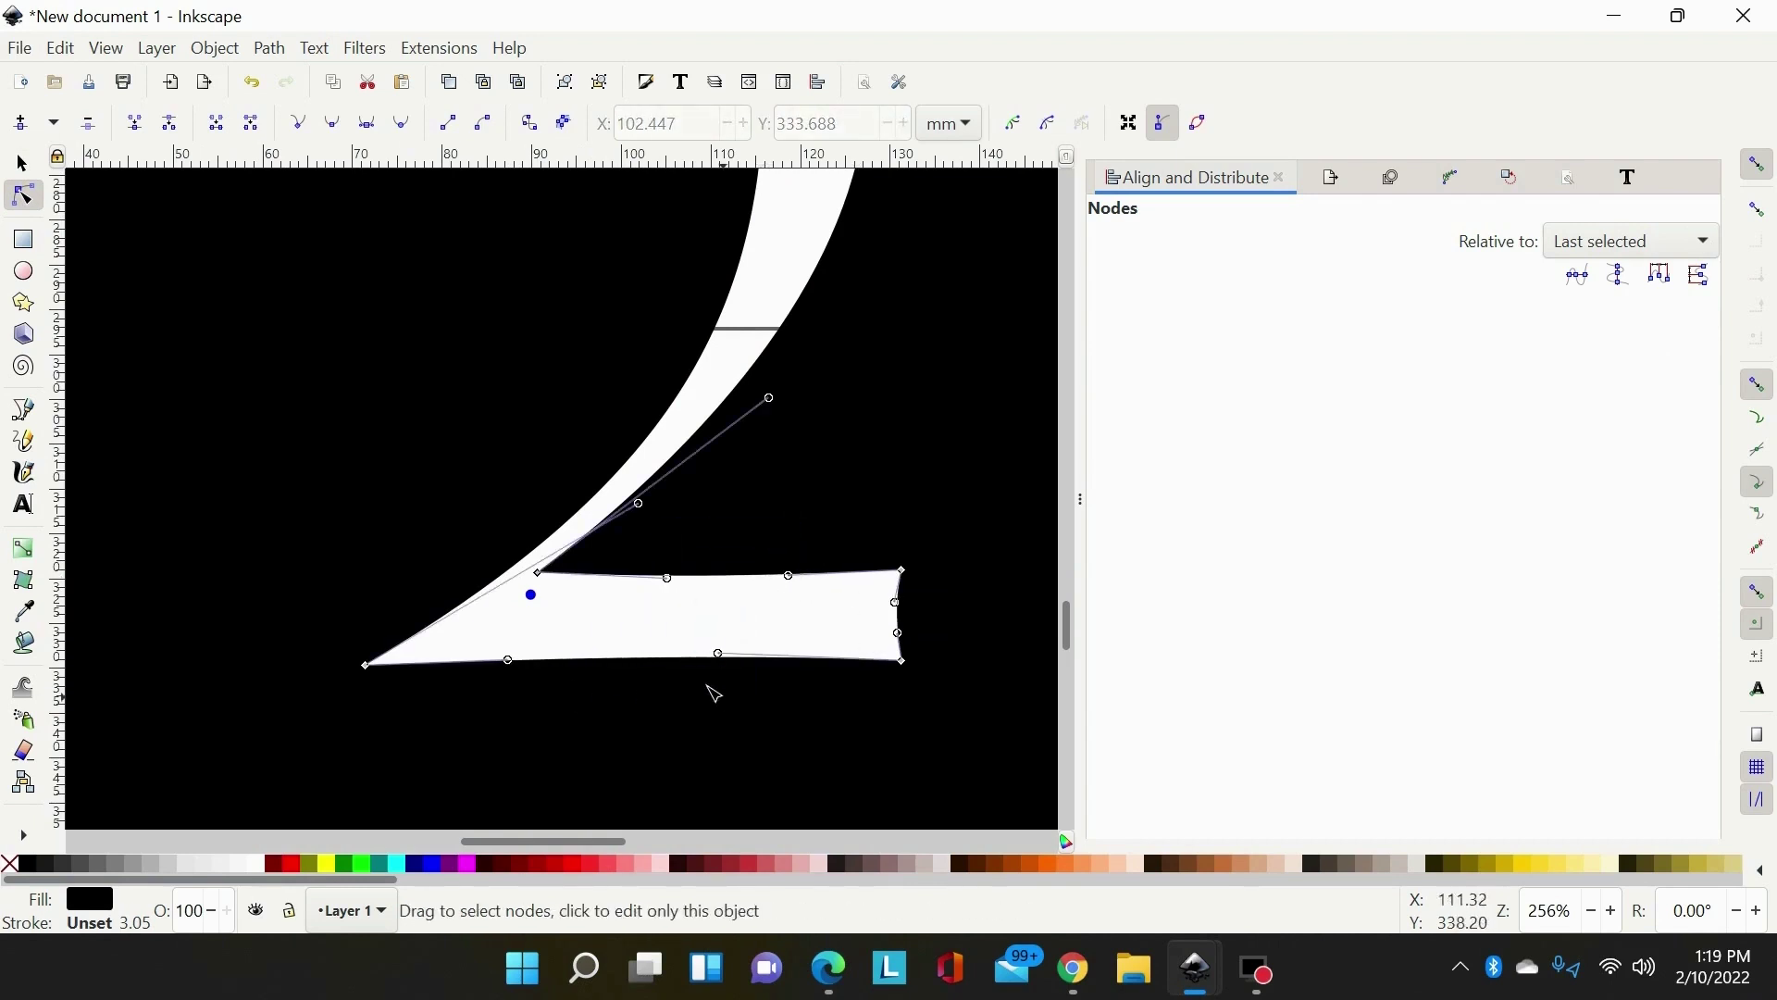
left_click(22, 164)
Zoom in on the top 2 and restore the removed node on its bar.
key("minus")
key("minus")
key("minus")
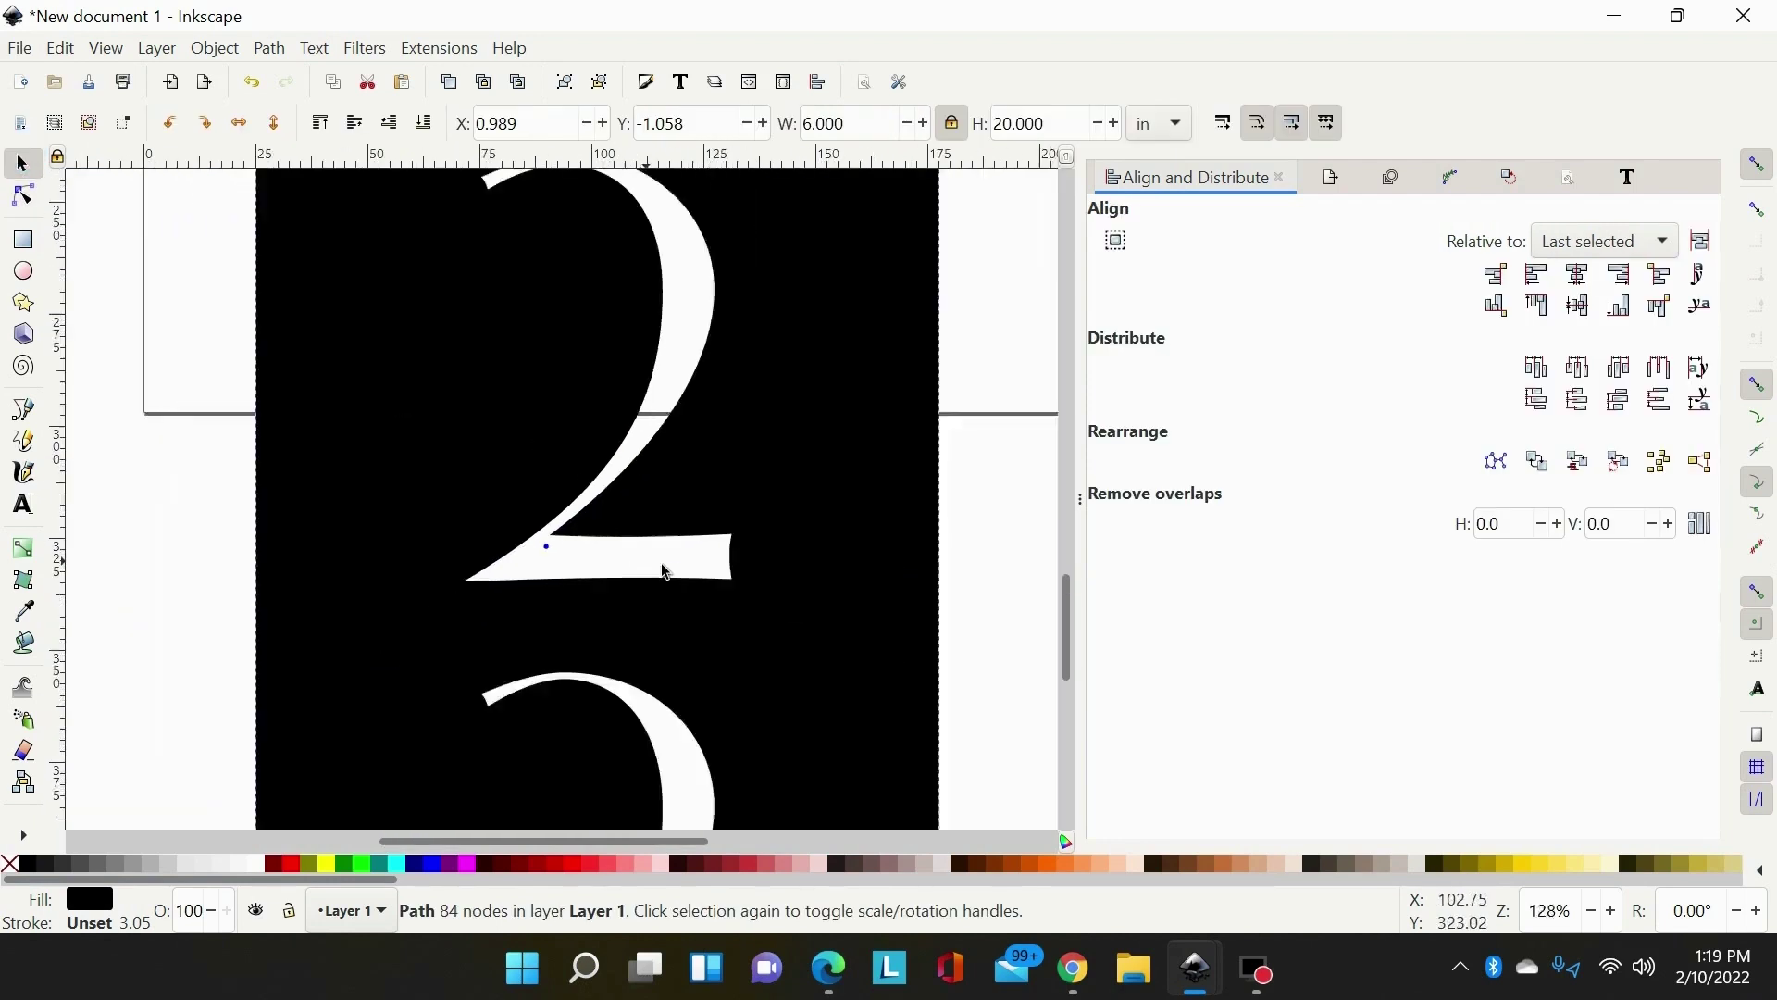
scroll(639, 665, "down", 7)
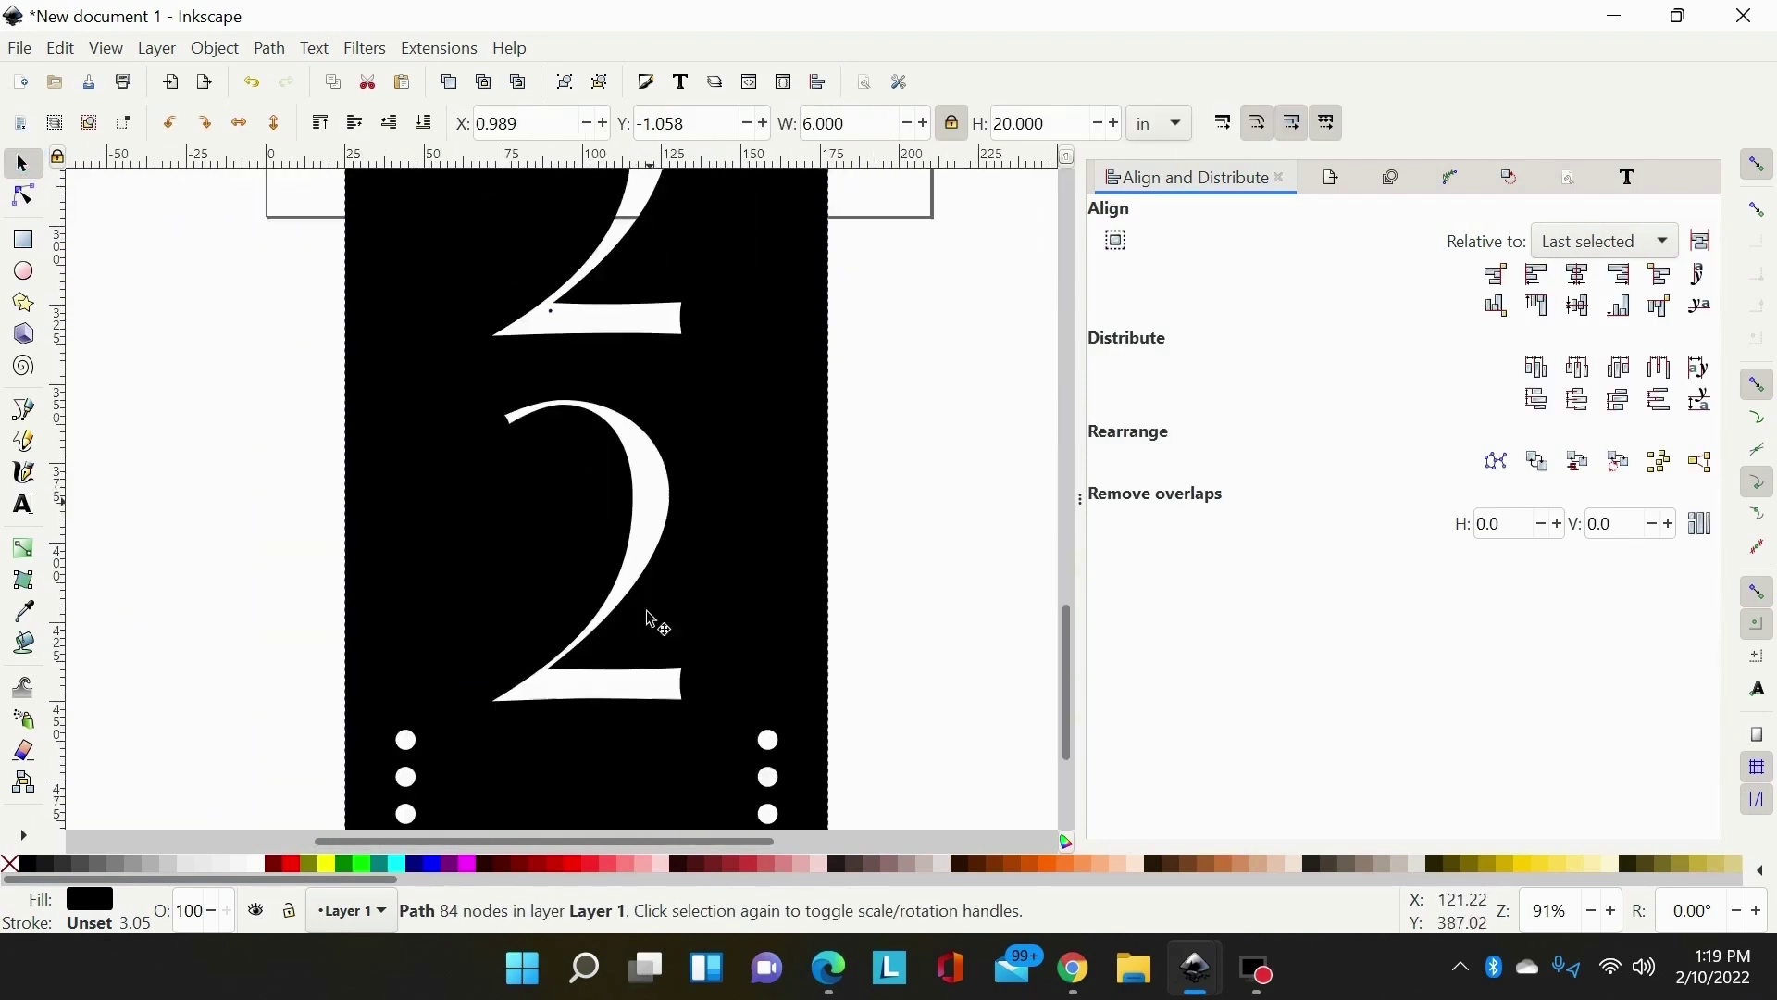
scroll(560, 474, "up", 3)
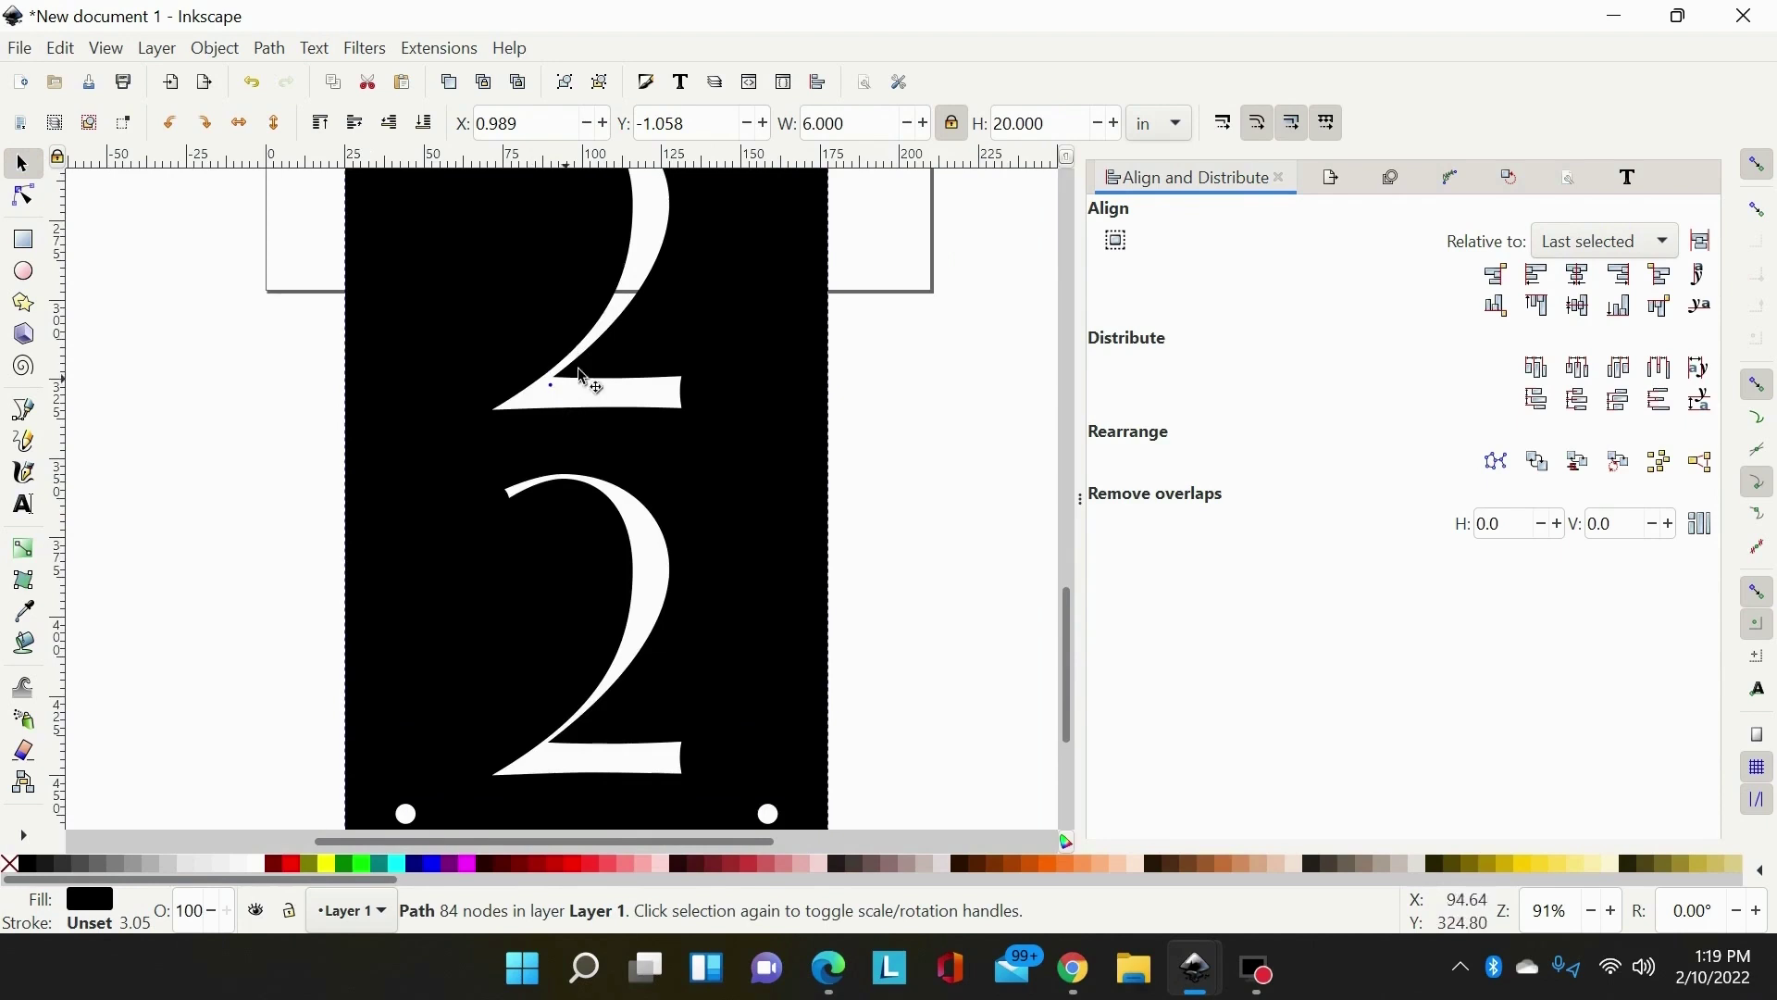
key("minus")
key("minus")
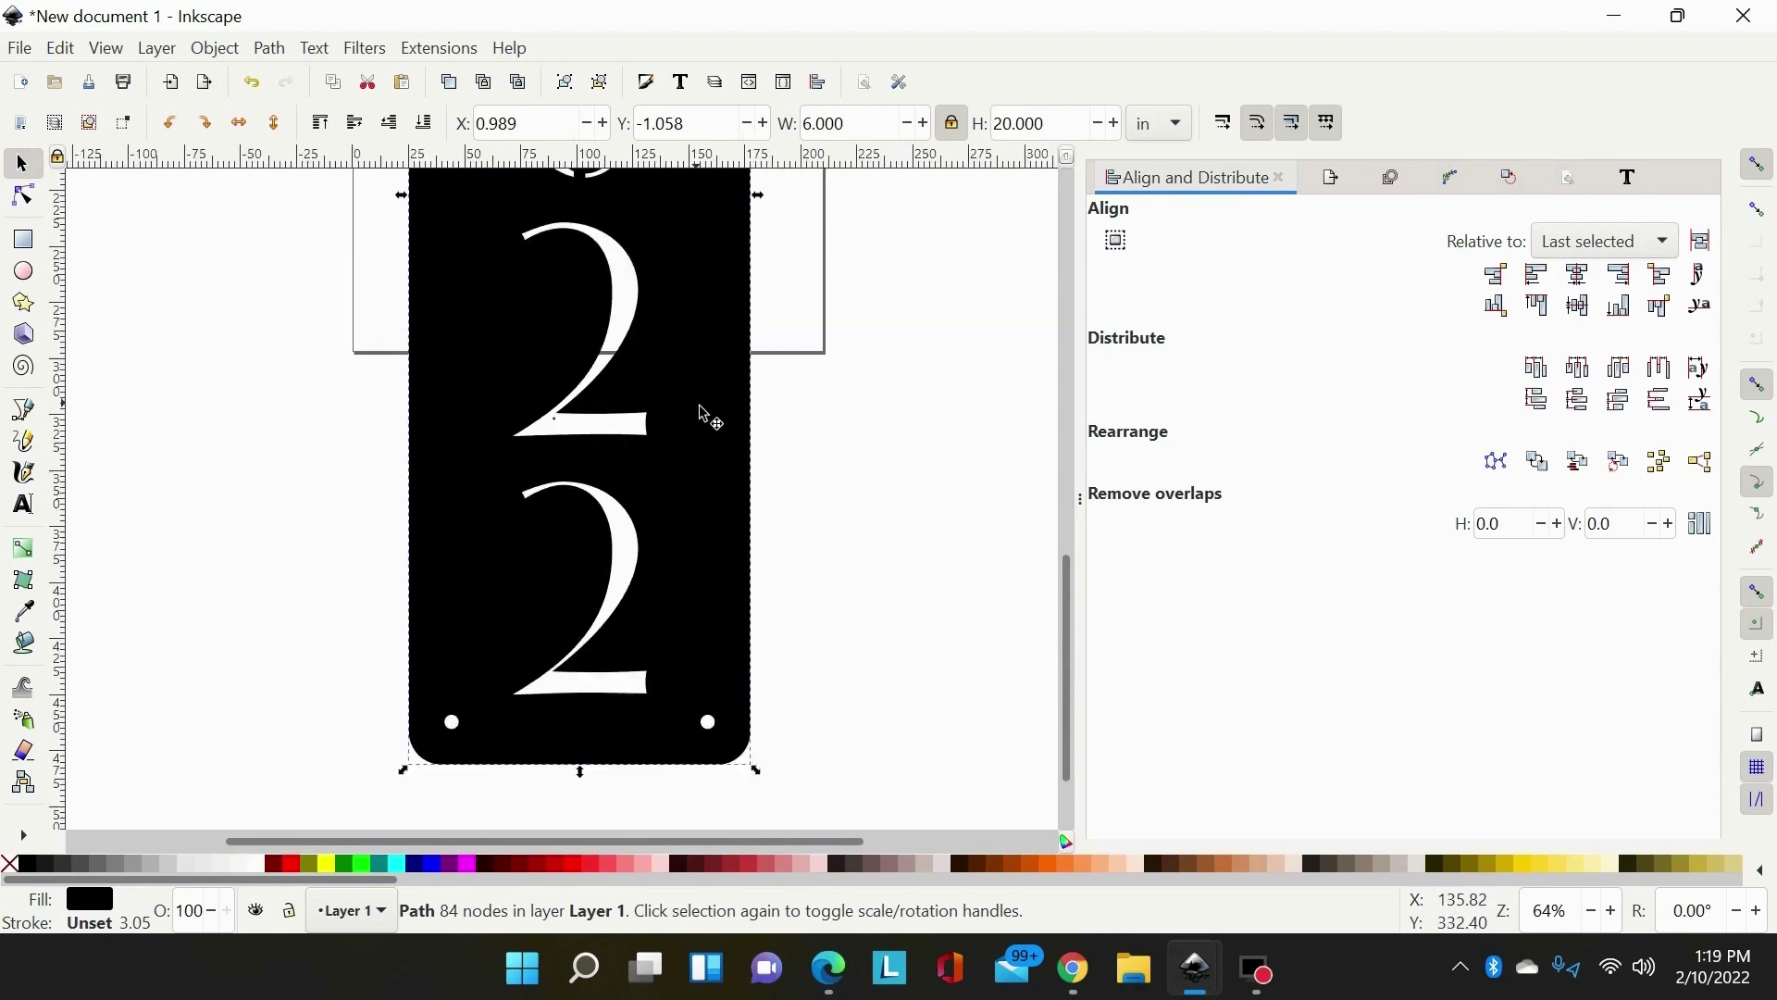
key("plus")
key("plus")
key("plus")
key("plus")
key("plus")
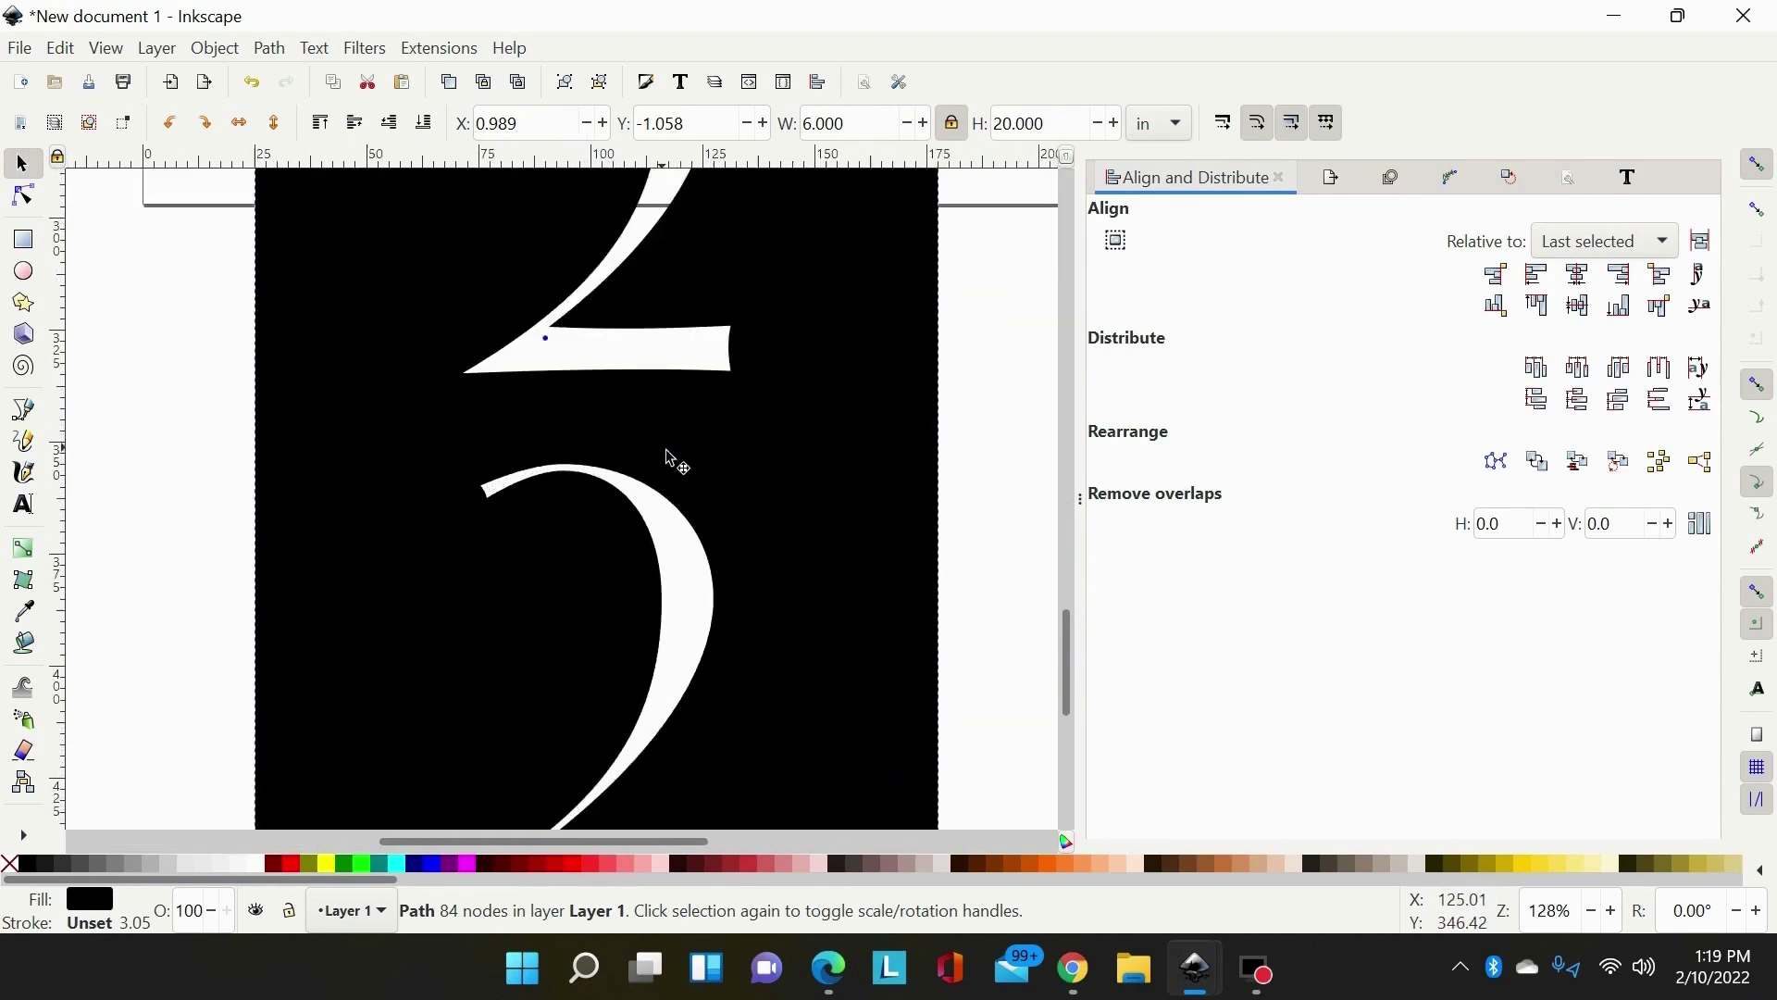
left_click(13, 198)
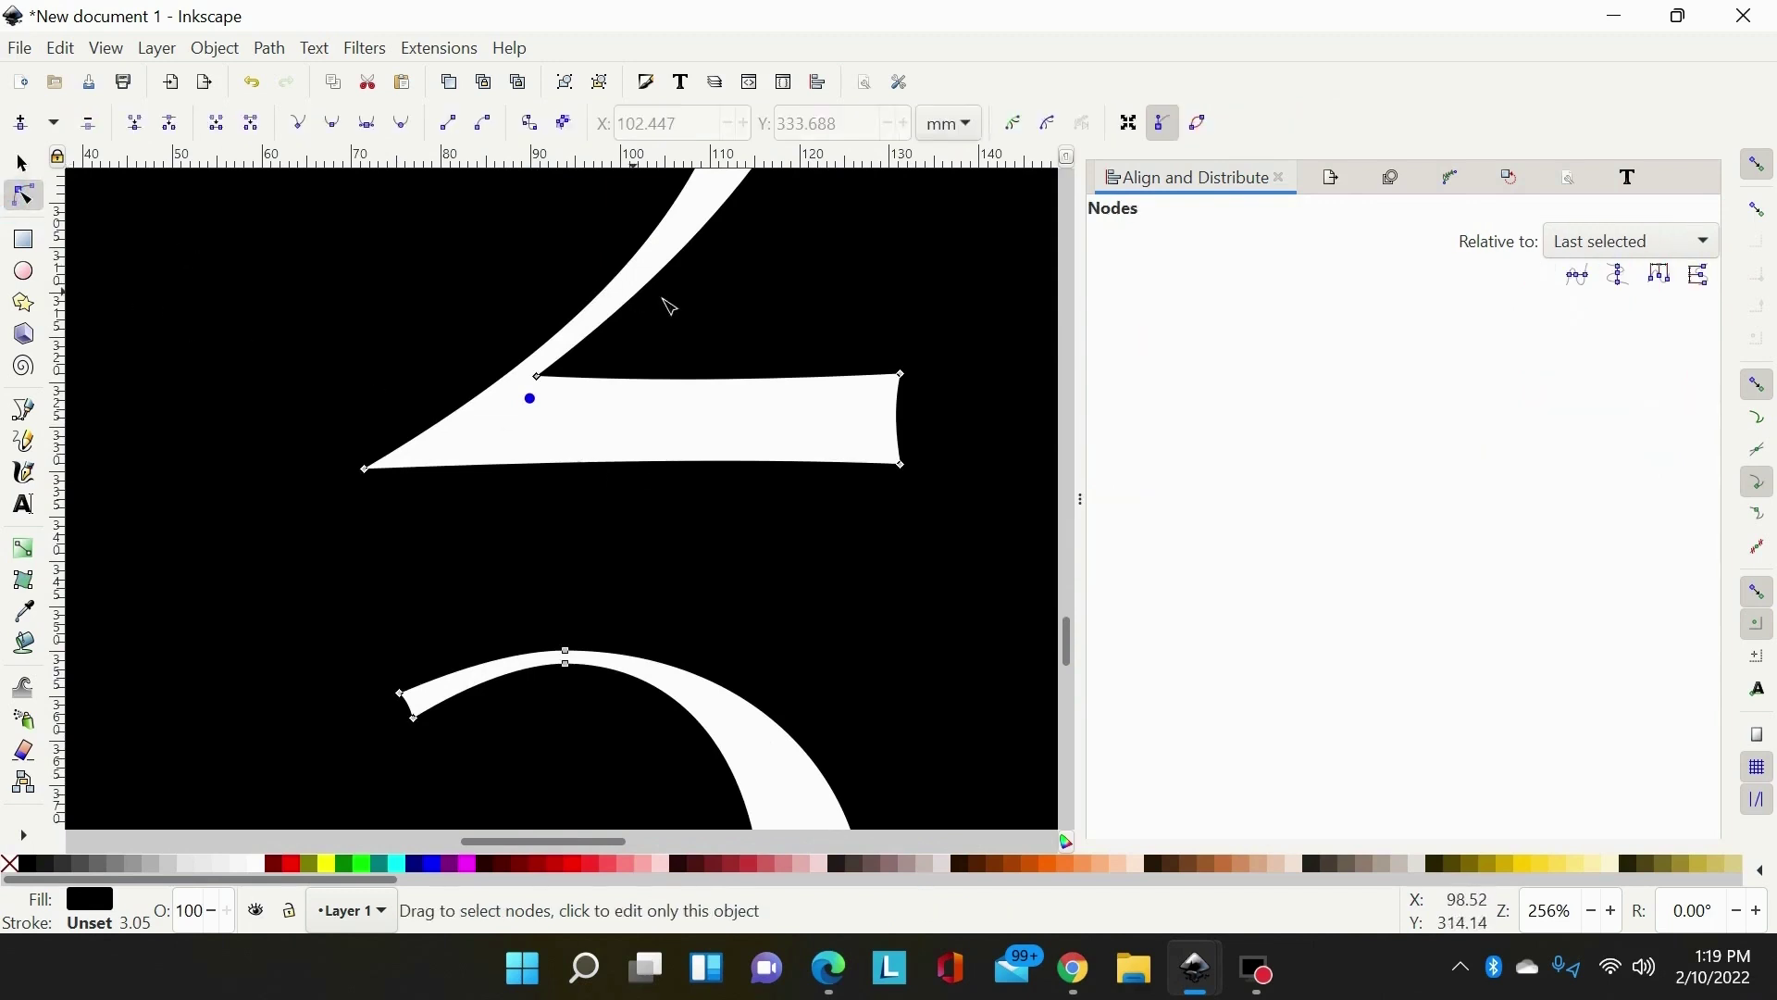
key("ctrl+z")
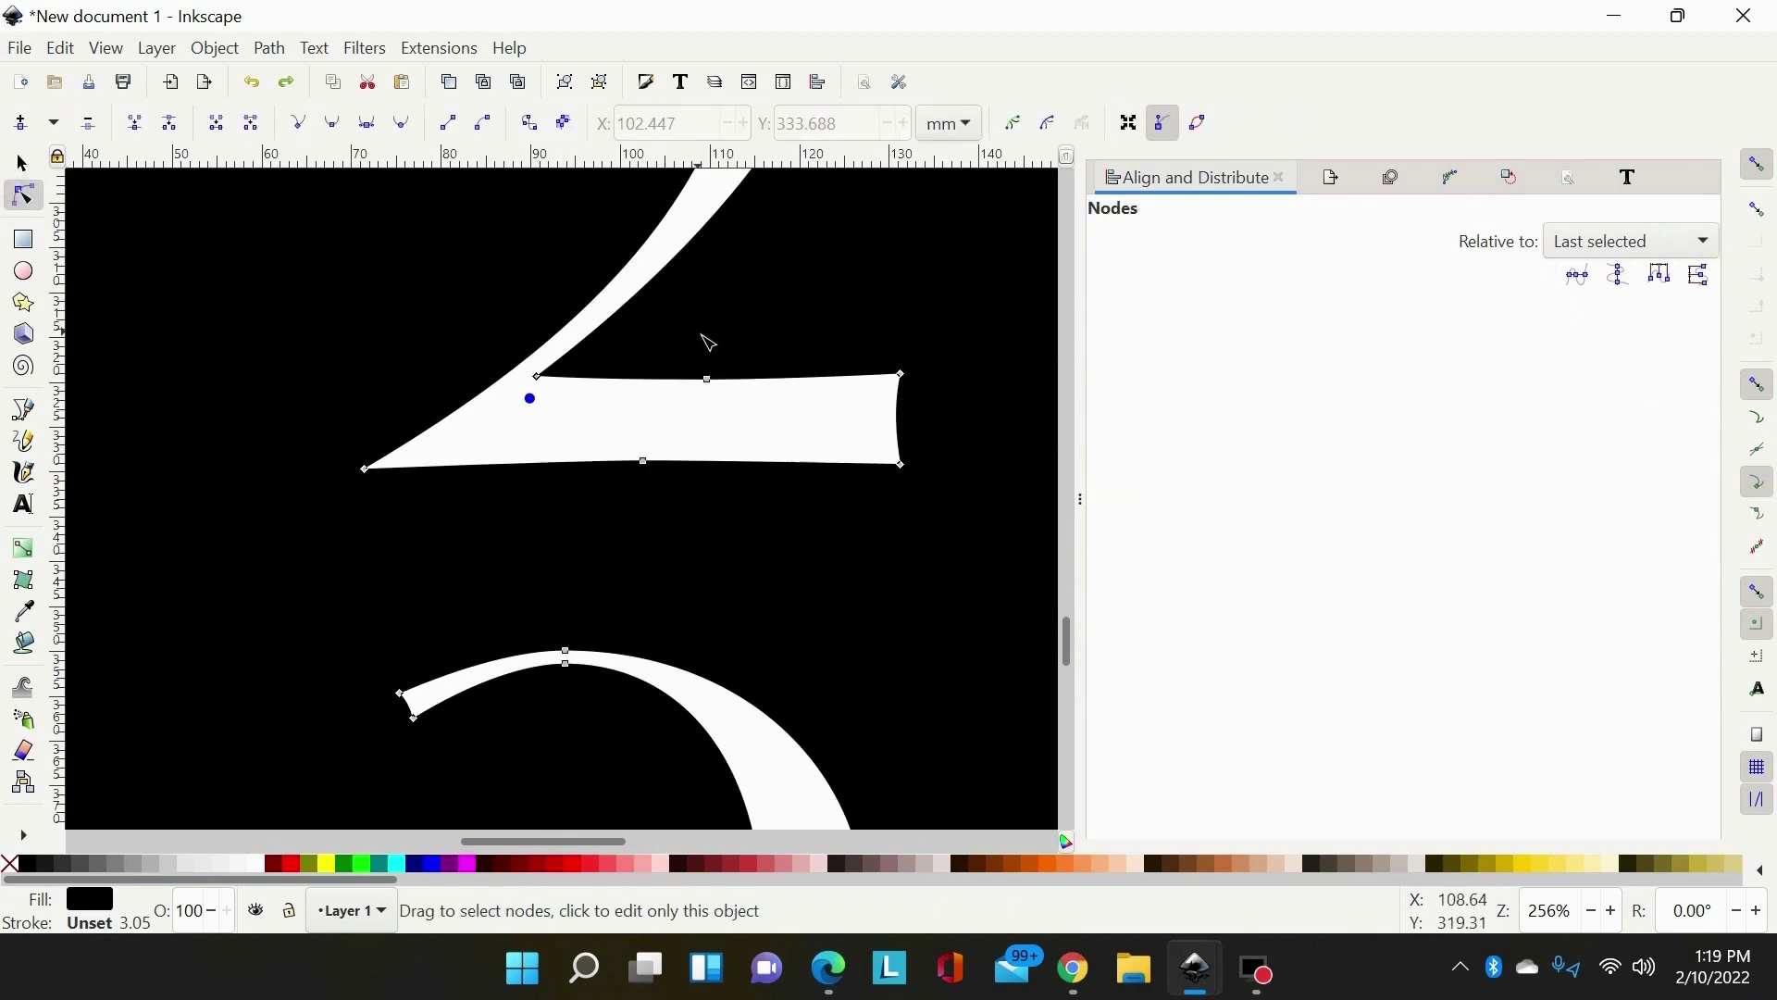
Nudge the junction node of the 2's diagonal and bar slightly left.
key("ctrl+z")
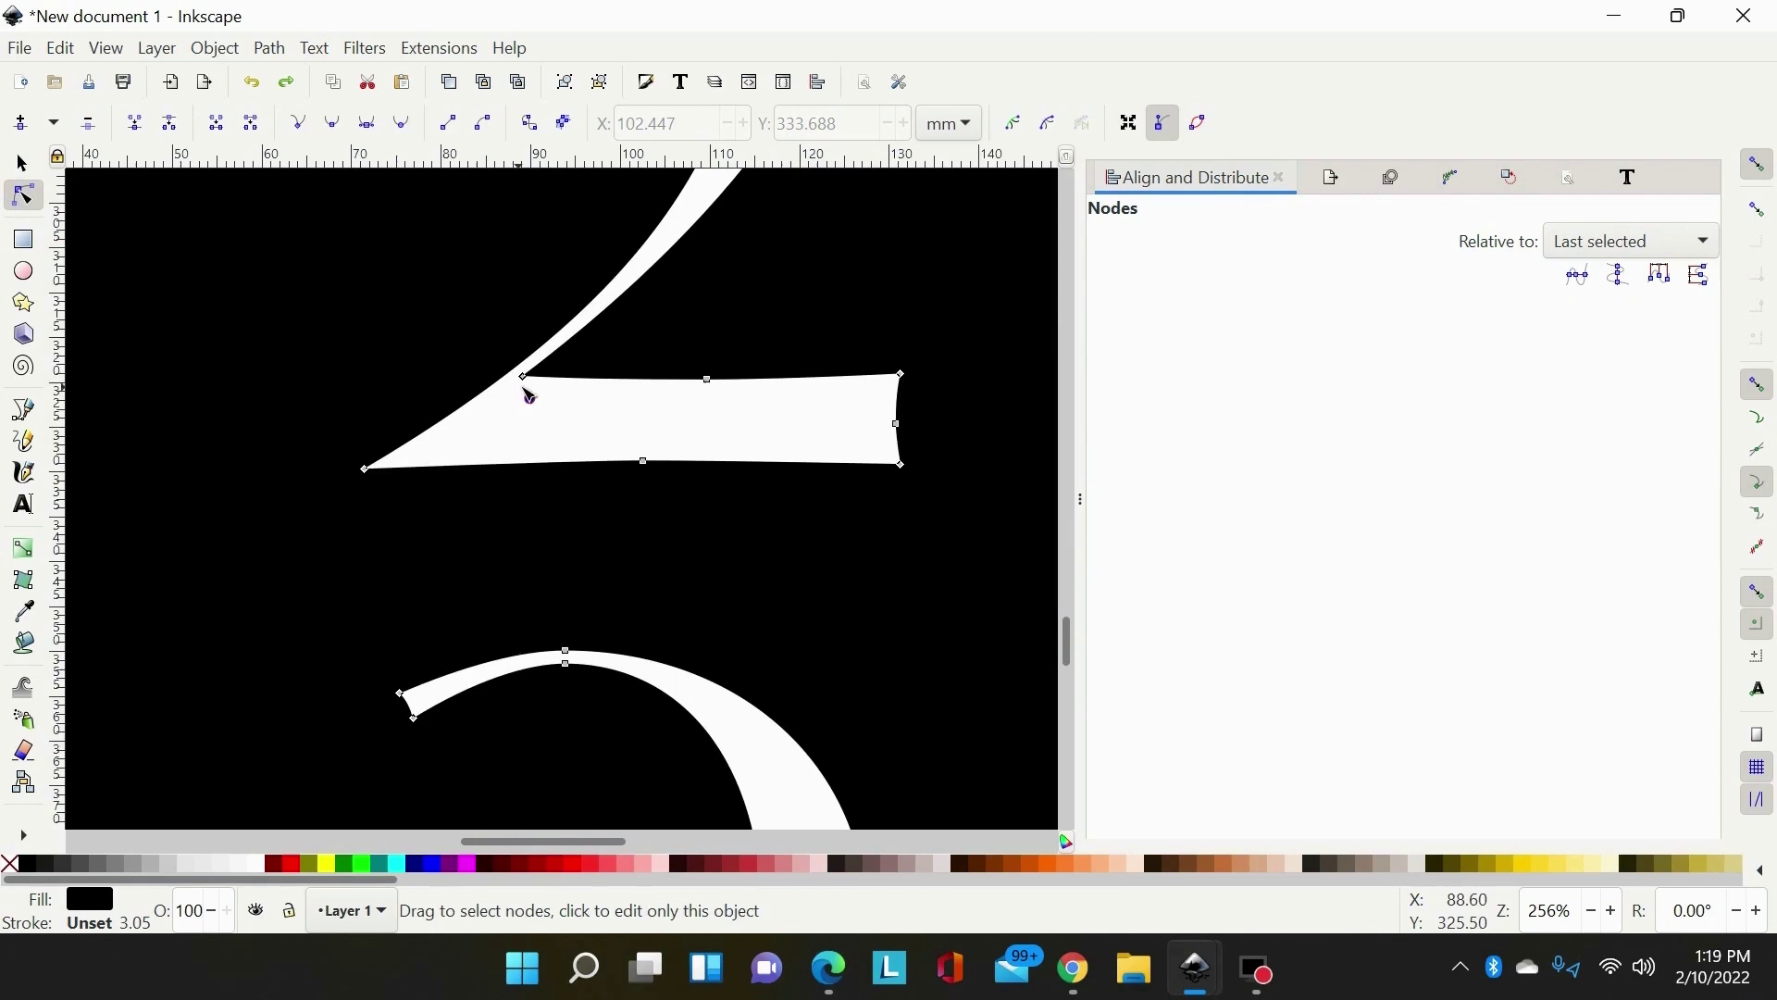
scroll(573, 453, "down", 10)
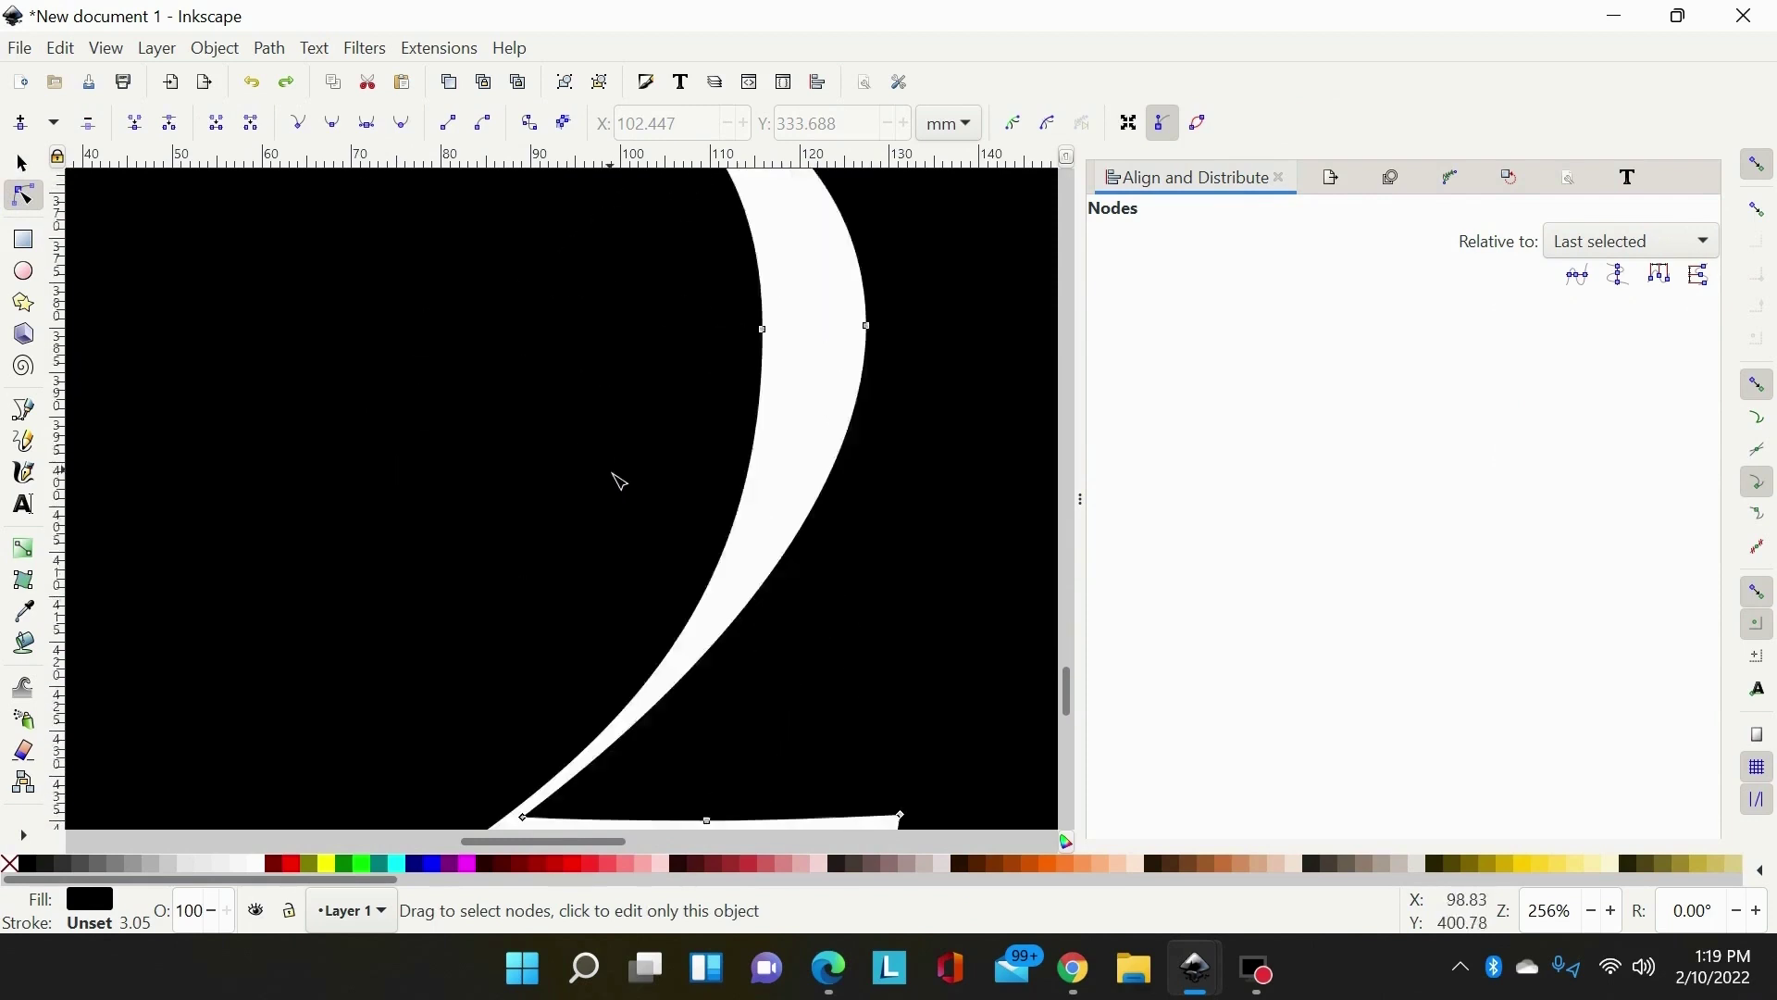
scroll(607, 500, "up", 12)
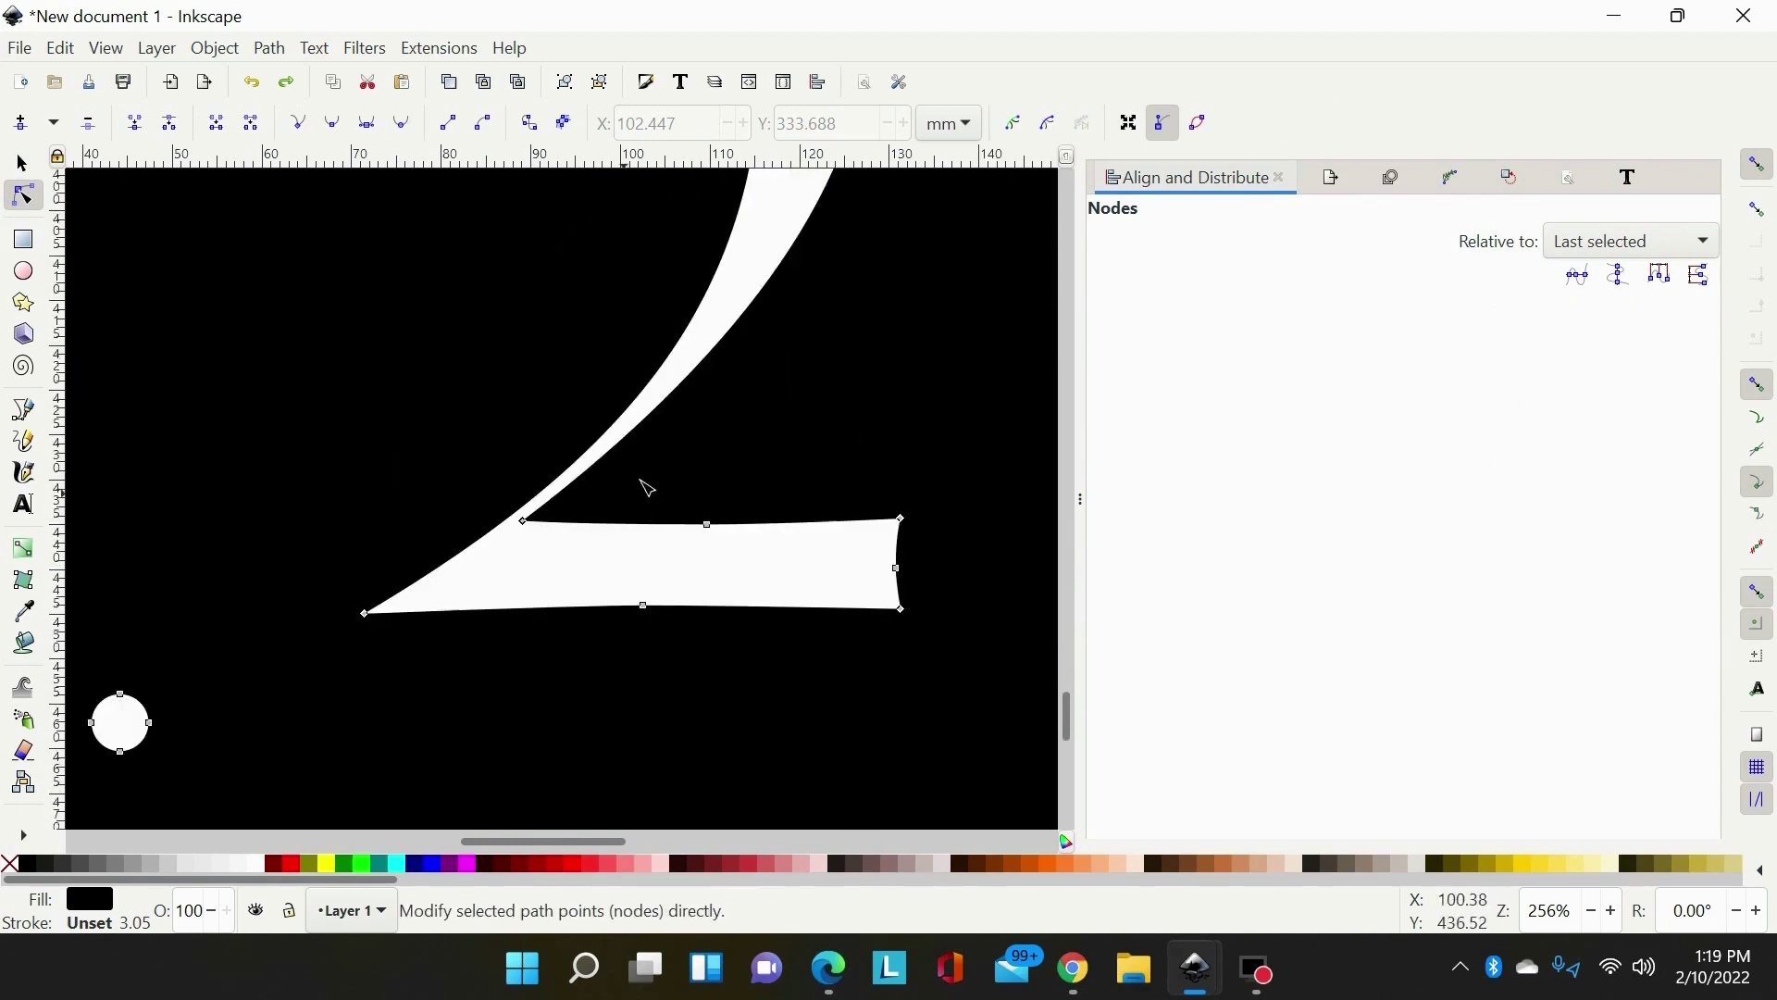
scroll(646, 476, "up", 10)
scroll(648, 475, "down", 5)
scroll(650, 476, "up", 5)
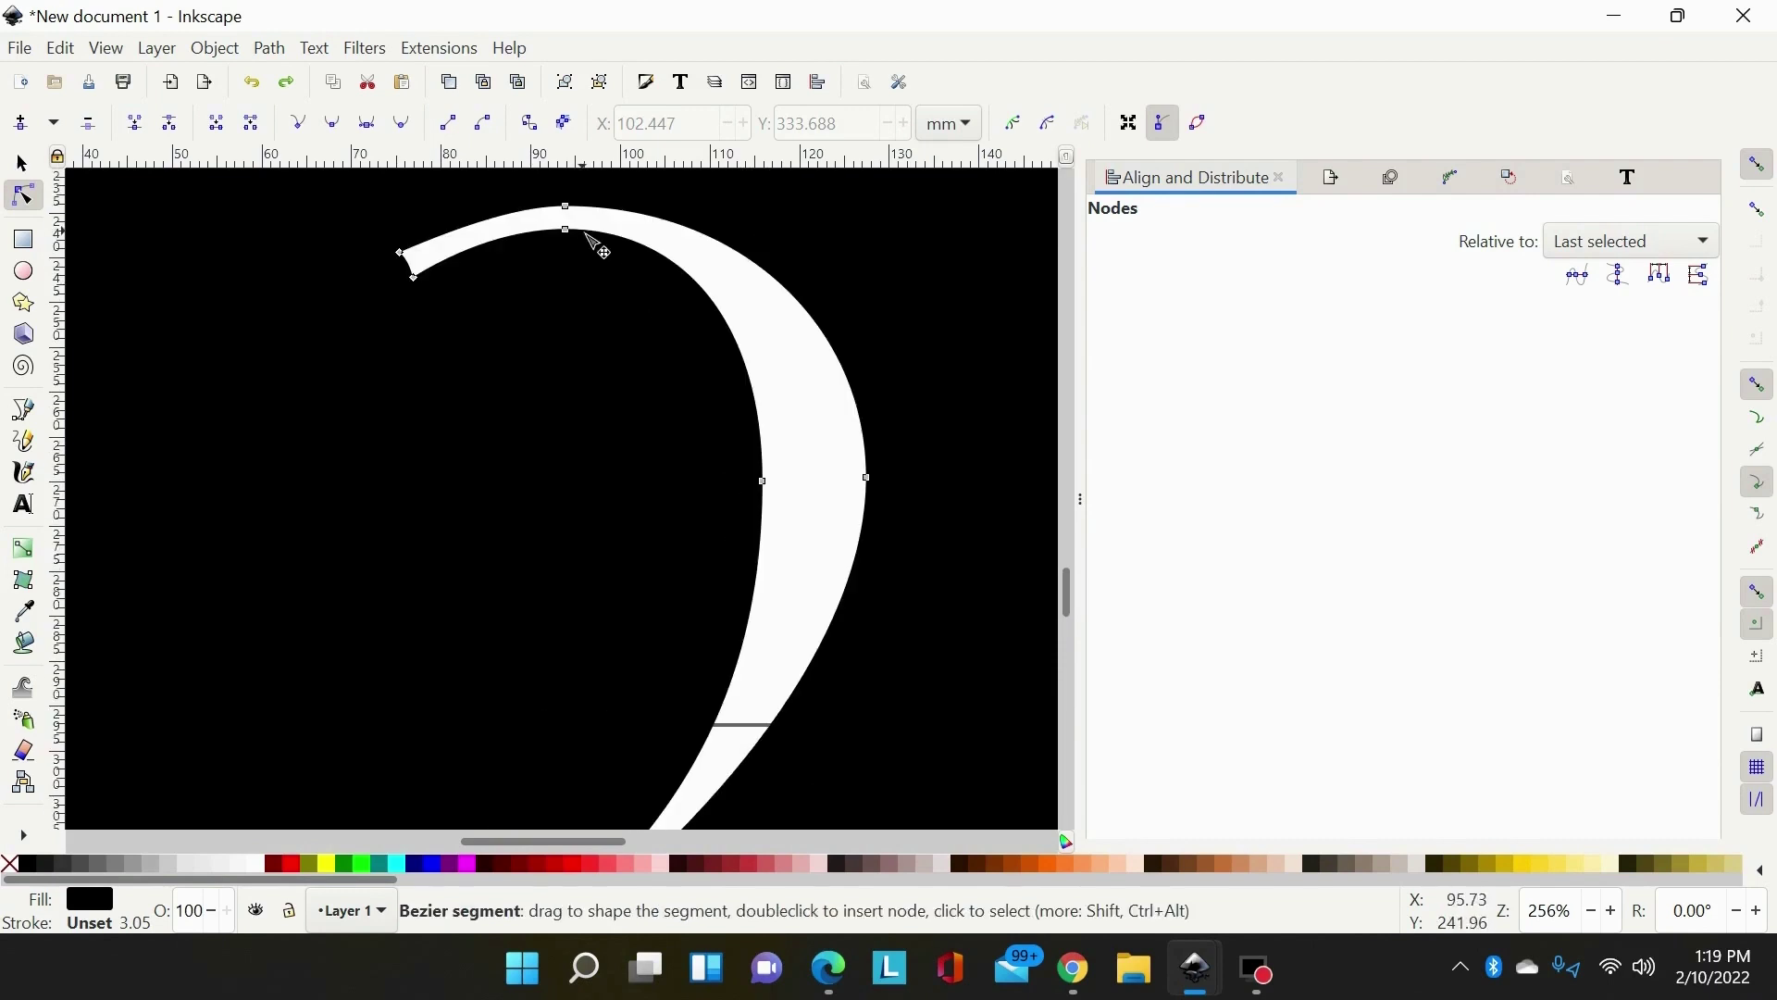
scroll(685, 463, "down", 8)
scroll(667, 523, "down", 10)
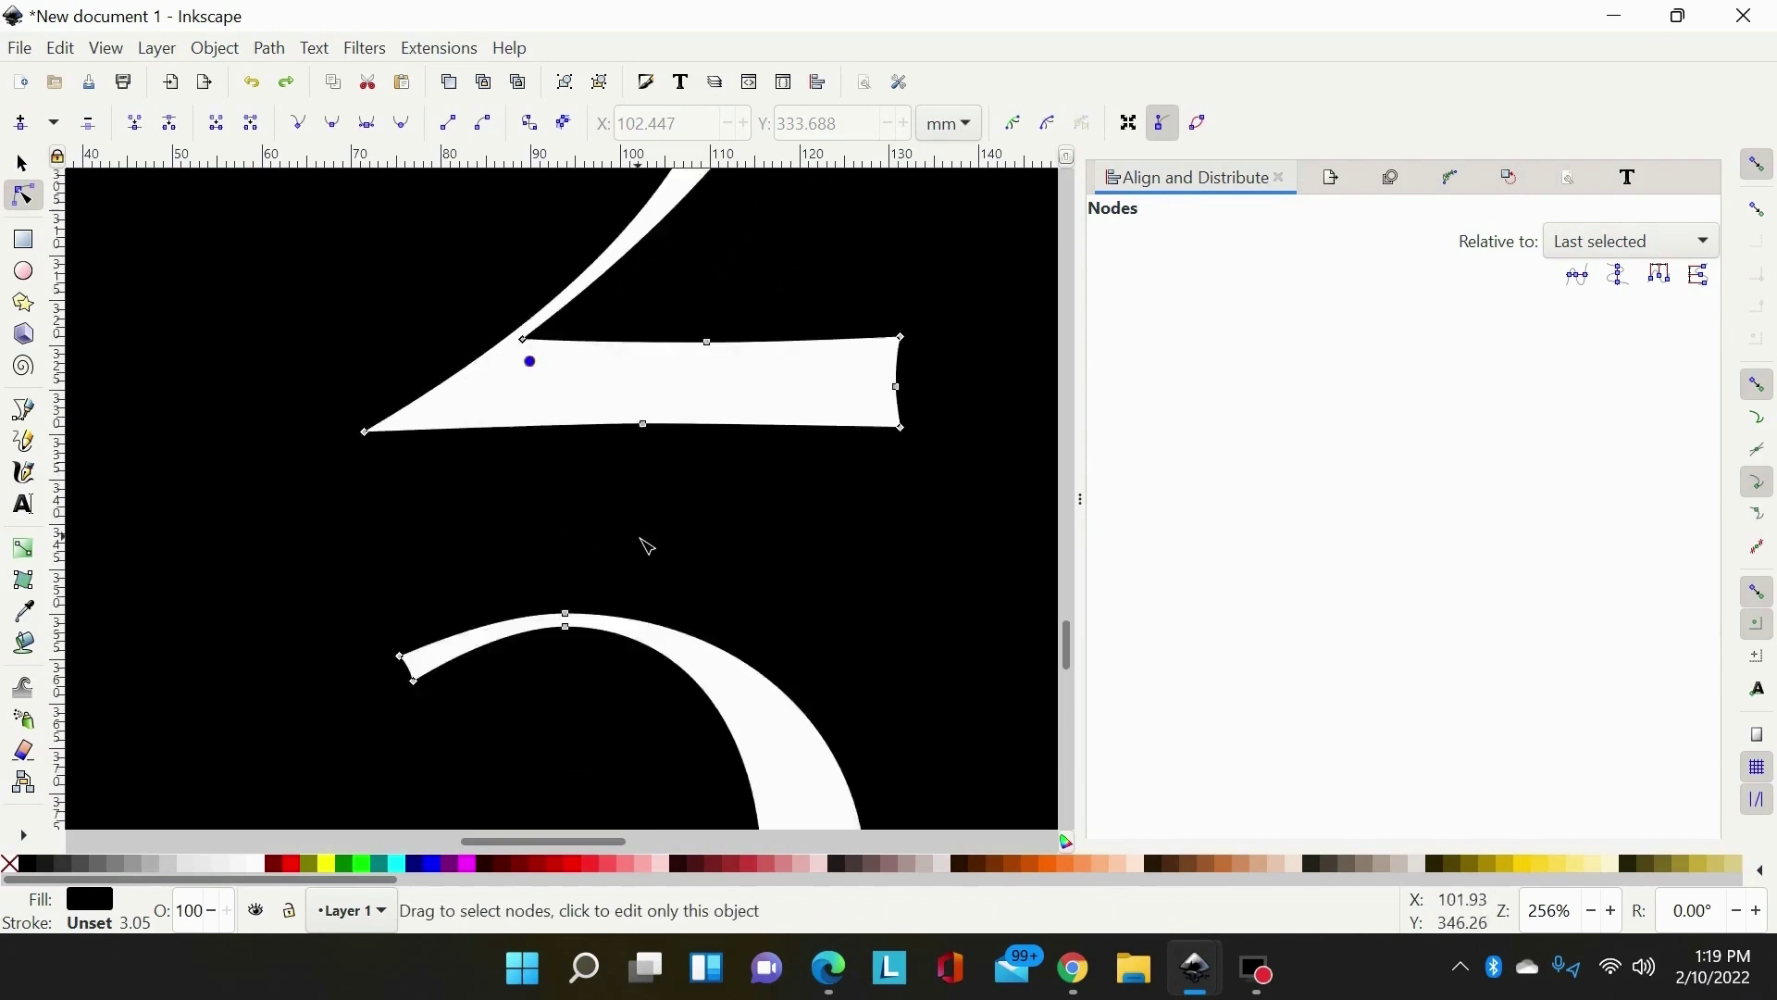
scroll(635, 516, "up", 2)
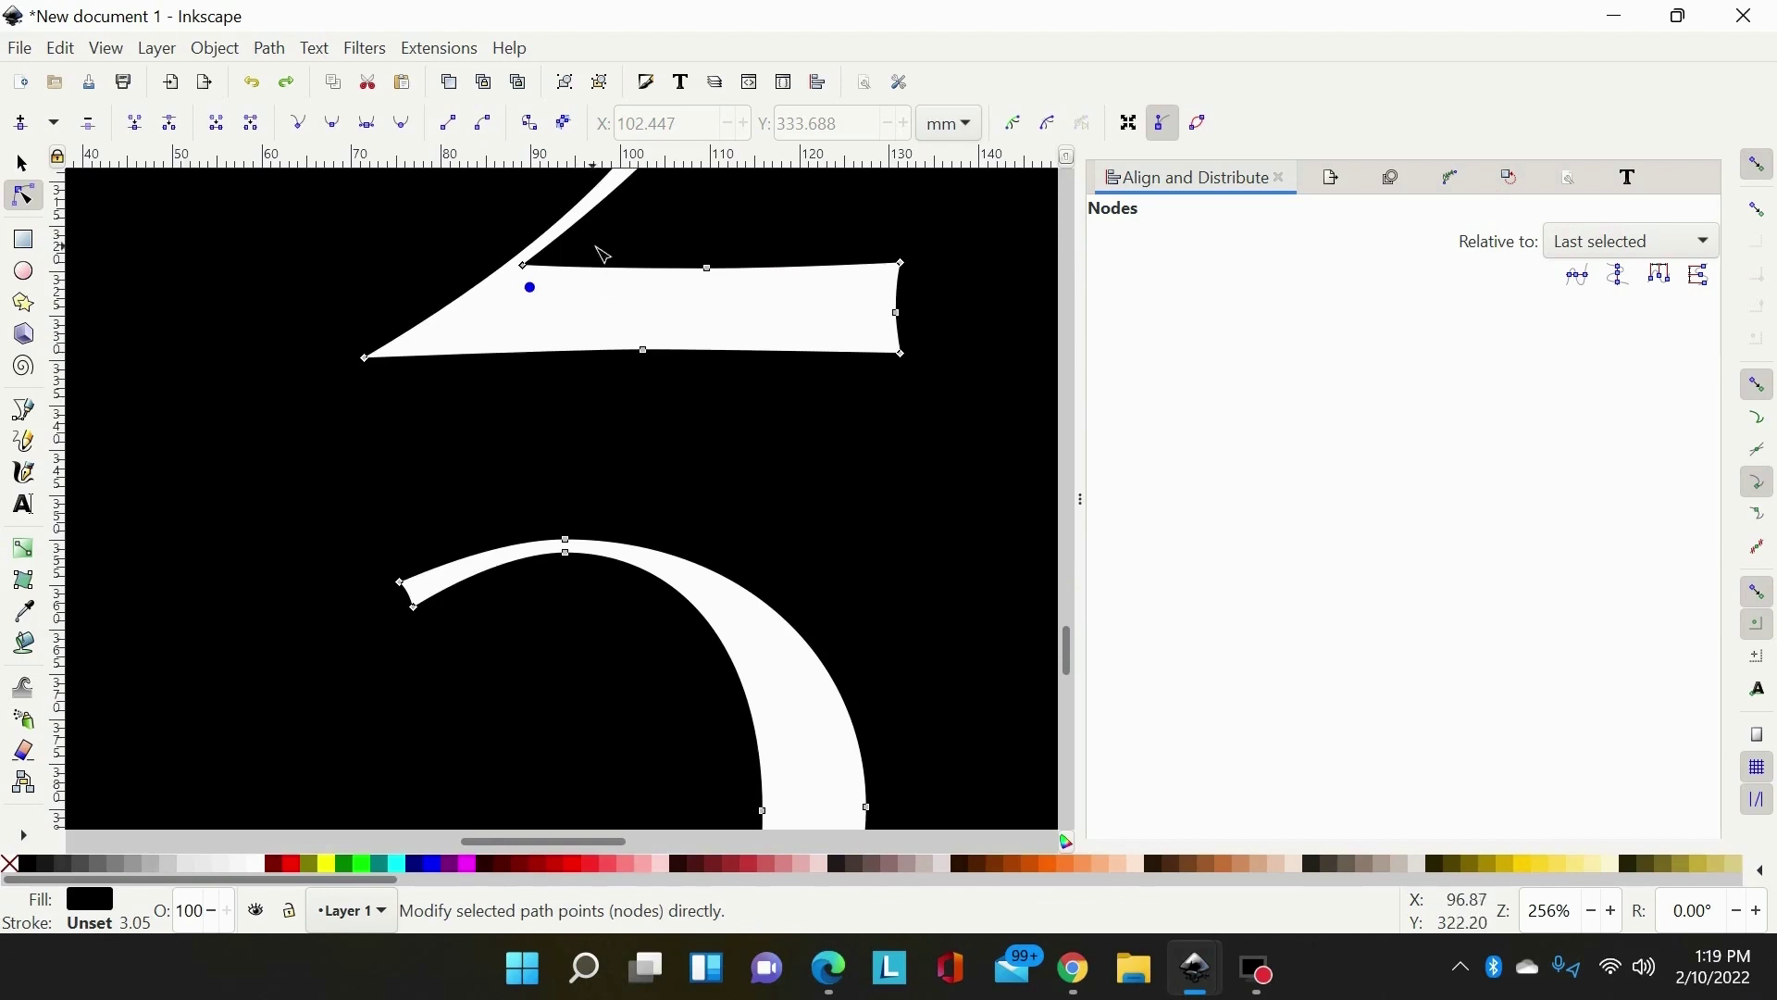
Select the bar's top-left node where the diagonal meets it and drag it about 2 mm right.
left_click_drag(603, 255, 500, 289)
scroll(680, 461, "down", 2)
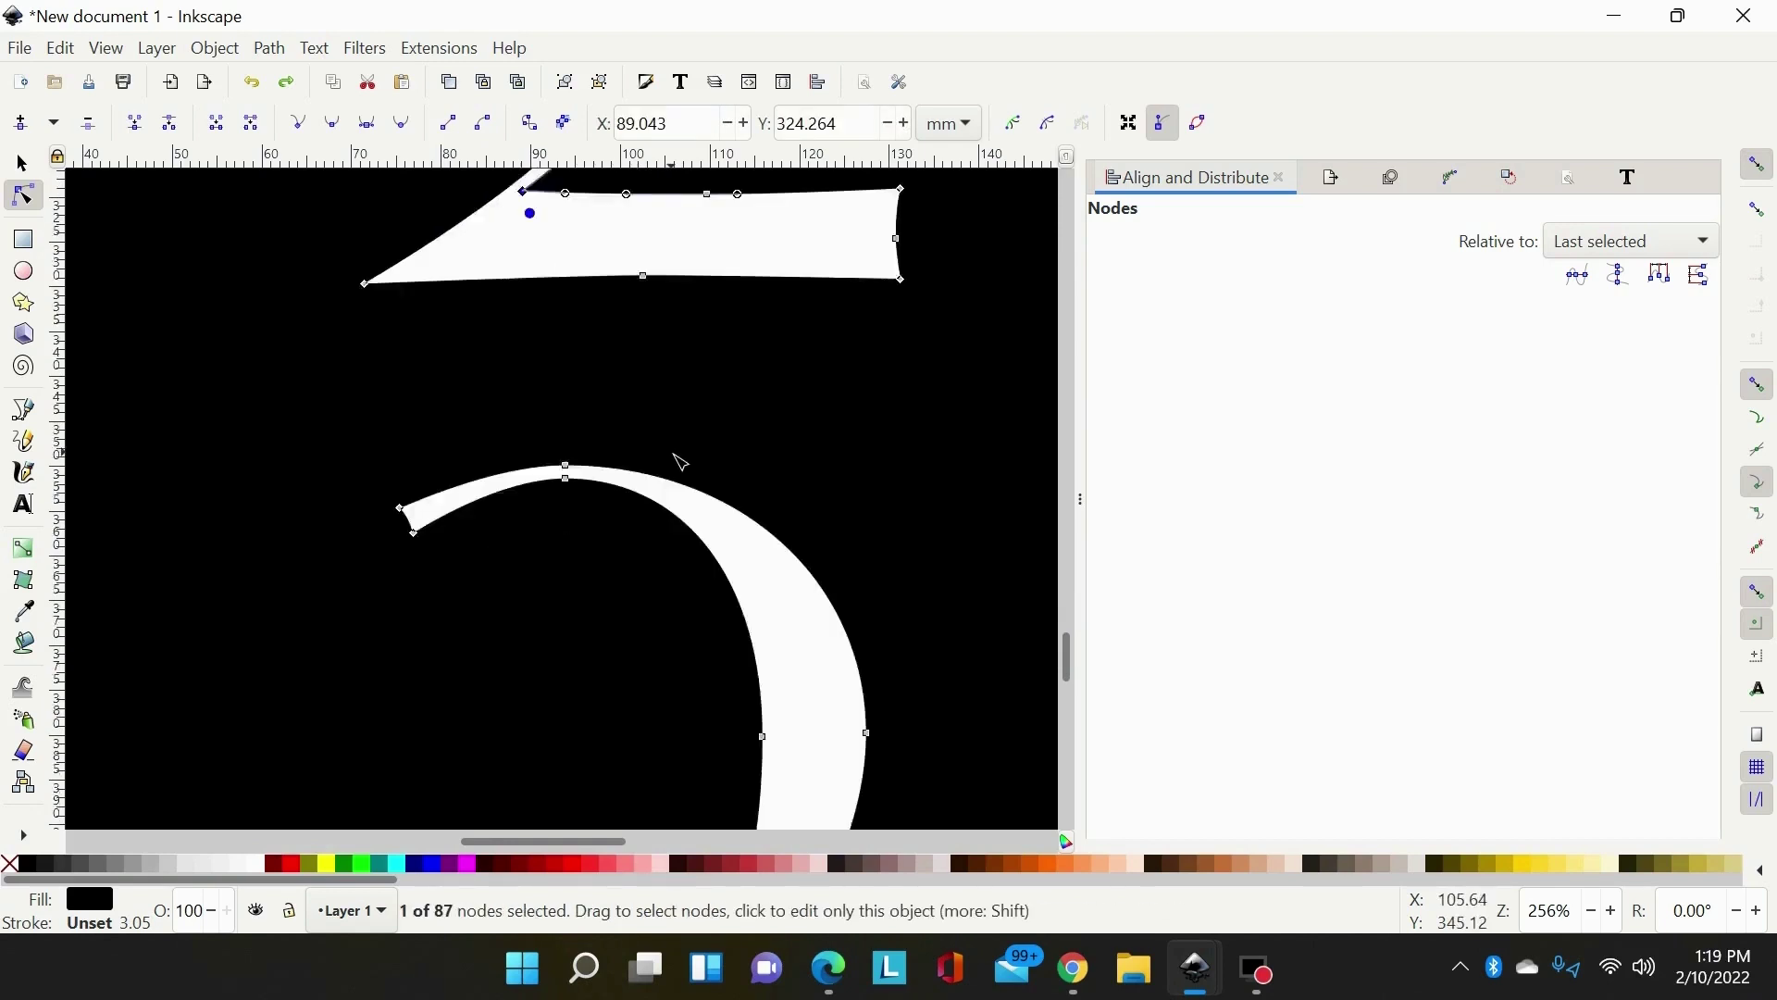
scroll(681, 460, "up", 7)
scroll(666, 463, "down", 2)
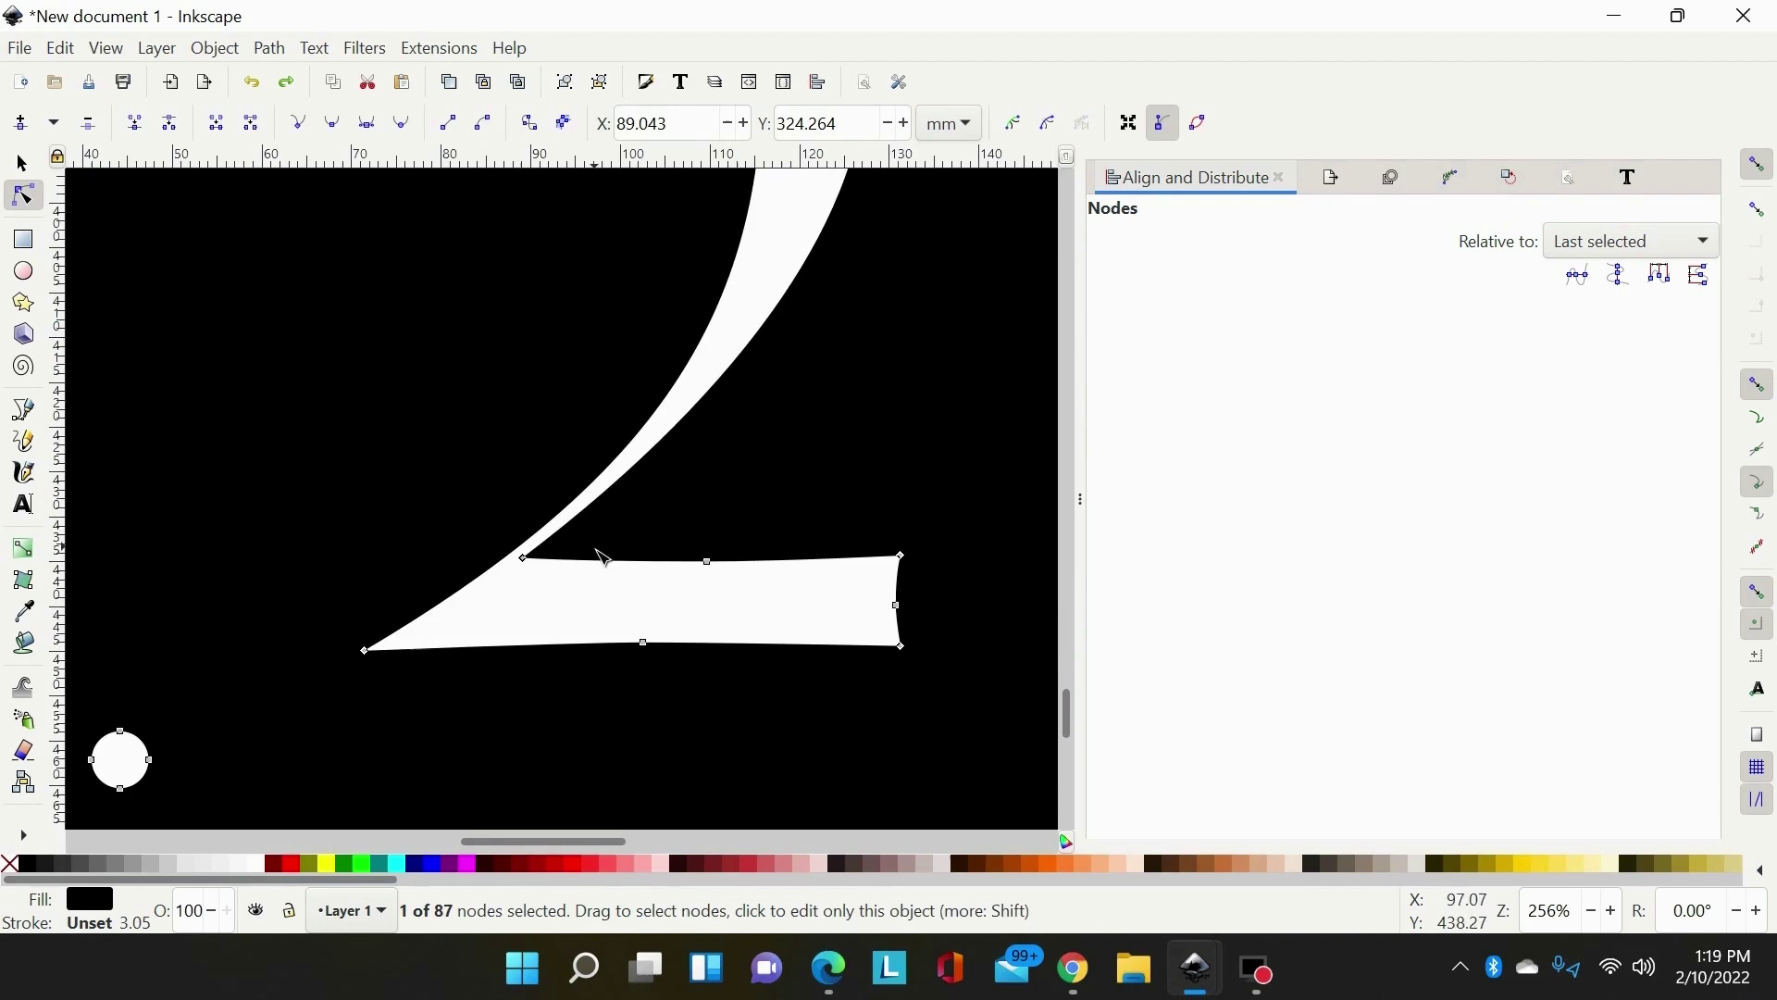
left_click_drag(593, 544, 514, 587)
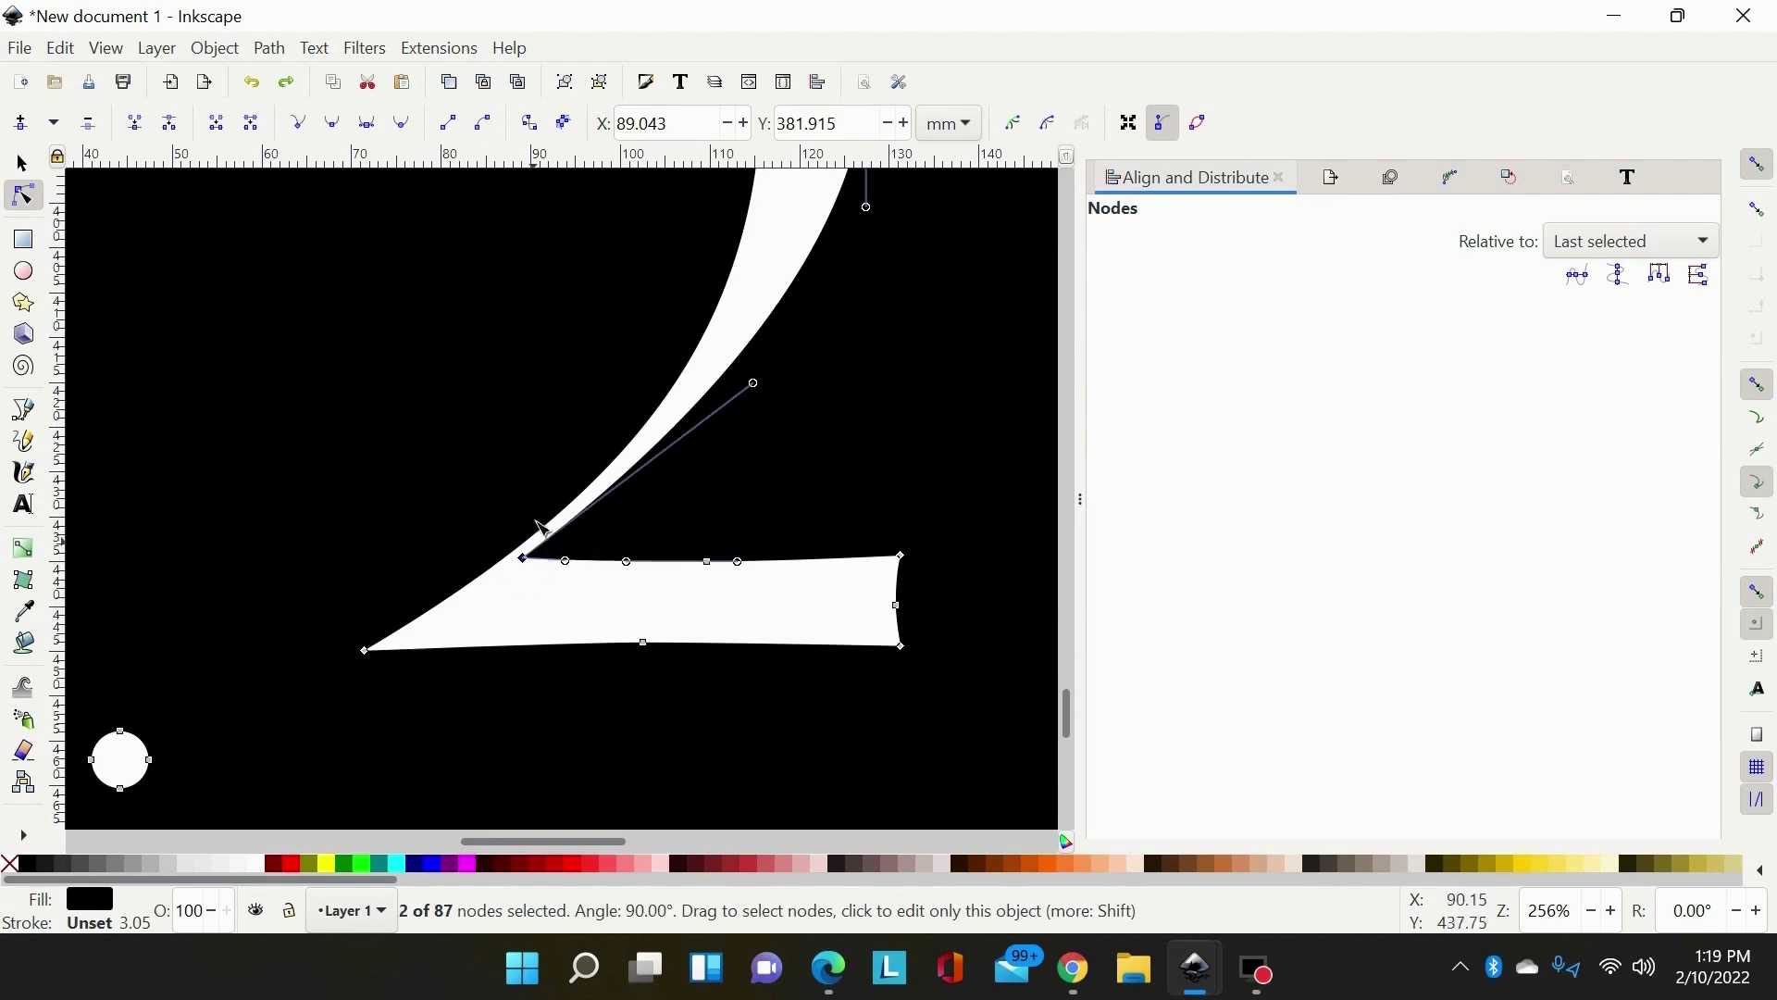
scroll(542, 452, "down", 15)
scroll(544, 445, "up", 7)
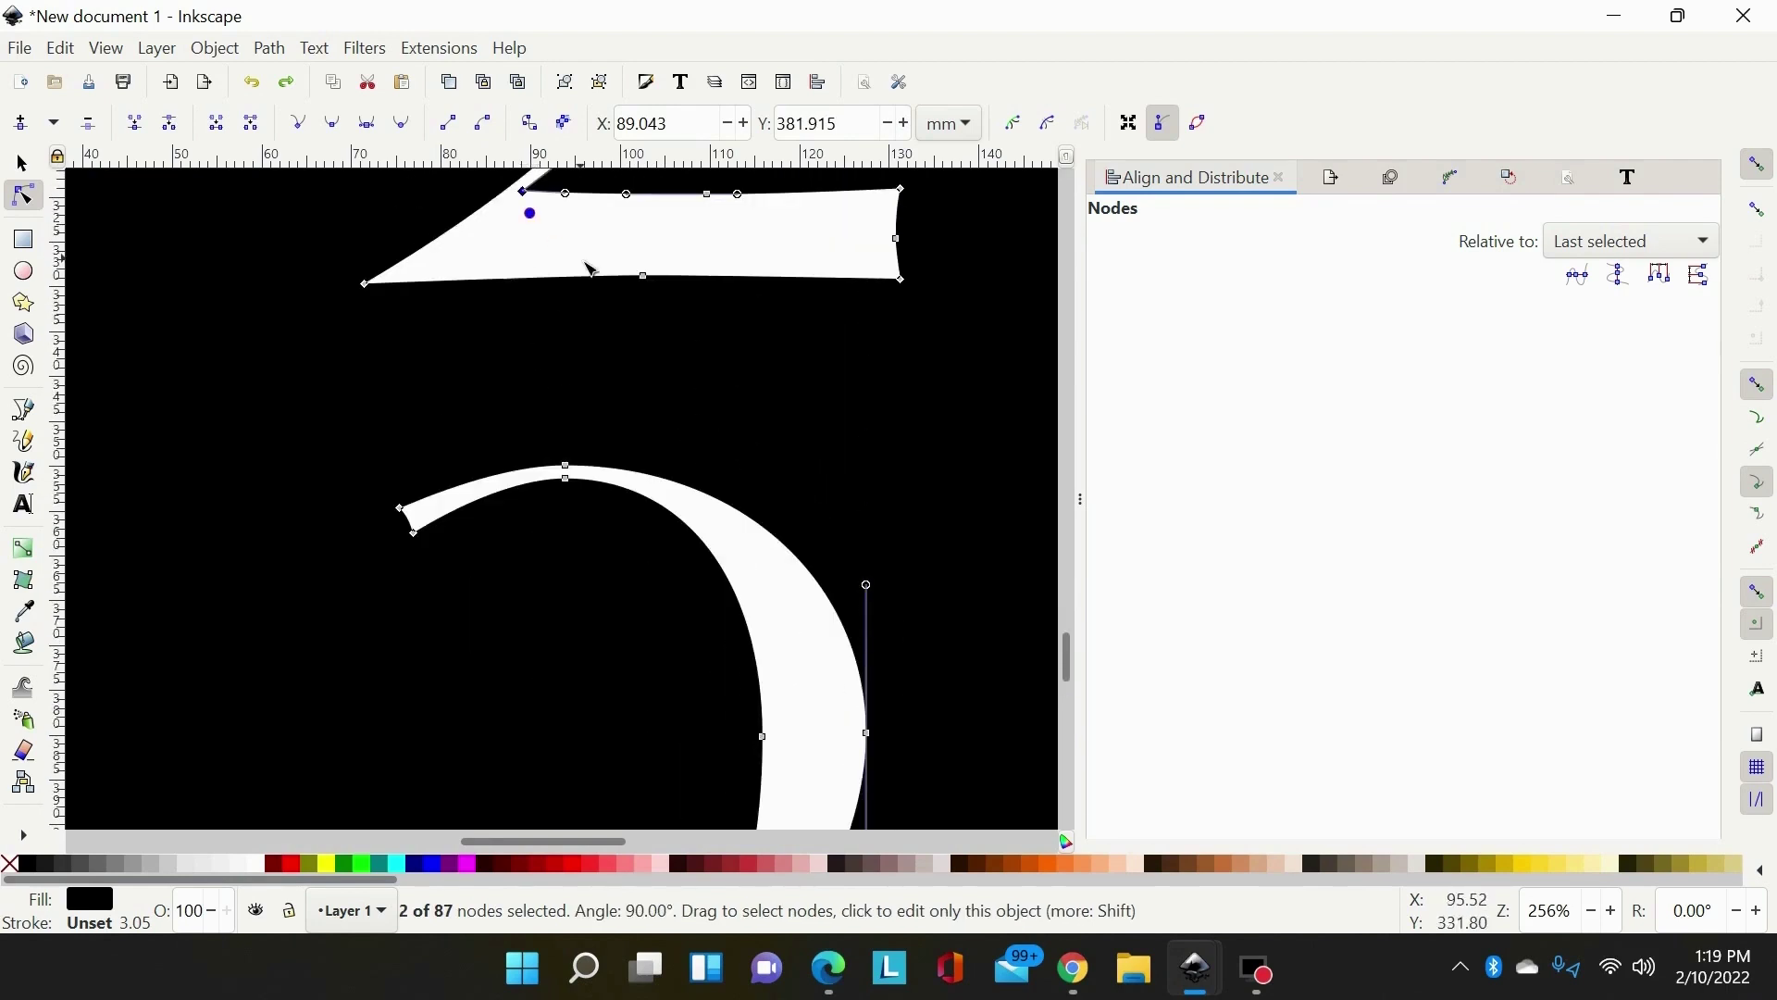
scroll(590, 268, "up", 2)
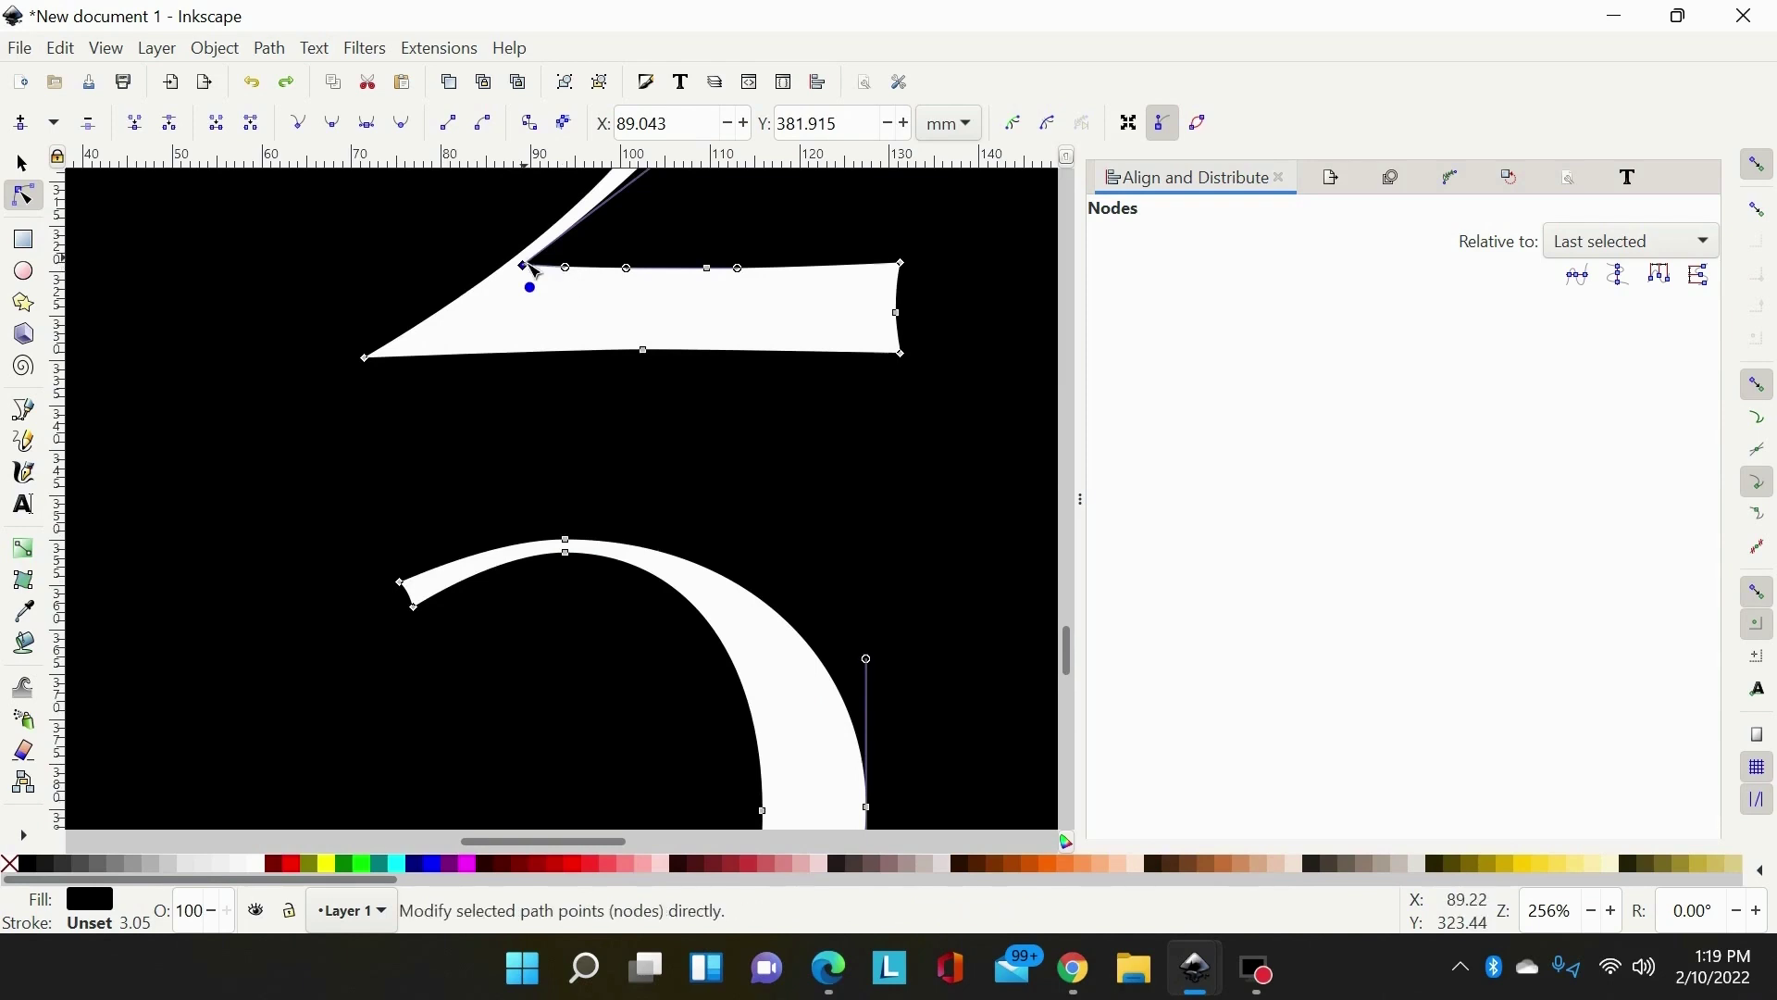
left_click_drag(539, 276, 559, 275)
Select the node atop the lower curve and a node on its inner edge.
scroll(616, 491, "down", 8)
scroll(611, 512, "down", 10)
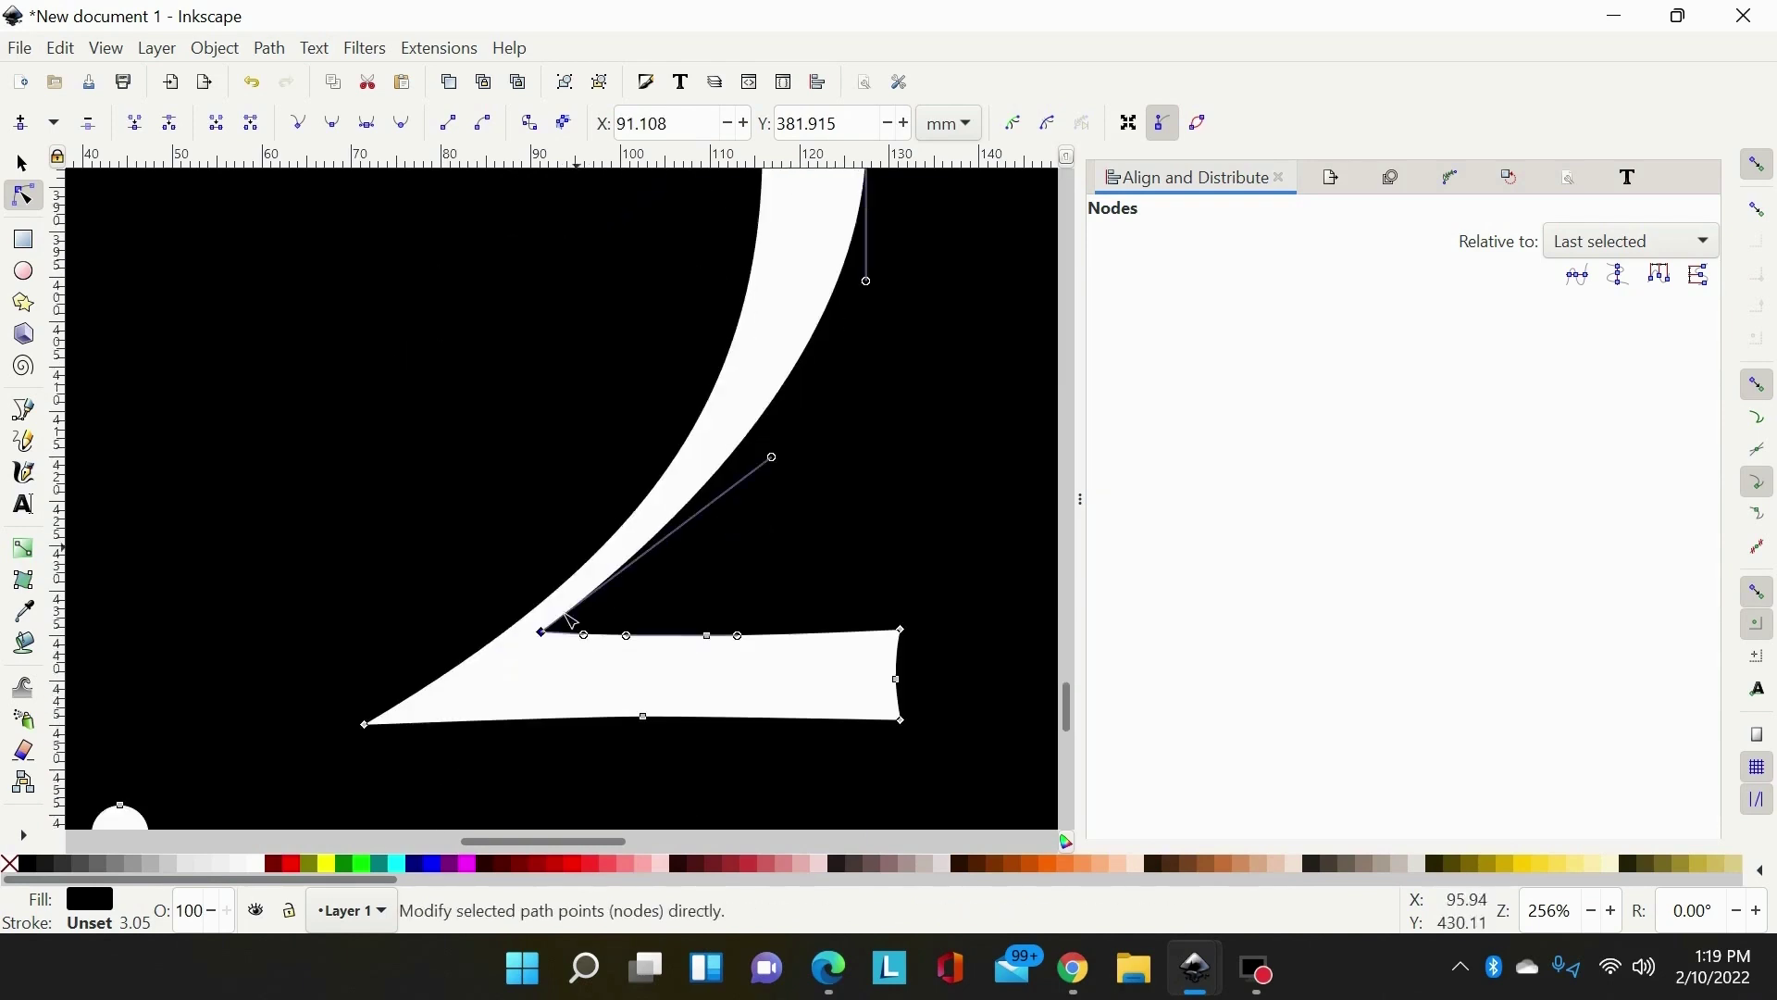
scroll(592, 518, "down", 15)
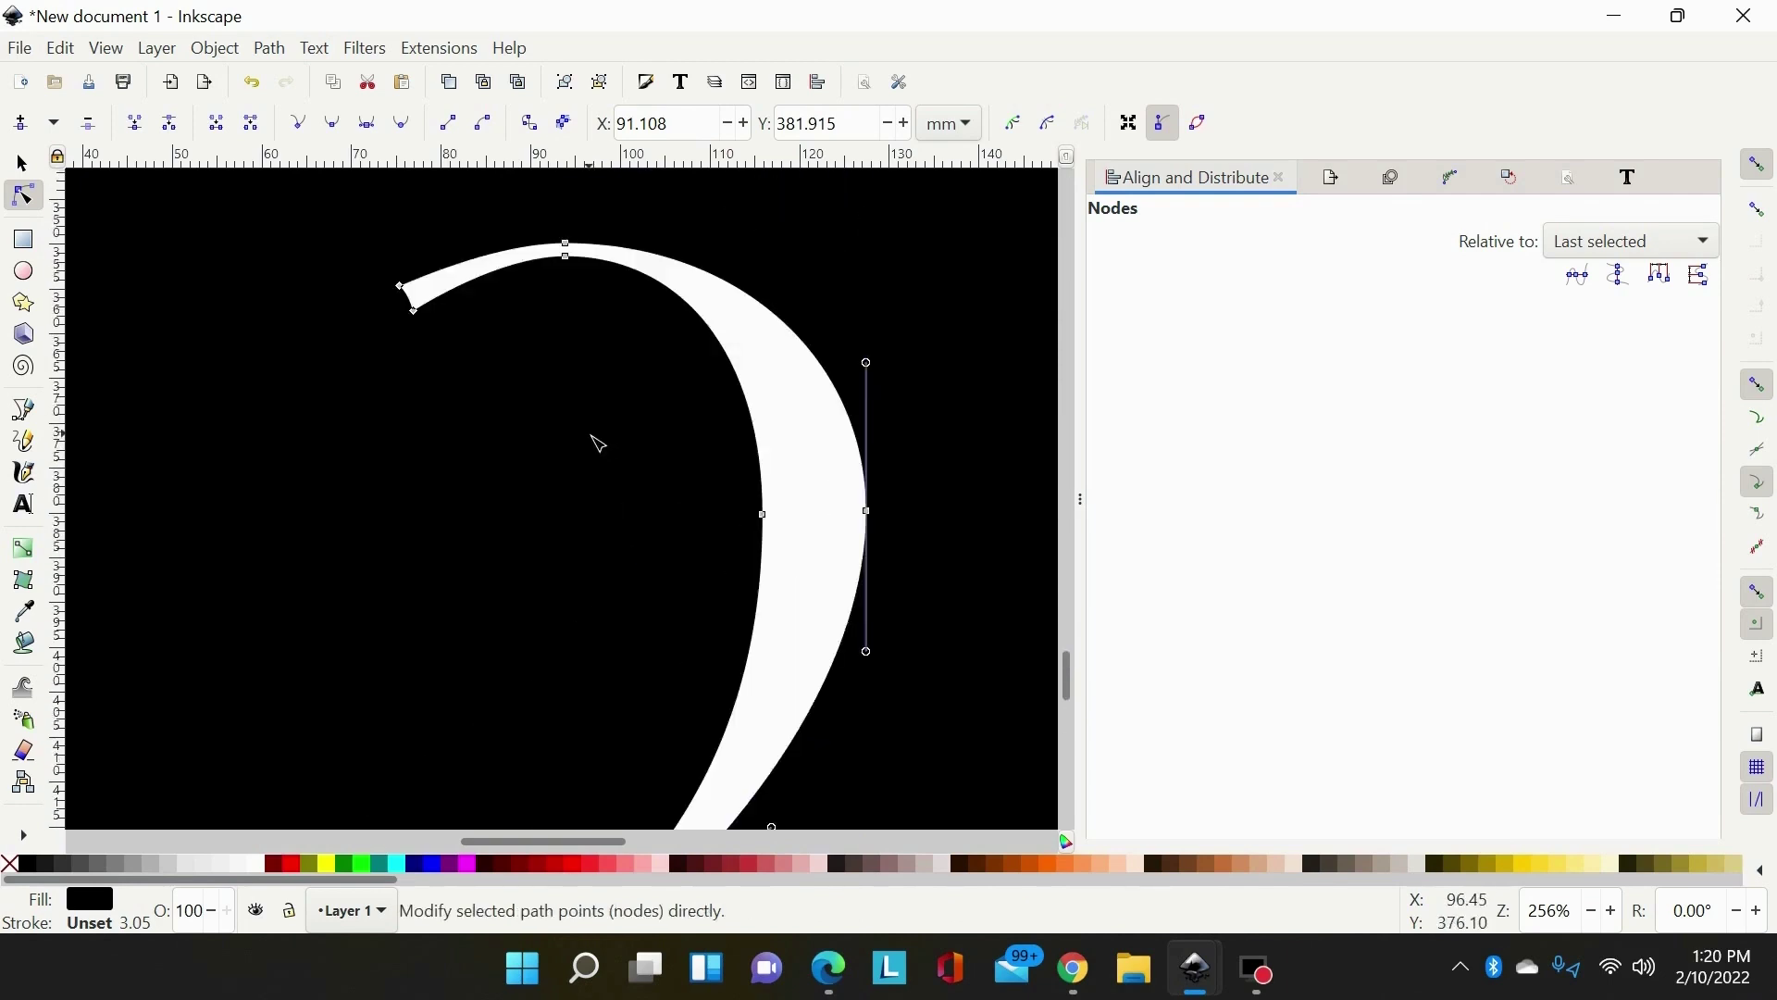
scroll(592, 431, "up", 4)
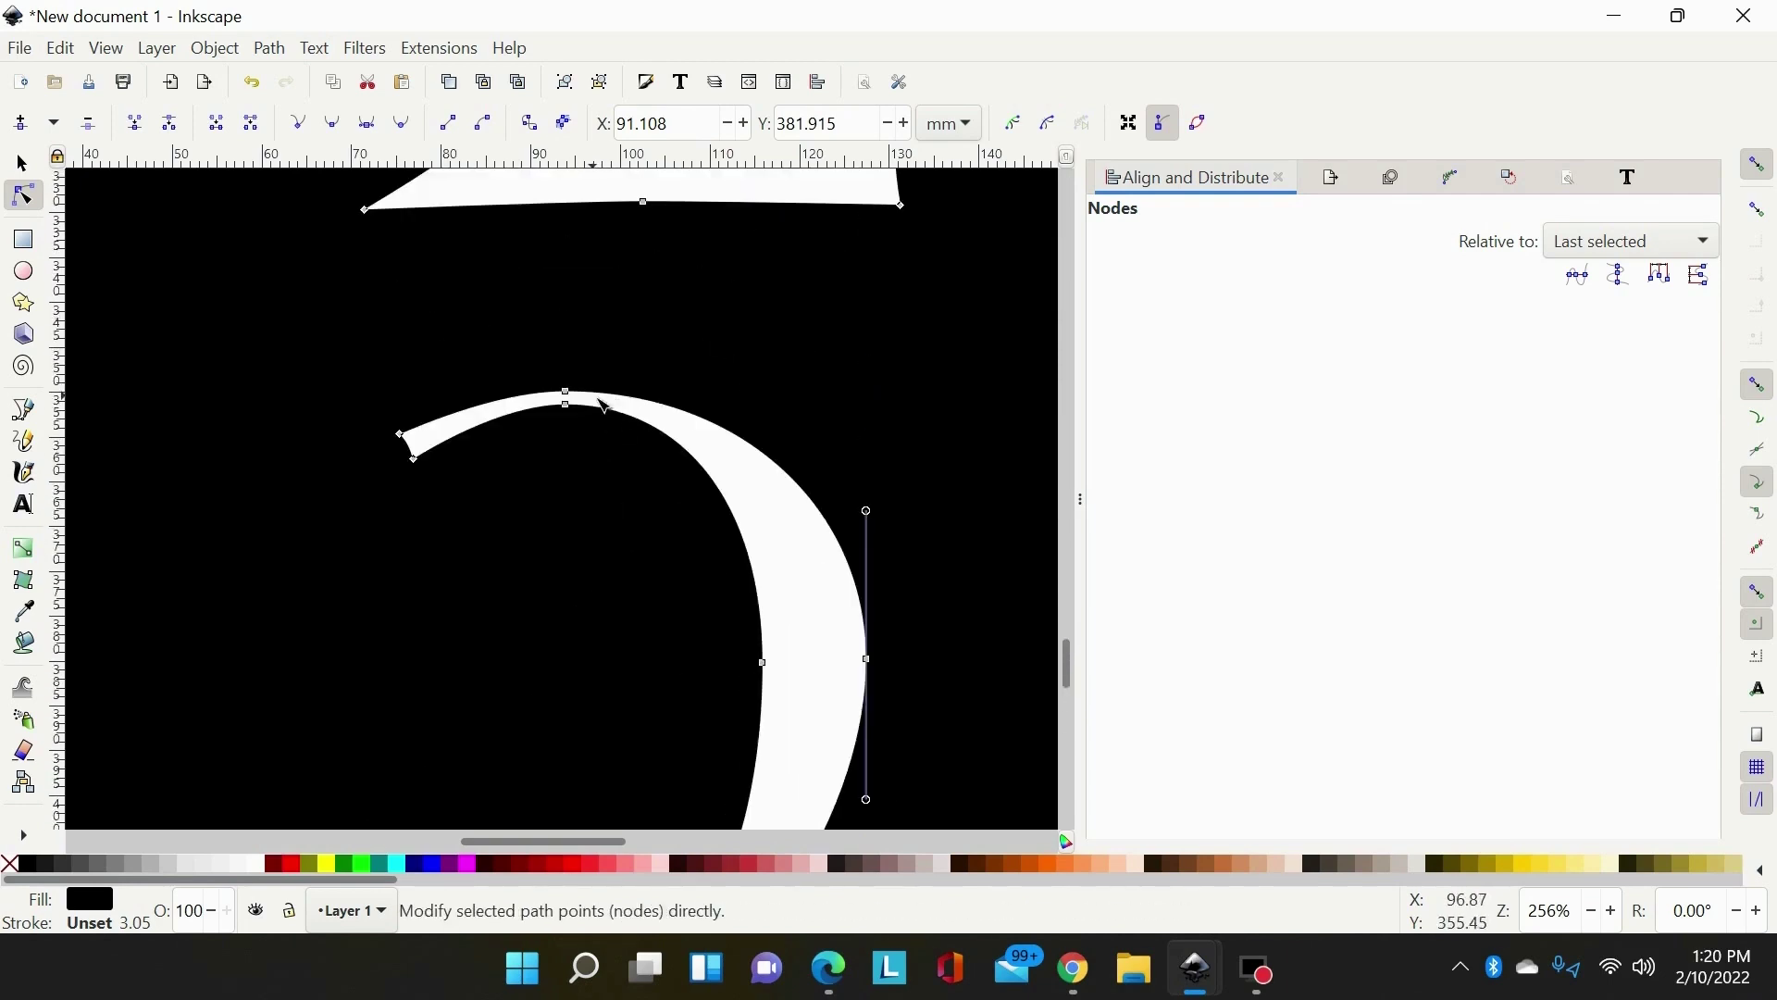
left_click(565, 404)
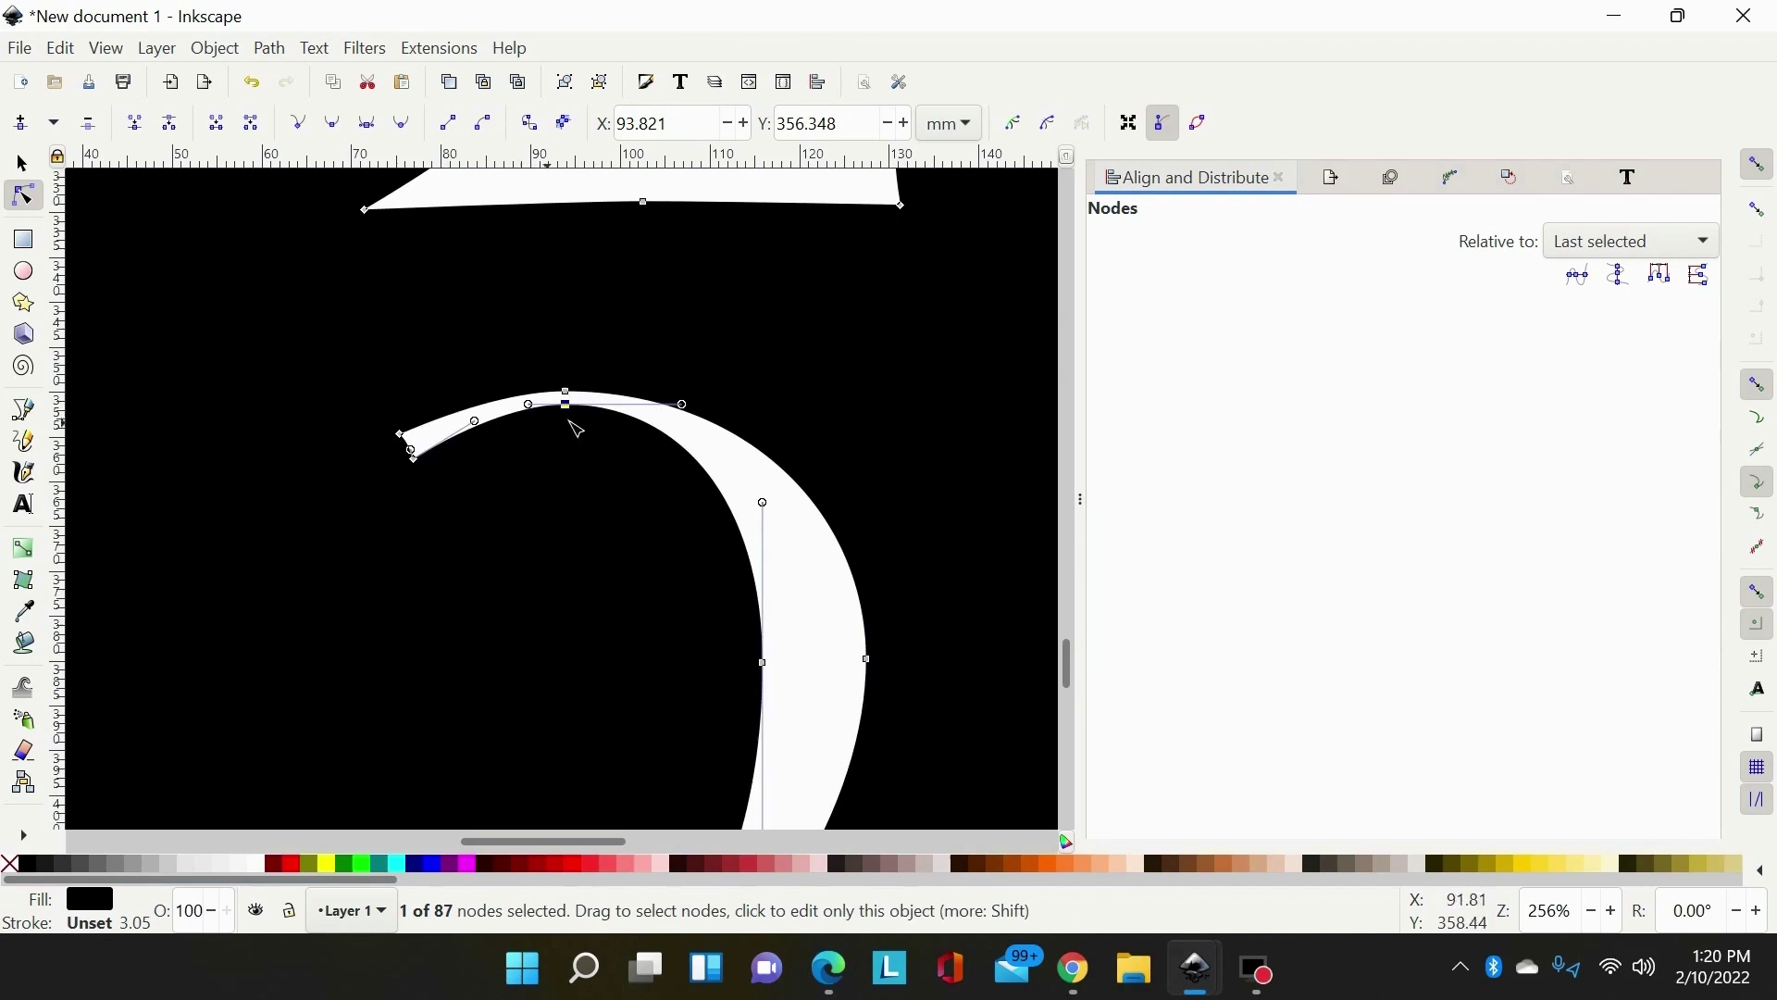
scroll(675, 385, "up", 5)
scroll(699, 369, "down", 10)
scroll(689, 312, "up", 4)
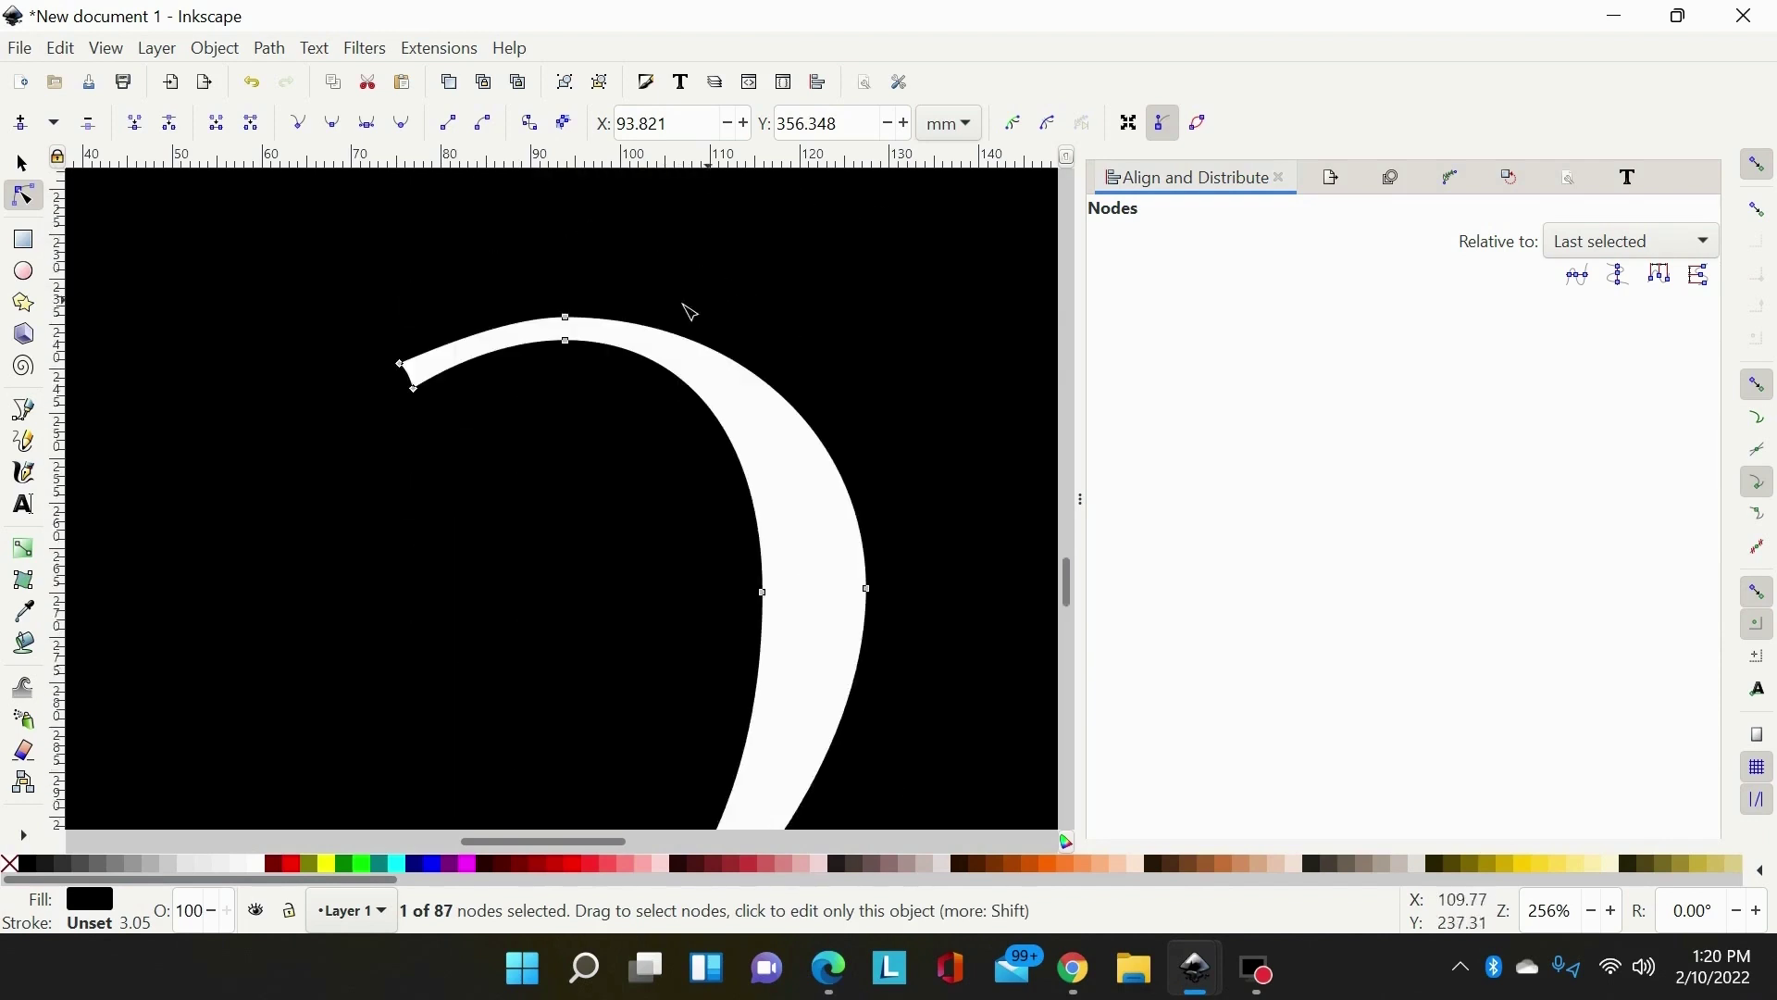
left_click(564, 341)
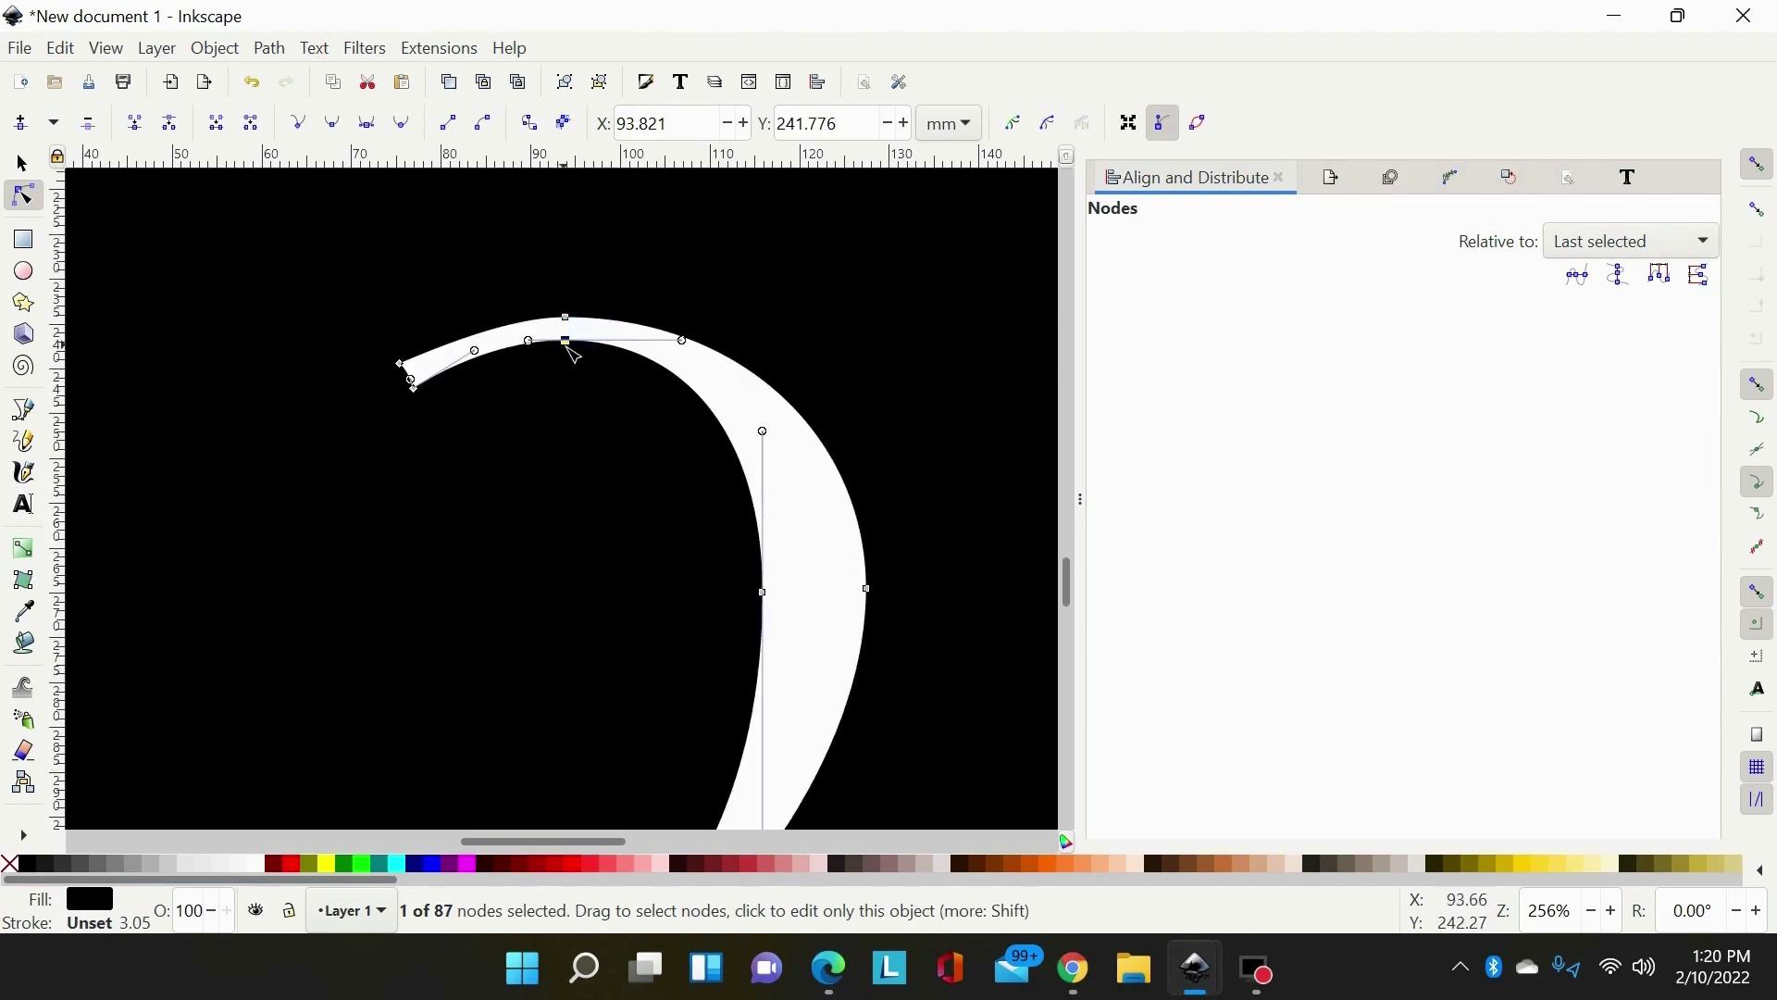
scroll(597, 458, "down", 8)
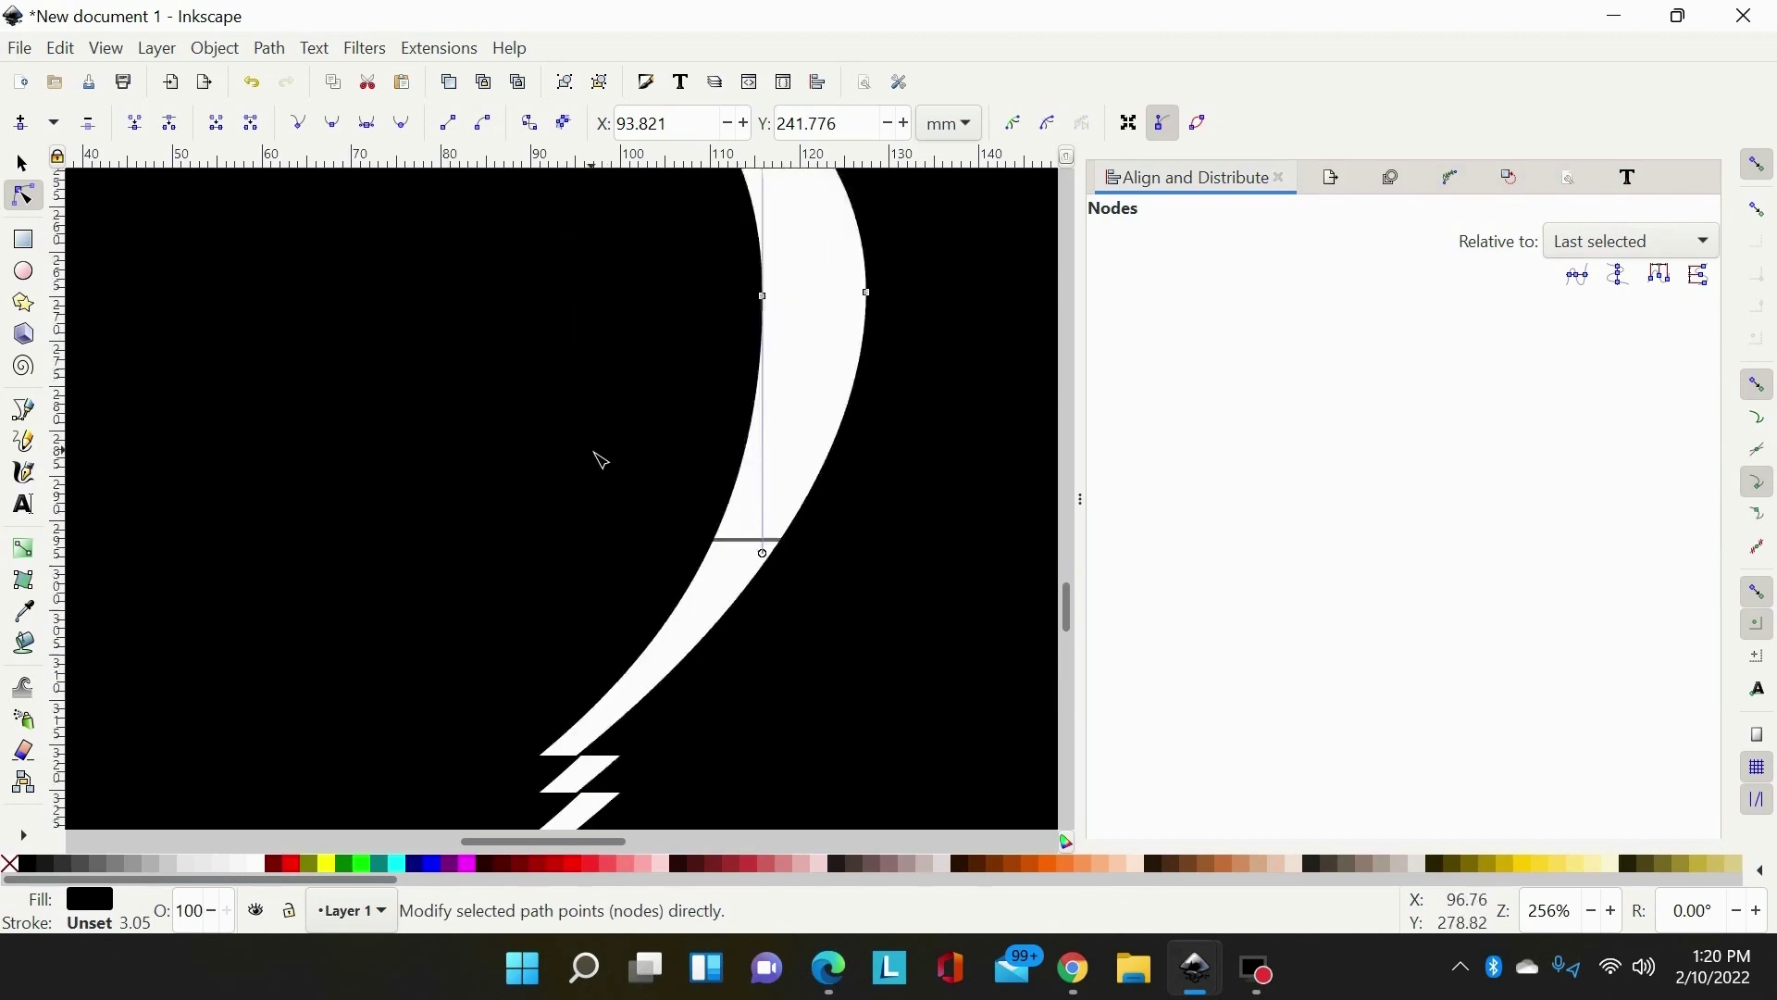
scroll(615, 456, "down", 3, "ctrl")
scroll(796, 516, "down", 5)
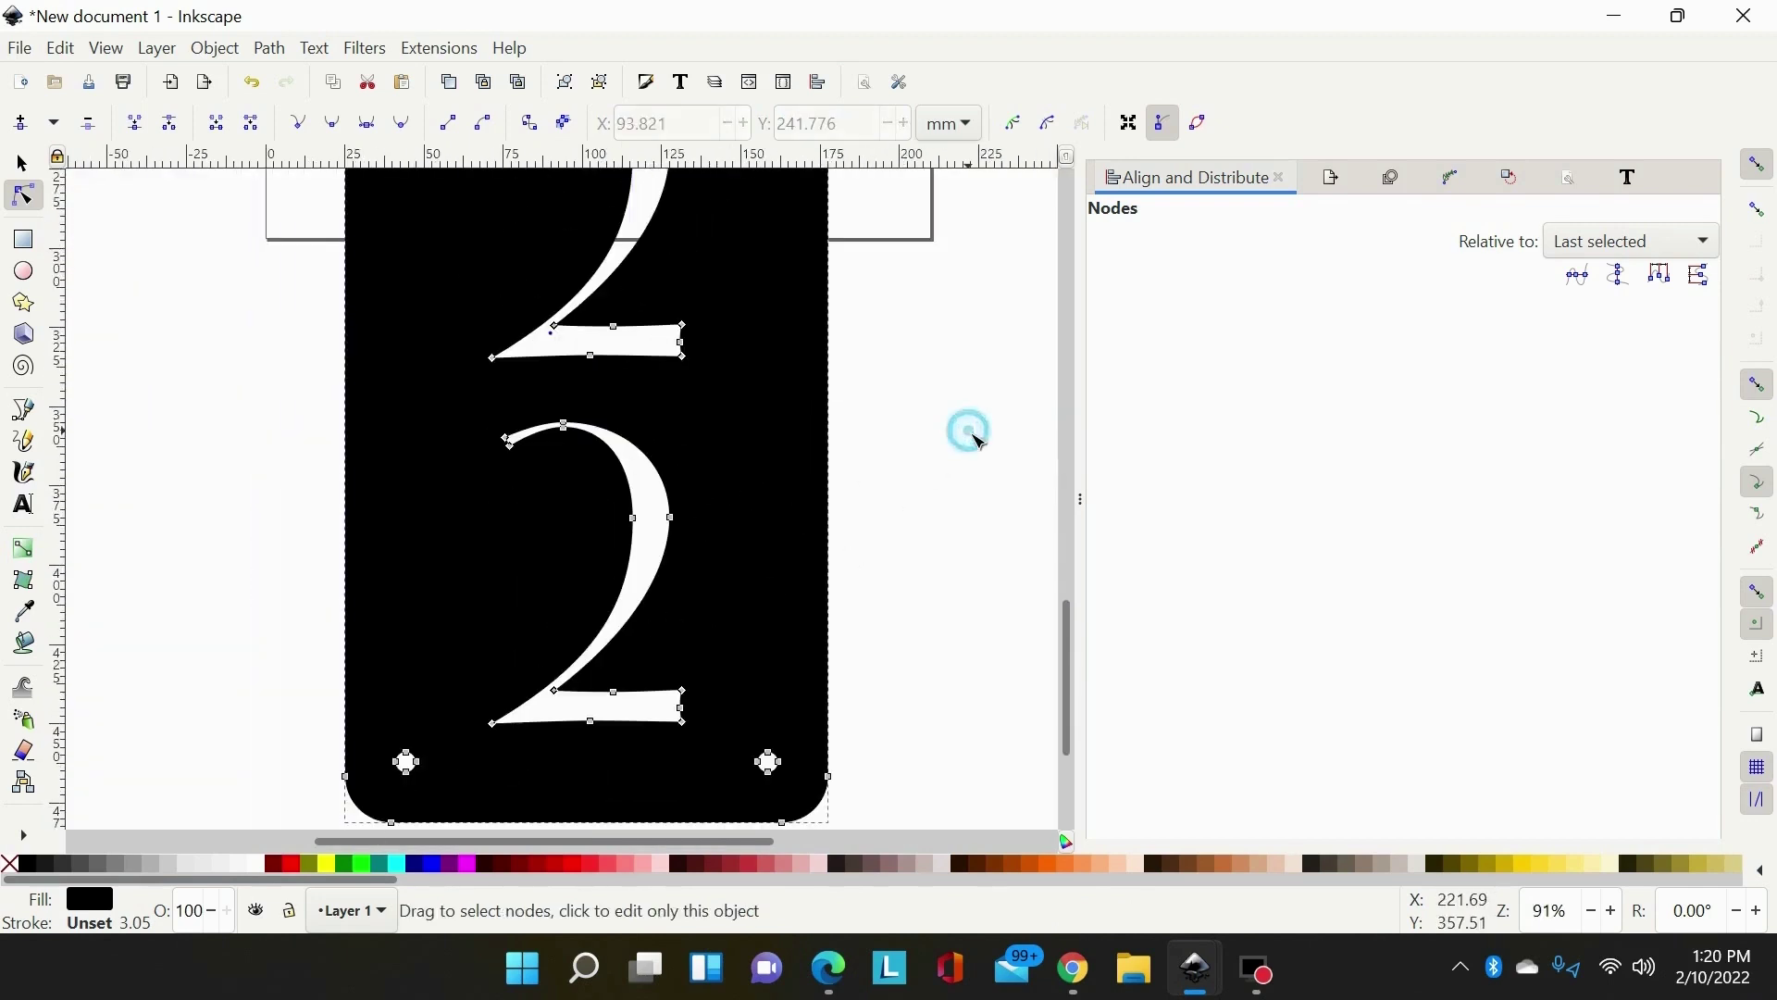
left_click_drag(720, 332, 672, 346)
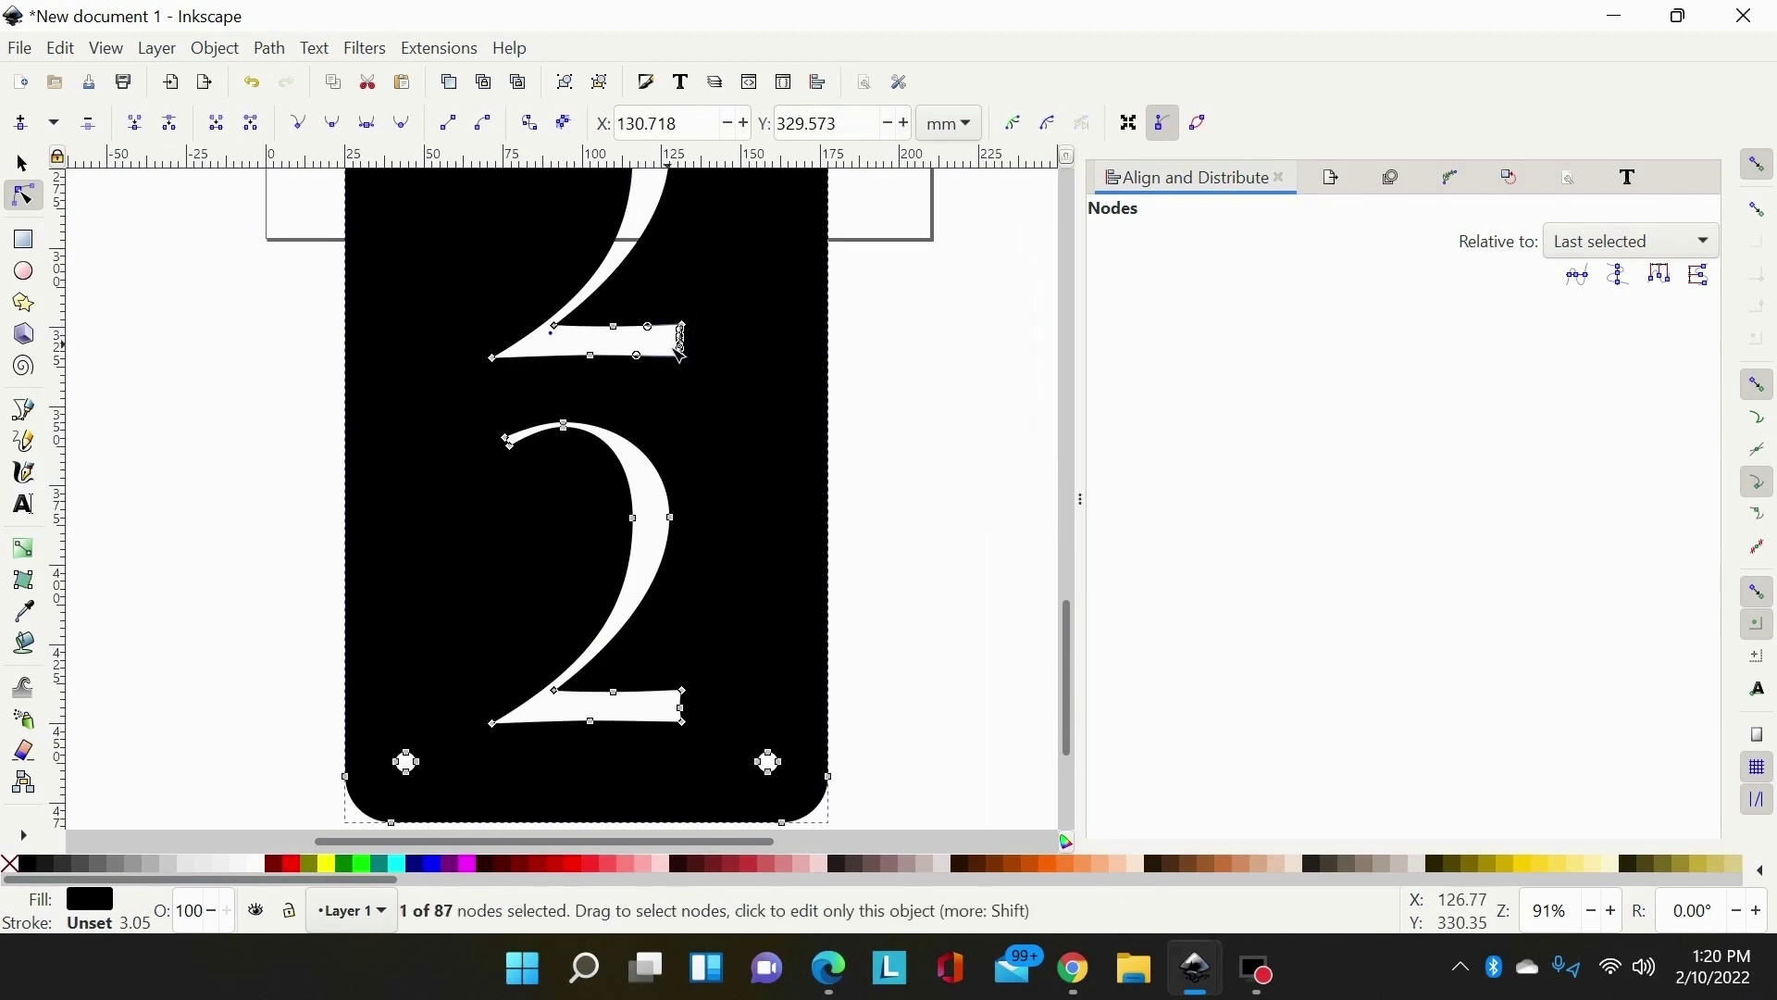
key("Escape")
left_click(889, 310)
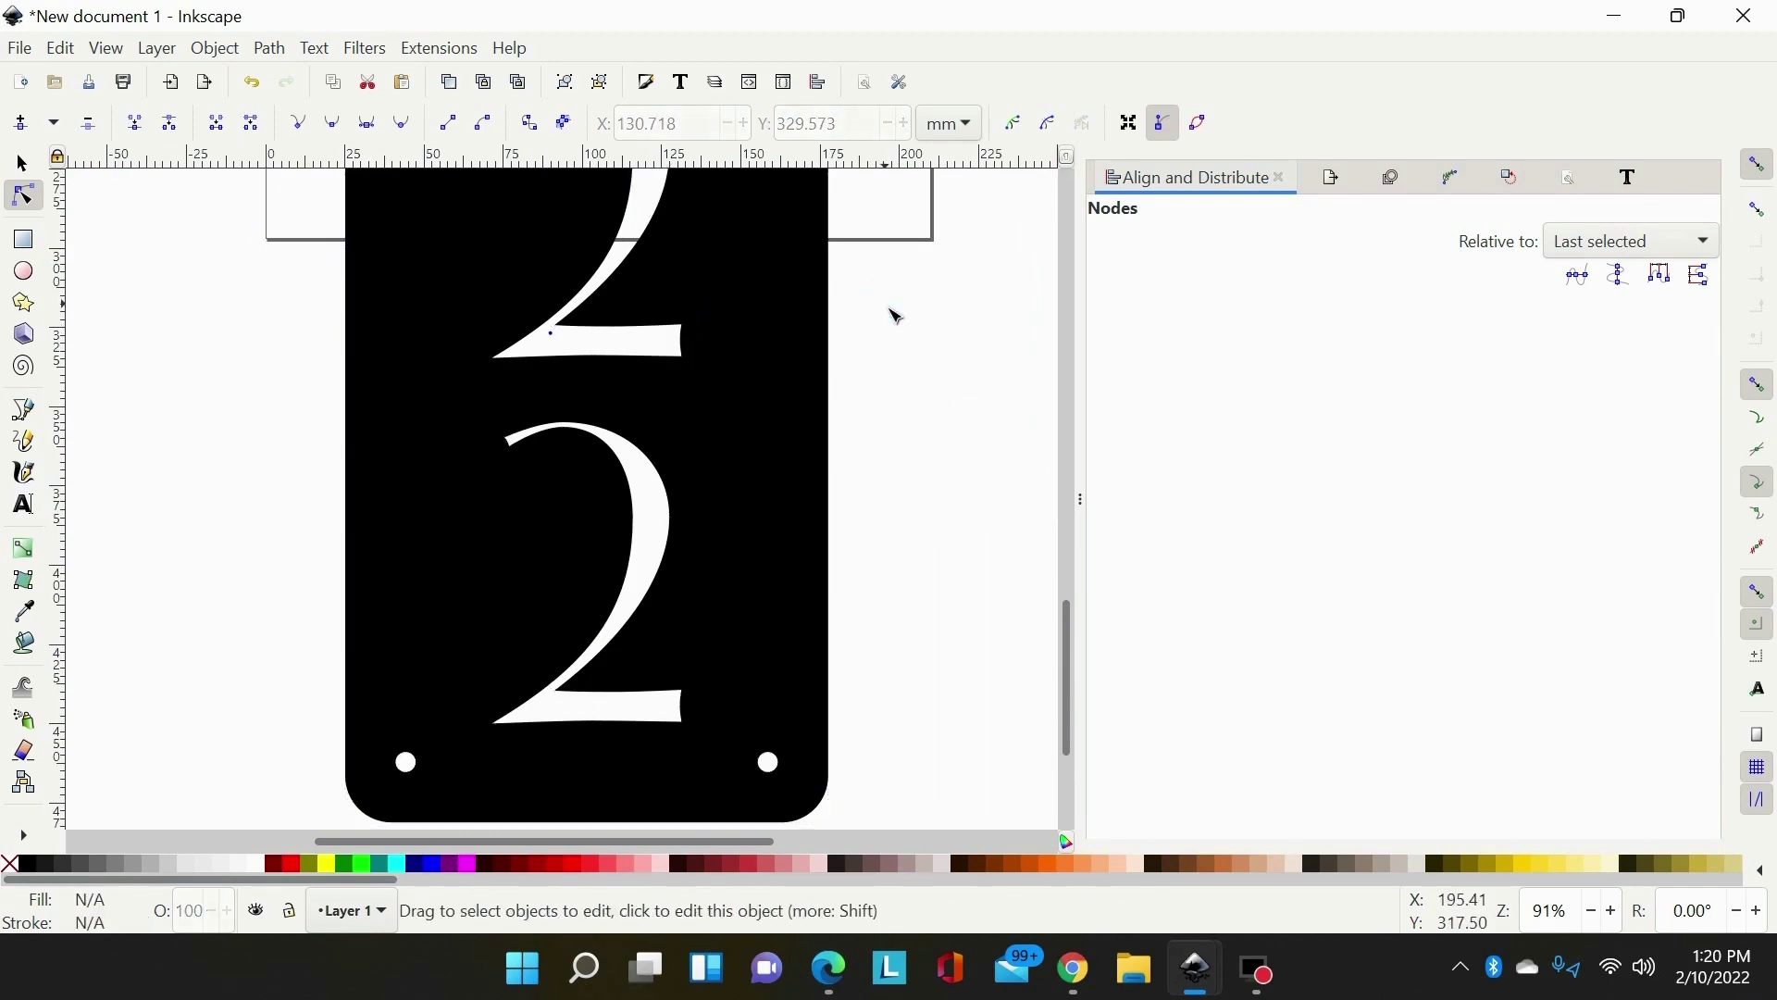